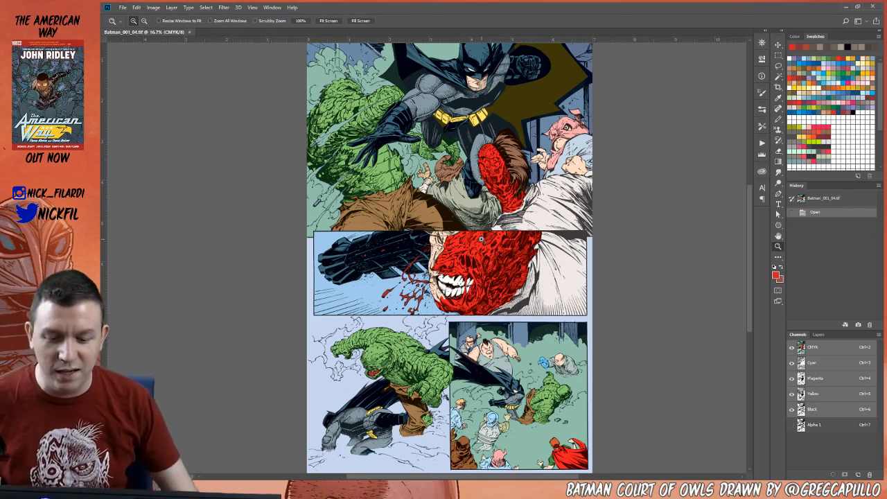
click(524, 355)
click(524, 355)
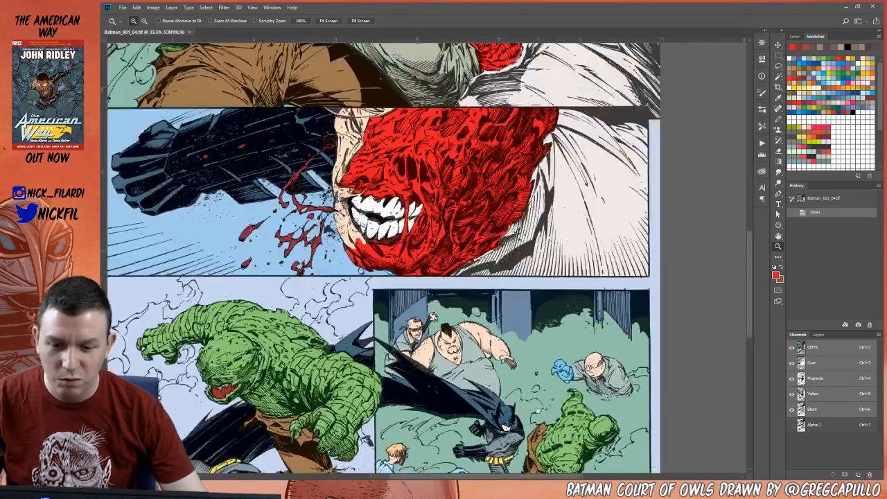
scroll(512, 357, down, 3)
key(w)
click(500, 361)
click(537, 366)
key(ctrl+d)
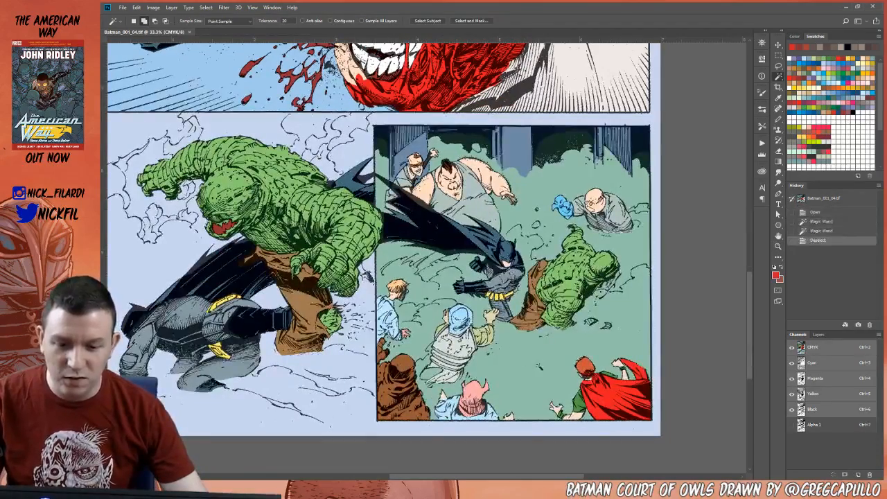
- Make only the Cyan, Magenta and Yellow channels editable with Black still visible, and select the bound figure's pale clothes with the Magic Wand
click(792, 408)
click(791, 408)
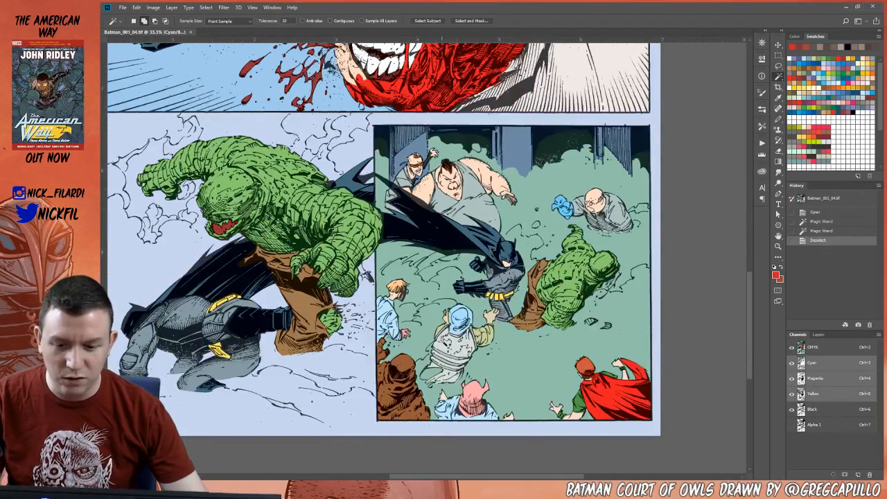
click(444, 341)
click(478, 336)
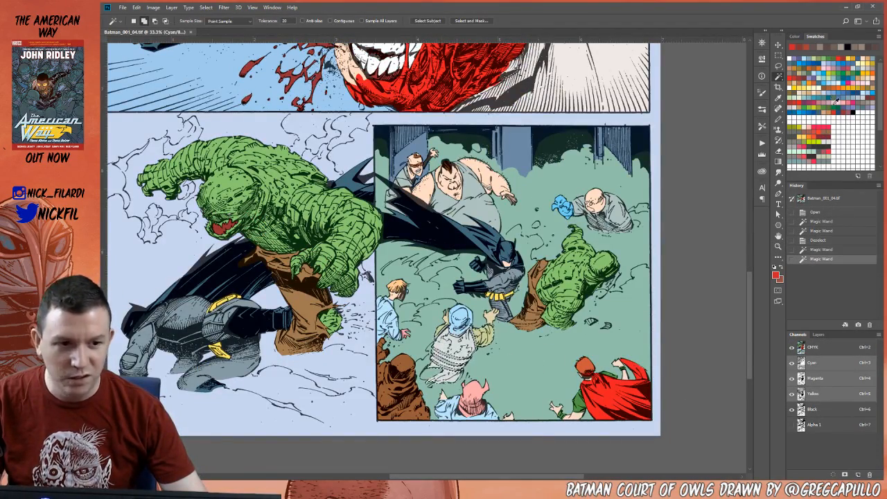
- Recolor the bound figure's selected clothes with faded fills of light blue and dark blue, and clear the selection
click(864, 87)
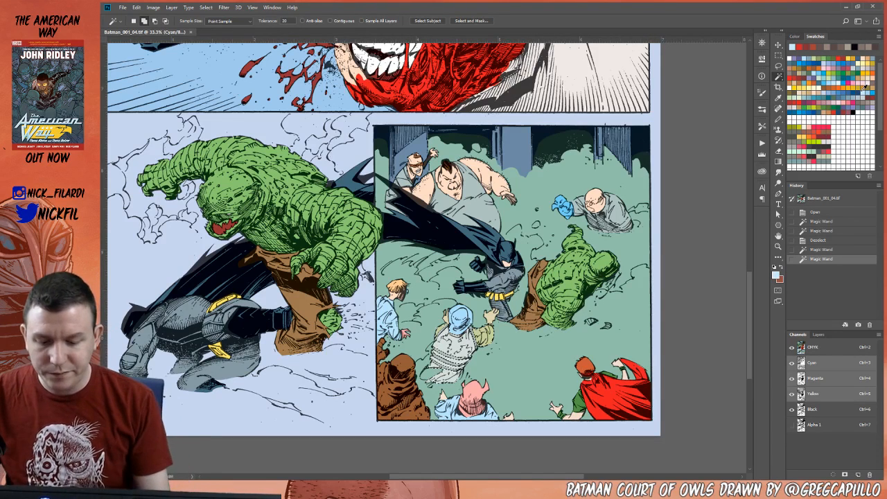
key(F2)
key(F2)
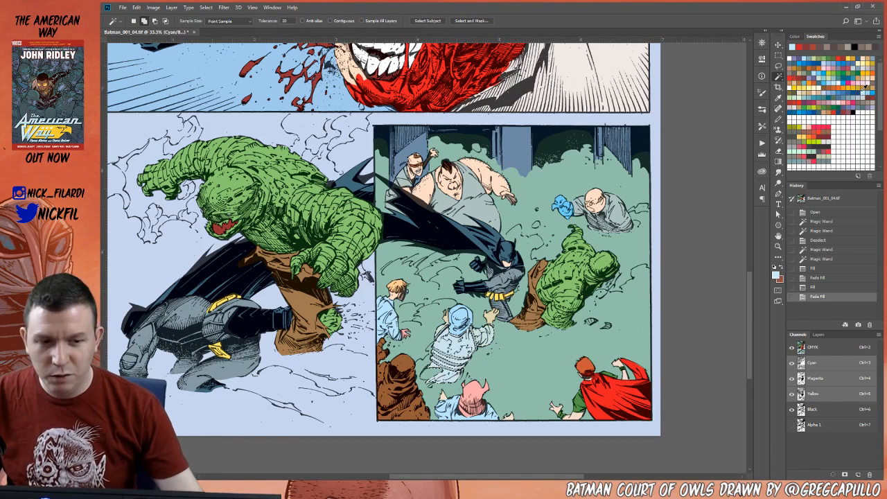
click(856, 89)
key(F2)
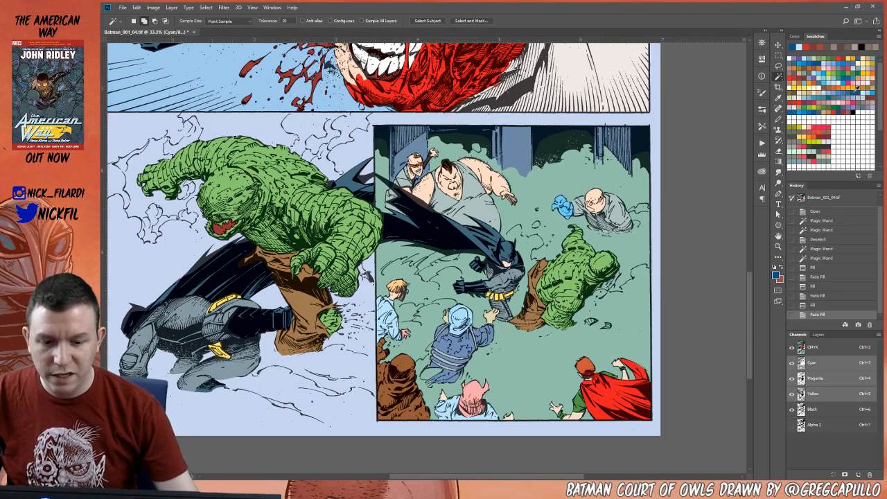
key(ctrl+d)
- Select the red cape of the figure in the last panel's corner and tint it with dark blue using a much larger Pencil brush
click(624, 388)
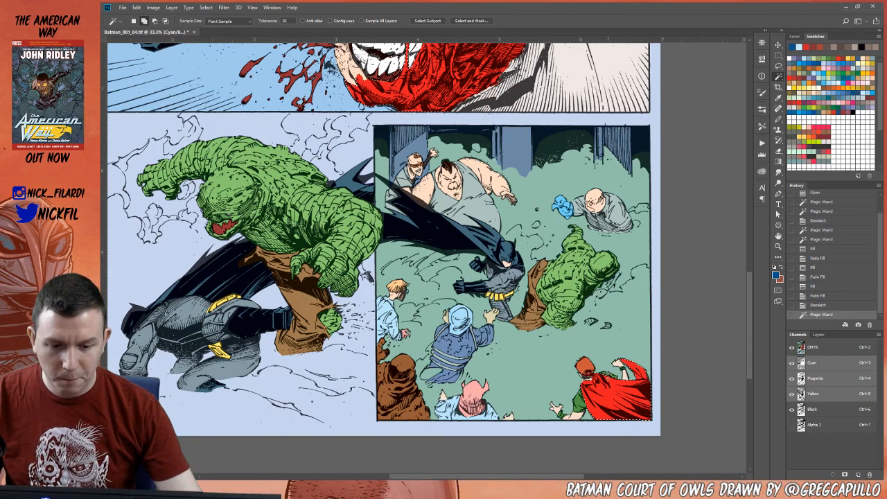
click(635, 385)
click(419, 162)
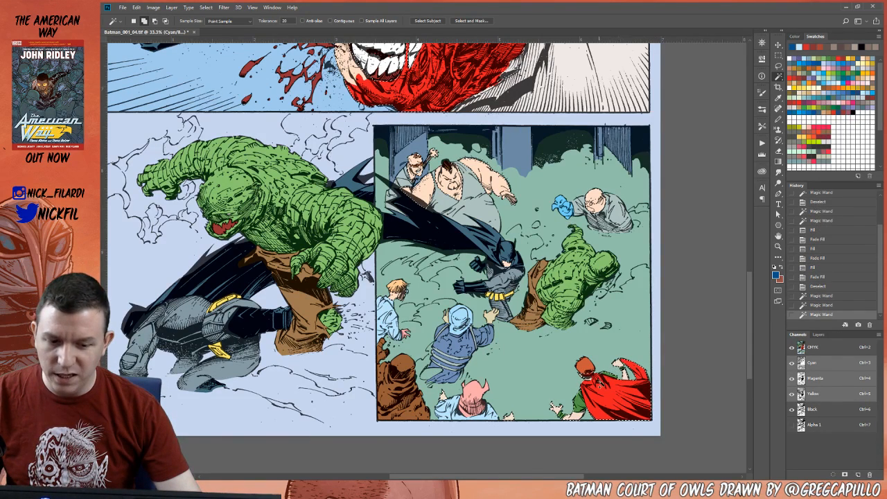
key(b)
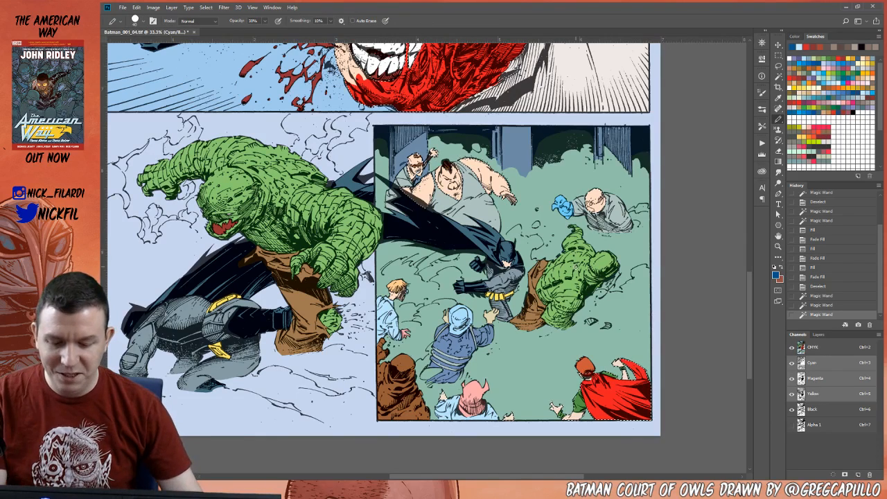
key(])
key(])
key(])
key(])
key(])
key(])
key(])
key(])
key(])
key(])
key(])
key(])
key(])
key(])
key(])
key(])
key(])
key(])
key(])
key(])
mouse_move(576, 386)
mouse_down()
mouse_move(687, 386)
mouse_move(648, 385)
mouse_up()
key(ctrl+d)
- Select the caped figure's hands and tint them with a pale skin tone sampled from the blond boy
key(w)
click(575, 414)
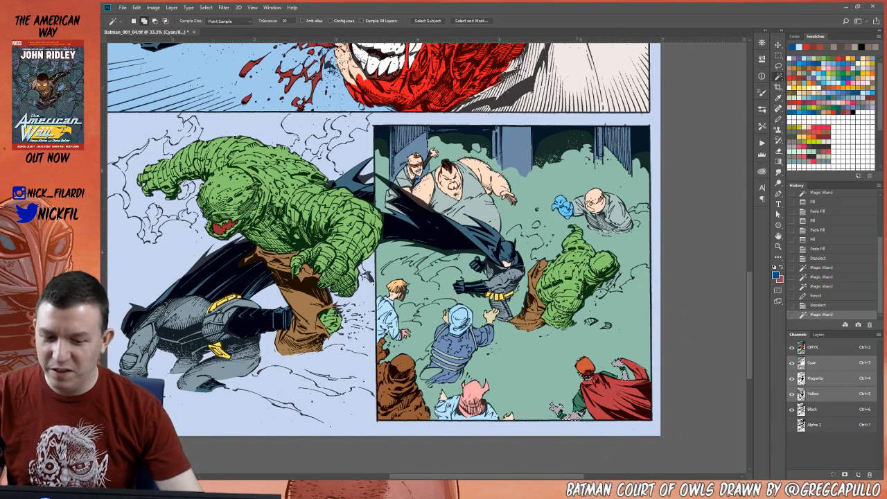
key(b)
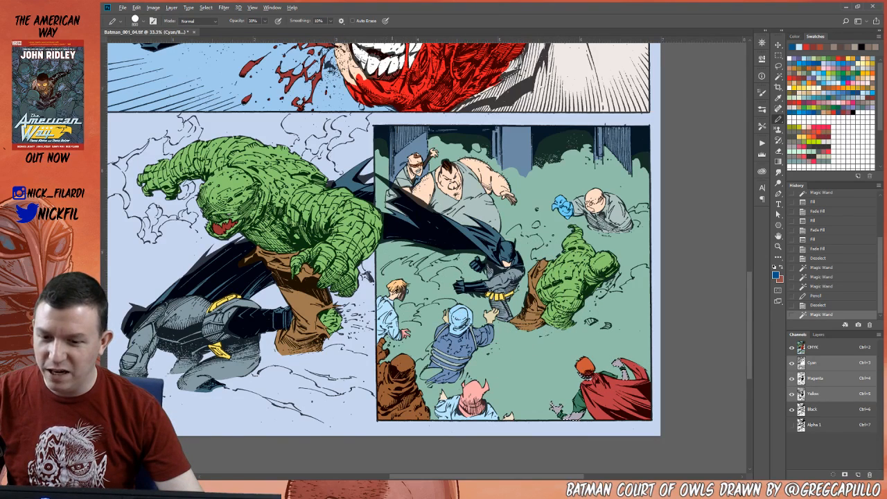
alt+click(394, 293)
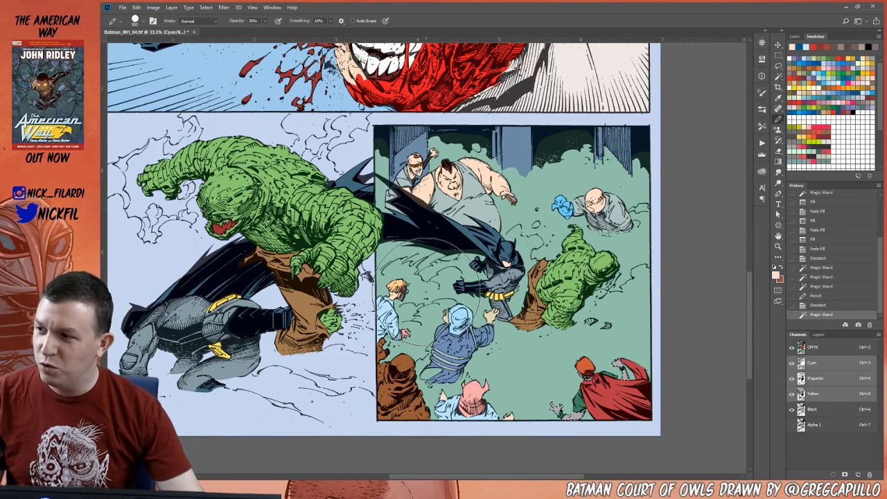
click(584, 386)
key(ctrl+d)
- Select the clothes, skin and hair areas of the blond boy at the last panel's edge with the Magic Wand
key(w)
click(385, 313)
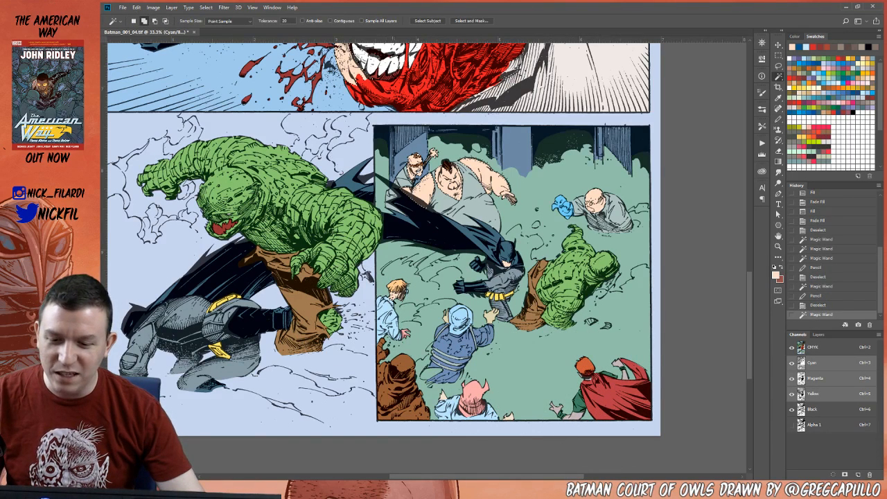
click(396, 334)
click(398, 283)
key(b)
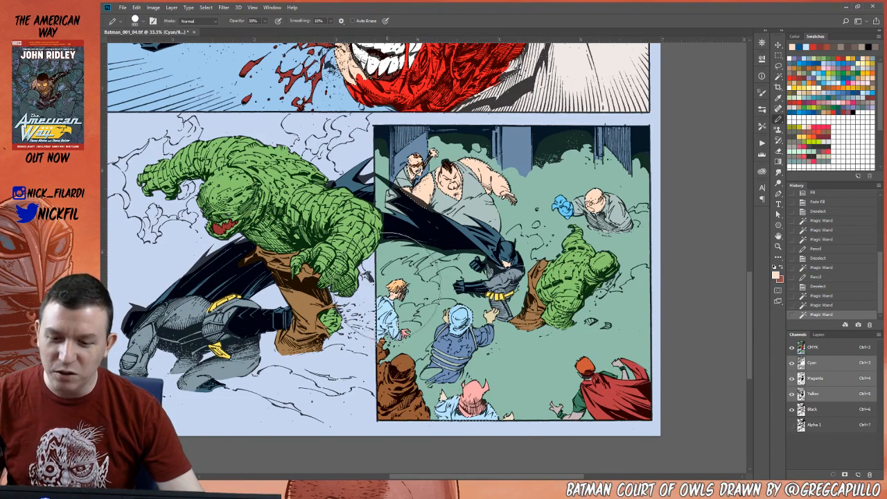
key(w)
click(399, 331)
click(403, 294)
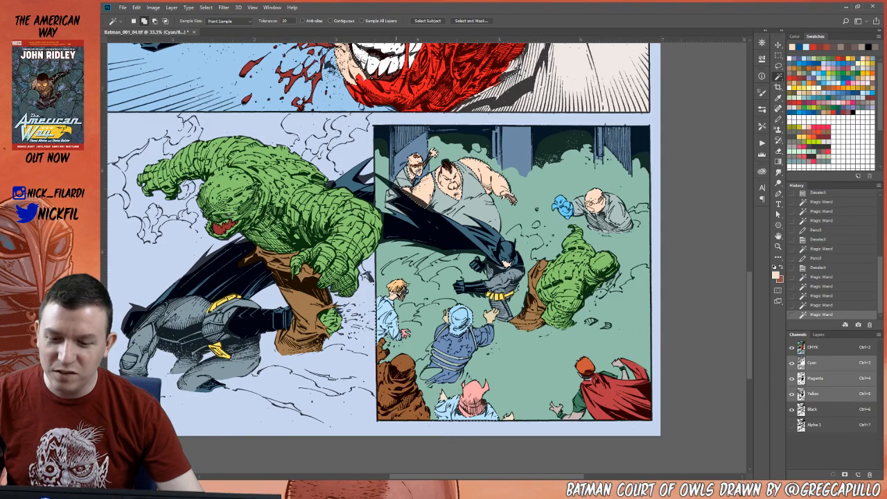
click(396, 291)
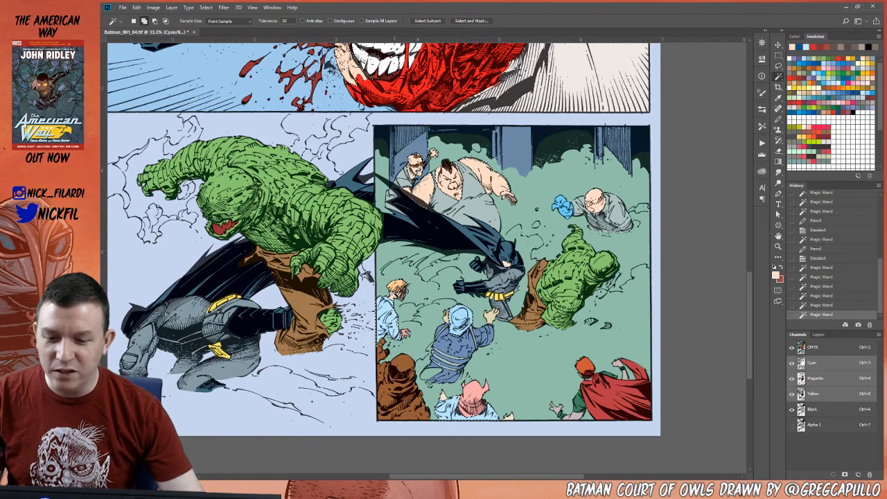
click(399, 288)
- Tint the blond boy's selected areas with the grey sampled from the large man's shirt, and clear the selection
key(b)
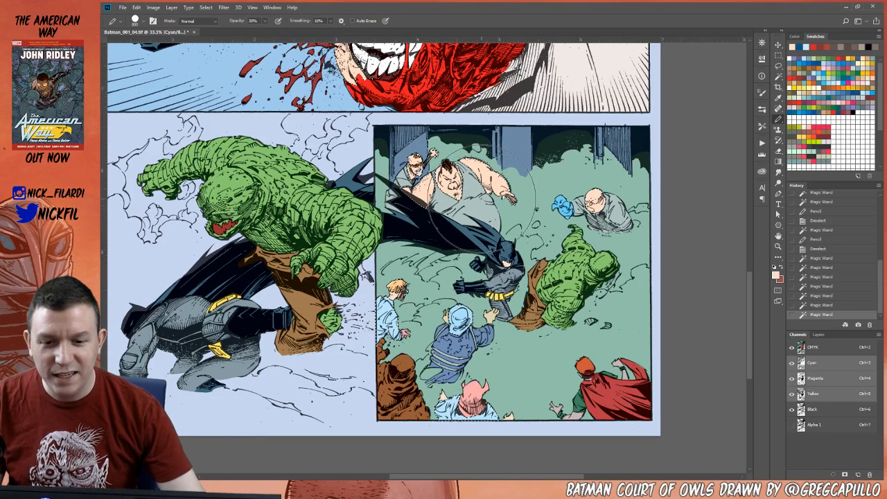
alt+click(483, 208)
click(411, 284)
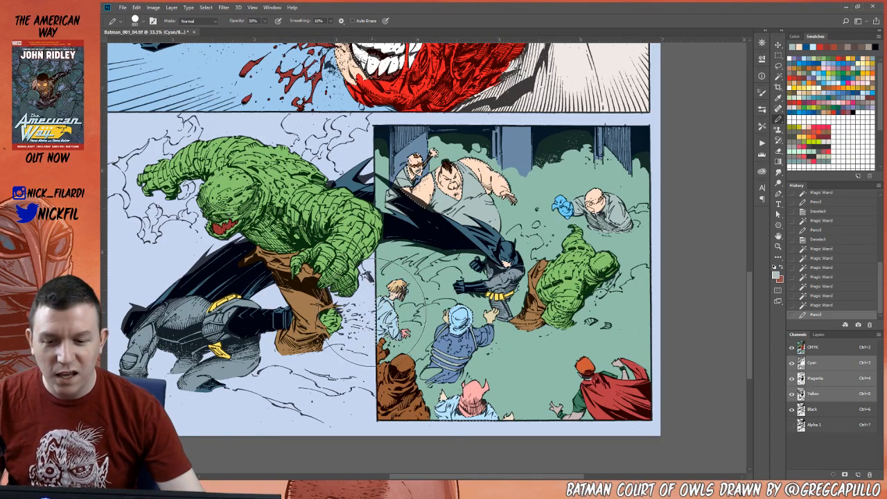
key(ctrl+d)
key(w)
click(604, 220)
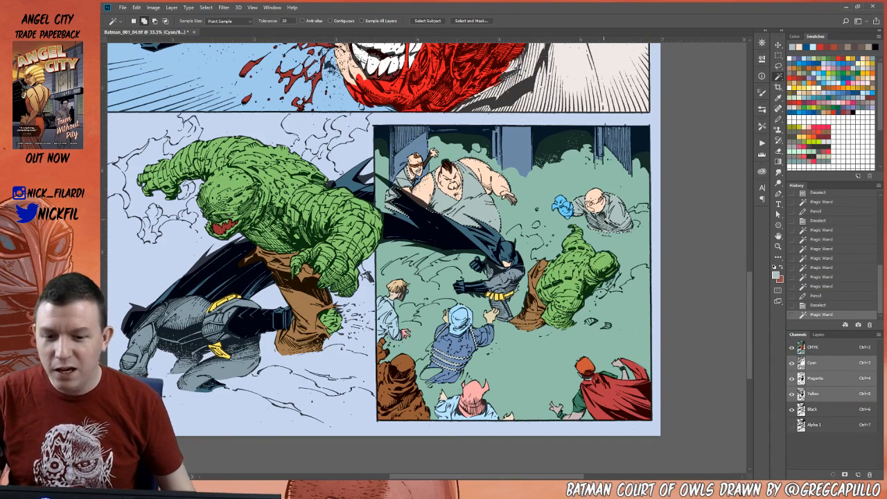
key(ctrl+d)
- Paint the selected parts of the bound figure with a pale grey swatch, raise the Pencil opacity to 100%, repaint them and clear the selection
click(500, 336)
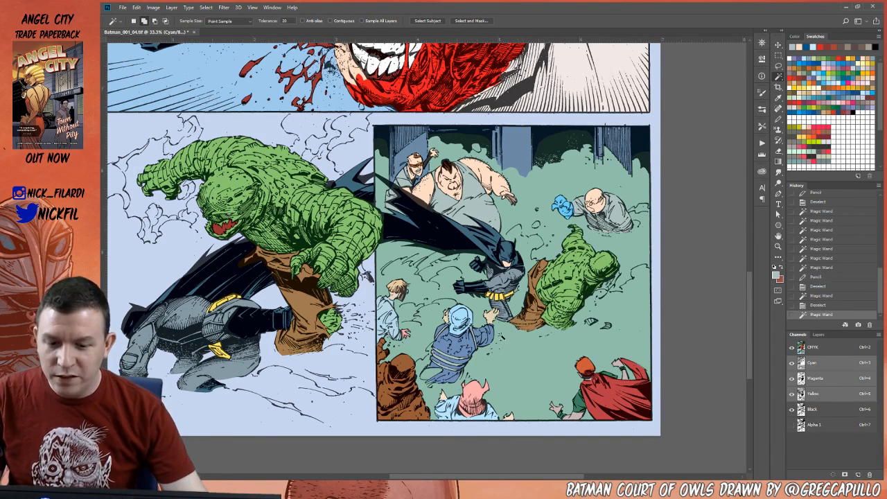
key(b)
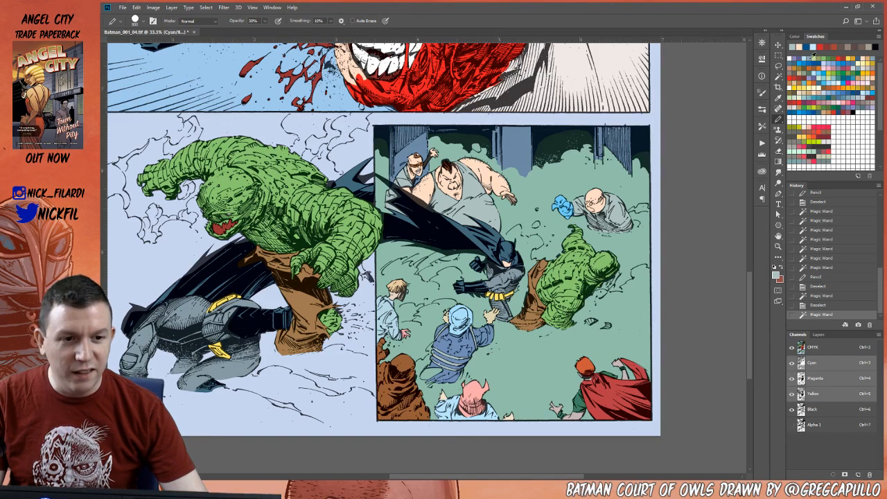
click(811, 57)
mouse_move(479, 312)
mouse_down()
mouse_move(447, 324)
mouse_move(463, 345)
mouse_up()
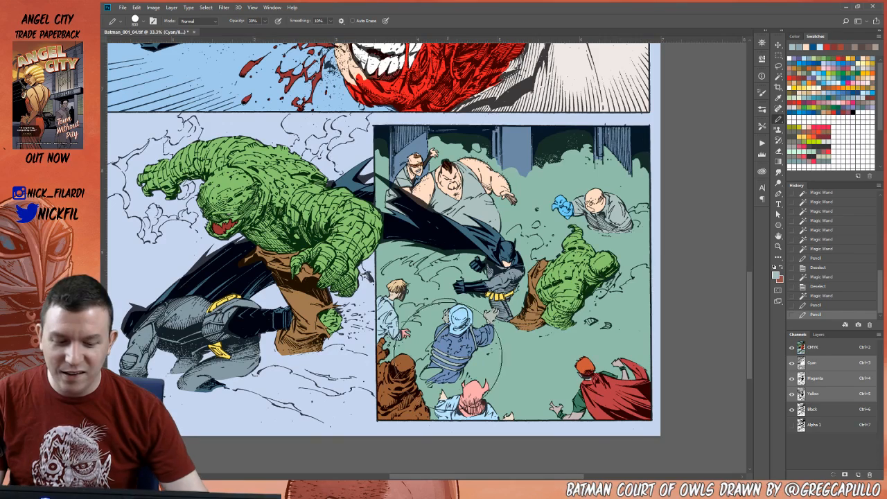
key(0)
click(454, 312)
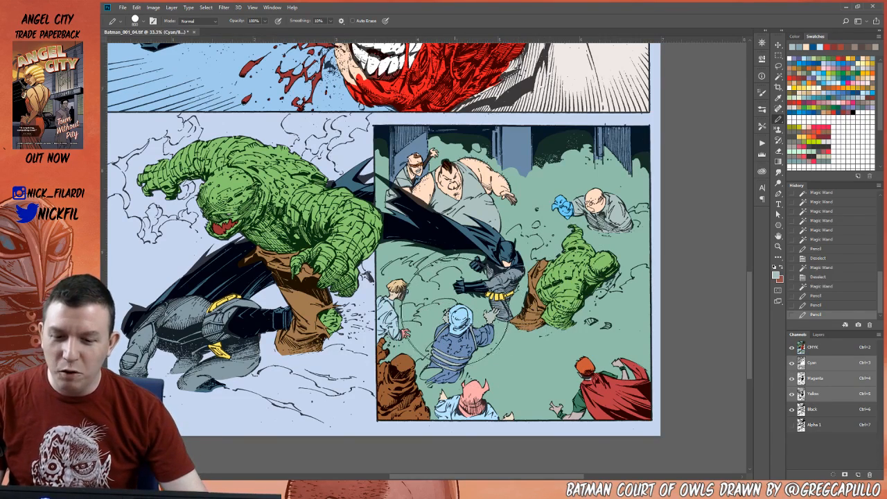
key(ctrl+d)
- Examine the colors across the whole comic page, from the large Batman panel down to the crowd panel
key(z)
alt+click(484, 295)
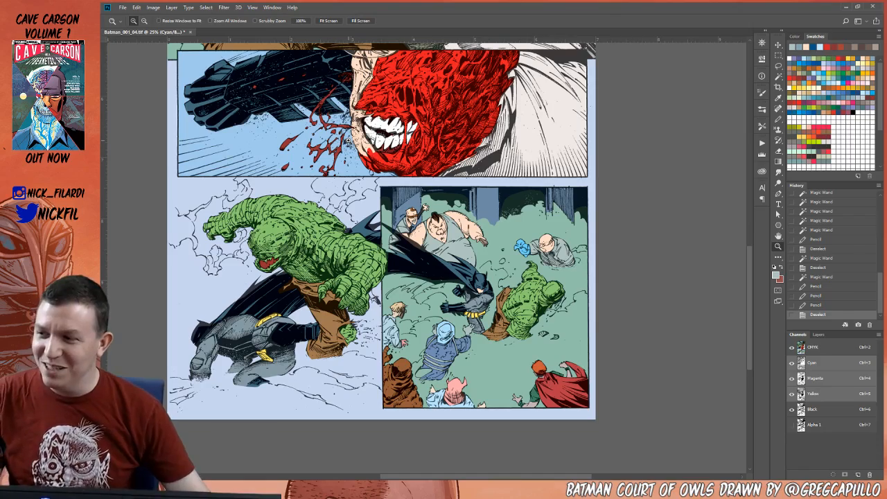
drag(425, 121, 457, 275)
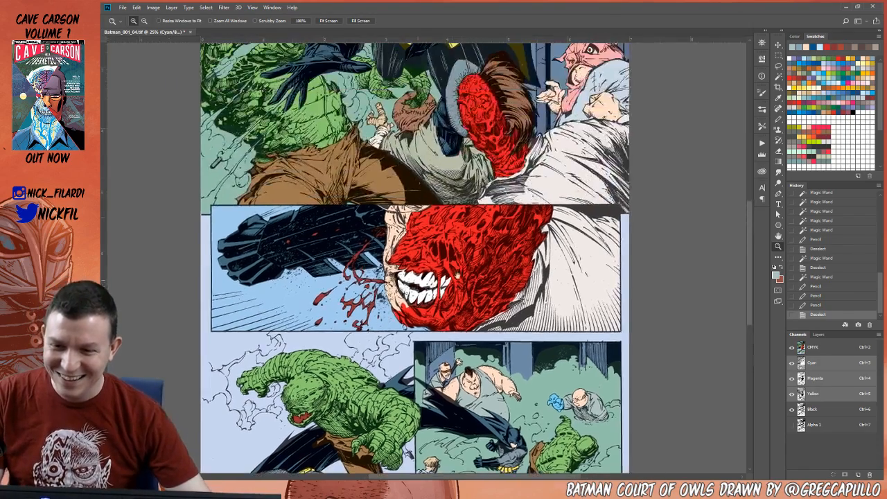
scroll(456, 272, up, 4)
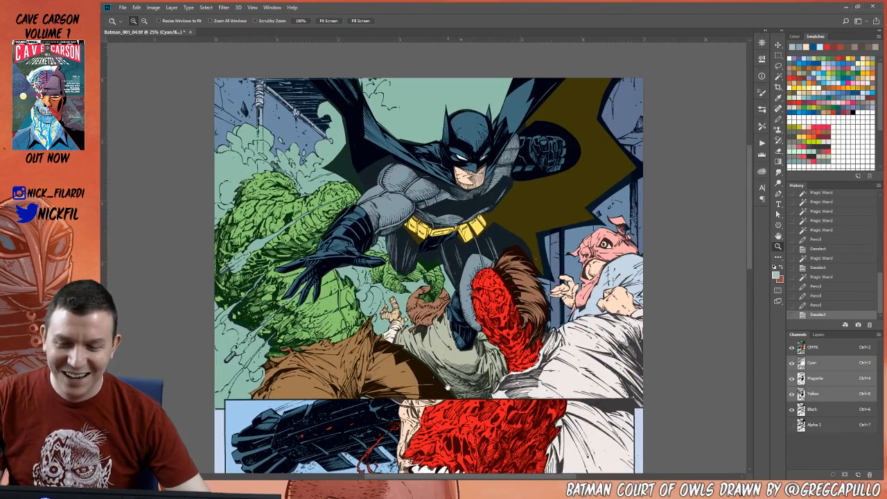
scroll(450, 389, down, 8)
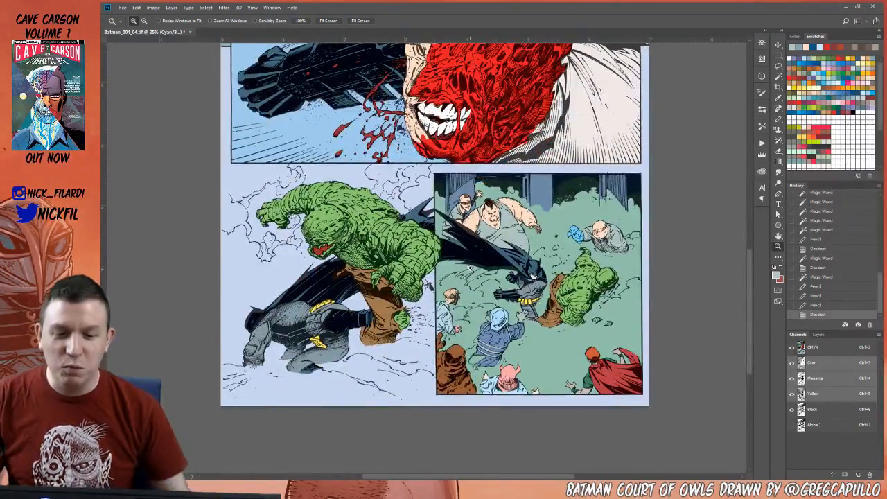
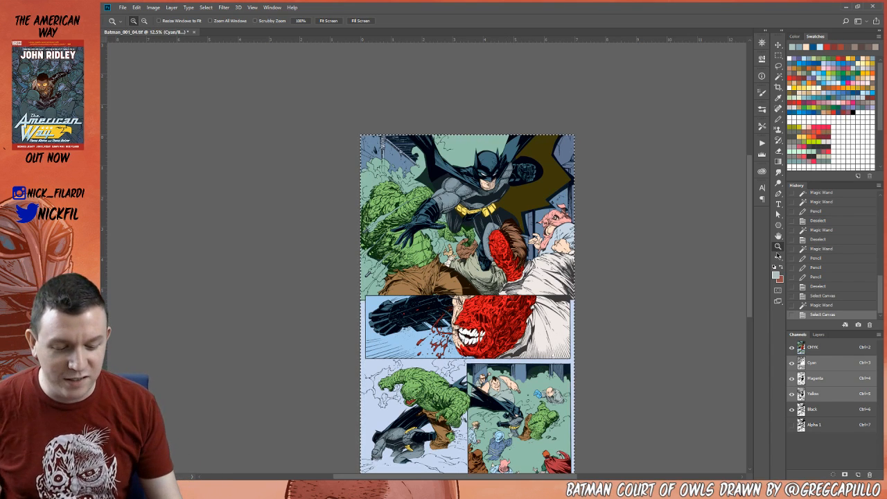
click(778, 236)
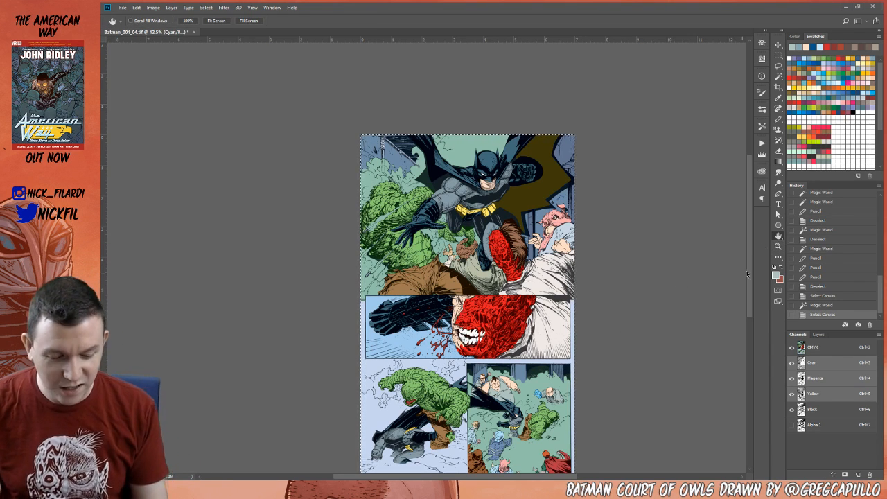
click(777, 246)
click(462, 220)
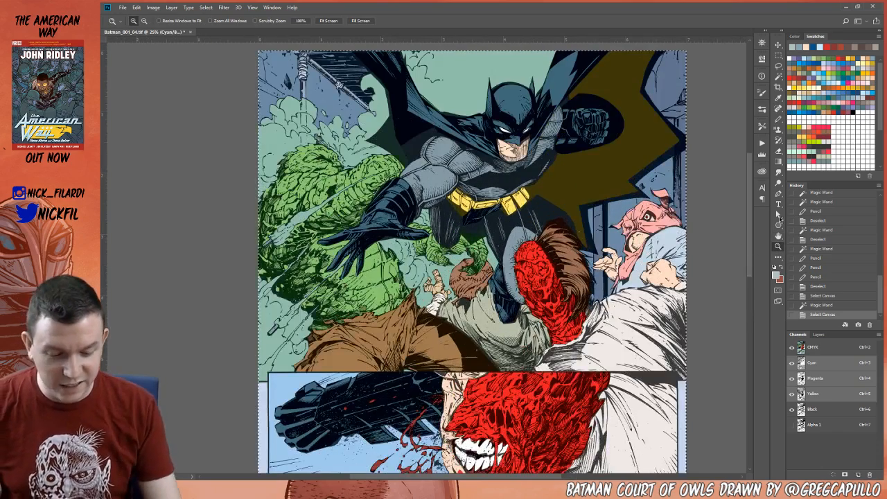
click(778, 236)
drag(636, 170, 636, 288)
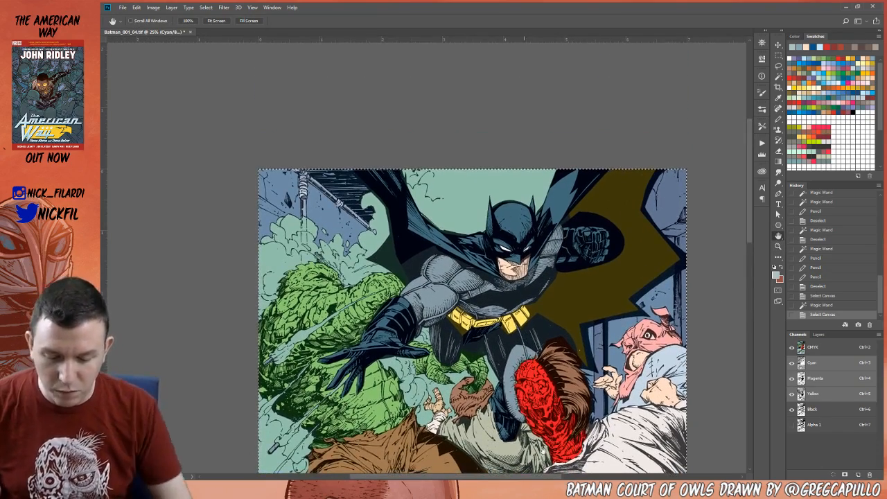
click(778, 246)
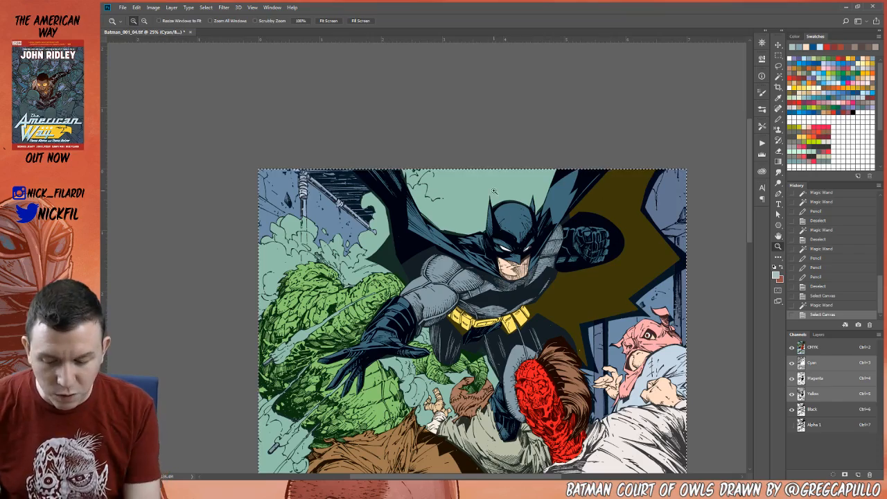
click(778, 235)
drag(525, 375, 525, 255)
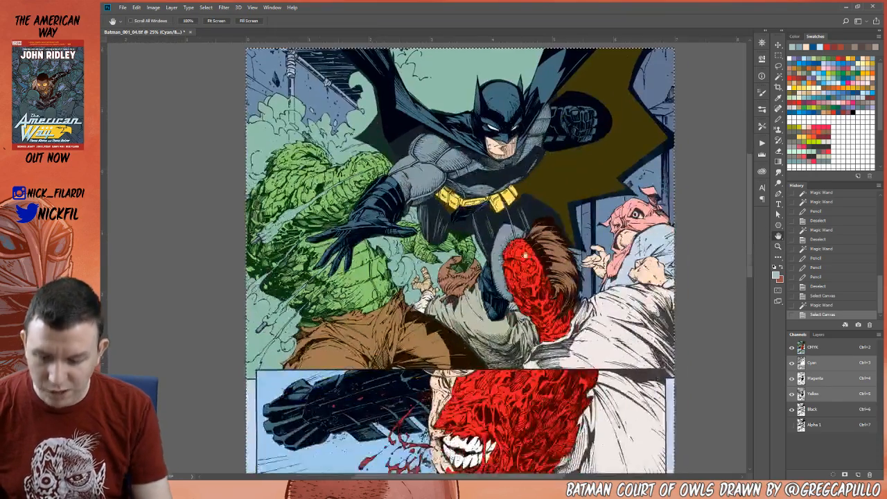
drag(594, 403, 573, 119)
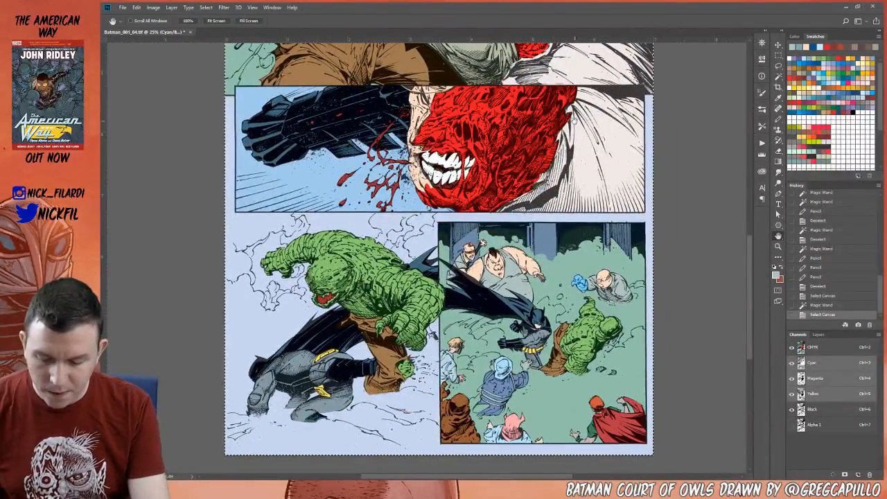
- Subtract the light areas of Batman's cowl in the top panel from the whole-canvas selection with the Lasso
drag(489, 66, 513, 266)
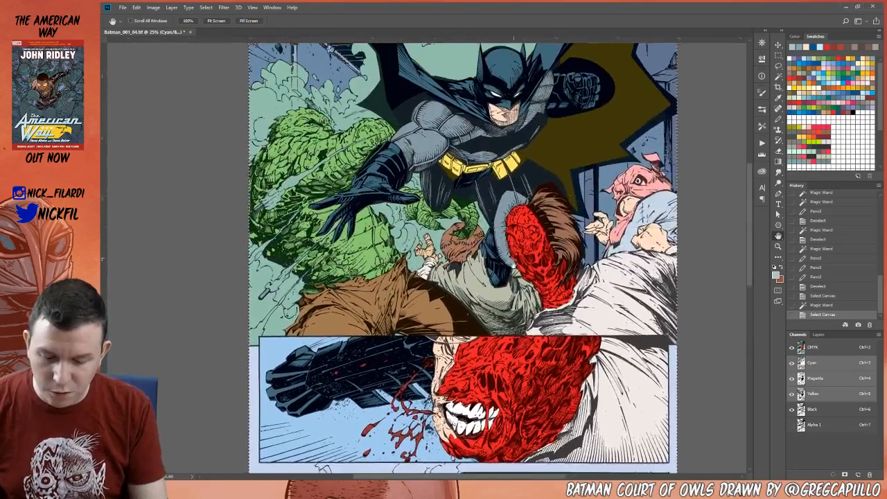
drag(514, 207, 529, 324)
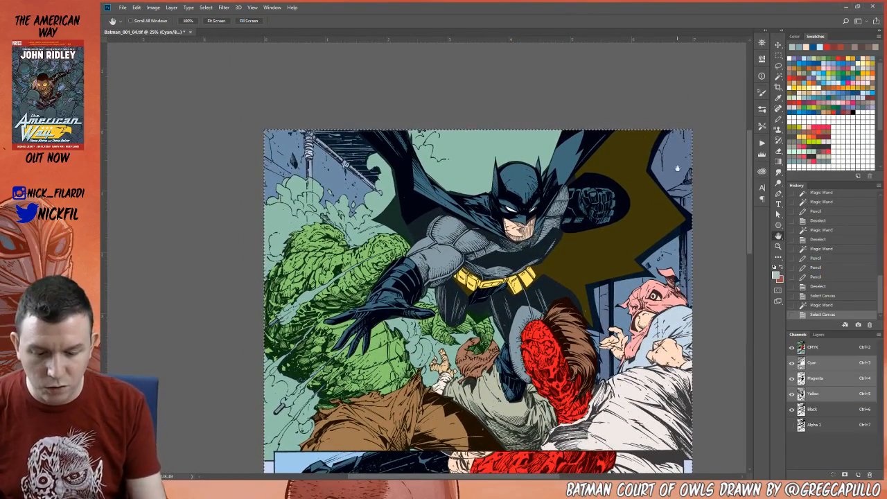
key(l)
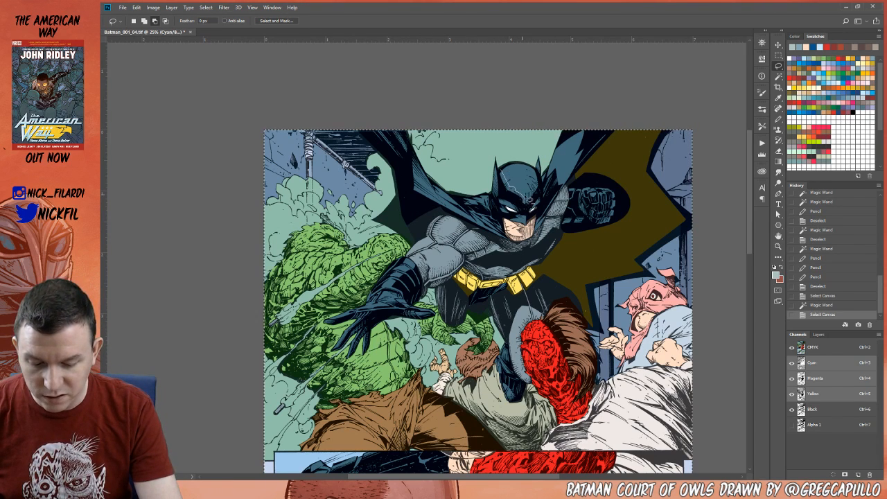
mouse_move(536, 177)
mouse_down()
mouse_move(524, 165)
mouse_move(496, 182)
mouse_move(498, 165)
mouse_up()
mouse_move(509, 199)
mouse_down()
mouse_move(501, 210)
mouse_move(515, 207)
mouse_move(510, 220)
mouse_move(514, 211)
mouse_move(538, 210)
mouse_up()
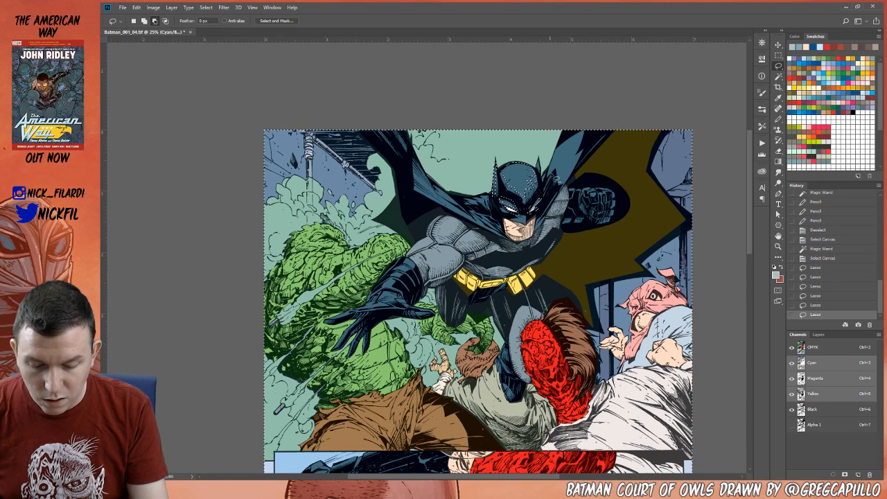
- Subtract the light areas on Batman's cowl ear and on both sides of his spread cape from the selection
mouse_move(551, 179)
mouse_down()
mouse_move(567, 194)
mouse_move(589, 152)
mouse_move(576, 165)
mouse_move(586, 139)
mouse_move(557, 160)
mouse_move(551, 179)
mouse_move(569, 145)
mouse_up()
mouse_move(558, 200)
mouse_down()
mouse_move(557, 180)
mouse_move(561, 196)
mouse_up()
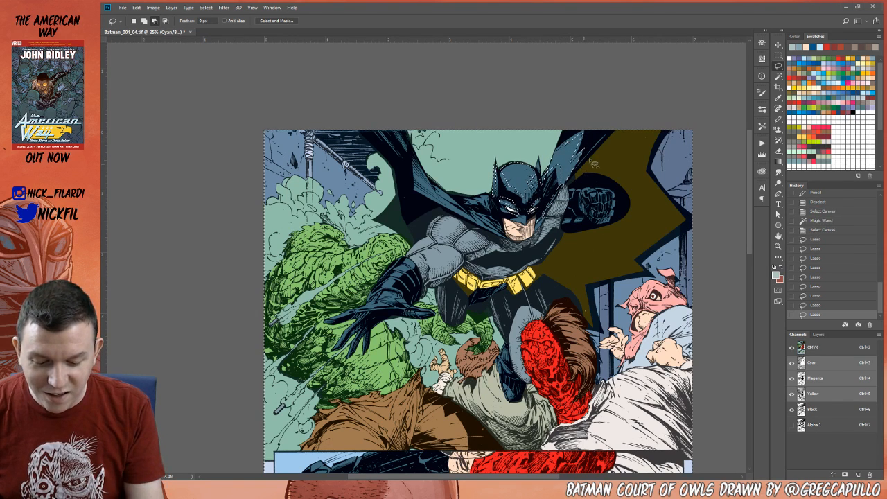
mouse_move(610, 130)
mouse_down()
mouse_move(603, 138)
mouse_move(626, 128)
mouse_up()
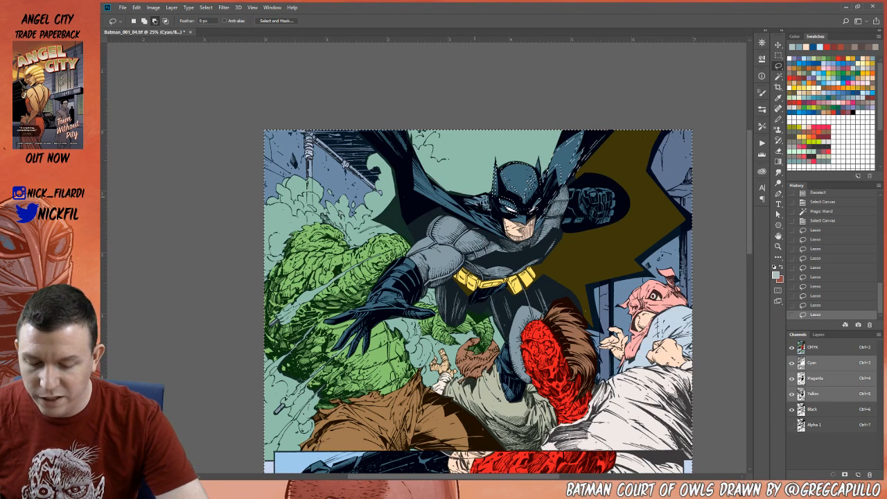
mouse_move(470, 198)
mouse_down()
mouse_move(462, 201)
mouse_move(475, 212)
mouse_move(453, 186)
mouse_up()
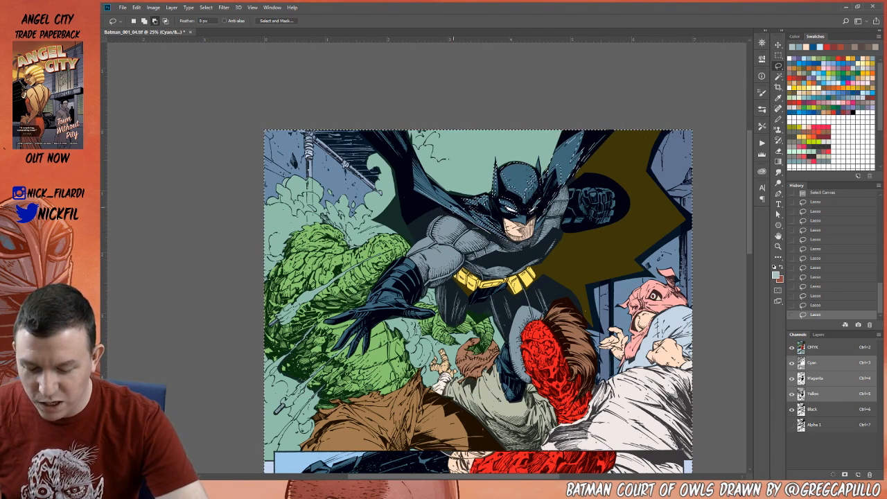
mouse_move(448, 205)
mouse_down()
mouse_move(417, 167)
mouse_move(430, 199)
mouse_up()
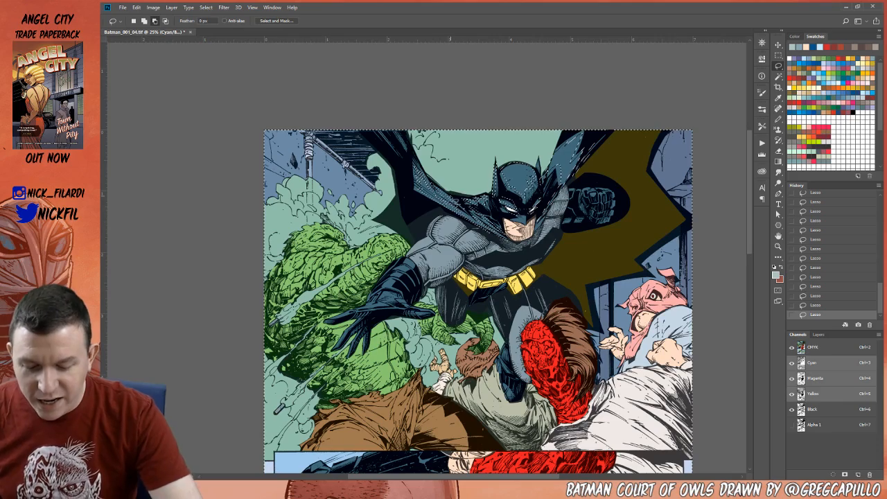
- Lasso the light areas of Batman's outstretched arm and glove out of the selection
key(space)
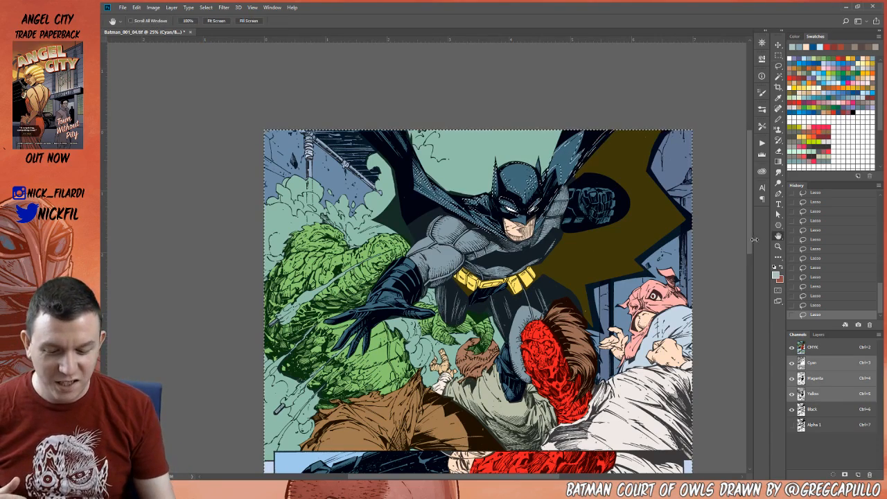
drag(533, 304, 545, 346)
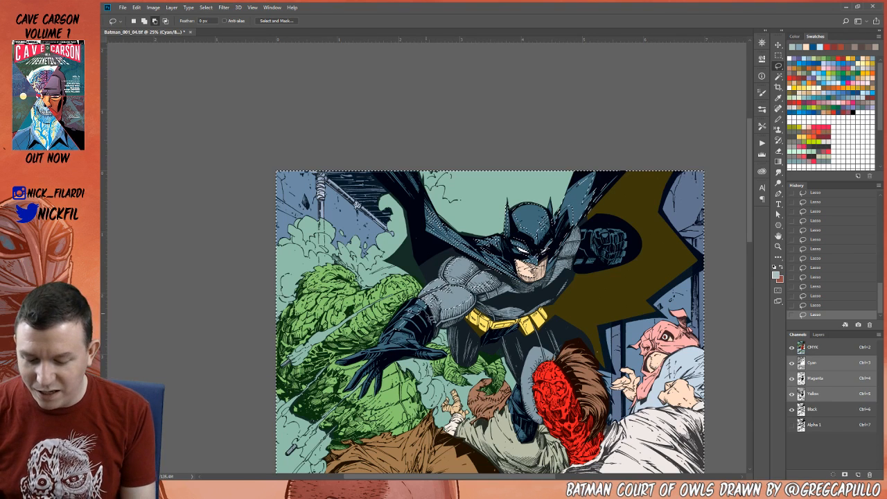
key(shift)
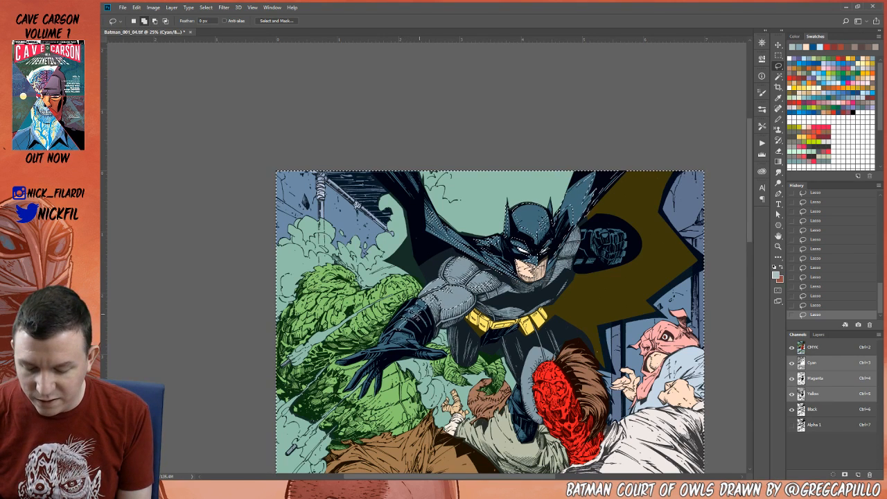
key(alt)
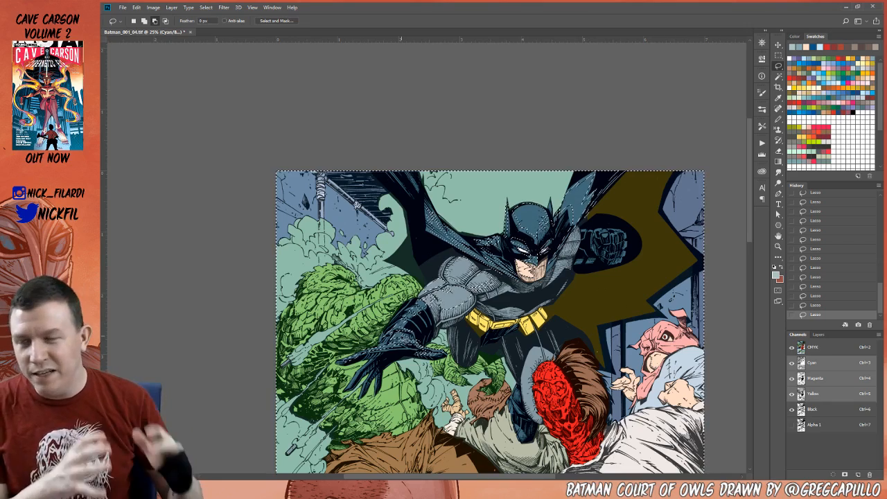
- Lasso the light areas of Batman's belt, torso and raised fist out of the selection
click(778, 236)
drag(610, 250, 684, 221)
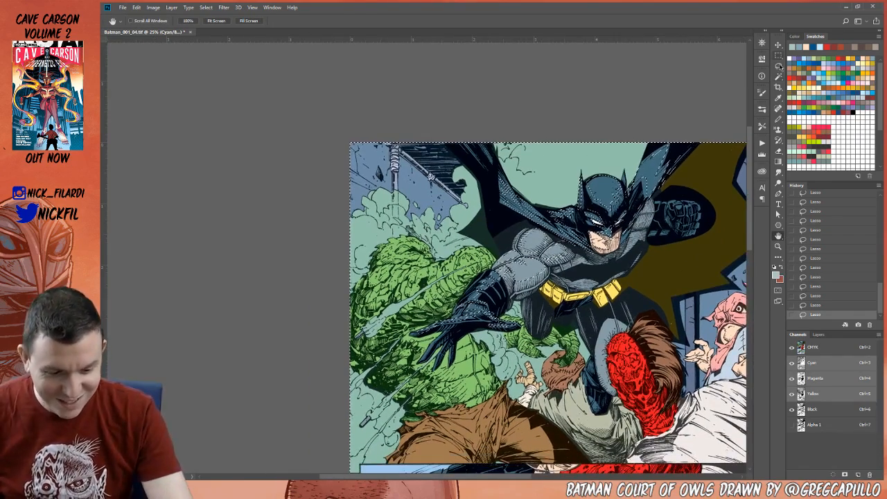
click(779, 66)
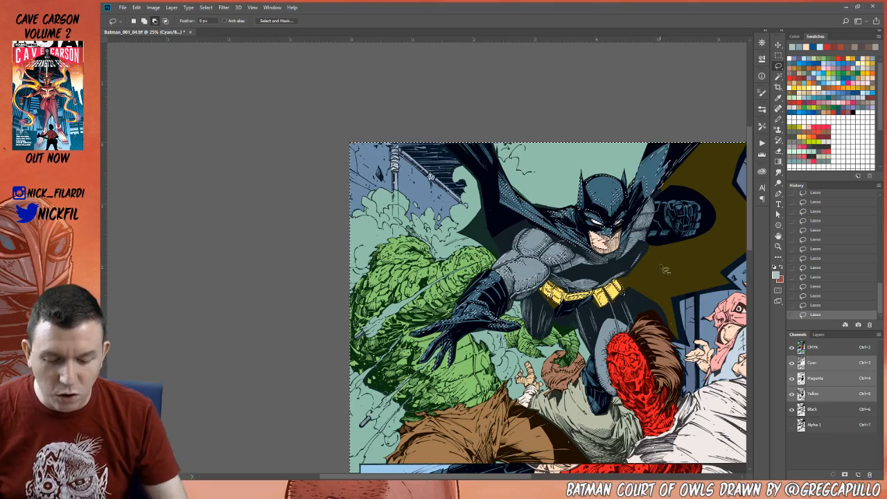
key(space)
drag(621, 292, 544, 307)
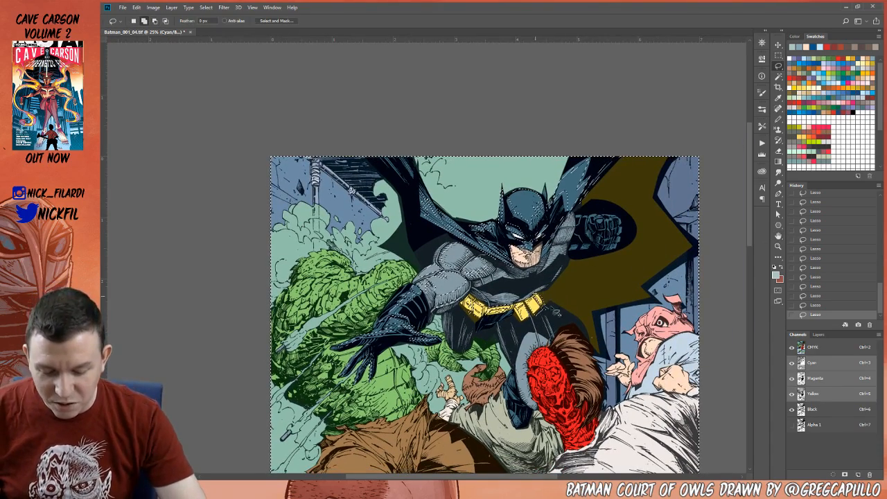
key(alt)
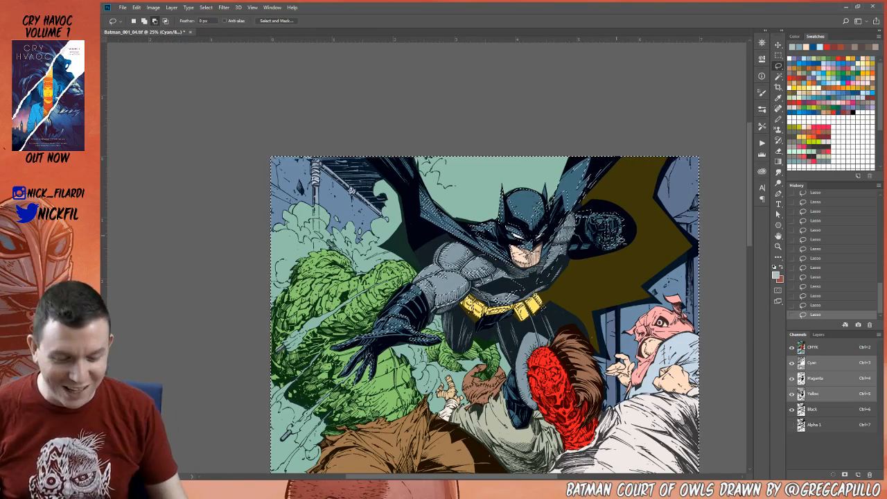
- Subtract the light areas of Batman's legs beside the red-faced figure from the selection
click(778, 237)
mouse_move(586, 404)
mouse_down()
mouse_move(619, 378)
mouse_move(603, 370)
mouse_move(593, 342)
mouse_move(574, 348)
mouse_up()
click(778, 66)
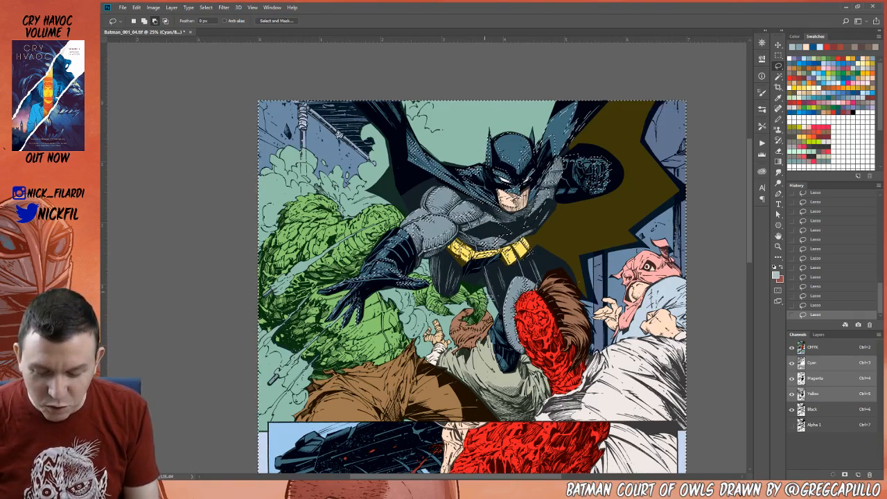
key(h)
drag(593, 252, 508, 266)
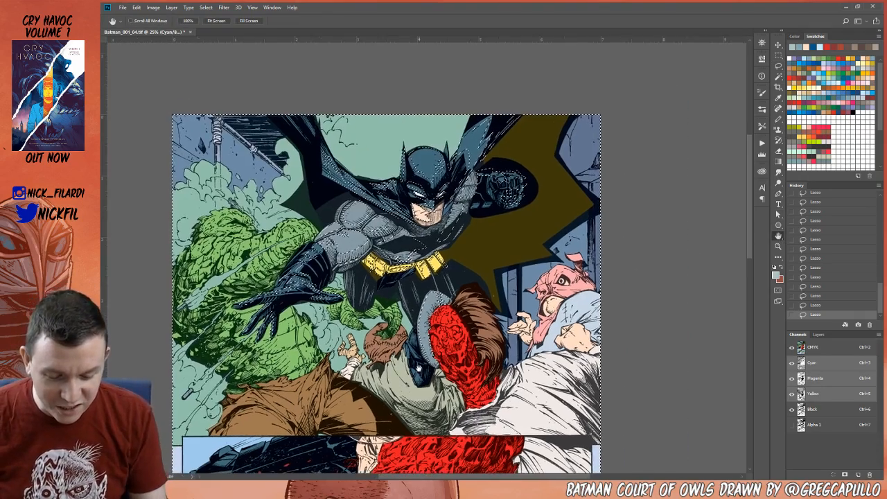
- Lasso the light areas of the blue post and the pig-masked man beside it out of the selection
key(l)
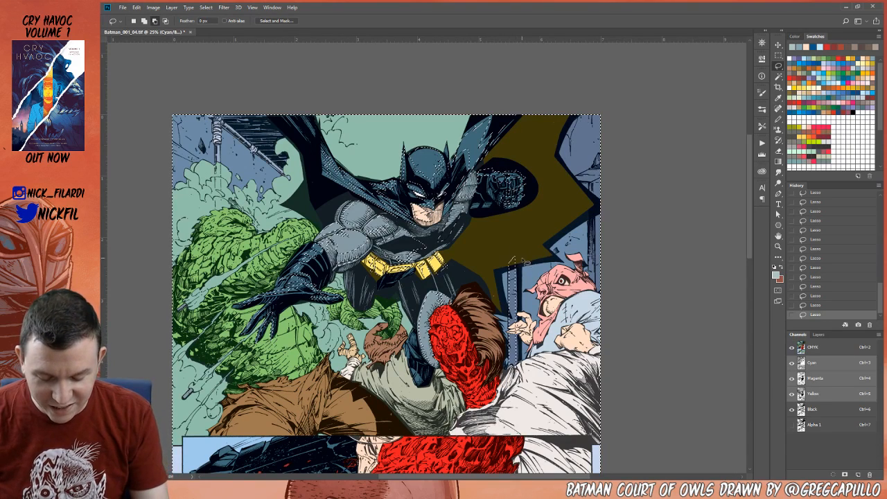
key(shift)
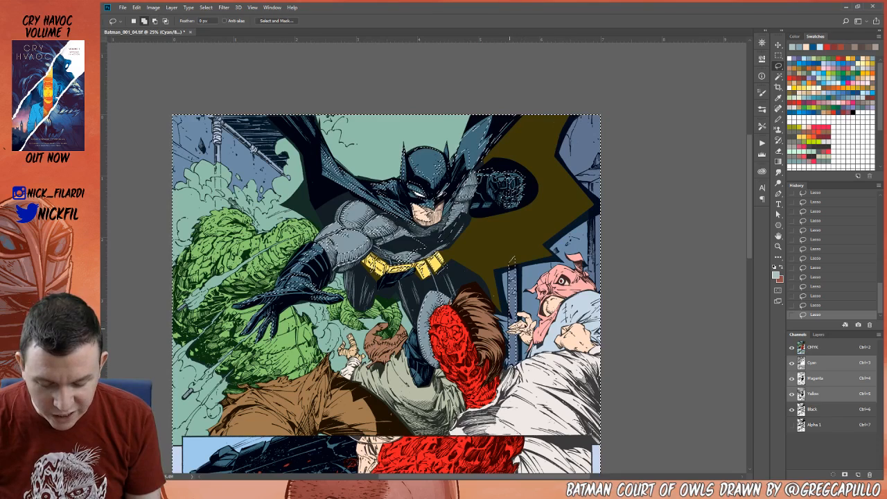
key(alt)
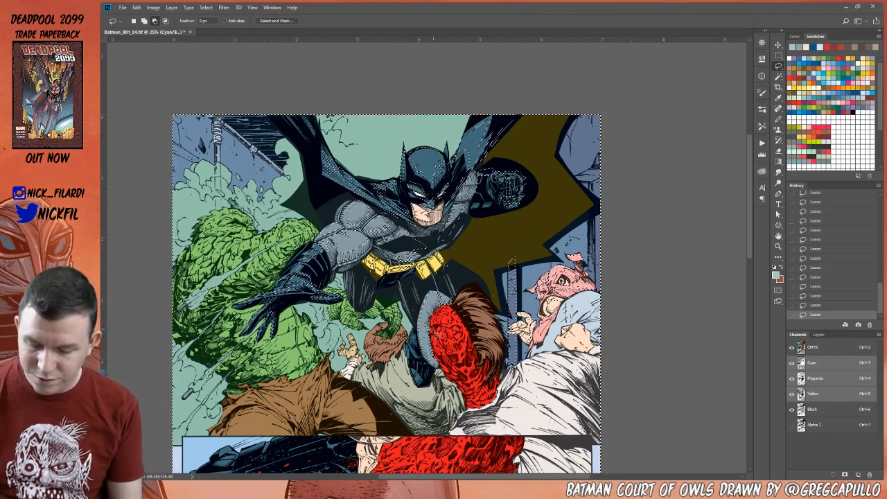
- Subtract the light areas of the smoke above and beside Batman's cape from the selection
drag(414, 347, 511, 364)
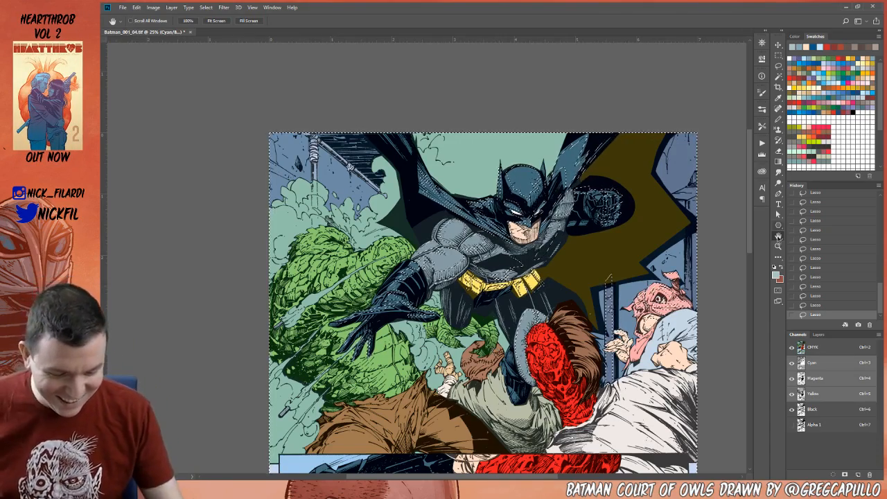
drag(557, 322, 603, 379)
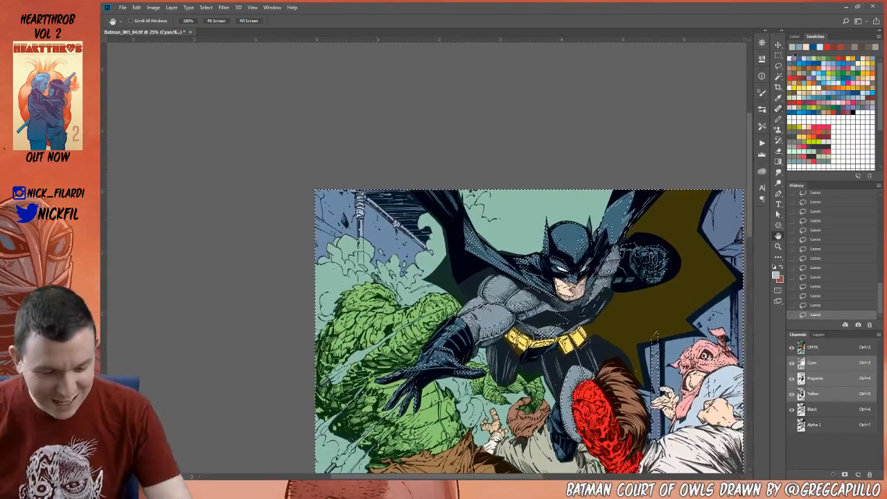
key(l)
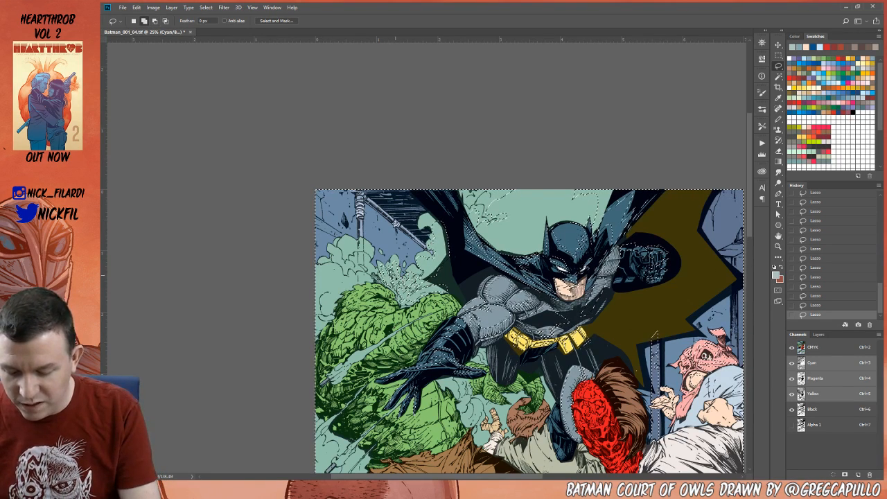
- Lasso the light parts of the smoke clouds between the blue wall and the green creature out of the selection
key(space)
drag(692, 246, 777, 187)
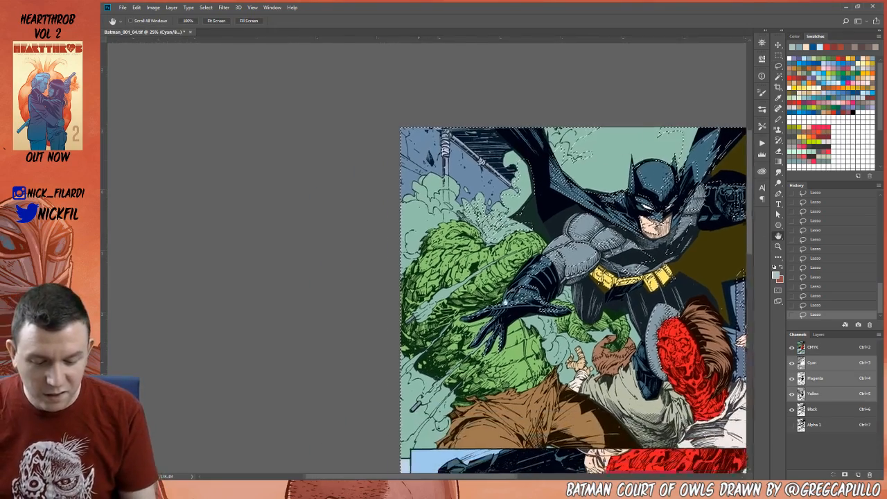
key(ctrl+space)
click(469, 296)
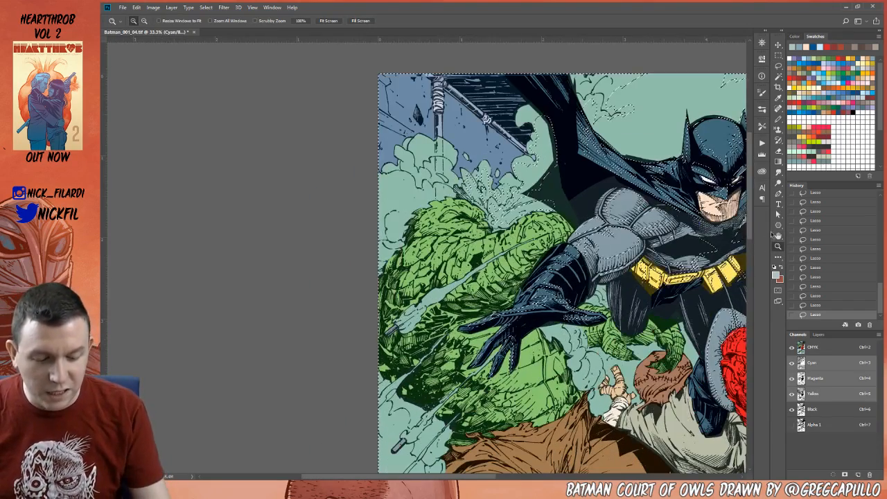
drag(705, 258, 704, 313)
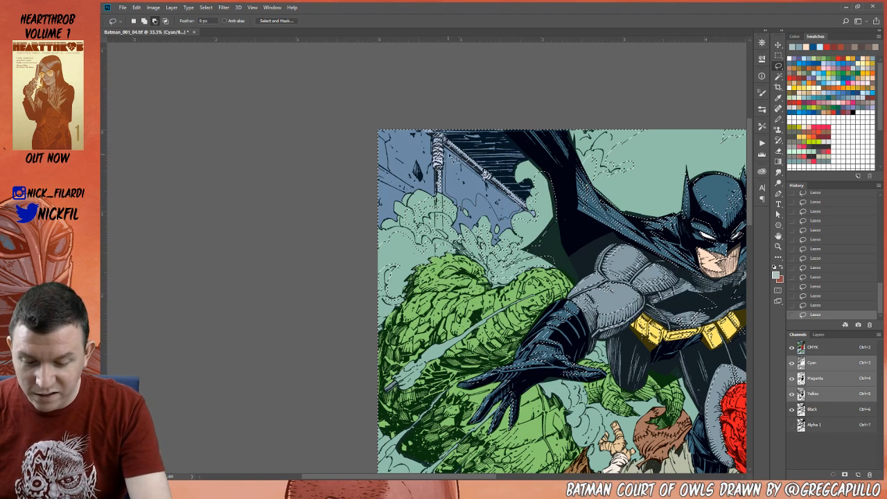
- Subtract the light areas of the blue wall and the green creature's raised arm from the selection with the Lasso
click(779, 227)
click(778, 236)
drag(605, 388, 574, 286)
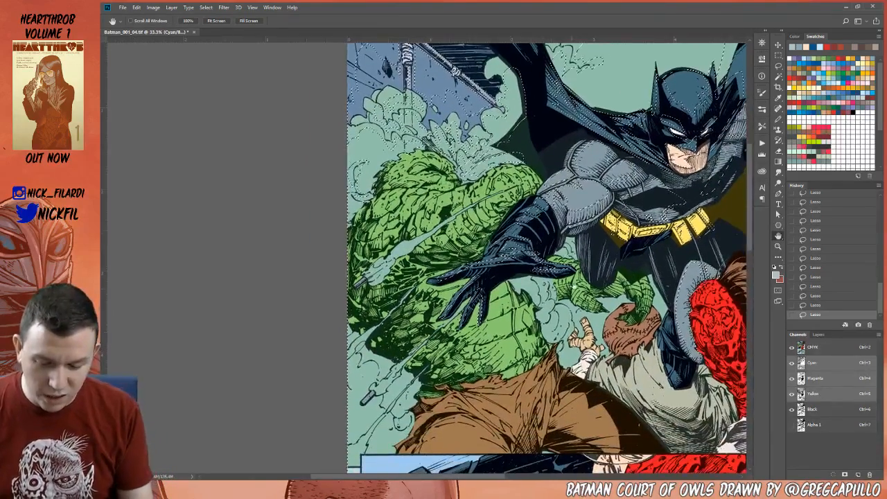
drag(599, 201, 580, 243)
click(778, 66)
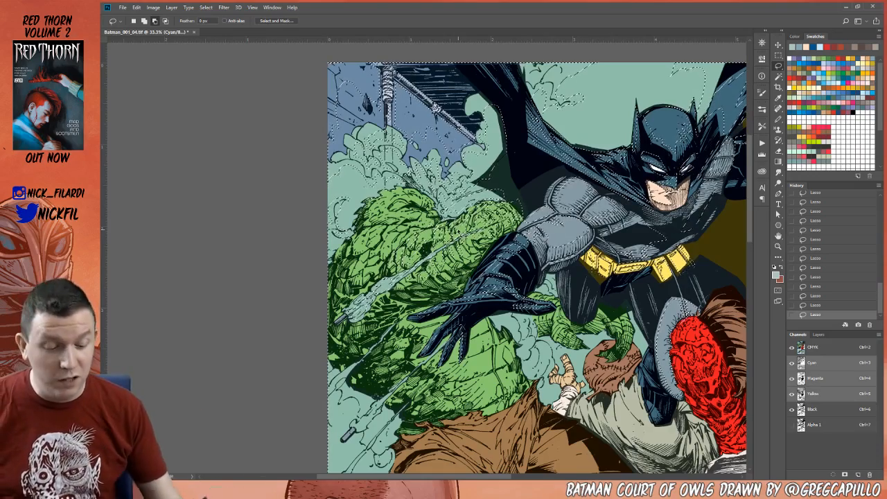
key(space)
mouse_move(453, 313)
mouse_down()
mouse_move(472, 318)
mouse_move(515, 374)
mouse_up()
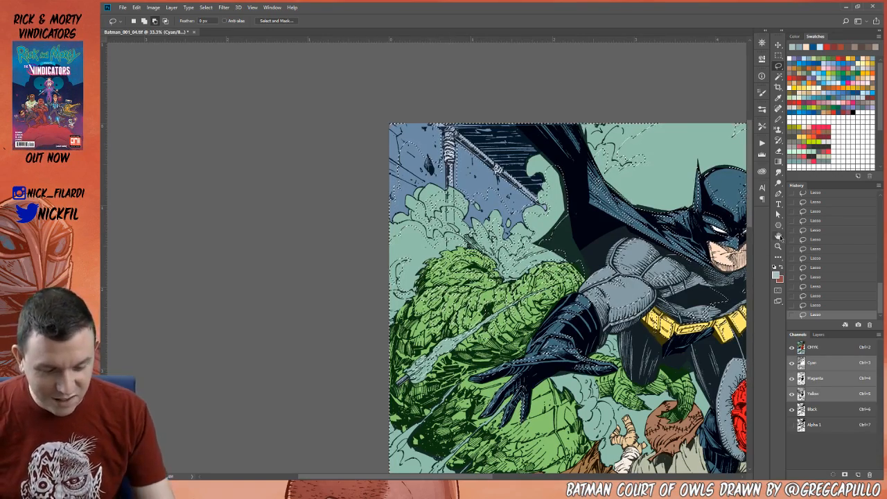
- Lasso the light scaly areas of the green creature's shoulders and torso out of the selection
key(space)
drag(603, 369, 535, 274)
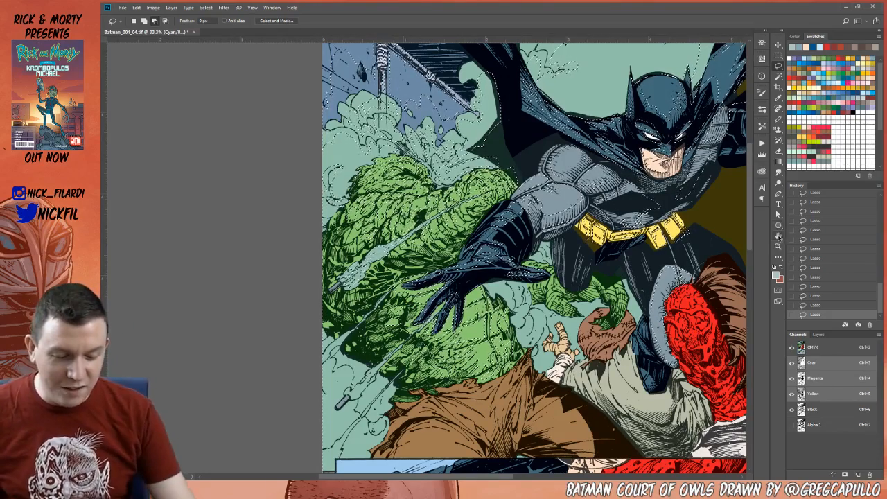
key(space)
drag(485, 366, 546, 357)
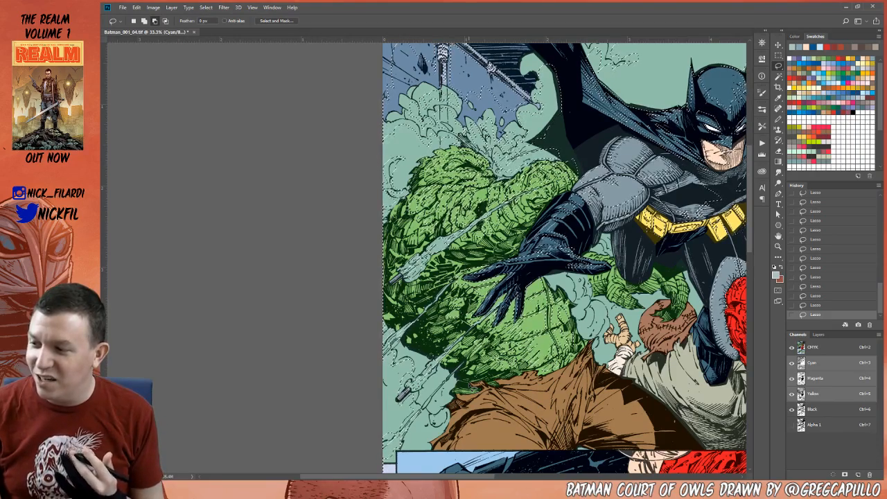
- Subtract the light folds of the green creature's brown trousers from the selection with the Lasso
key(space)
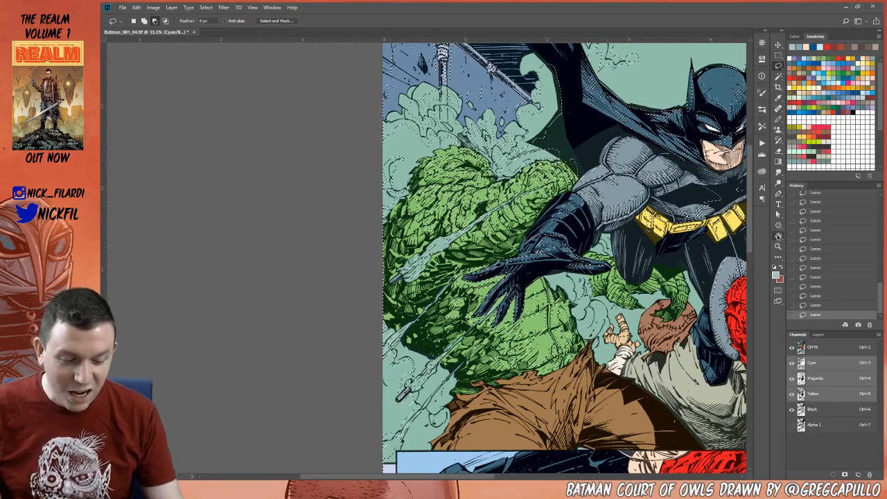
mouse_move(583, 357)
mouse_down()
mouse_move(574, 344)
mouse_move(535, 336)
mouse_up()
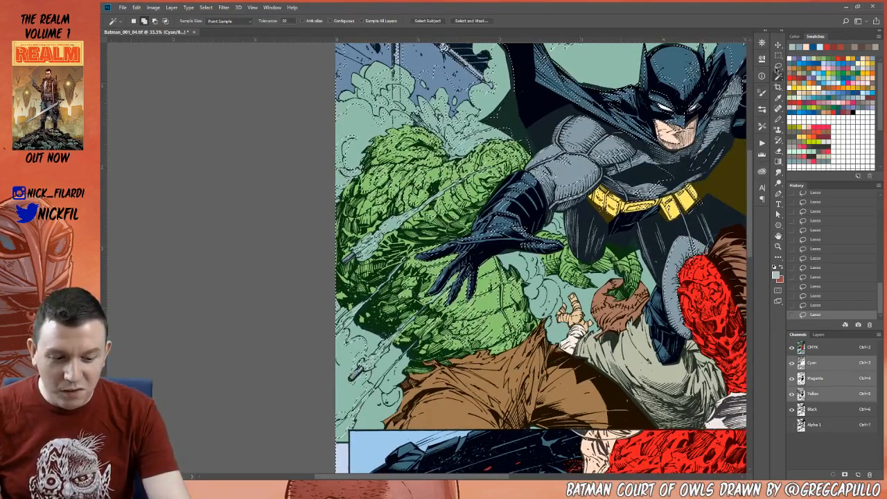
key(l)
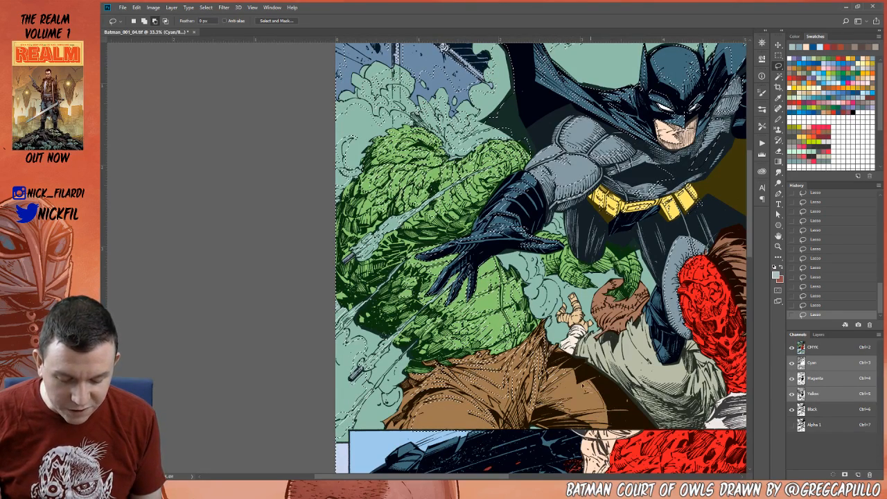
- Subtract the light folds of the grey-green coat beneath Batman's legs from the selection with the Lasso
click(779, 246)
alt+click(628, 352)
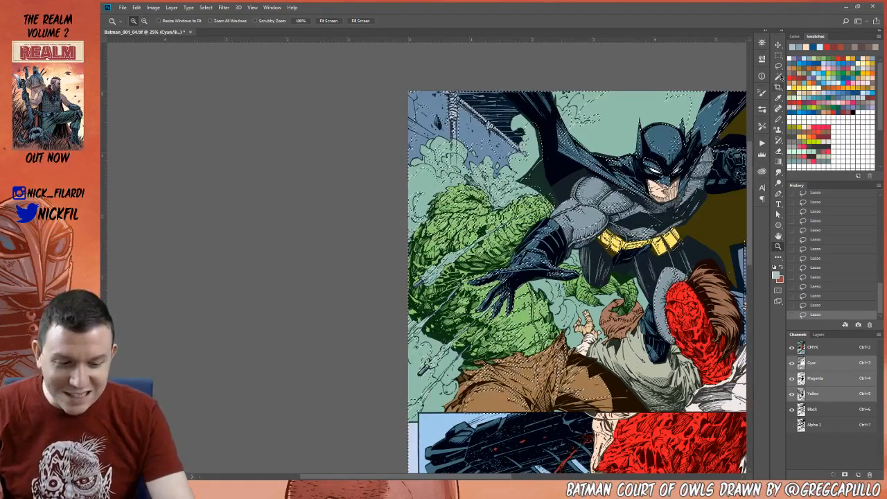
key(l)
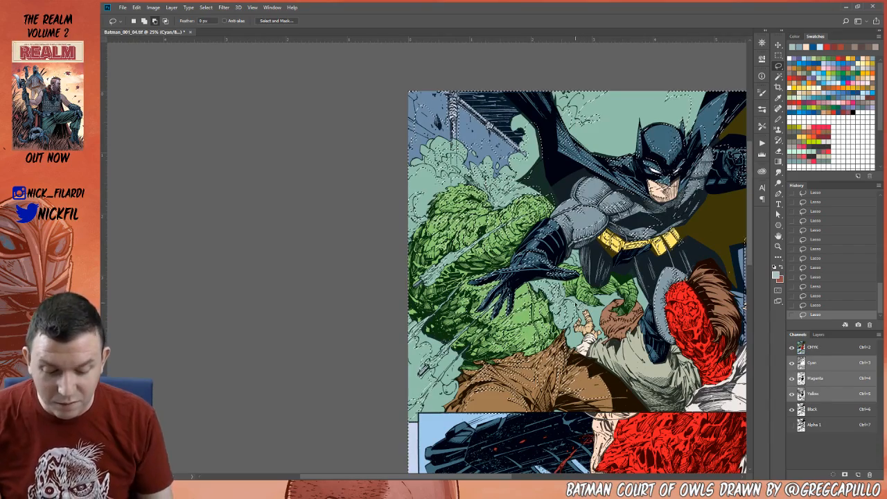
key(space)
mouse_move(627, 367)
mouse_down()
mouse_move(578, 347)
mouse_move(586, 350)
mouse_up()
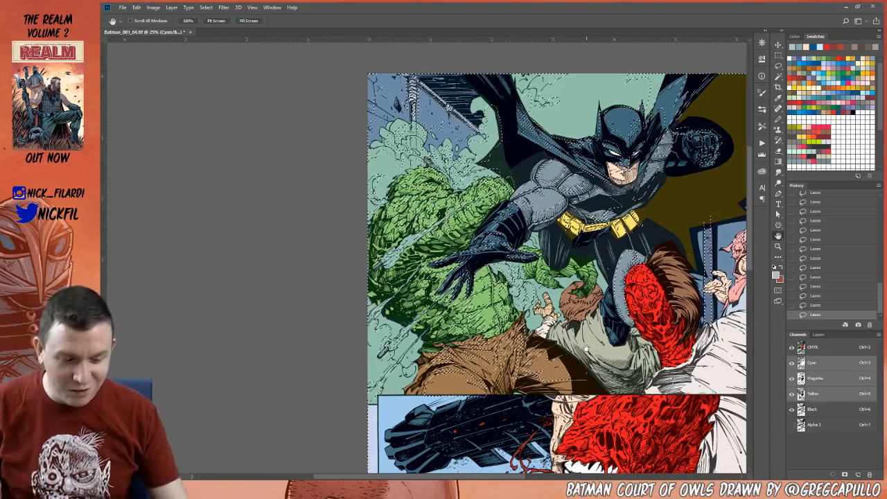
drag(586, 349, 542, 360)
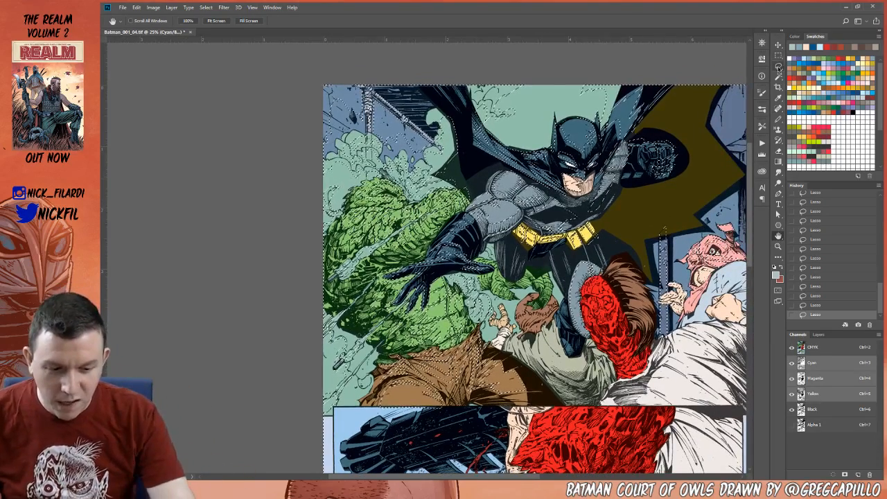
click(778, 67)
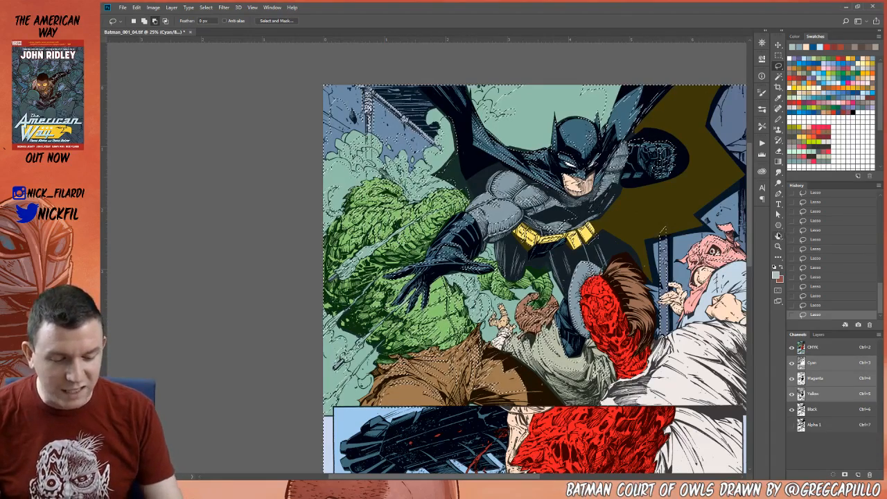
- Lasso the light part of the blue wall in the top panel's upper-right corner, beside the dark yellow burst, out of the selection
key(space)
drag(644, 344, 558, 345)
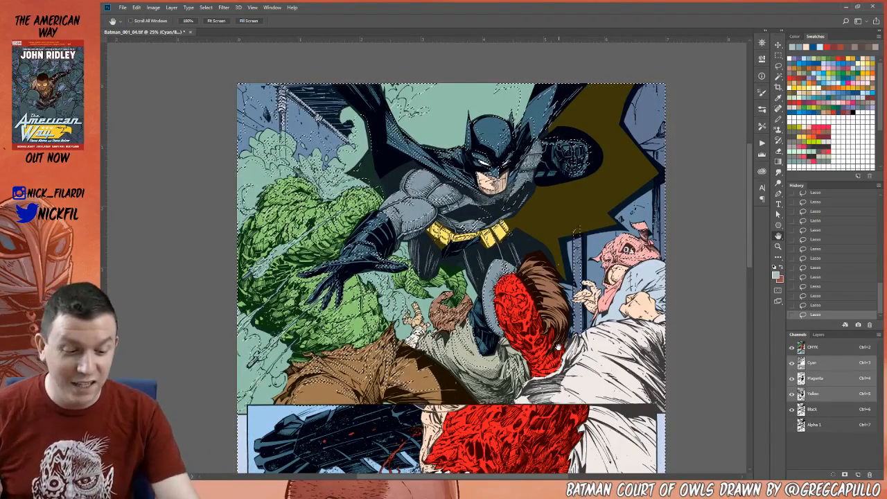
click(778, 67)
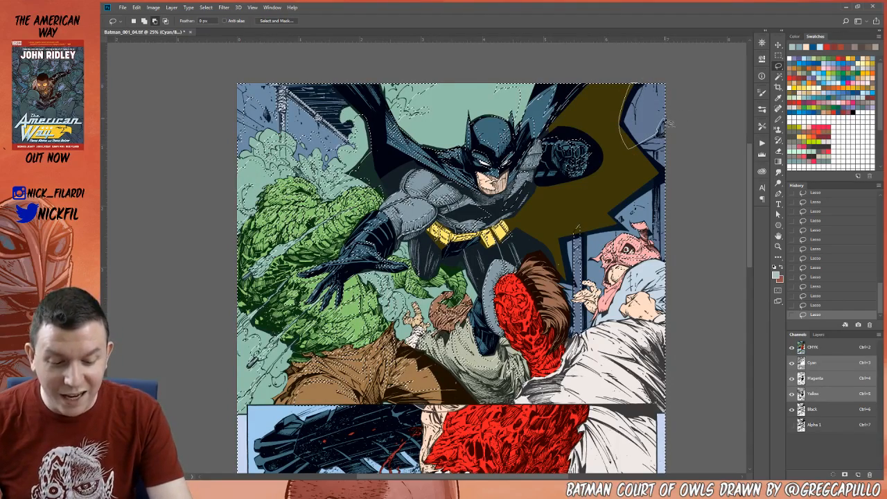
key(shift)
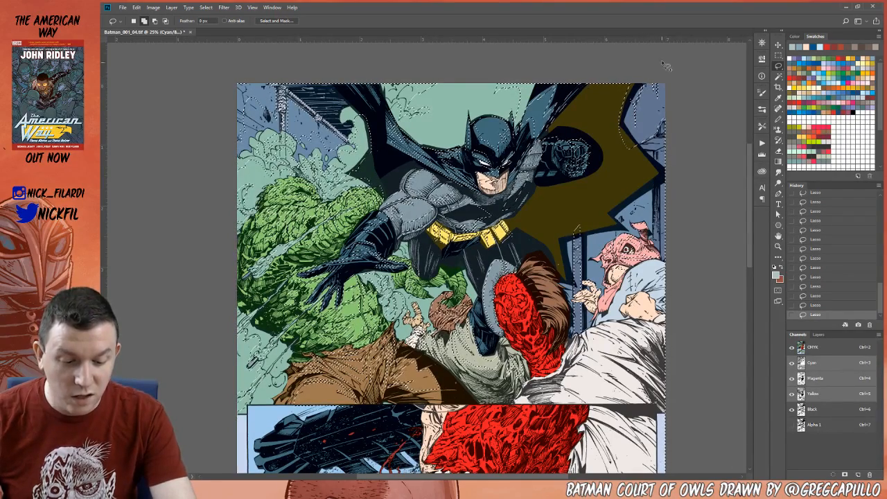
- Try to lasso the blue wall behind the pig-faced man out of the selection, refining its edges
key(alt)
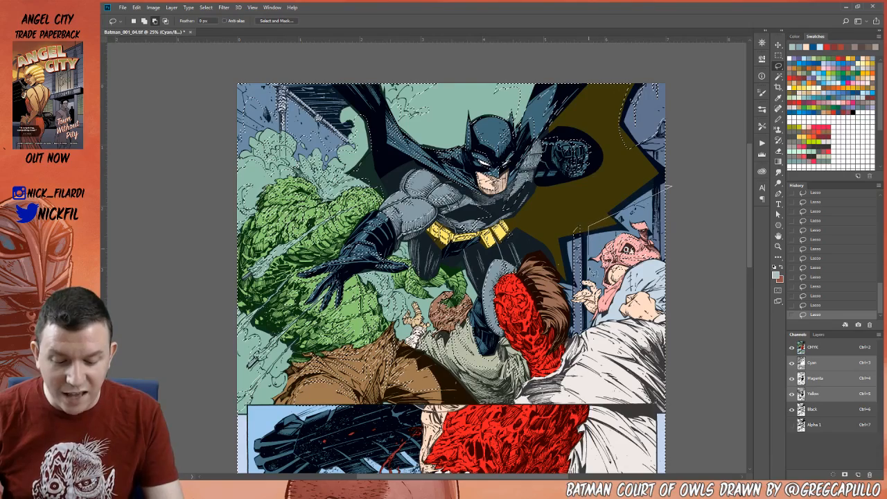
drag(683, 206, 679, 211)
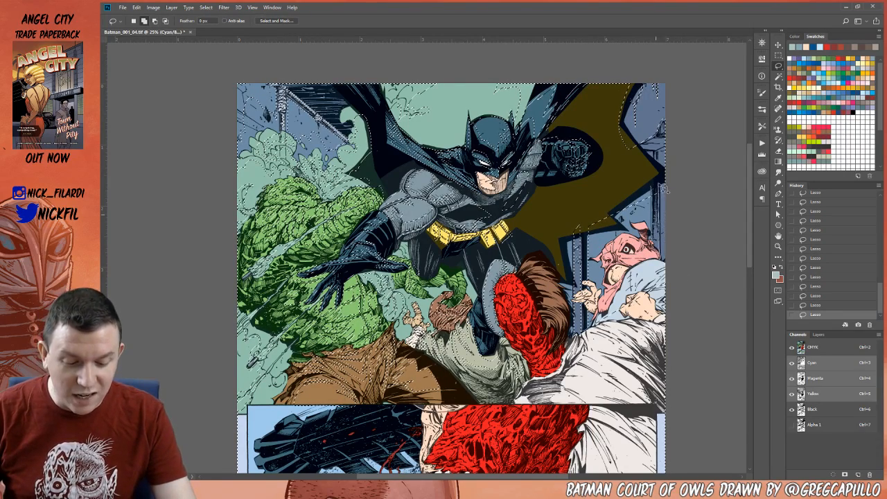
key(alt)
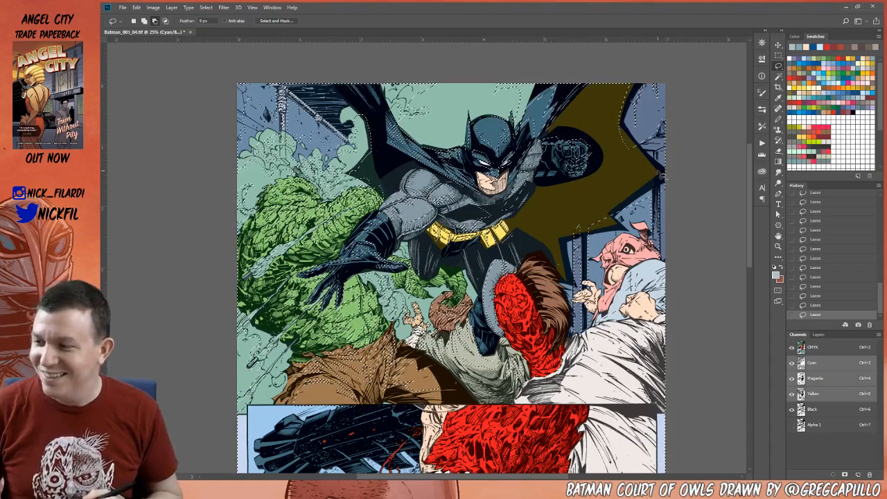
key(space)
drag(700, 291, 616, 360)
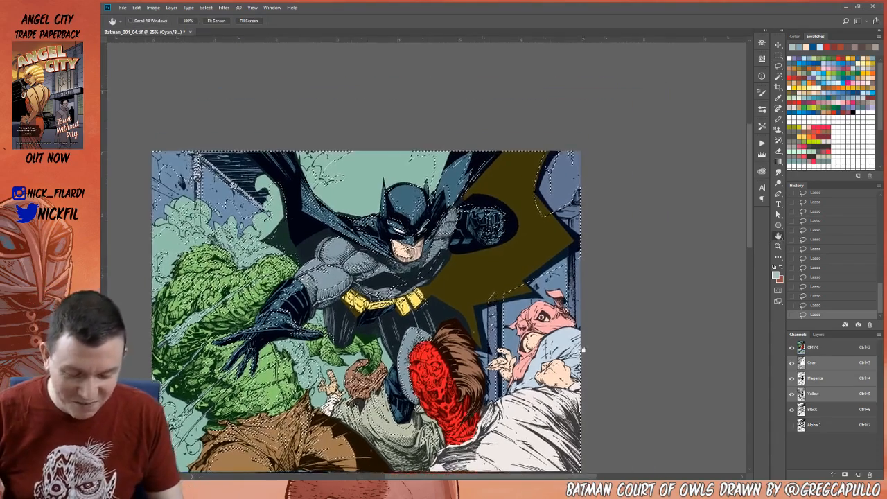
click(779, 66)
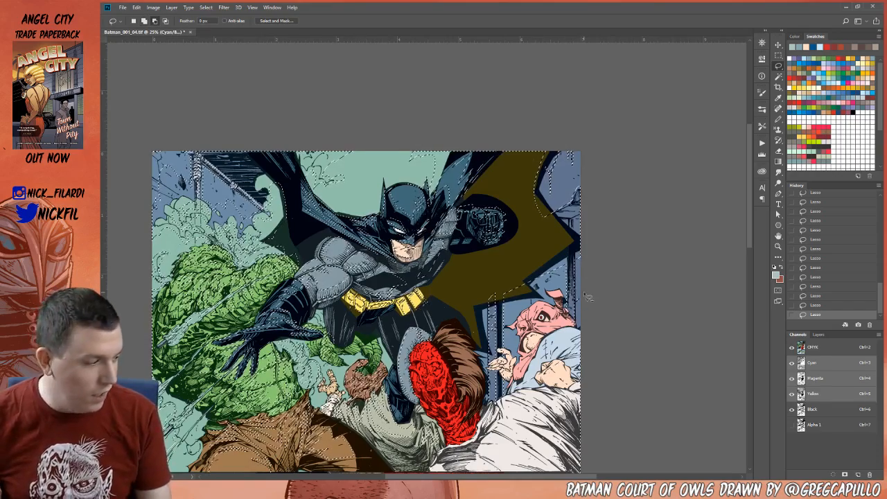
key(shift)
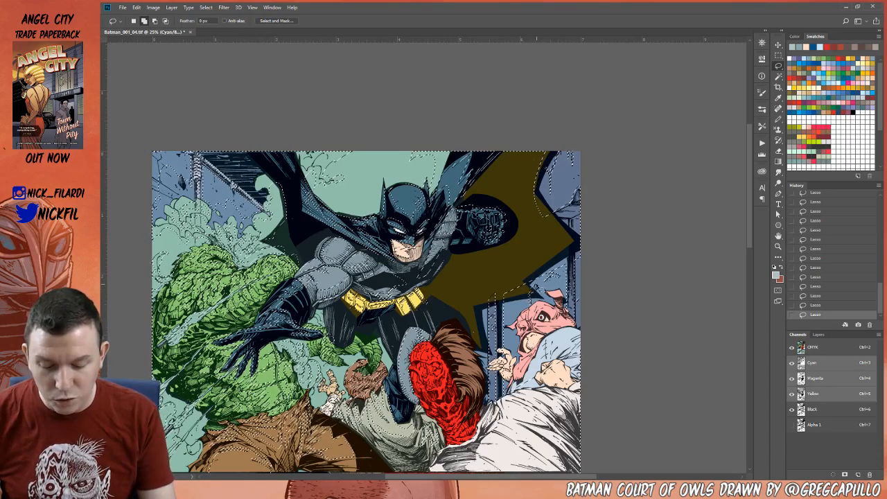
key(alt)
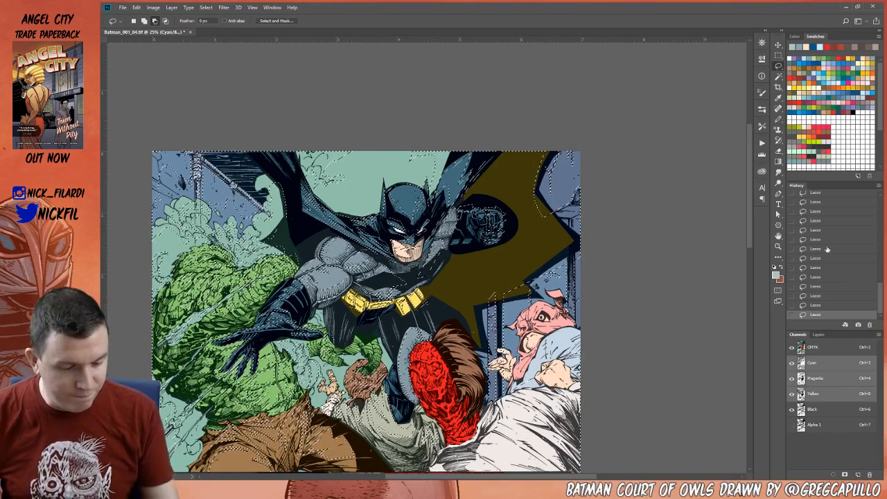
- Step back through the Lasso history to the state before the wall behind the pig-faced man was subtracted
click(816, 212)
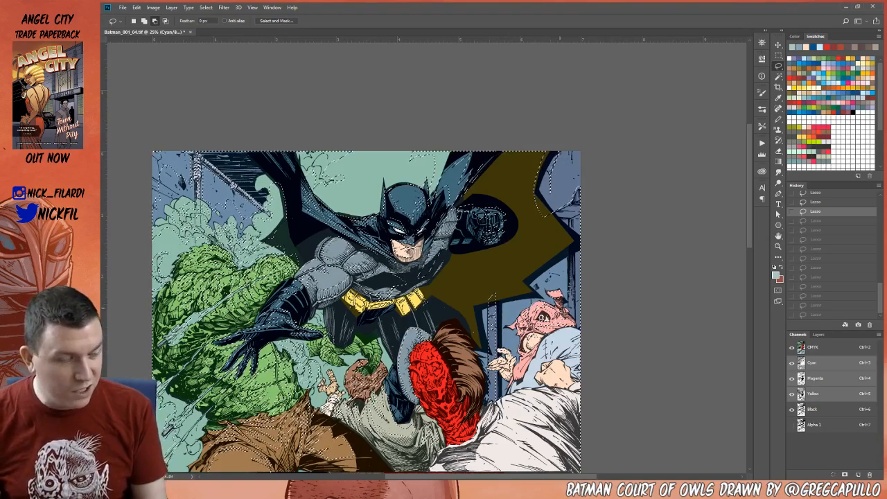
key(z)
click(554, 343)
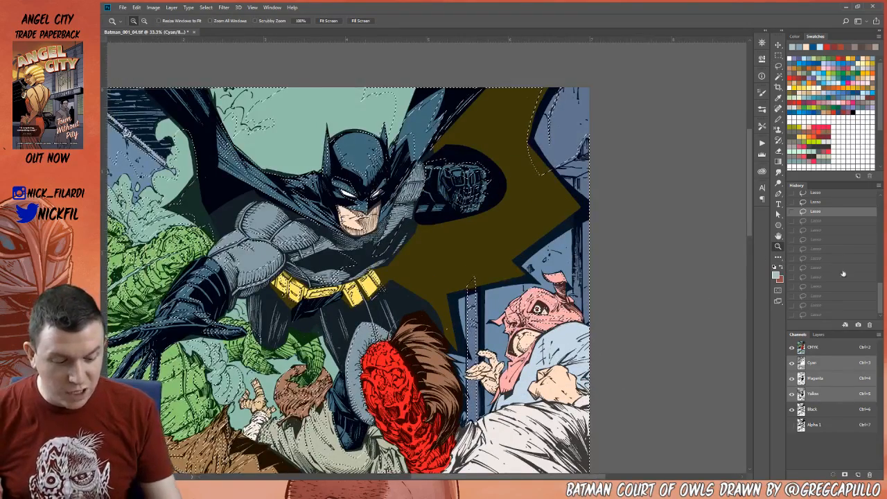
click(816, 221)
click(815, 230)
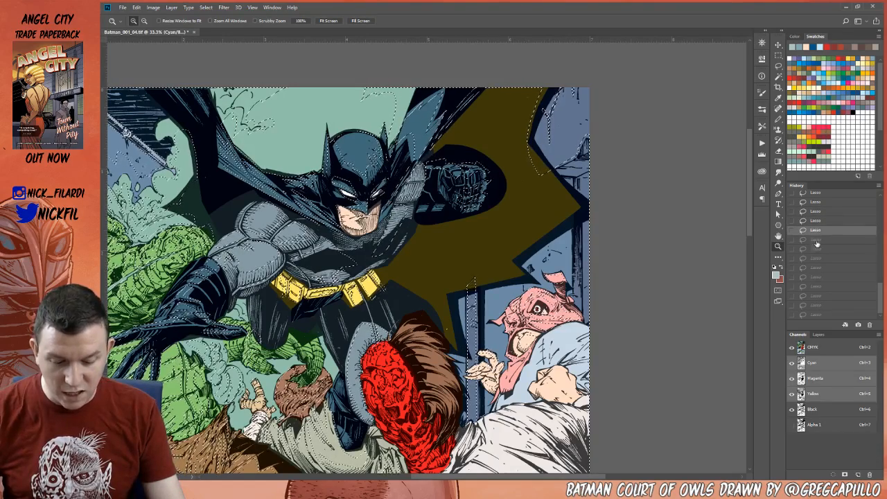
click(815, 240)
click(816, 249)
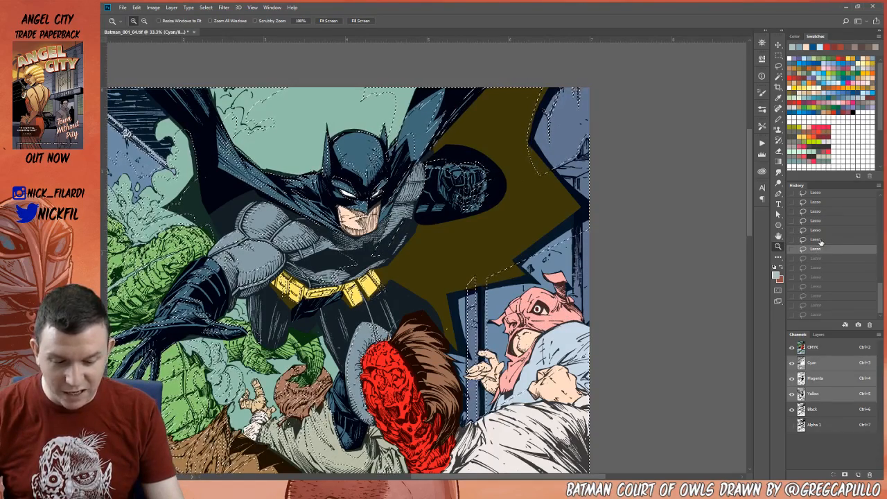
click(816, 240)
- Lasso the blue wall between the vertical beam and the pig-faced man out of the selection, cutting diagonally across the dark yellow burst
click(779, 65)
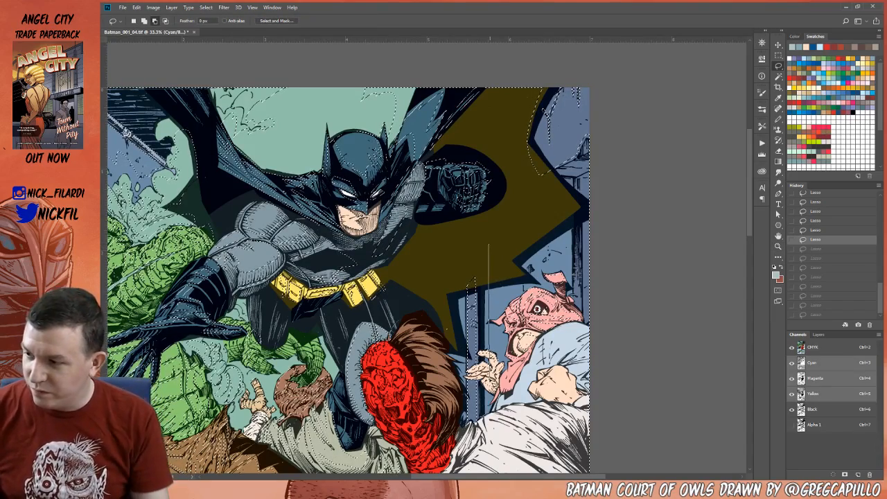
key(ctrl+shift+z)
key(ctrl+shift+z)
key(ctrl+shift+z)
key(ctrl+shift+z)
key(ctrl+shift+z)
key(ctrl+shift+z)
key(ctrl+shift+z)
key(ctrl+shift+z)
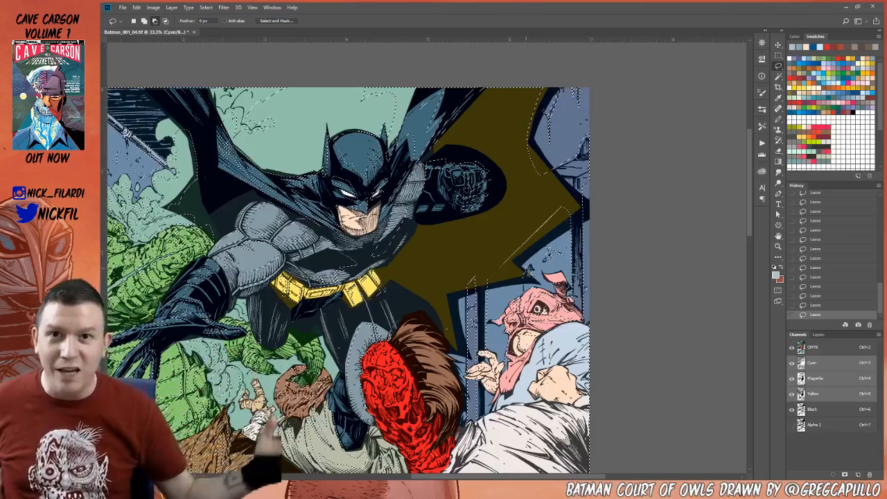
- Subtract the light areas of the pig-faced man's head, hands and blue shirt from the selection with the Lasso
key(space)
mouse_move(619, 348)
mouse_down()
mouse_move(637, 265)
mouse_move(626, 293)
mouse_up()
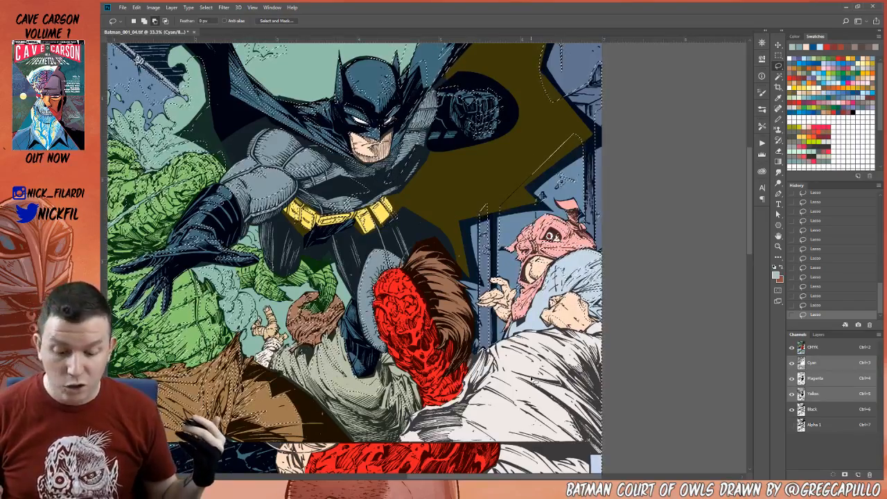
key(h)
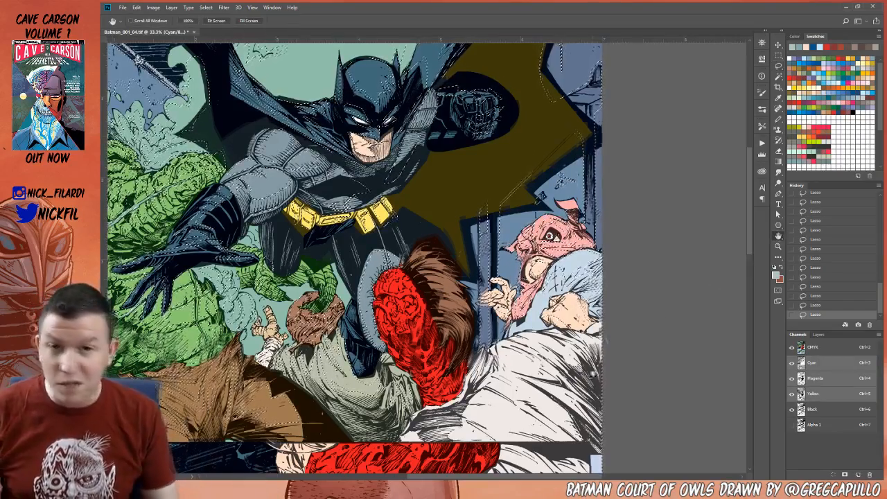
drag(593, 374, 640, 308)
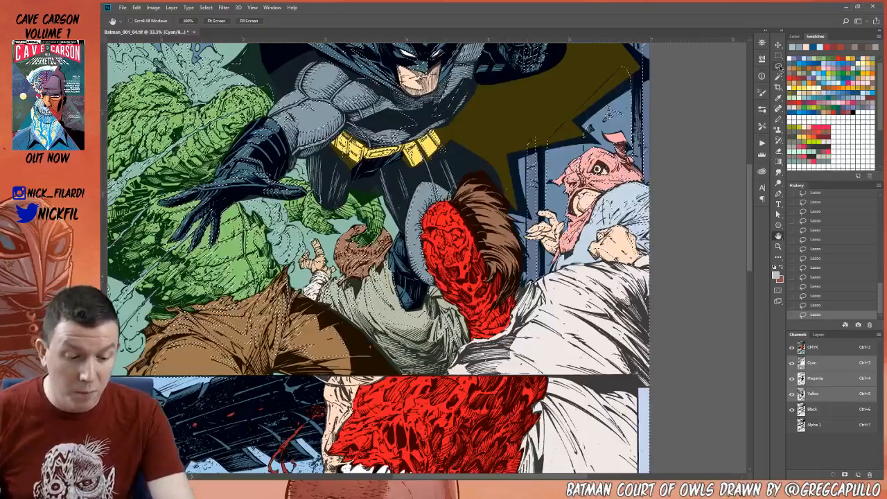
click(779, 66)
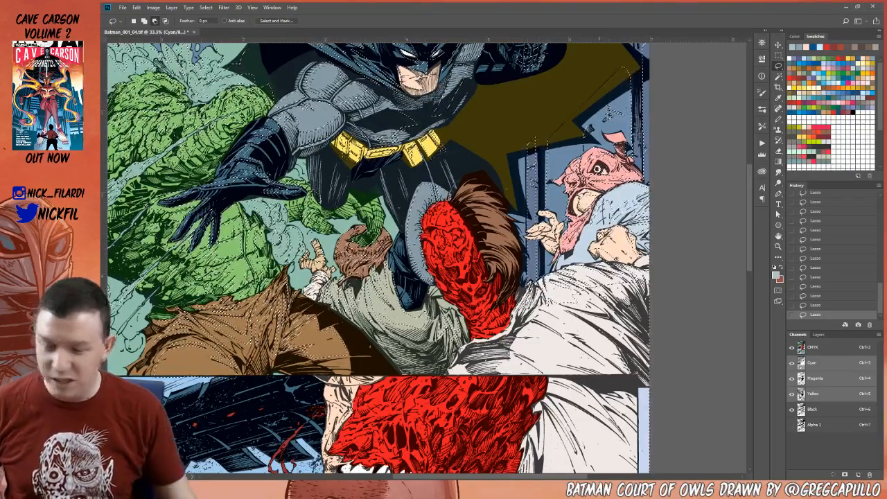
- Lasso the light folds of the white coat below the pig-faced man out of the selection
click(778, 236)
drag(542, 357, 580, 317)
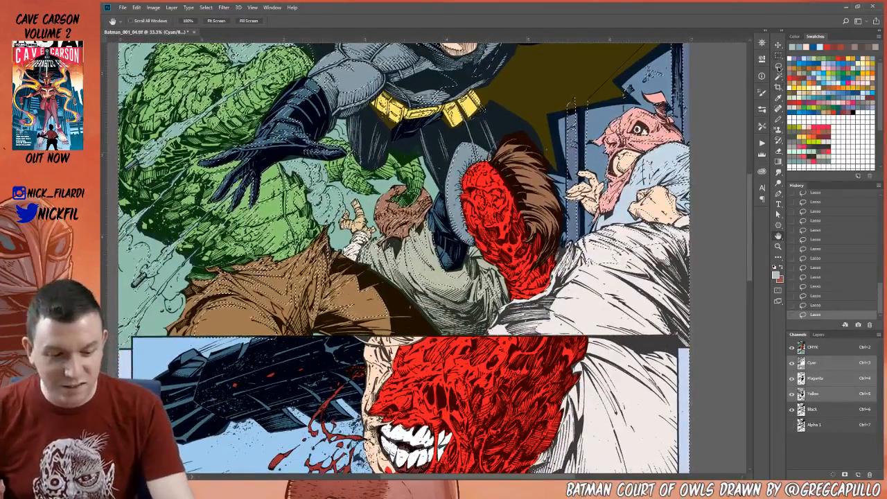
click(778, 66)
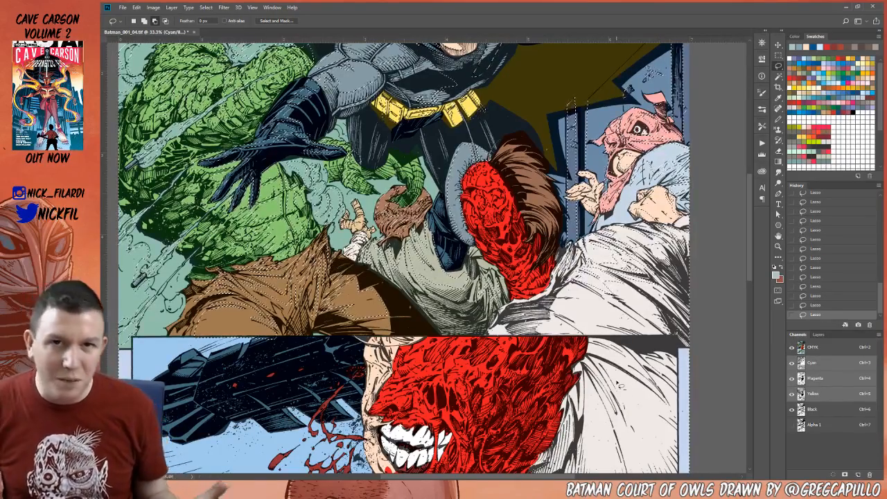
key(space)
drag(647, 325, 612, 297)
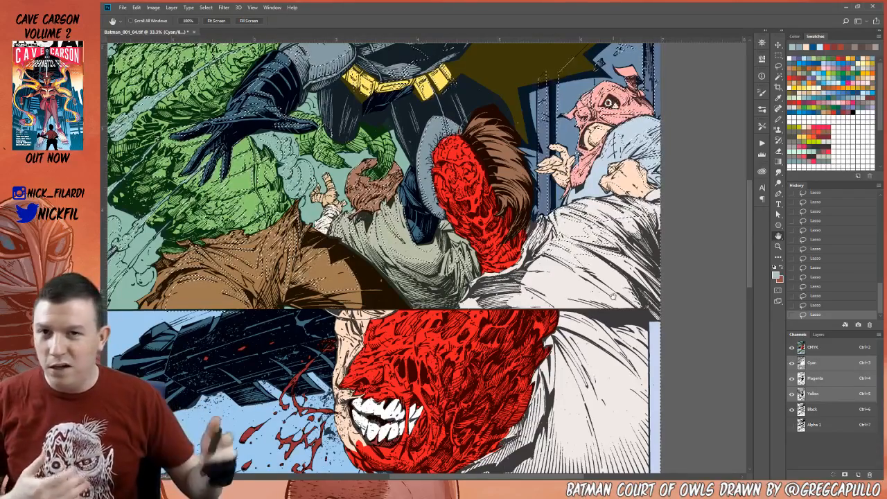
click(778, 66)
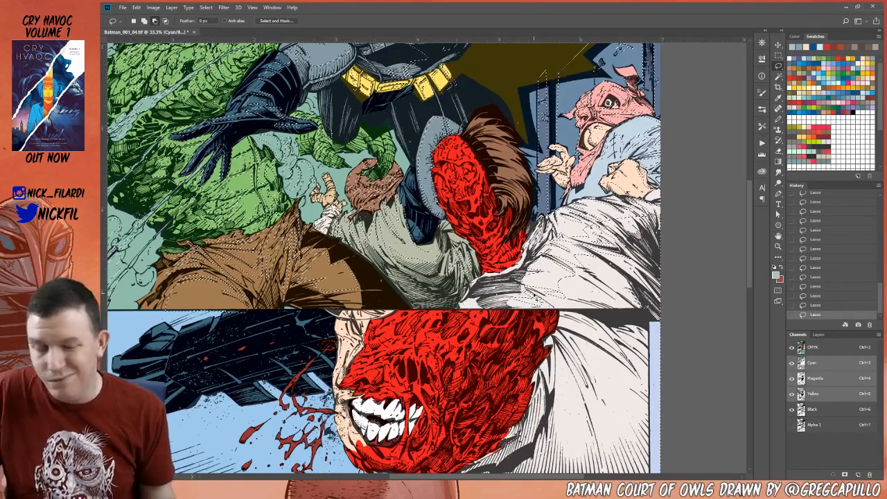
- Check the selection outline across the whole top panel
key(z)
alt+click(578, 348)
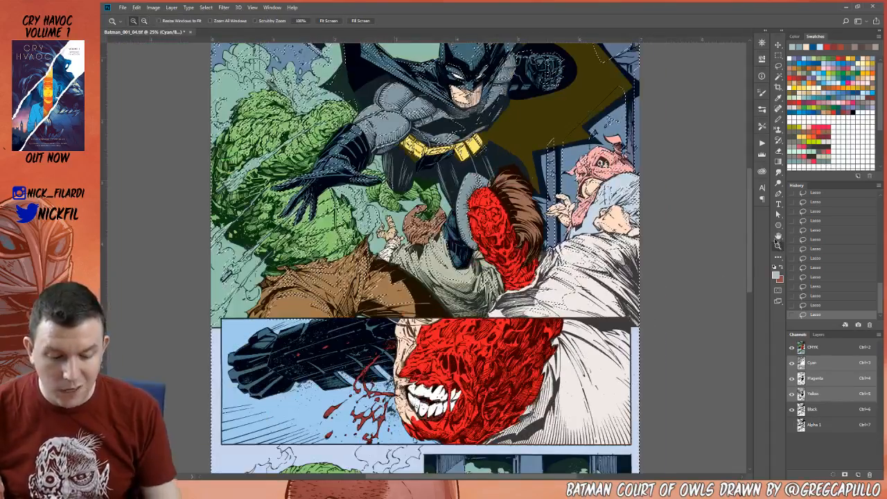
key(space)
mouse_move(531, 280)
mouse_down()
mouse_move(559, 317)
mouse_move(546, 361)
mouse_up()
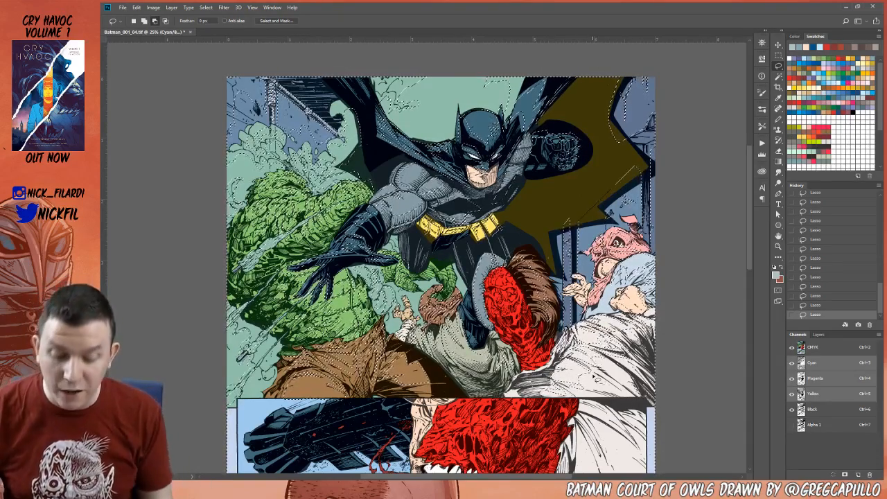
key(shift)
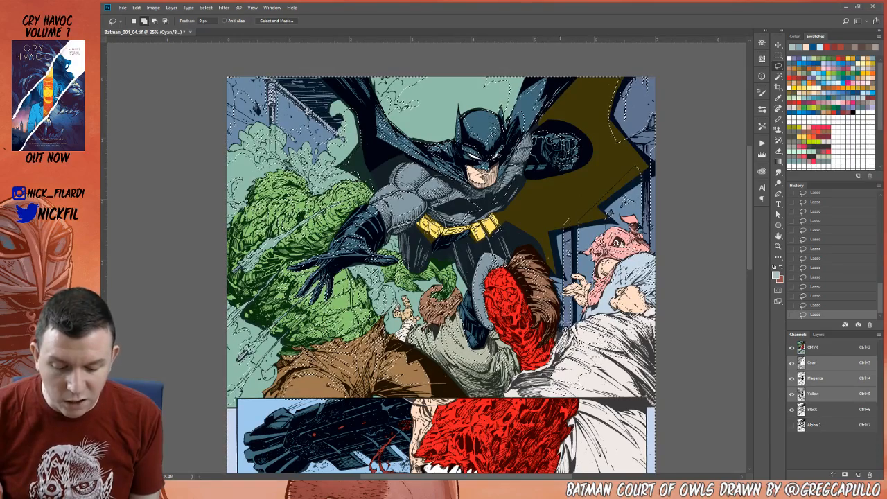
key(alt)
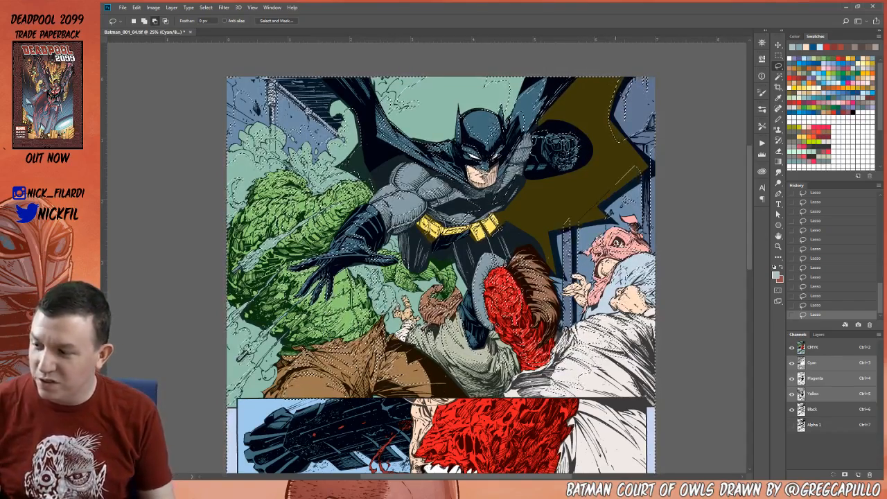
- Subtract the light blue background of the middle panel from the selection with the Magic Wand
click(779, 238)
drag(485, 385, 538, 347)
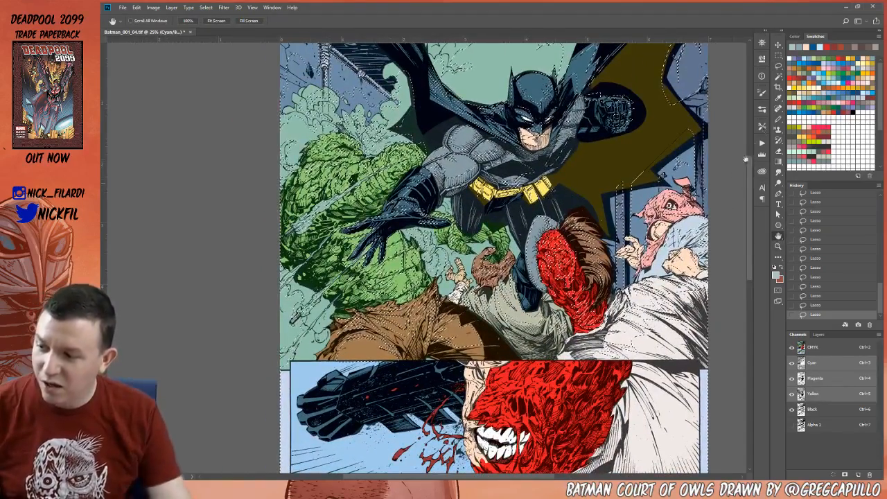
click(778, 65)
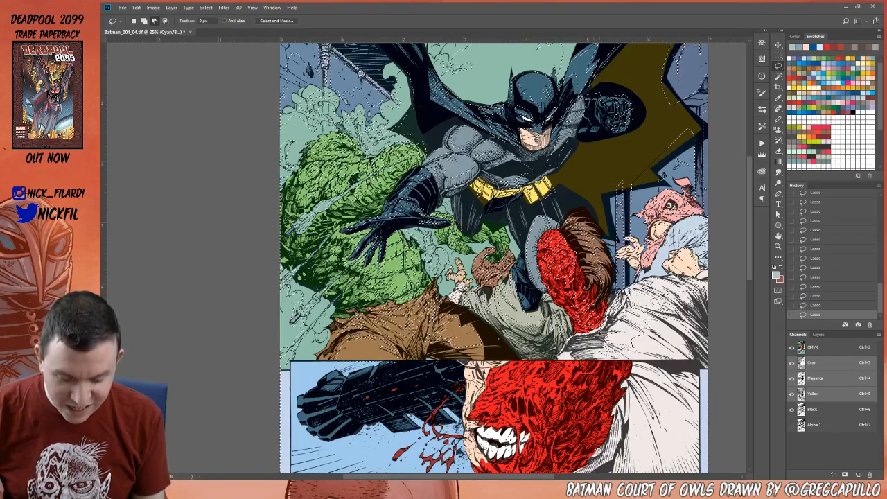
key(h)
mouse_move(557, 370)
mouse_down()
mouse_move(582, 276)
mouse_move(577, 364)
mouse_move(593, 371)
mouse_up()
click(779, 67)
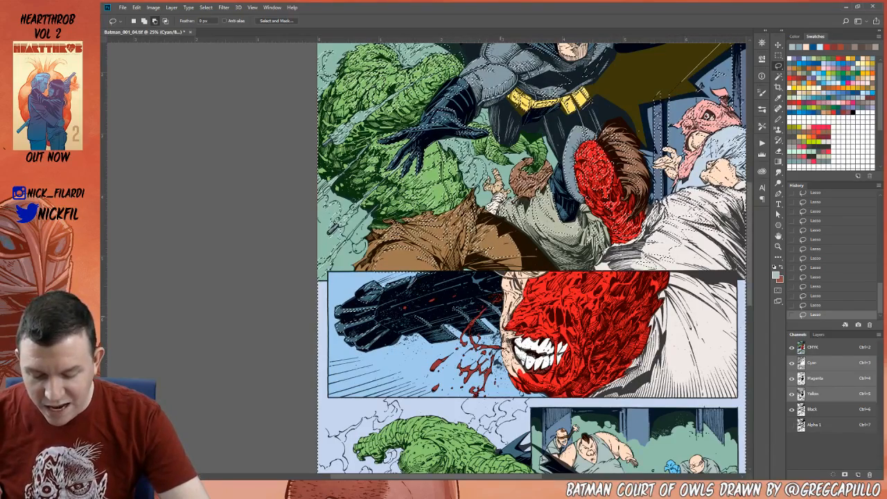
key(w)
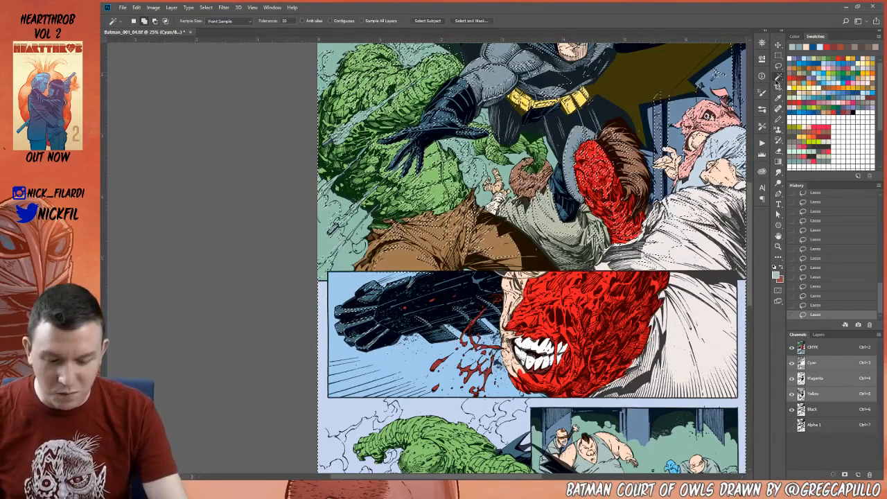
alt+click(428, 361)
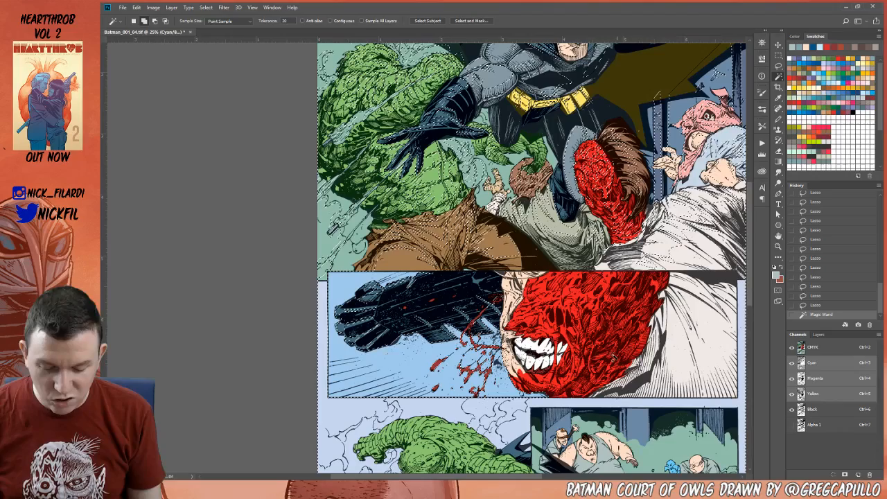
- Lasso the lit parts of the black gauntlet and the blood spatter in the middle panel out of the selection
drag(614, 357, 562, 362)
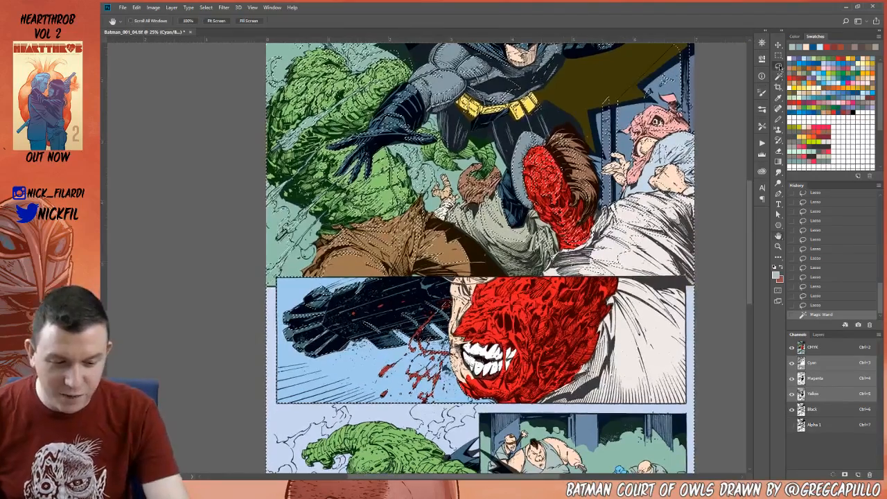
key(l)
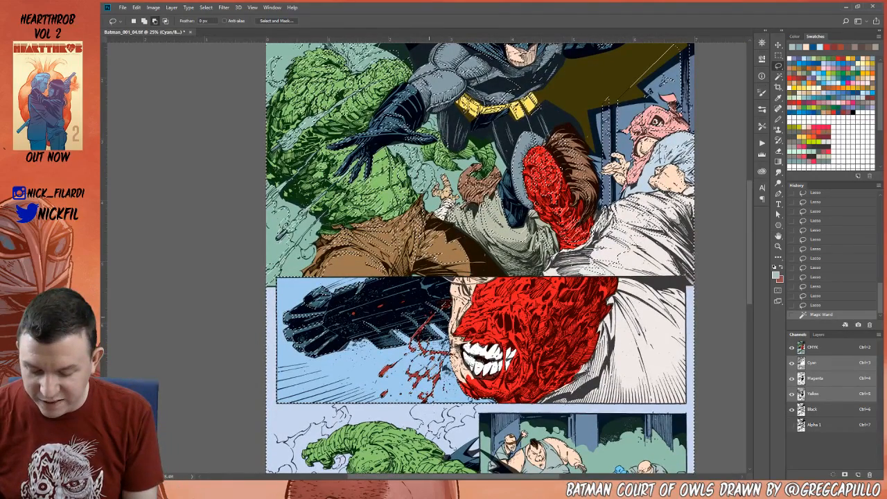
drag(429, 317, 418, 330)
mouse_move(414, 313)
mouse_down()
mouse_move(405, 327)
mouse_move(388, 325)
mouse_move(411, 373)
mouse_move(450, 372)
mouse_up()
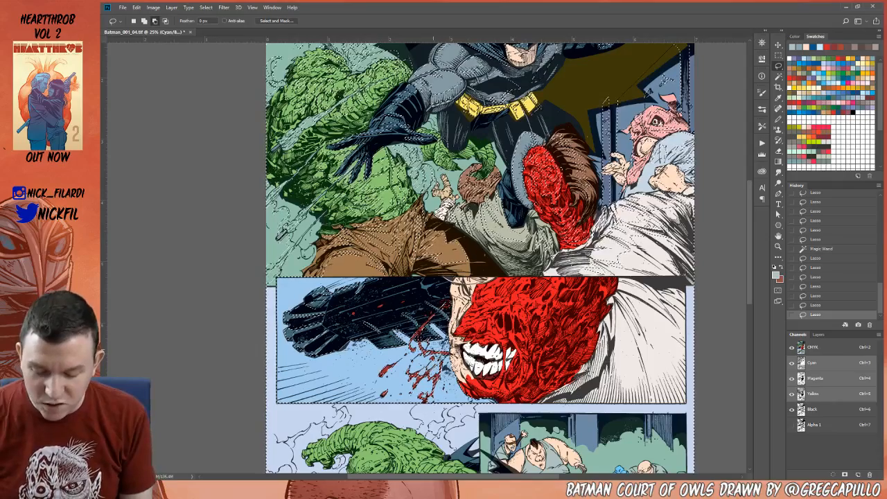
- Subtract the light skin along the front edge of the middle panel's red face from the selection with the Lasso
drag(443, 371, 450, 373)
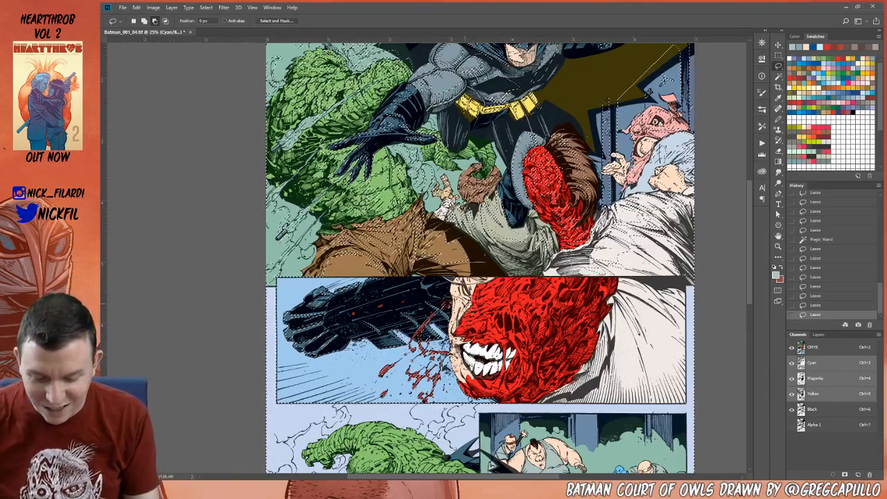
drag(476, 296, 469, 291)
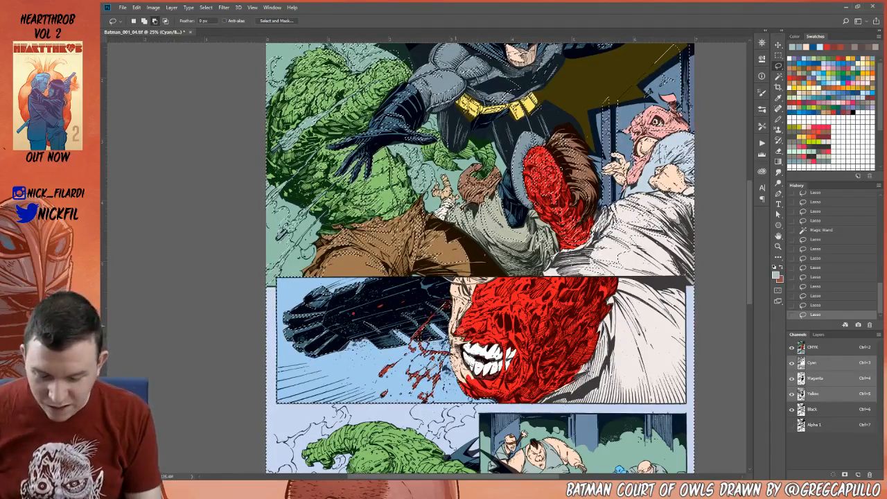
drag(454, 320, 459, 301)
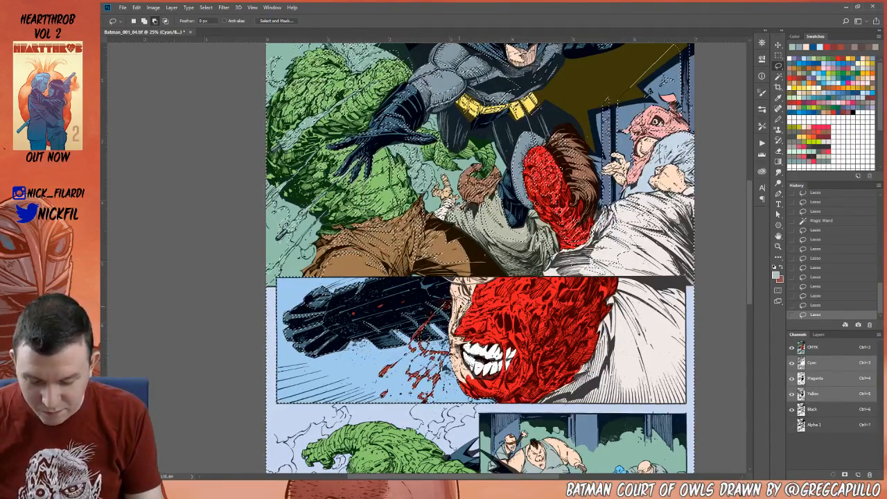
drag(459, 280, 472, 264)
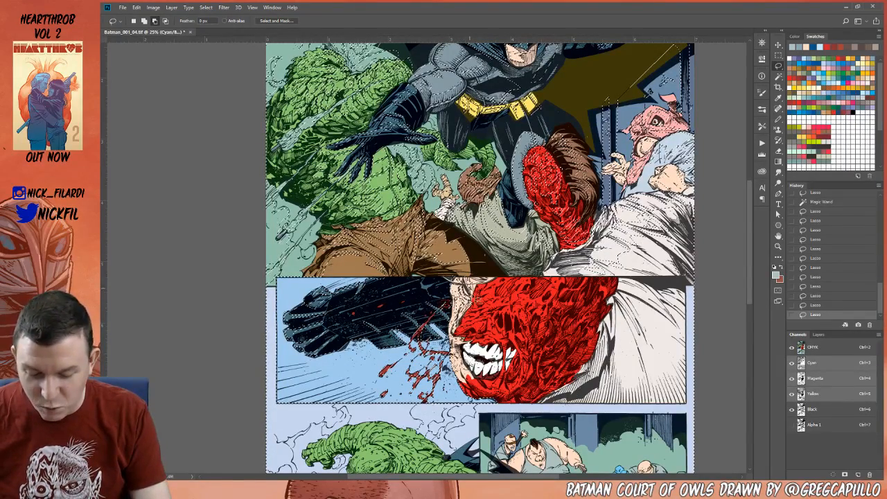
- Lasso the lit areas of the red flesh and the white coat in the middle panel out of the selection
drag(620, 97, 644, 90)
key(ctrl+z)
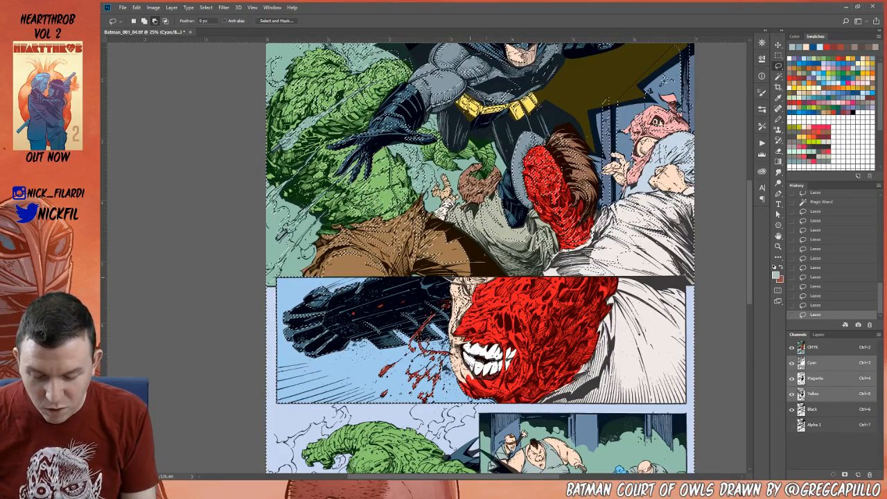
drag(470, 277, 502, 273)
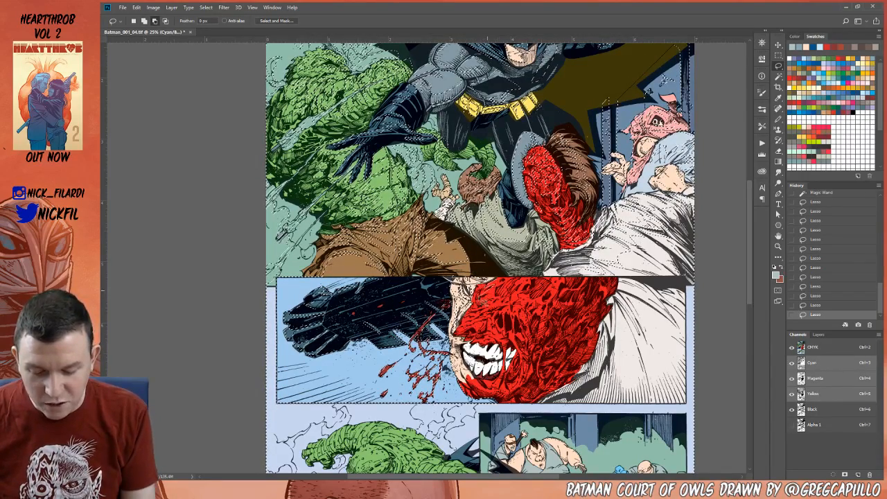
drag(487, 295, 476, 291)
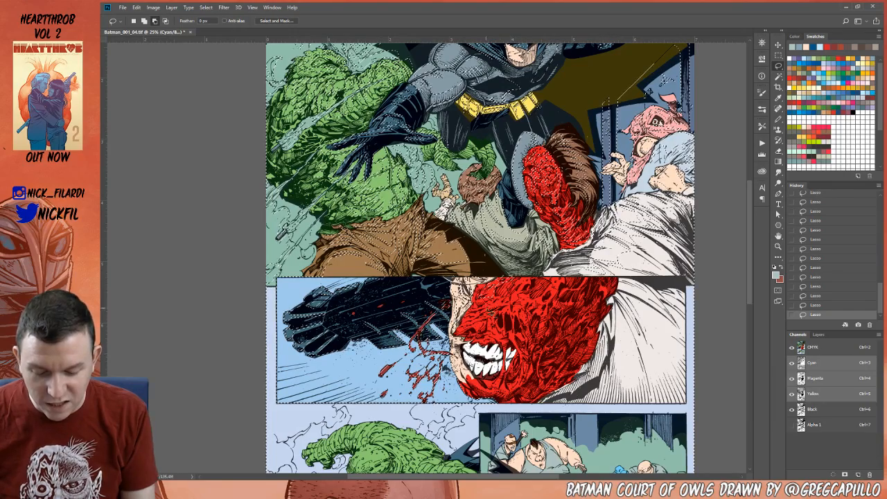
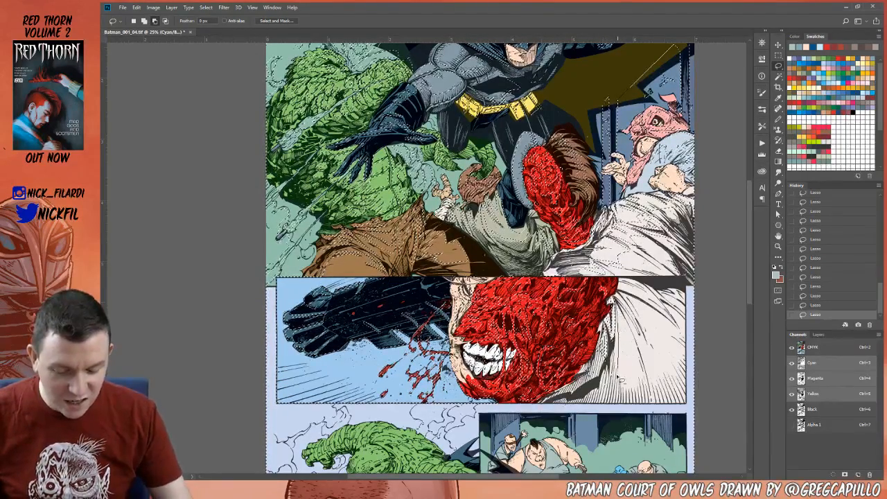
drag(648, 394, 664, 397)
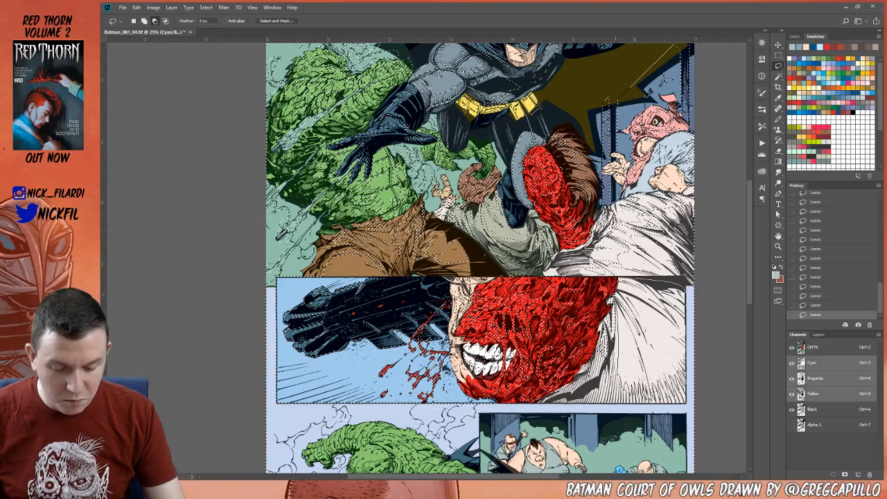
drag(654, 394, 647, 396)
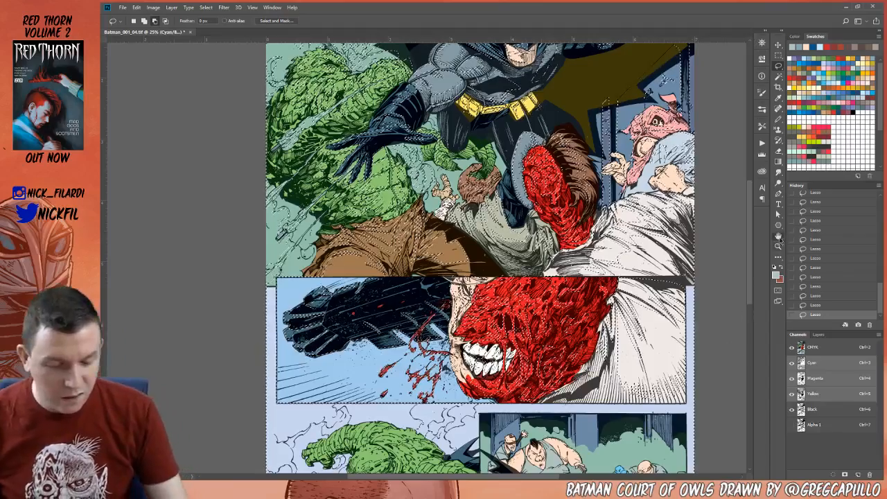
- Subtract the lit areas of the green monster, his brown trousers and the crouching Batman in the lower-left panel from the selection with the Lasso
click(778, 237)
drag(613, 399, 610, 257)
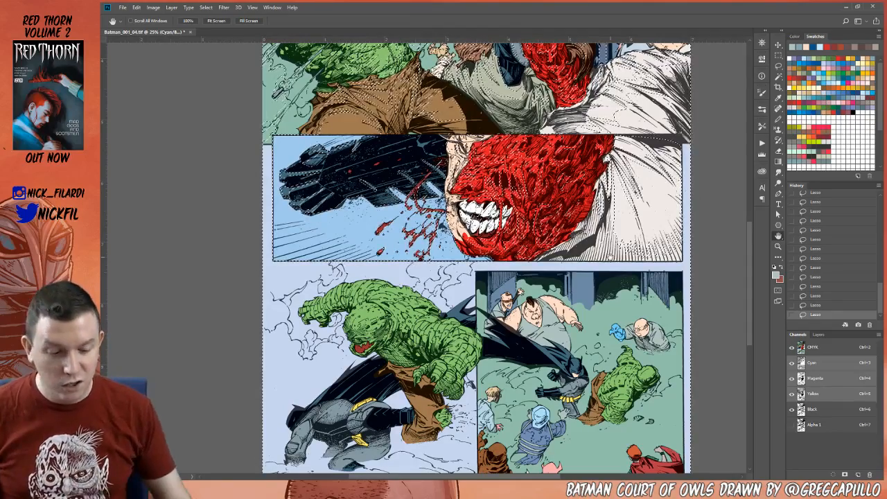
drag(524, 447, 569, 394)
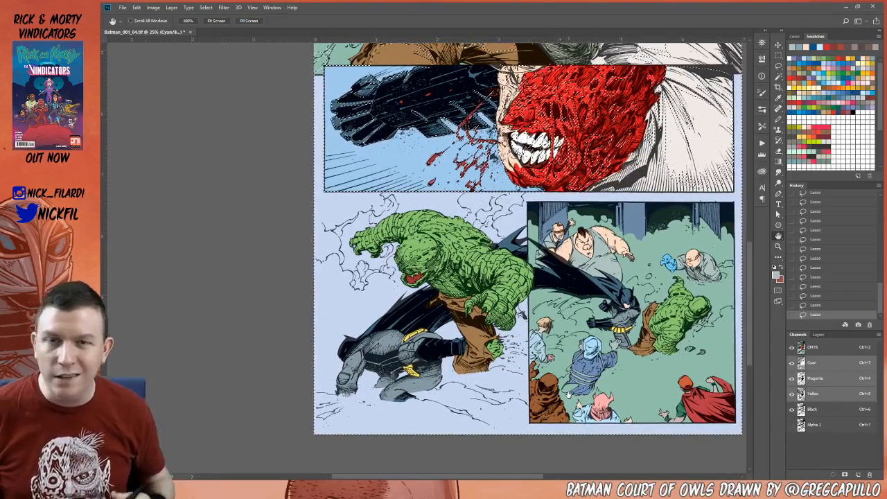
click(777, 65)
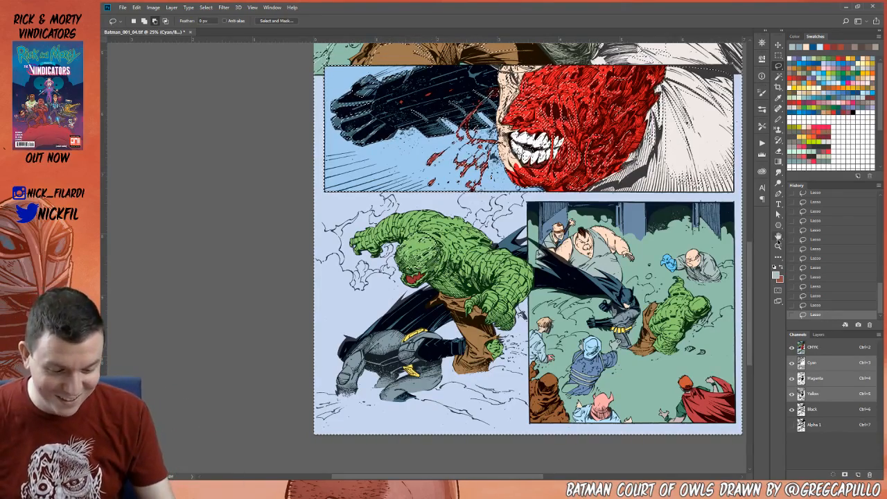
key(space)
mouse_move(472, 292)
mouse_down()
mouse_move(543, 337)
mouse_move(506, 334)
mouse_up()
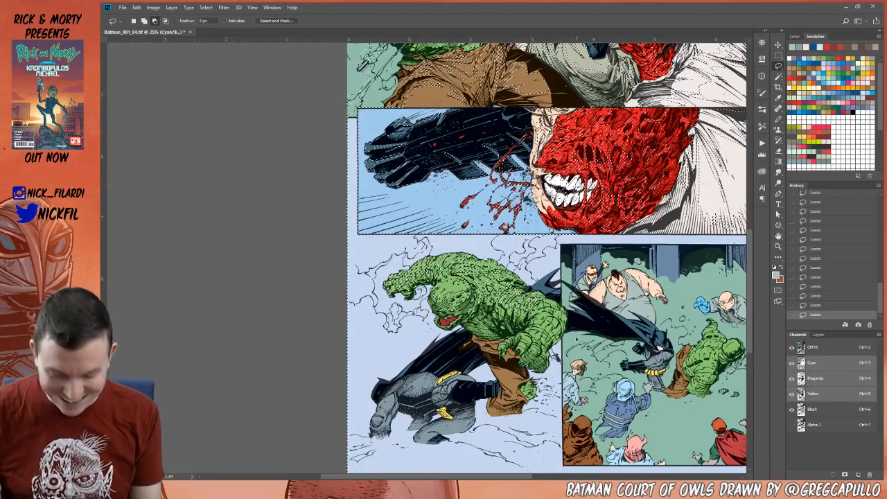
key(shift)
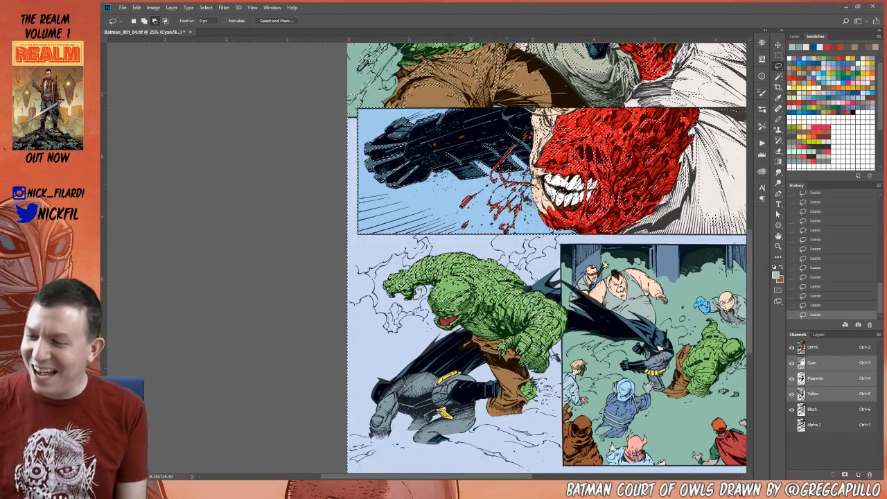
key(shift)
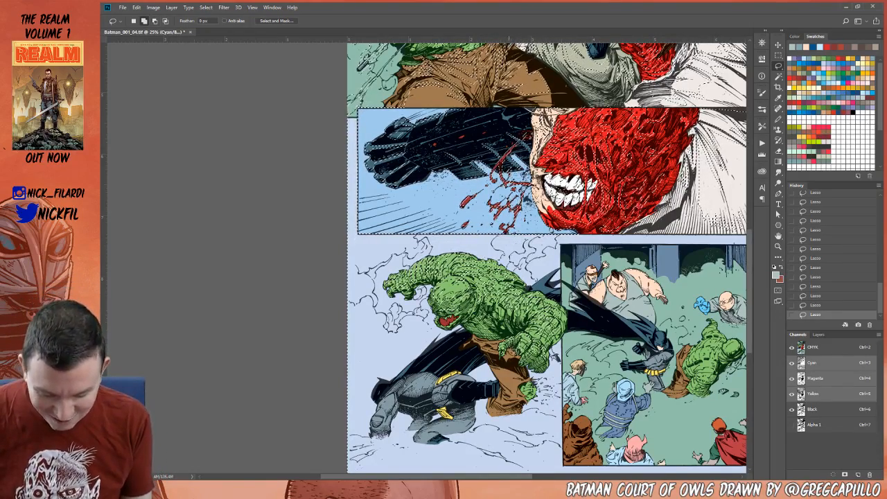
key(alt)
key(alt)
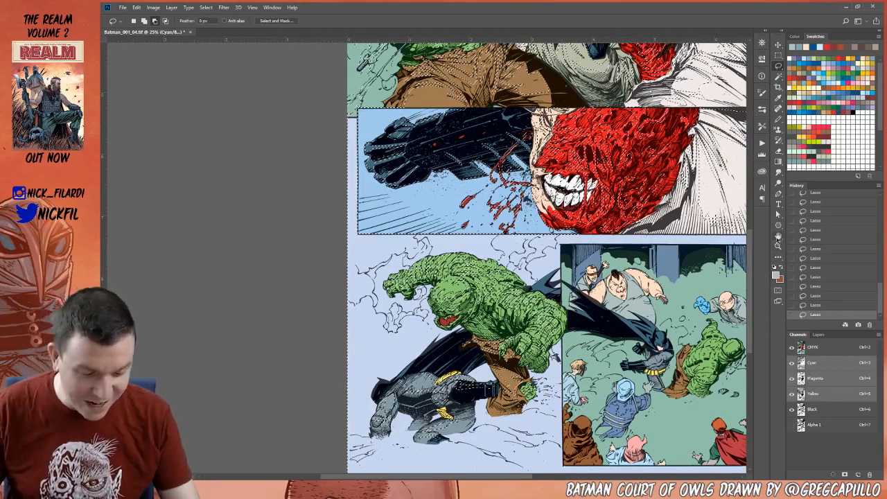
- Subtract the pale blue background of the lower-left panel and the page gutters from the selection with the Magic Wand
key(h)
mouse_move(696, 390)
mouse_down()
mouse_move(538, 366)
mouse_move(574, 381)
mouse_up()
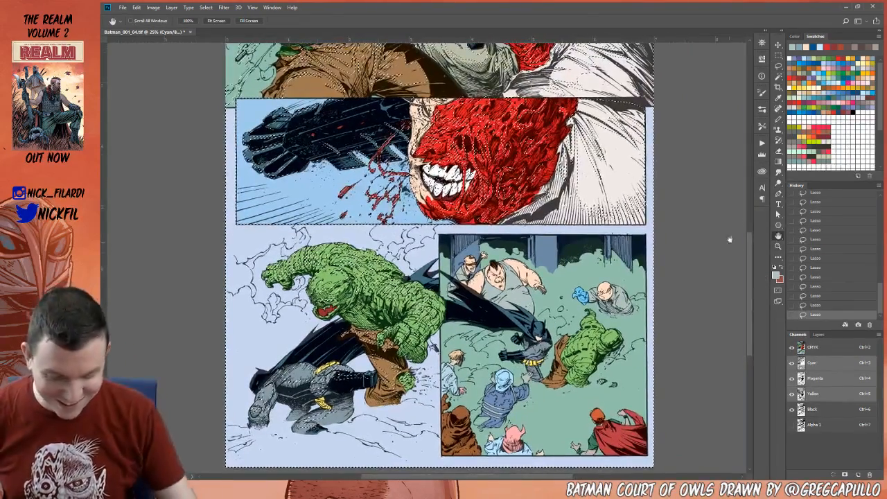
click(778, 66)
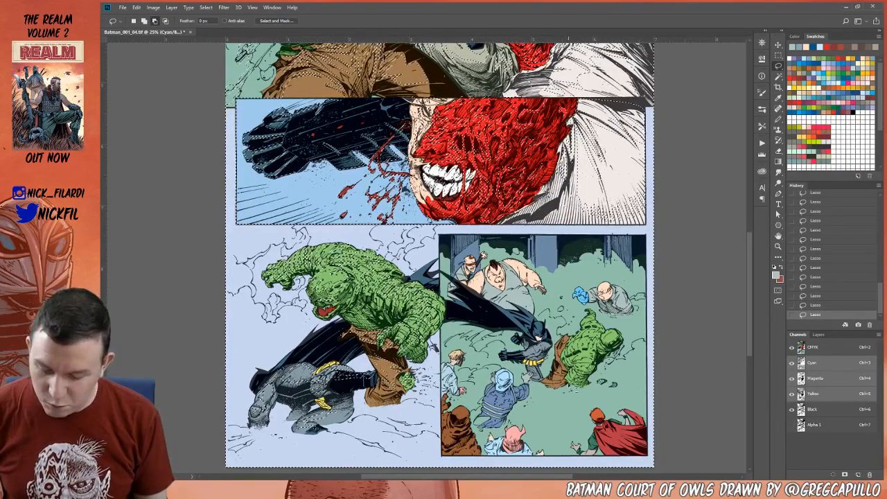
key(h)
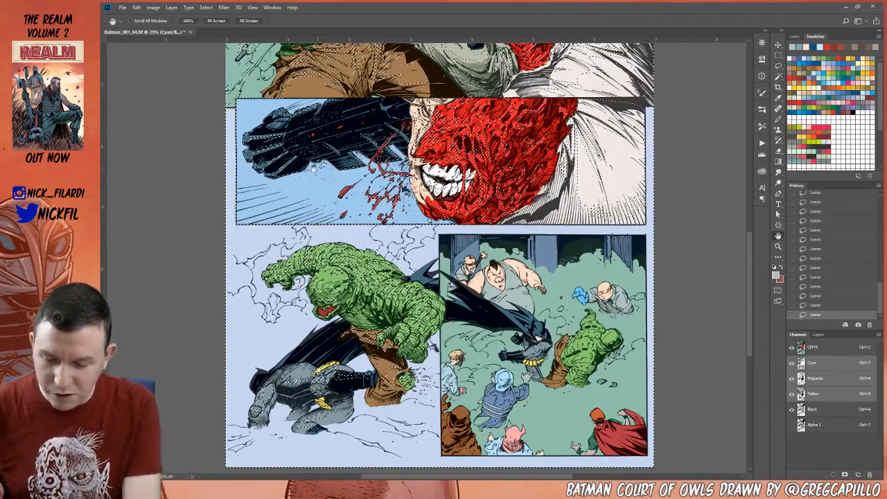
drag(358, 210, 363, 459)
drag(362, 423, 397, 282)
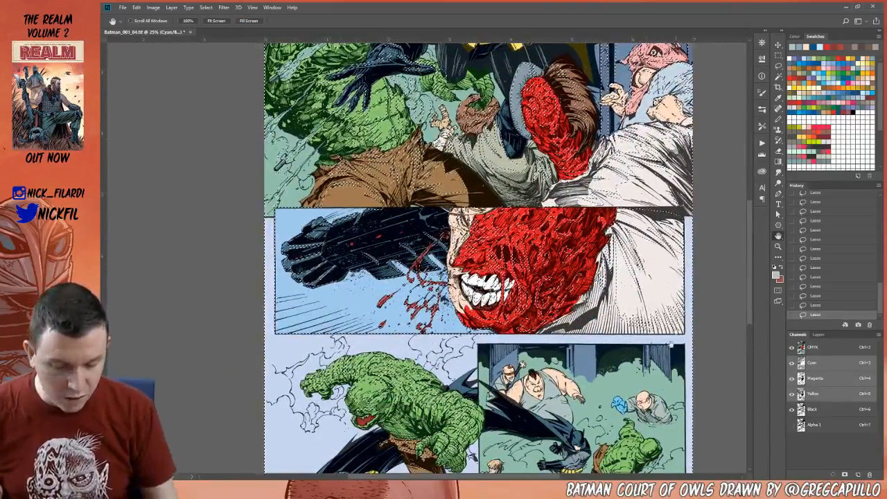
drag(397, 282, 375, 156)
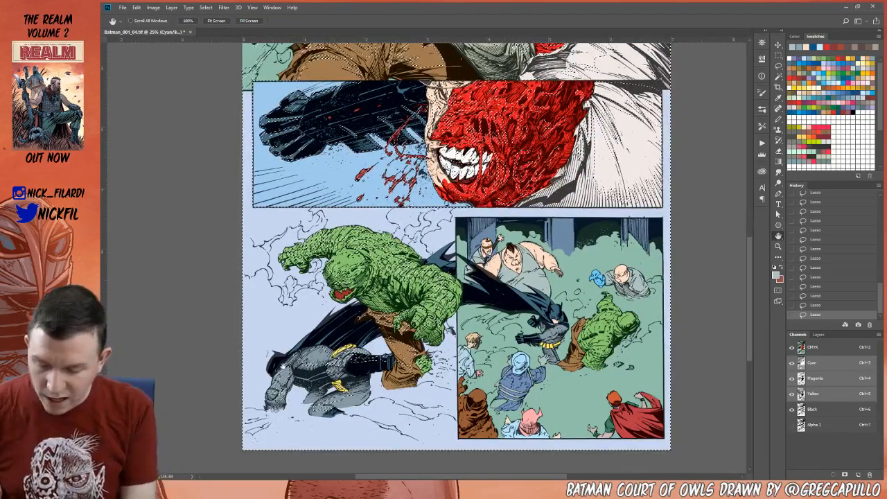
key(w)
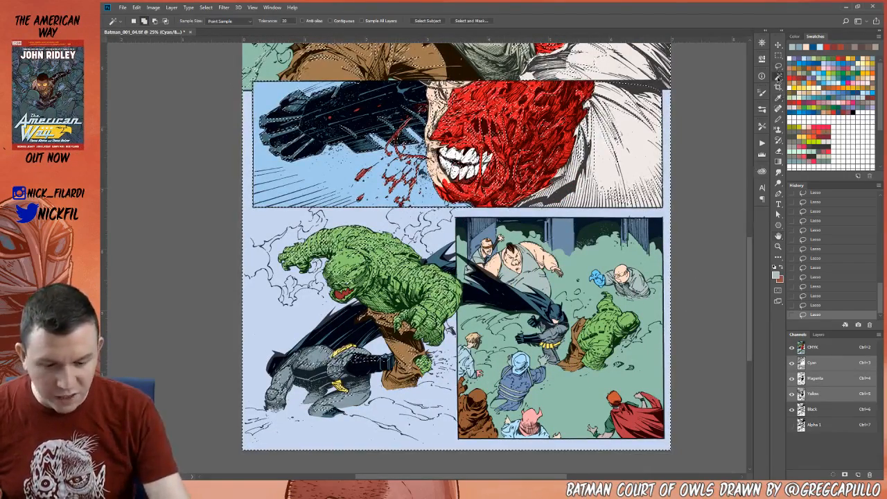
click(411, 229)
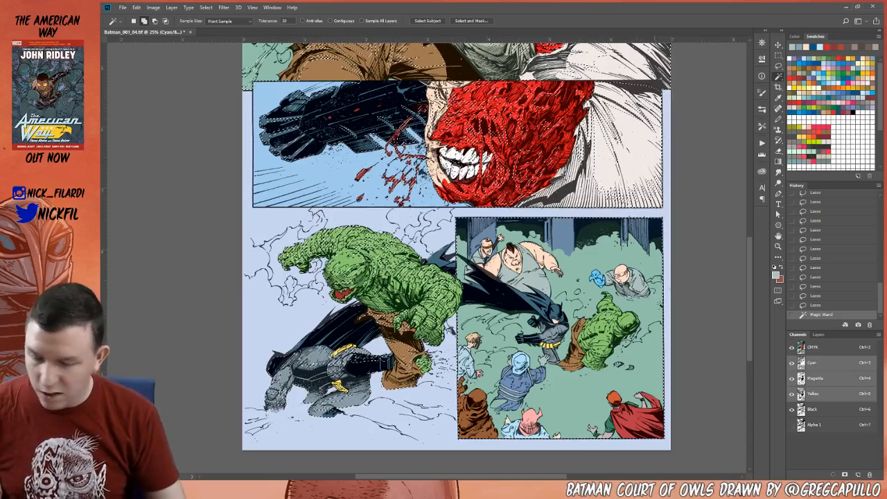
- Lasso the lit areas of the bald man in grey in the lower-right panel out of the selection
click(779, 66)
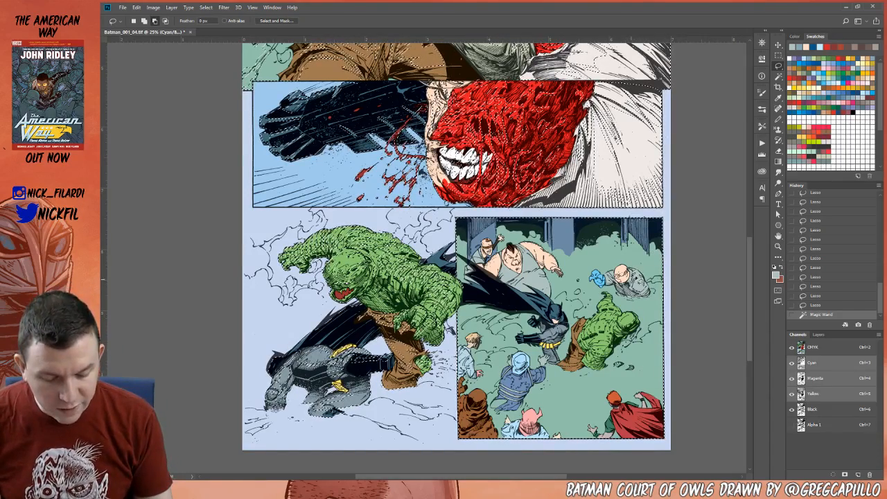
drag(638, 279, 614, 274)
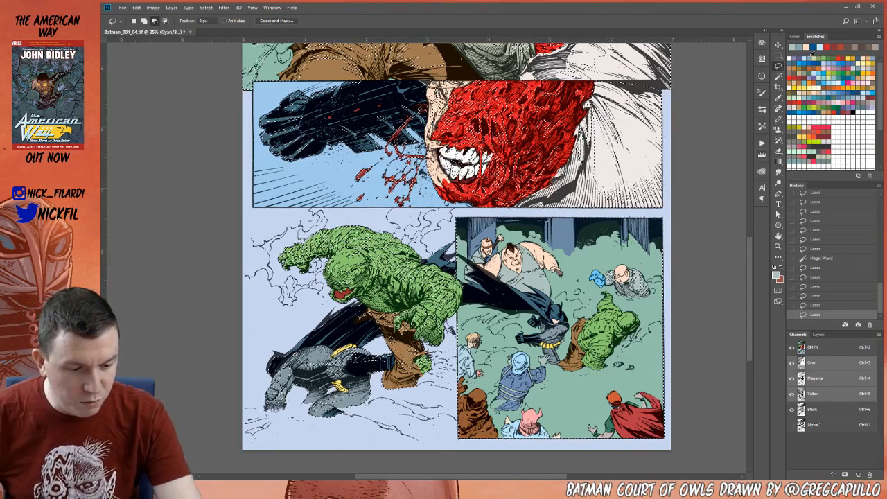
- Recolor the bright blue shape beside the bald man white with the Pencil, touching up its edge with the sampled background green
click(819, 64)
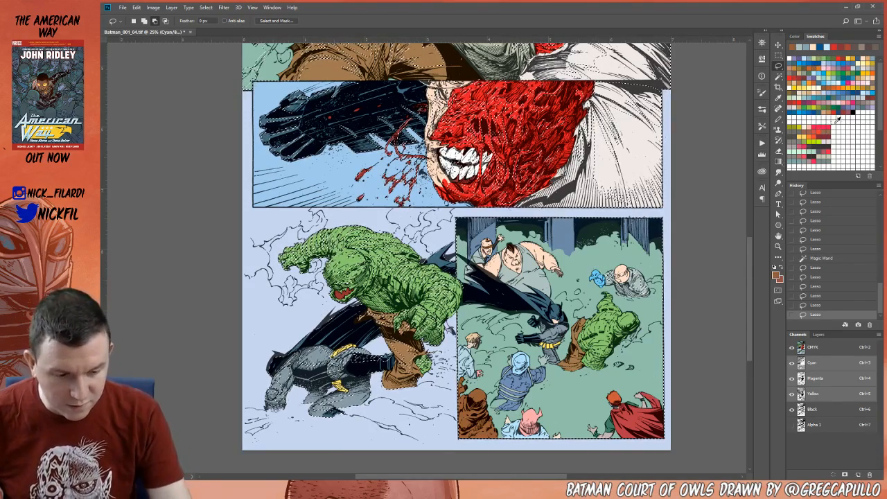
click(777, 119)
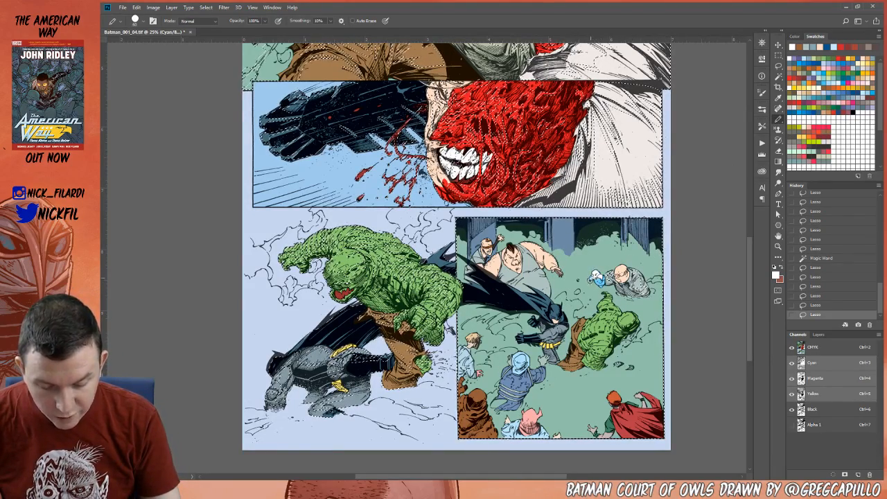
drag(591, 278, 596, 279)
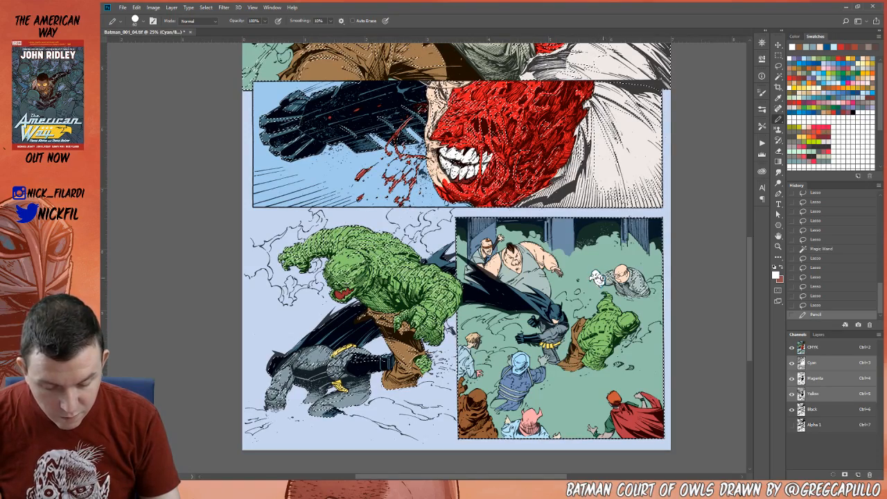
click(600, 286)
alt+click(600, 287)
click(597, 283)
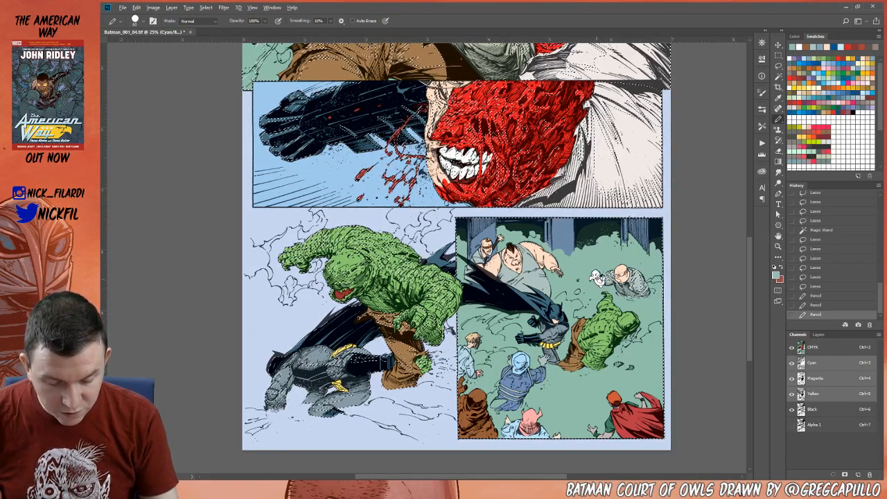
alt+click(595, 274)
- Subtract the lit parts of the white shape, the bald man and the green monster with brown trousers in the lower-right panel using the Lasso
key(l)
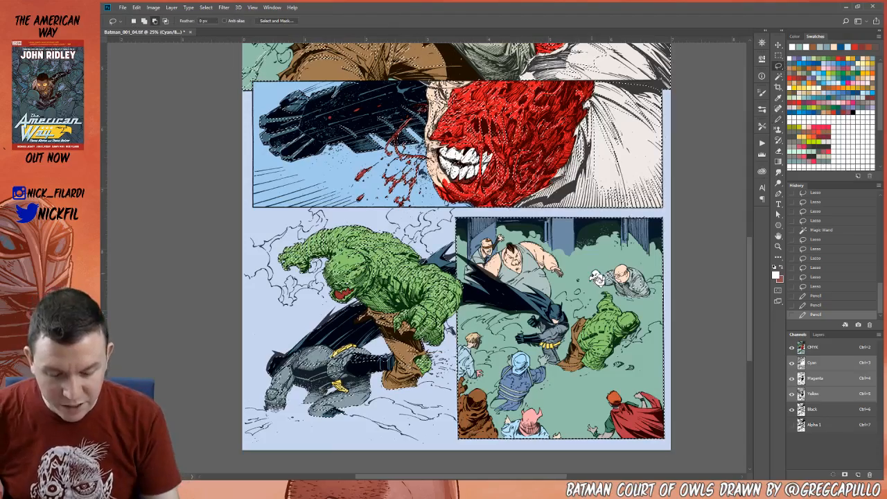
drag(596, 269, 603, 280)
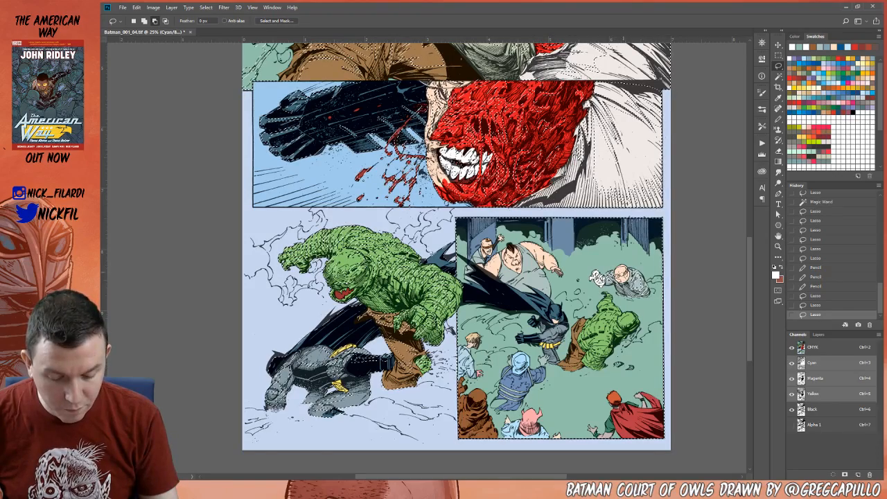
mouse_move(615, 281)
mouse_down()
mouse_move(610, 276)
mouse_move(628, 276)
mouse_up()
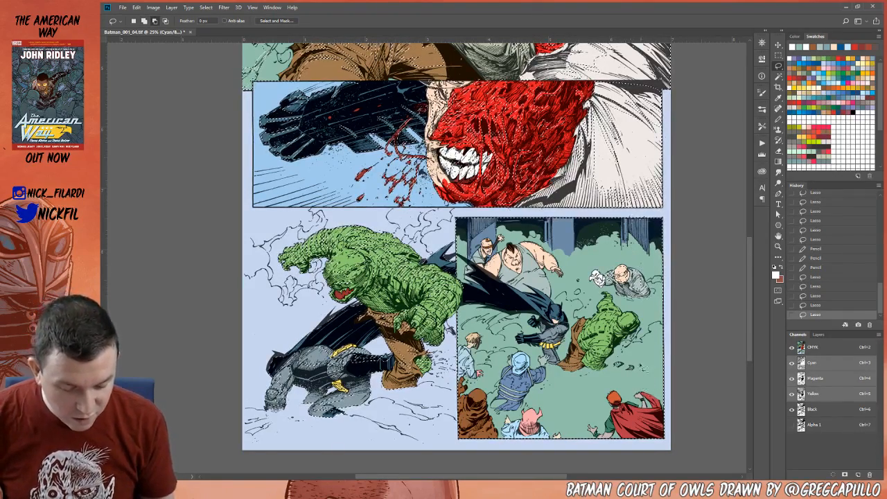
mouse_move(628, 276)
mouse_down()
mouse_move(609, 275)
mouse_move(609, 319)
mouse_up()
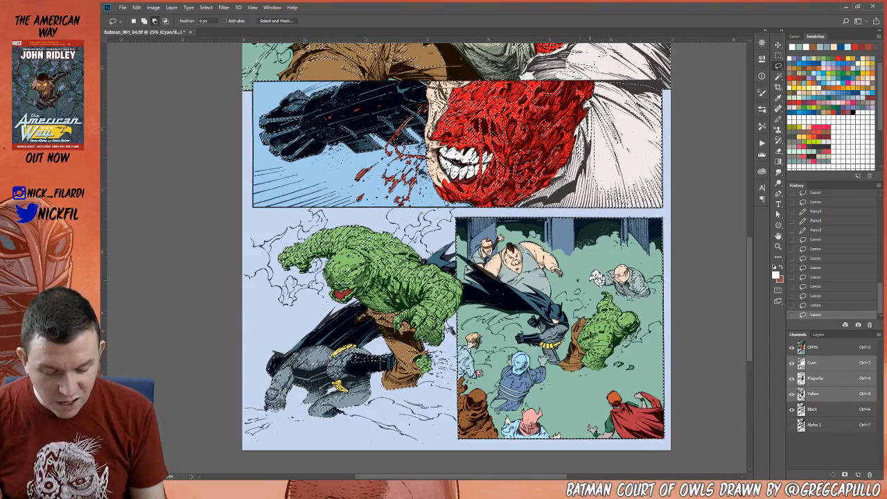
drag(610, 323, 585, 360)
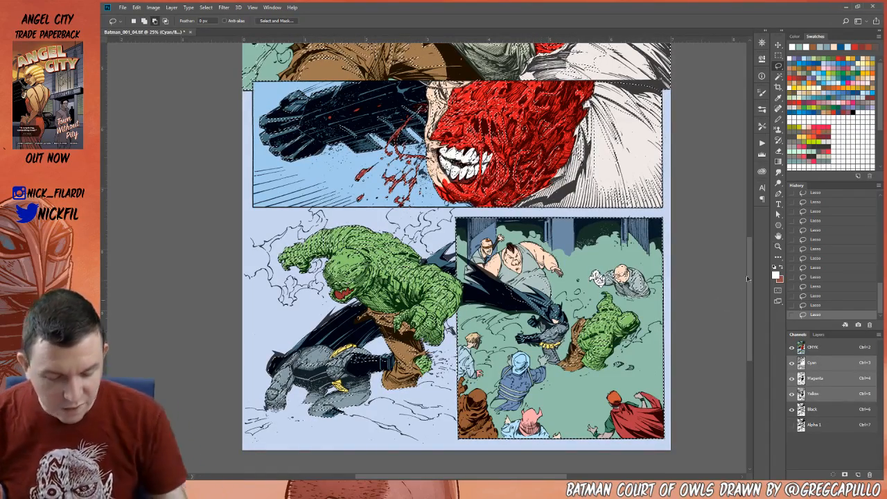
- Lasso the lit areas of Batman, his cape and the large man in the grey tank top out of the selection
key(z)
click(527, 318)
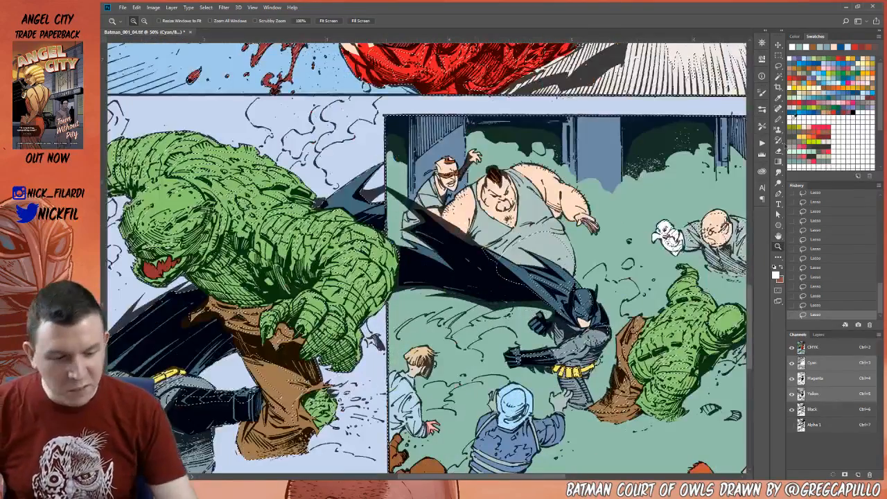
key(l)
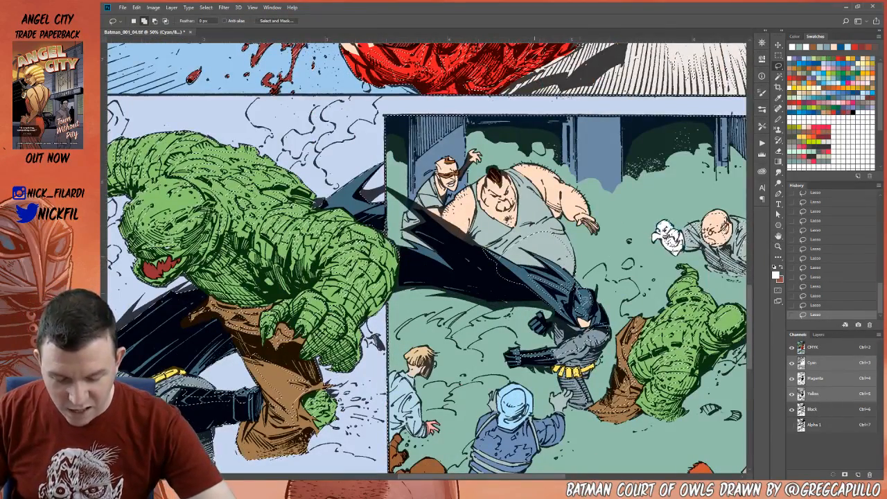
key(alt)
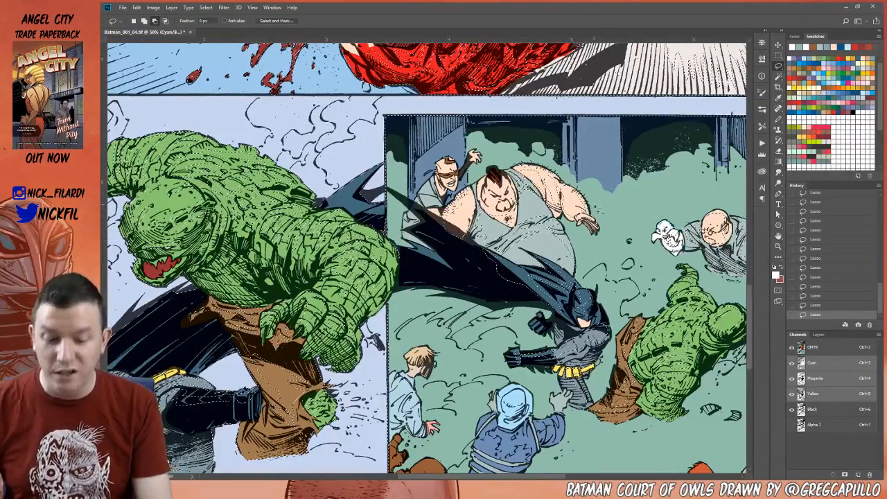
key(shift)
key(alt)
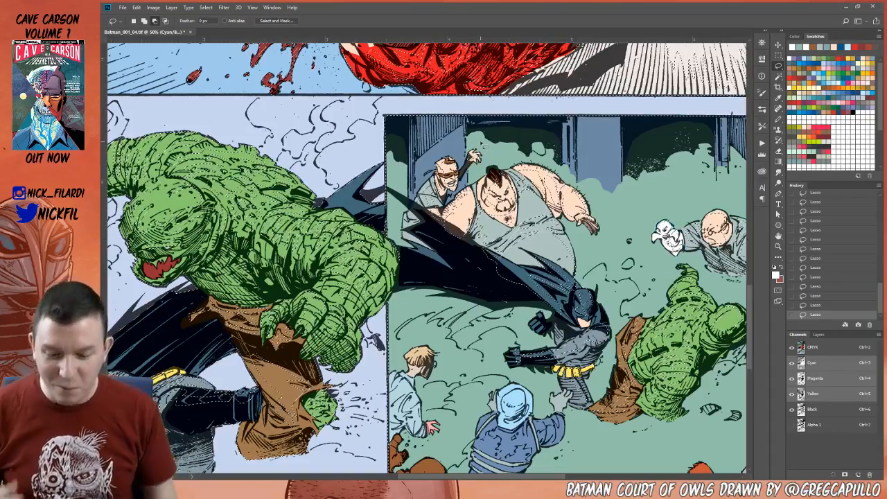
- Continue subtracting lit areas of the figures at the back of the lower-right panel from the selection with the Lasso
key(space)
drag(608, 389, 541, 282)
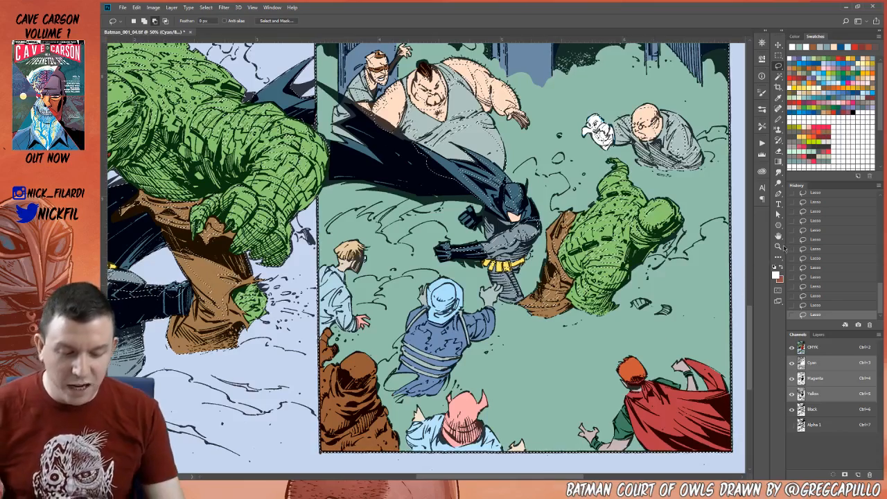
click(778, 246)
key(ctrl+minus)
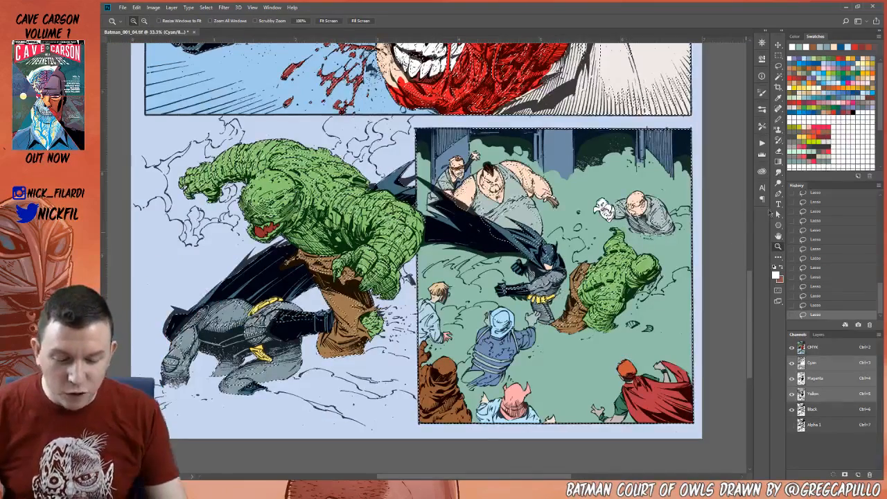
click(777, 66)
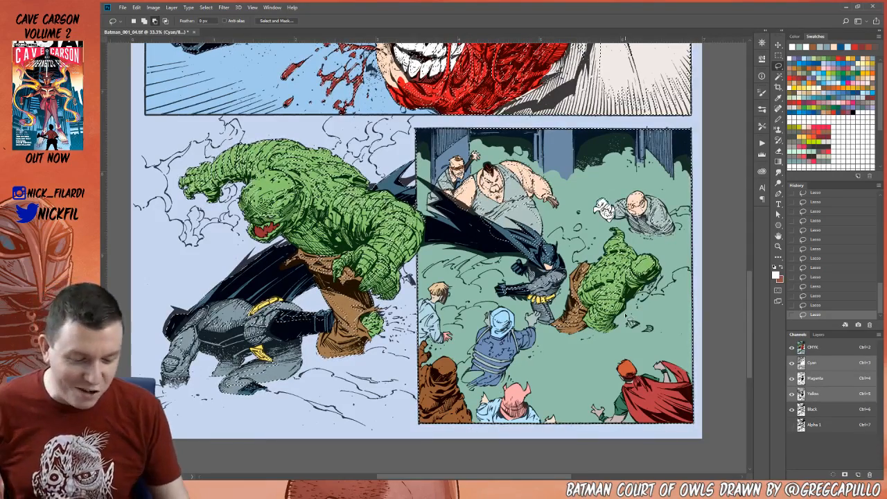
- Subtract the lit areas of the blond, blue-clad, brown-hooded and pink-headed onlookers in the lower-right panel from the selection with the Lasso
click(776, 241)
drag(610, 277, 670, 257)
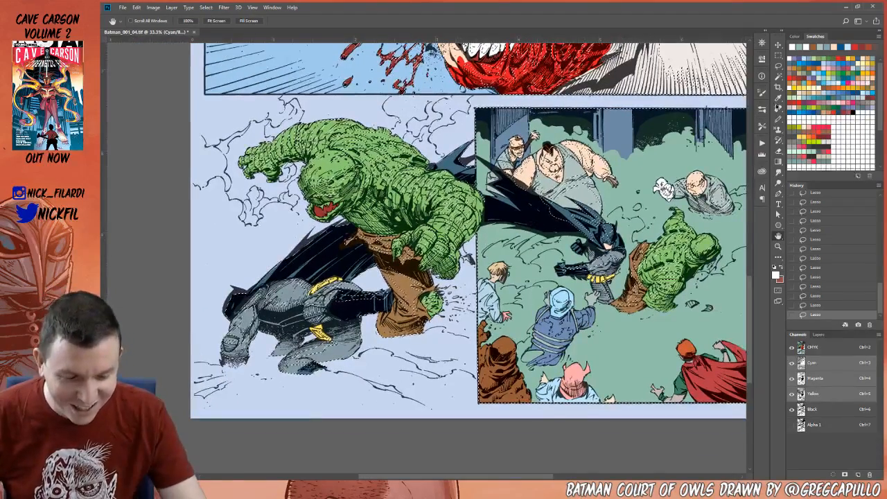
key(l)
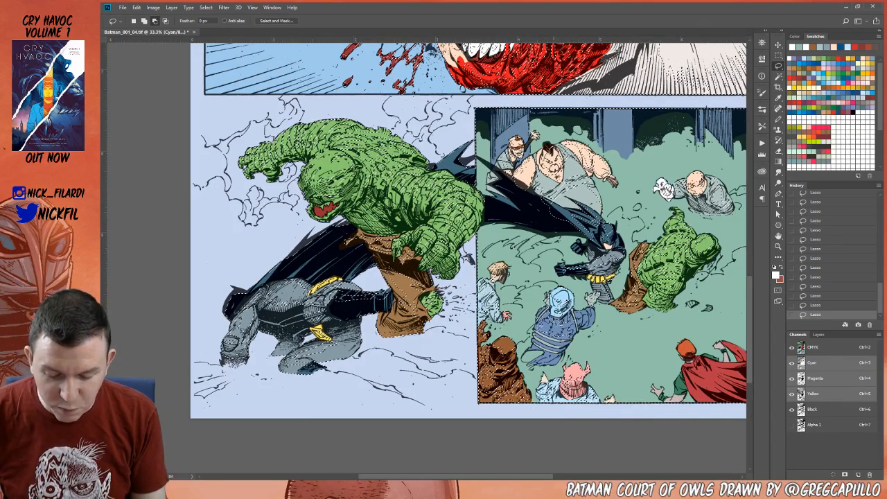
key(shift)
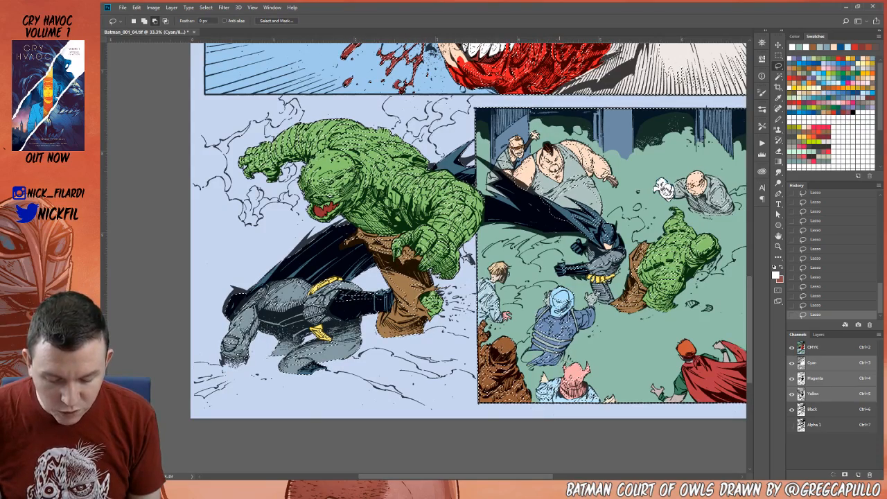
- Lasso a section of the green ground above the red-caped figure in the lower-right panel out of the selection
click(777, 236)
drag(620, 344, 568, 368)
click(778, 66)
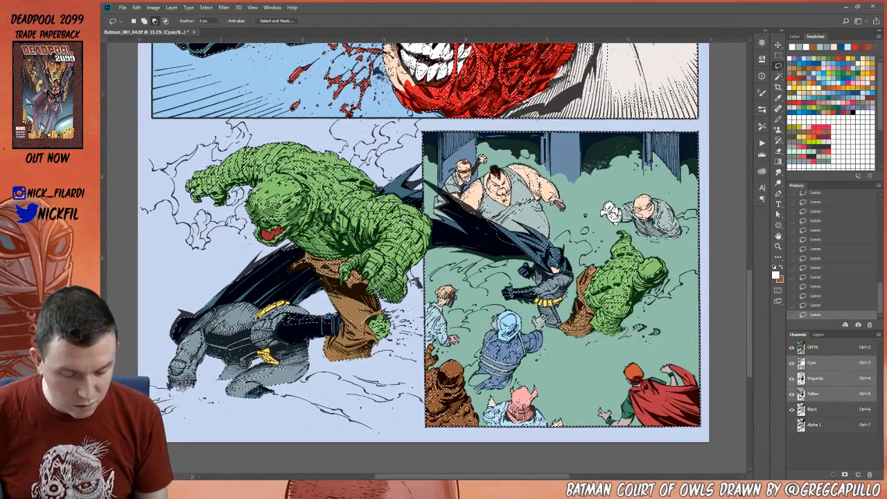
drag(713, 355, 540, 386)
drag(701, 346, 701, 312)
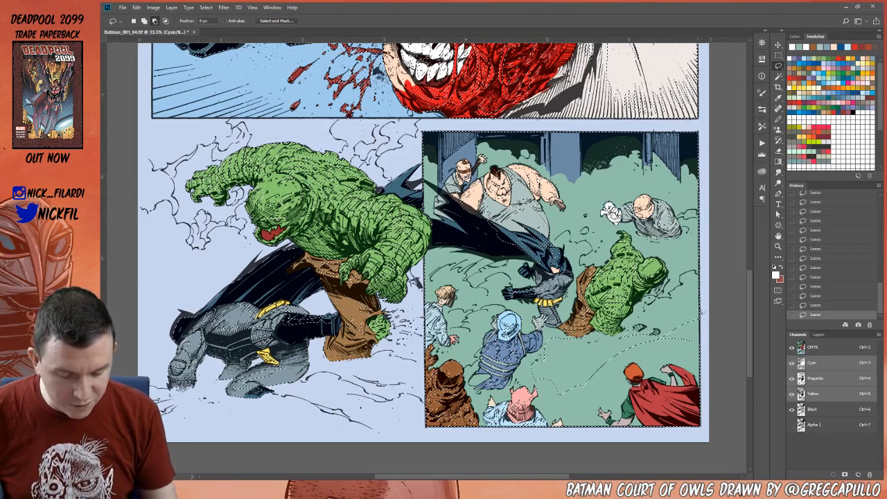
- Subtract the green smoke and ground of the lower-right panel from the selection using the Magic Wand with Contiguous enabled, and return to the Lasso
click(778, 77)
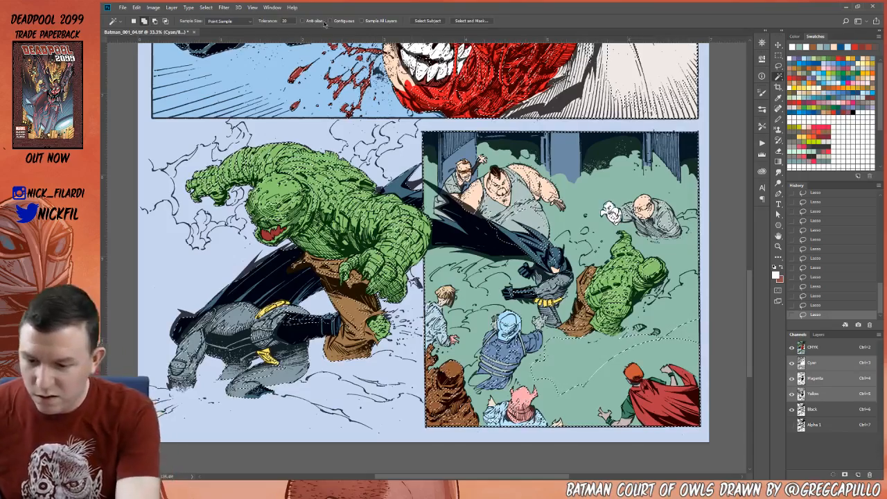
click(677, 337)
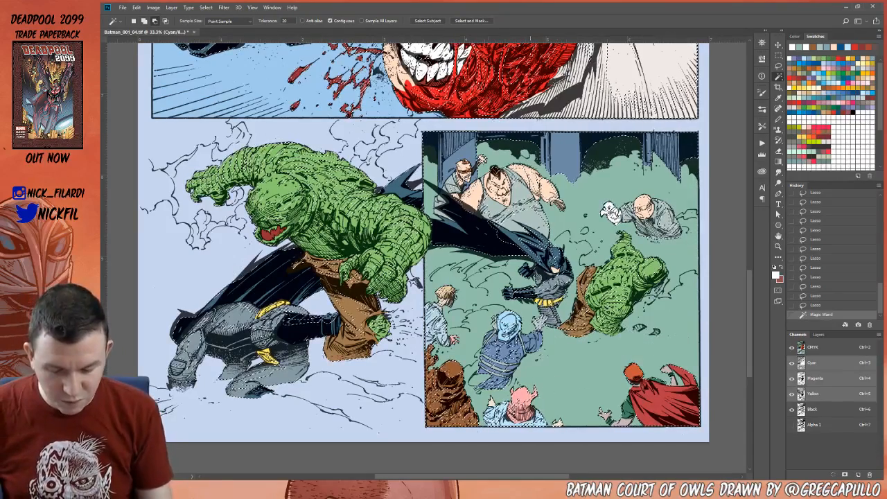
alt+click(690, 376)
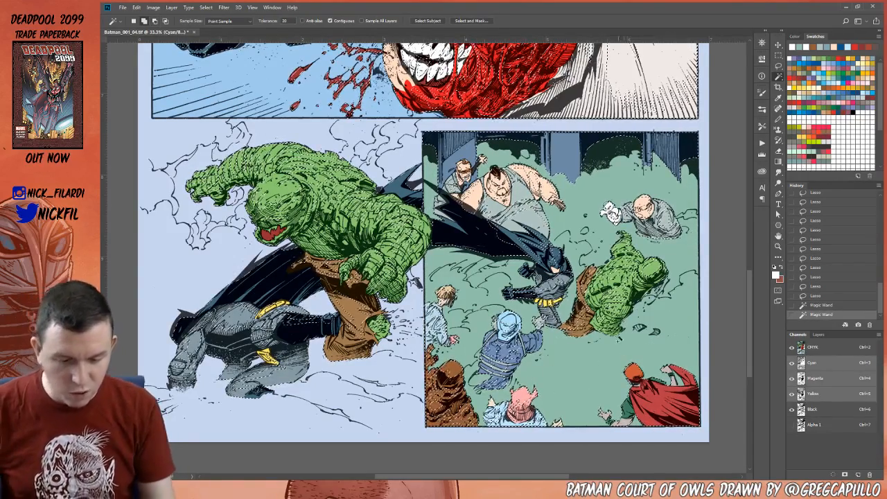
click(778, 119)
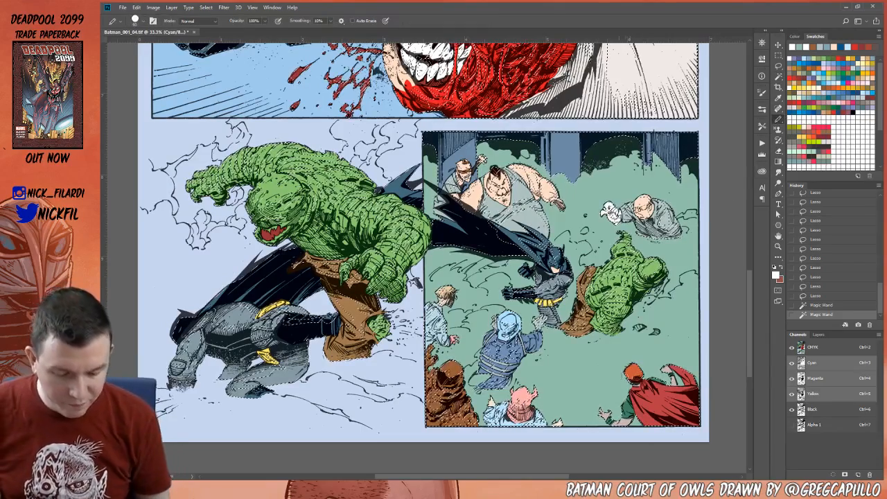
click(778, 65)
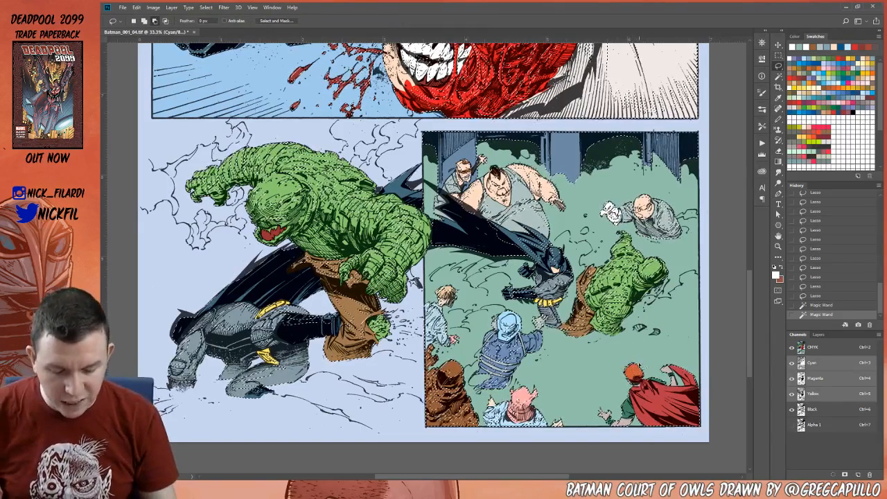
- Subtract more lit areas around the green monster and on the red-caped figure in the lower-right panel from the selection with the Lasso
drag(635, 258, 627, 249)
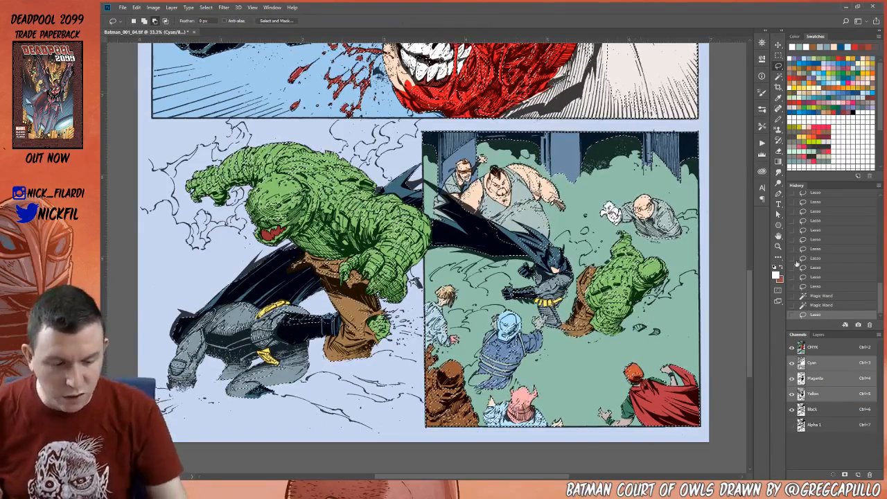
scroll(746, 142, up, 10)
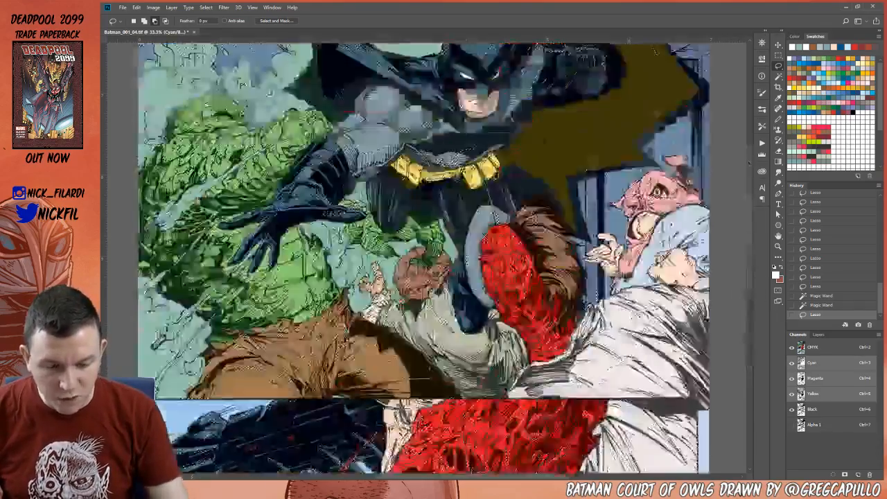
scroll(746, 142, down, 10)
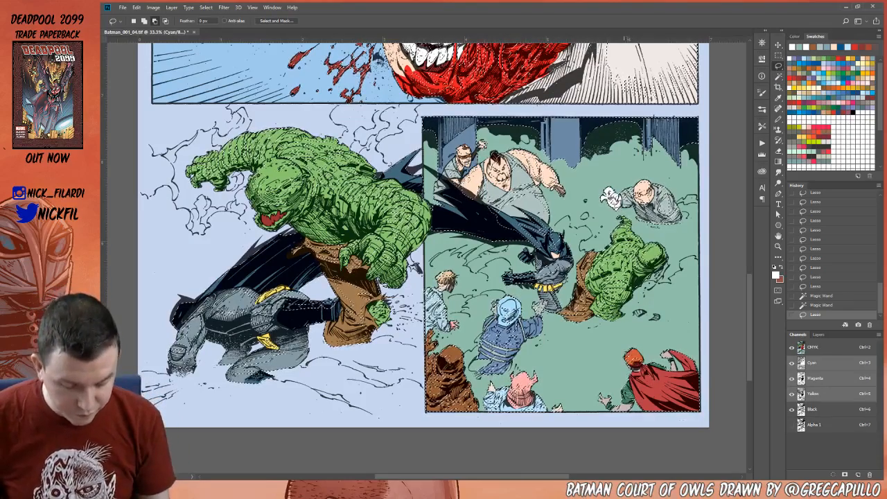
drag(682, 356, 645, 352)
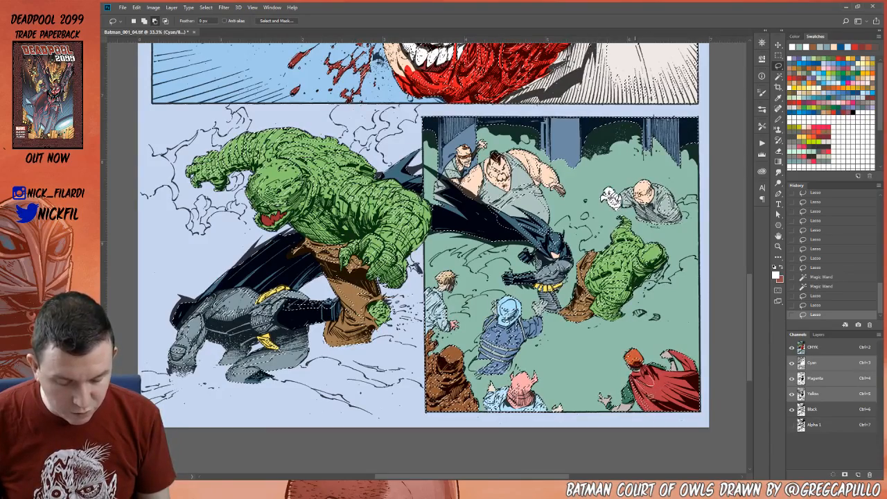
mouse_move(646, 352)
mouse_down()
mouse_move(669, 352)
mouse_move(696, 380)
mouse_move(670, 352)
mouse_up()
key(ctrl+z)
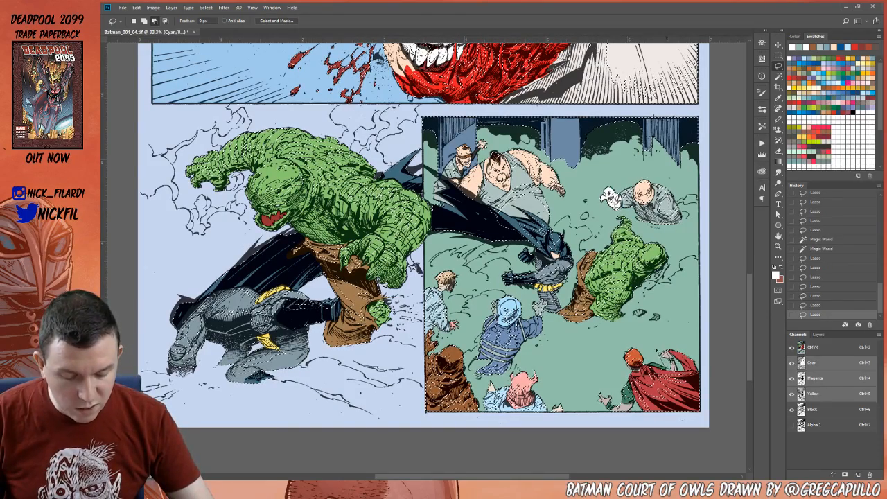
drag(675, 306, 679, 340)
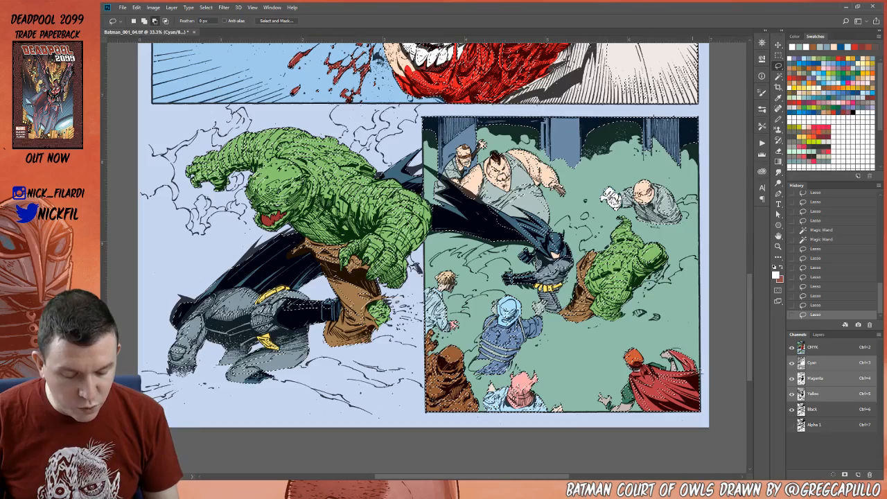
drag(697, 372, 684, 331)
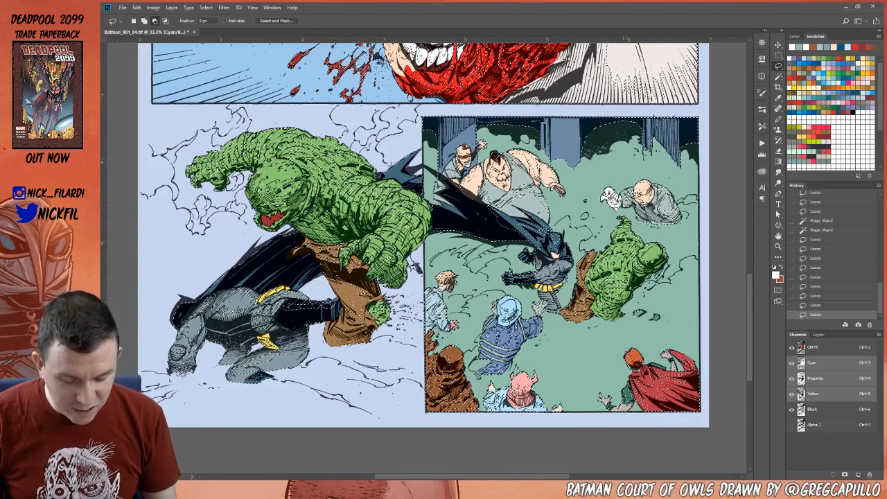
mouse_move(621, 409)
mouse_down()
mouse_move(610, 385)
mouse_move(615, 410)
mouse_move(628, 405)
mouse_up()
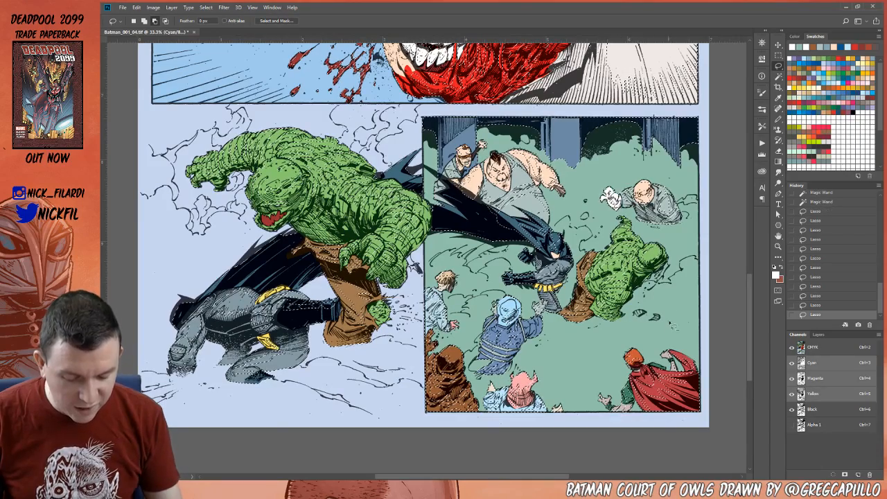
- Refine the selection on the blue pillars and dark backdrop at the back of the lower-right panel with the Lasso
drag(647, 149, 682, 149)
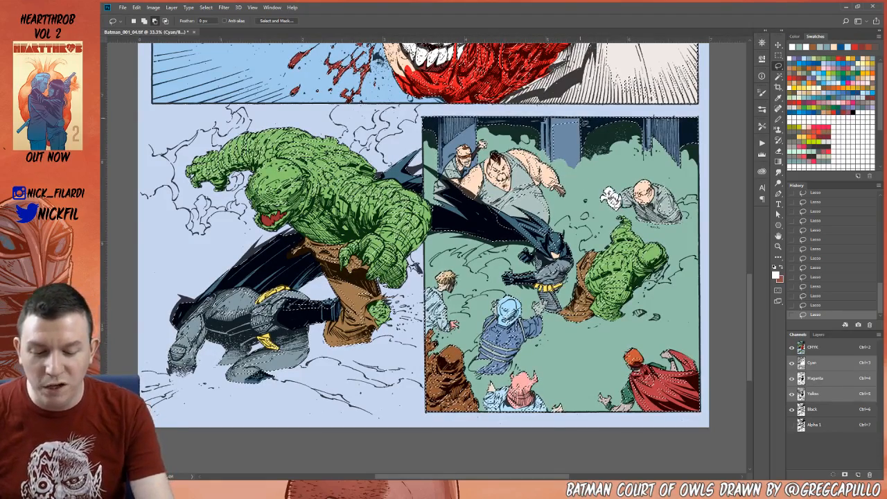
drag(559, 117, 552, 123)
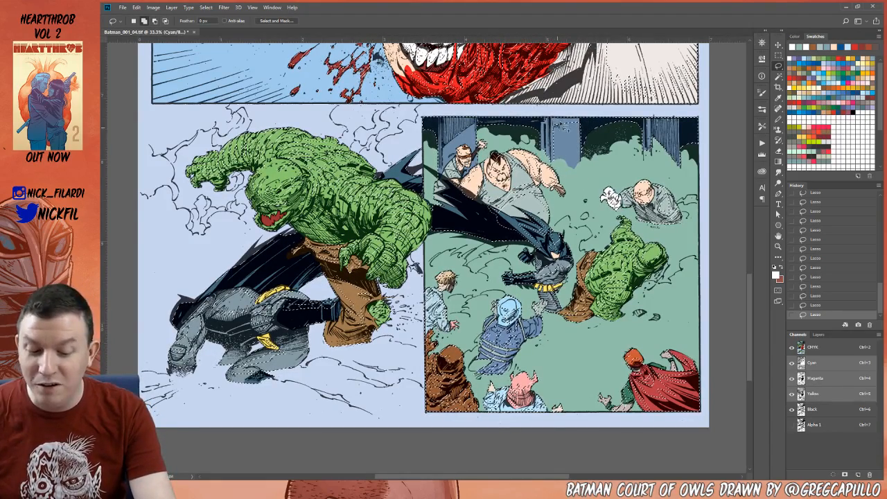
drag(578, 126, 571, 115)
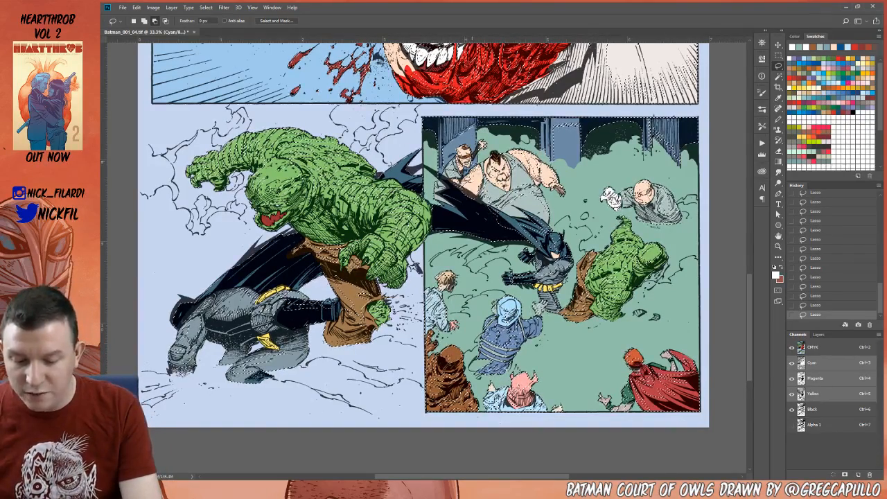
- Choose a dark blue foreground colour and fill the shadow selection with it across the Cyan, Magenta and Yellow channels
key(space)
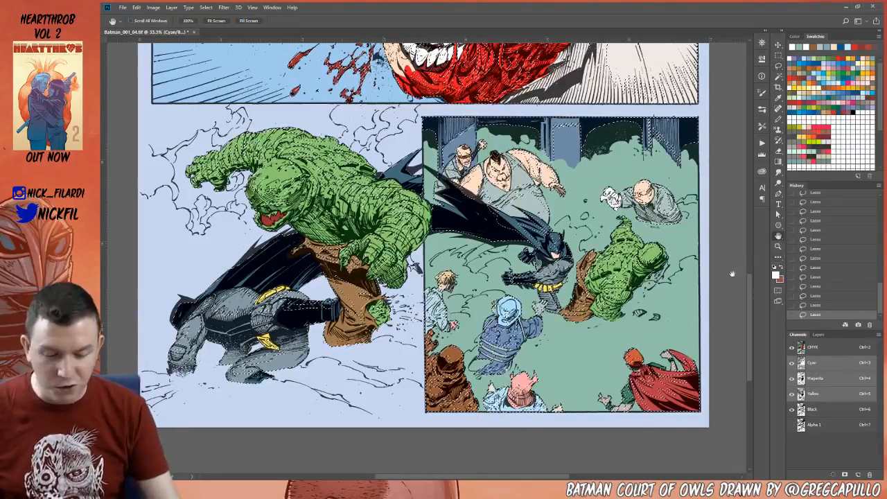
drag(620, 342, 562, 351)
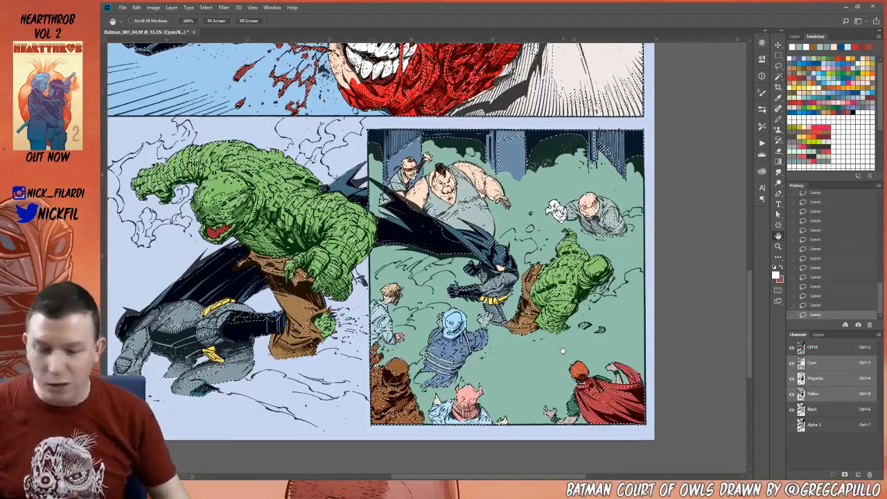
key(ctrl+minus)
key(ctrl+minus)
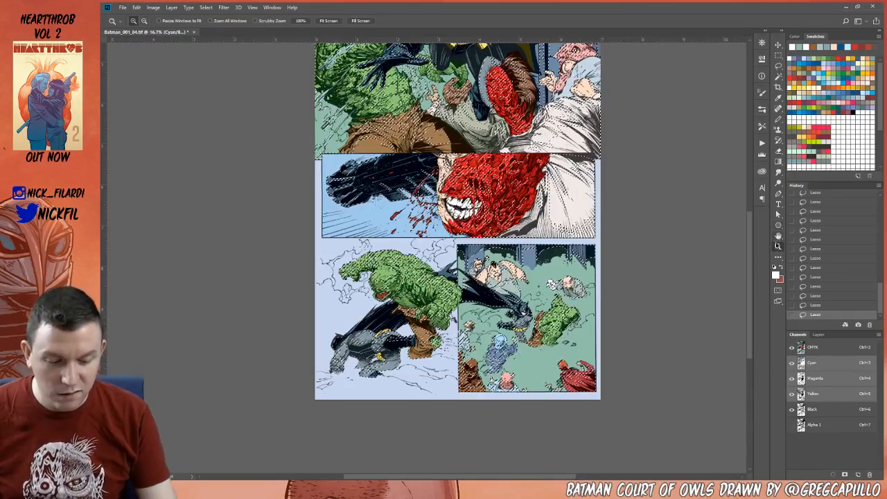
drag(542, 309, 533, 468)
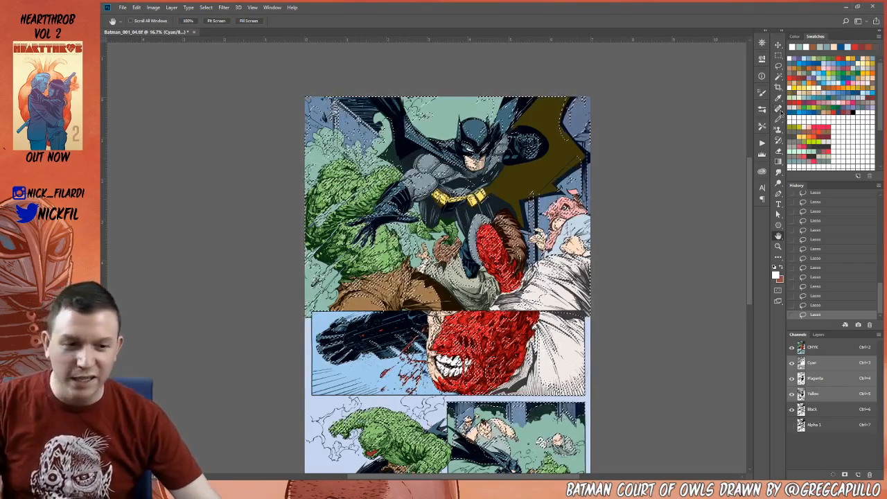
click(860, 89)
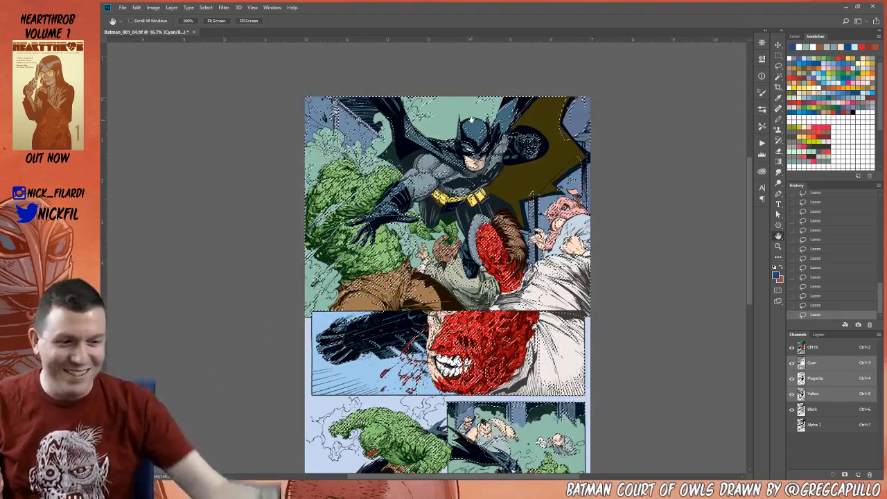
scroll(447, 277, down, 2)
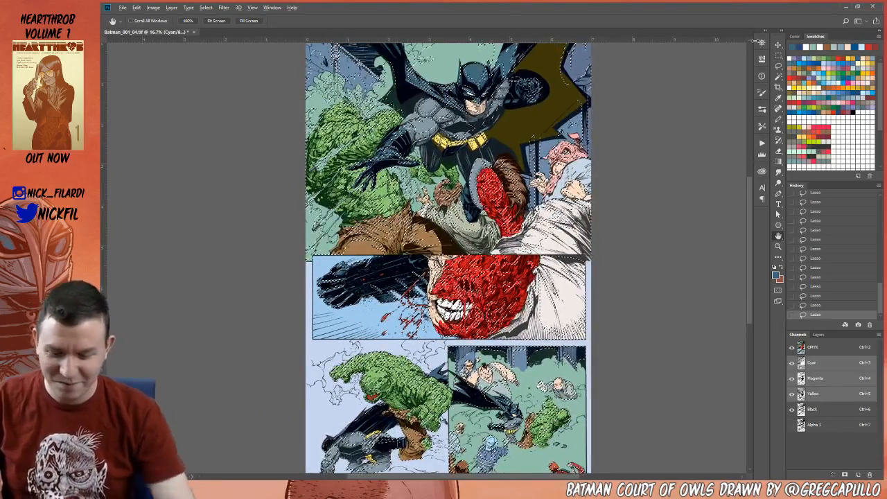
key(alt+BackSpace)
- Fade the fill to Multiply mode at 60% opacity, with the selection edges hidden
key(ctrl+shift+f)
key(ctrl+h)
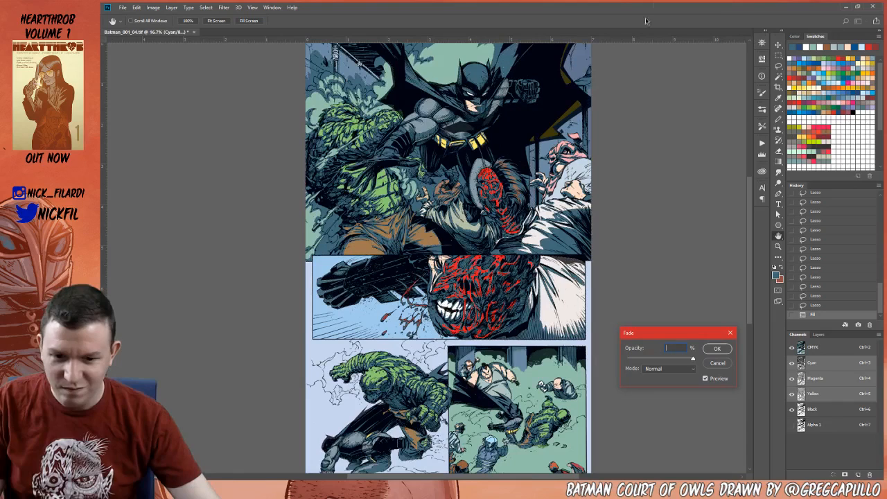
click(669, 372)
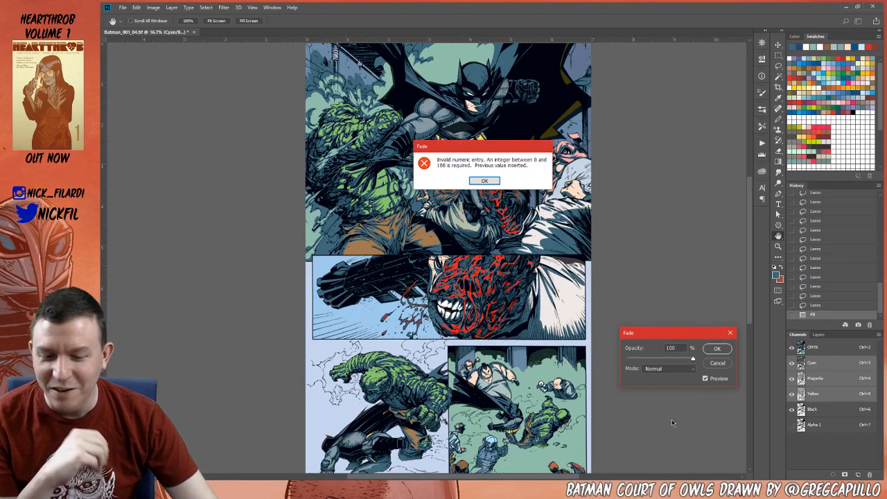
click(494, 182)
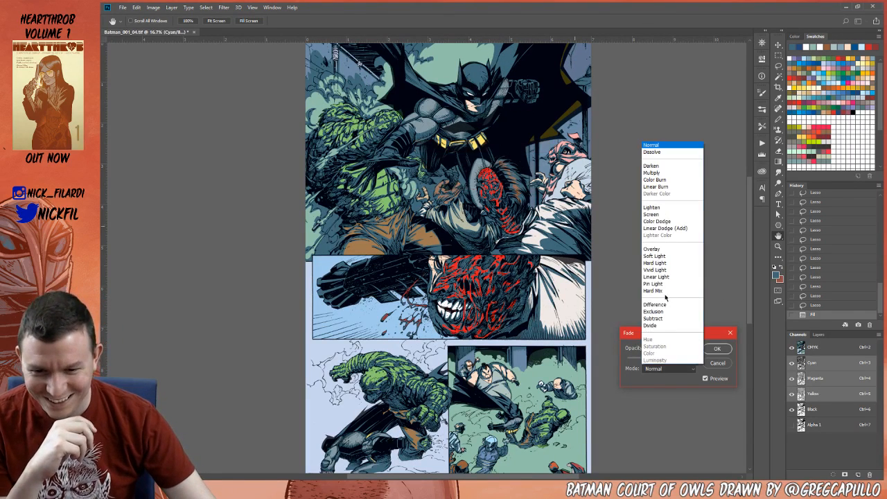
click(664, 173)
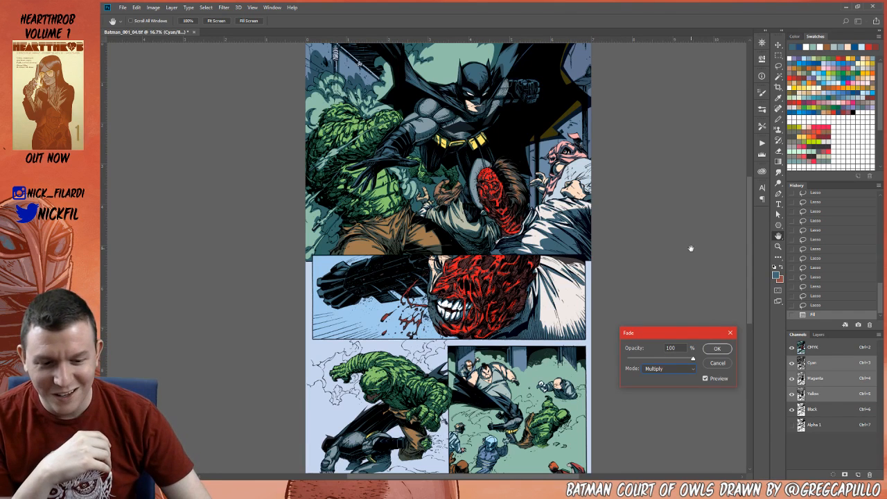
drag(682, 348, 631, 345)
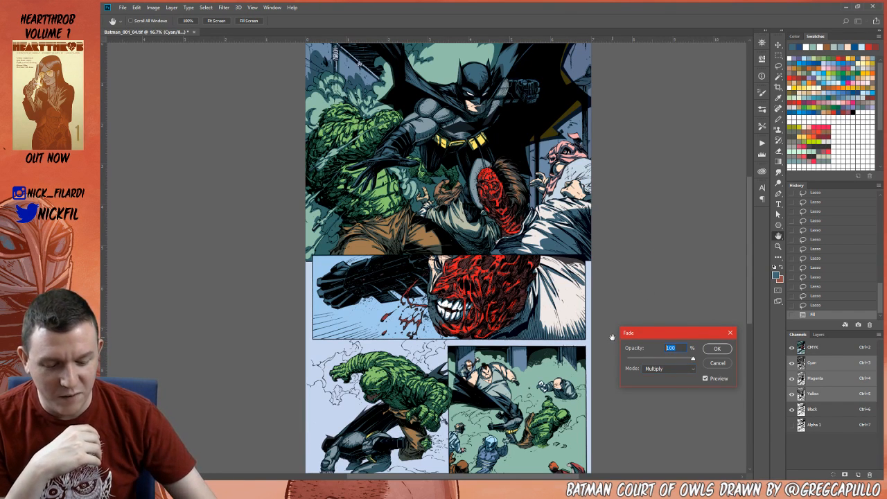
text(60)
key(Return)
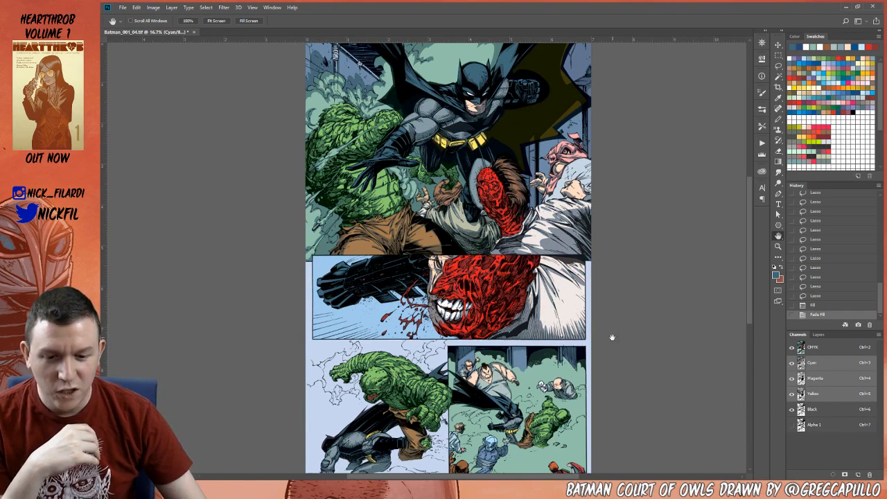
- Create a new alpha channel and fill the shadow selection in it with light grey
drag(407, 129, 399, 195)
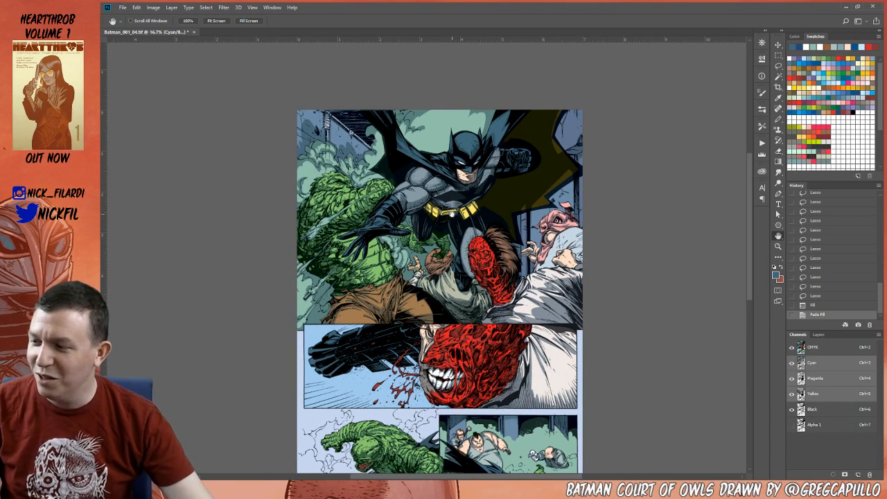
drag(514, 321, 546, 225)
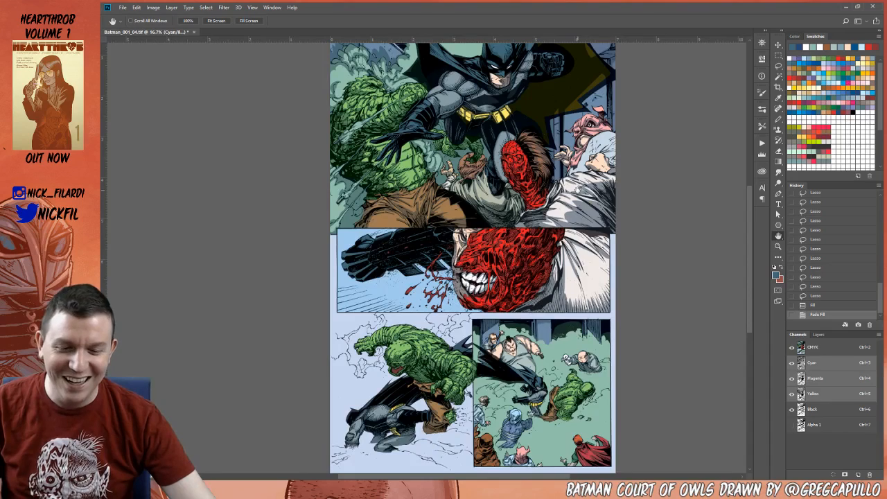
drag(599, 299, 601, 429)
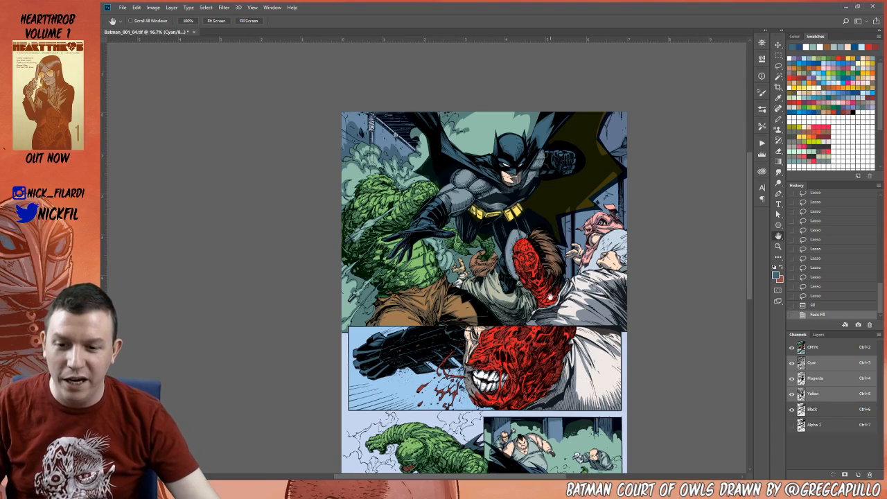
drag(504, 419, 497, 294)
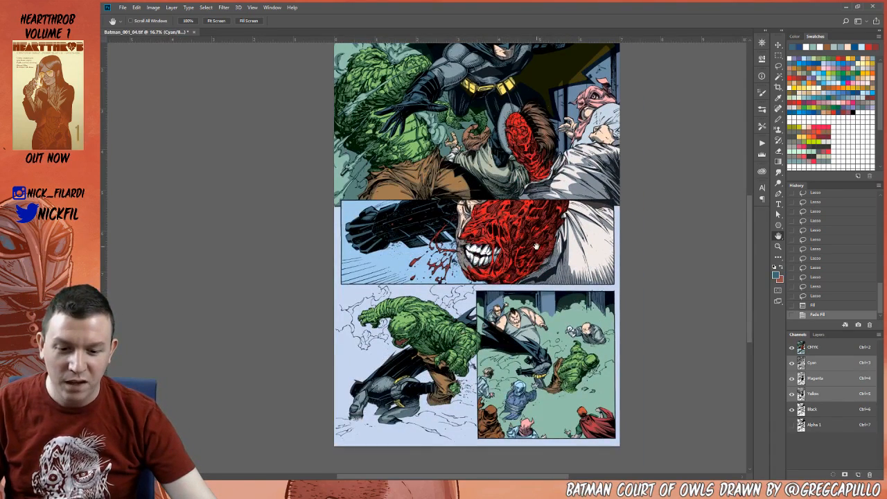
drag(526, 208, 529, 316)
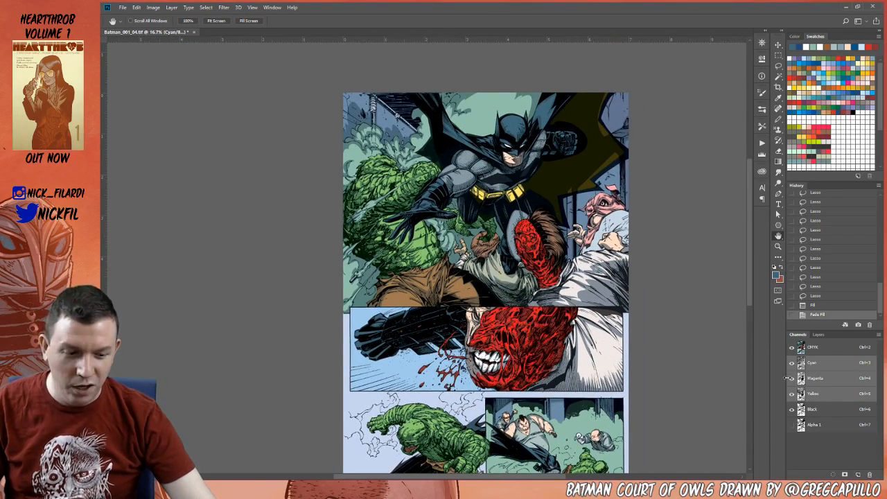
click(857, 474)
key(alt+BackSpace)
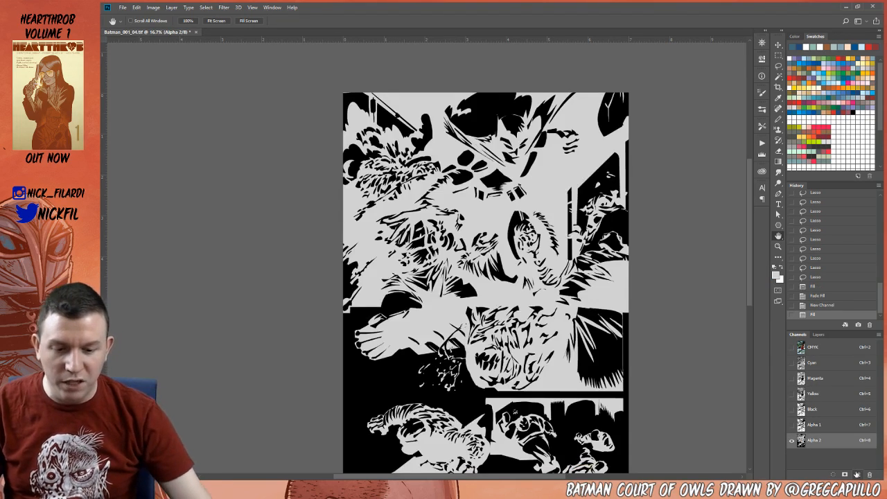
mouse_move(553, 363)
mouse_down()
mouse_move(538, 291)
mouse_move(558, 373)
mouse_move(558, 327)
mouse_up()
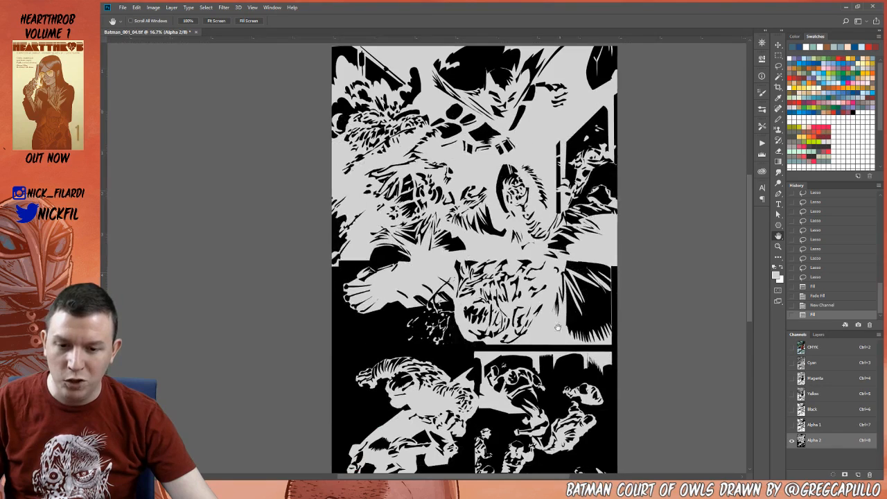
drag(561, 397, 551, 343)
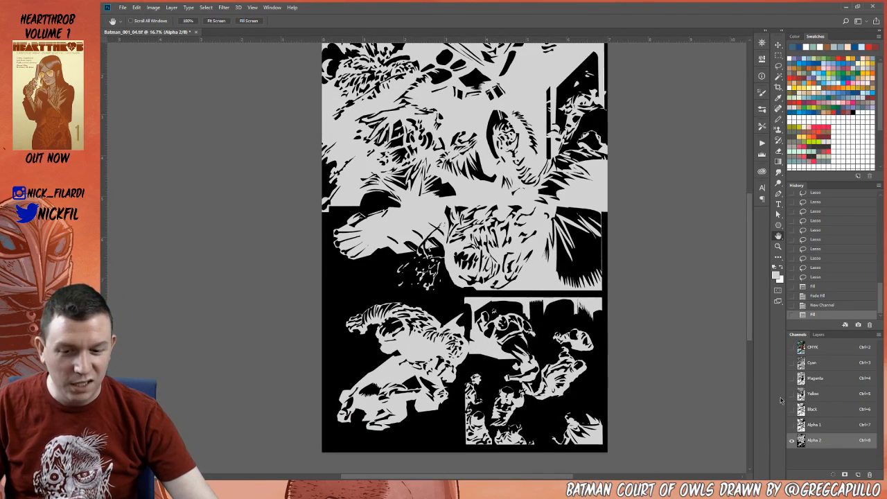
- Return to the full-colour view with only the Cyan, Magenta and Yellow channels active, and invert the selection
click(822, 349)
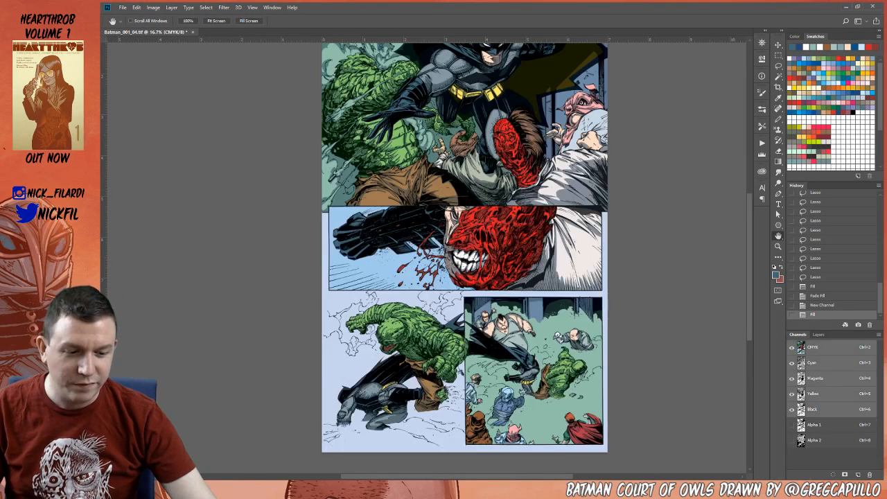
shift+click(813, 409)
click(792, 410)
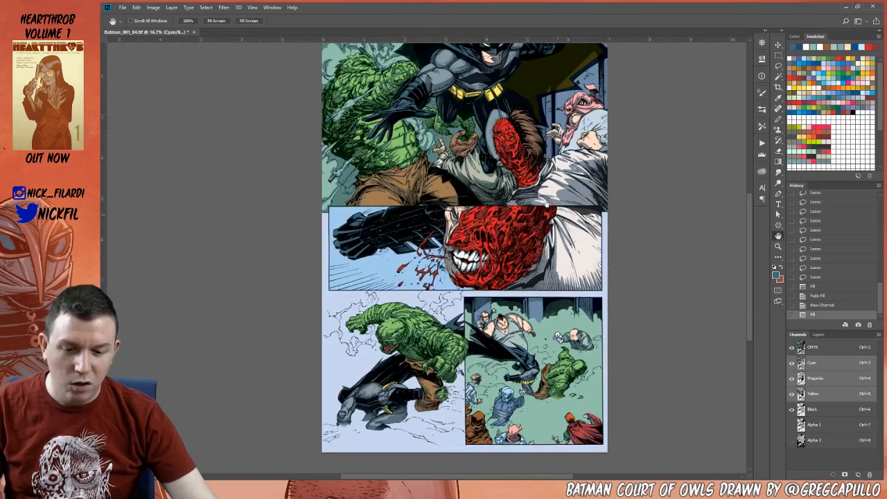
drag(546, 204, 549, 257)
key(ctrl+shift+i)
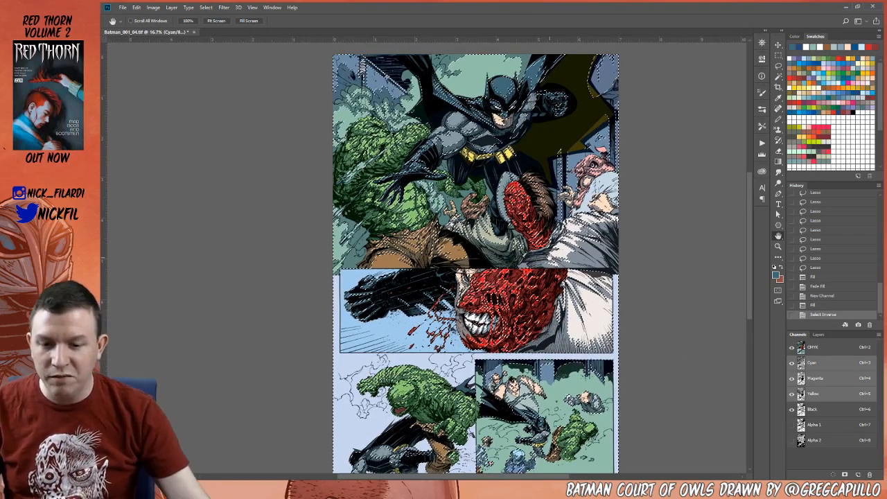
- Fill the inverted selection in the second alpha channel with black
click(831, 443)
key(x)
key(alt+BackSpace)
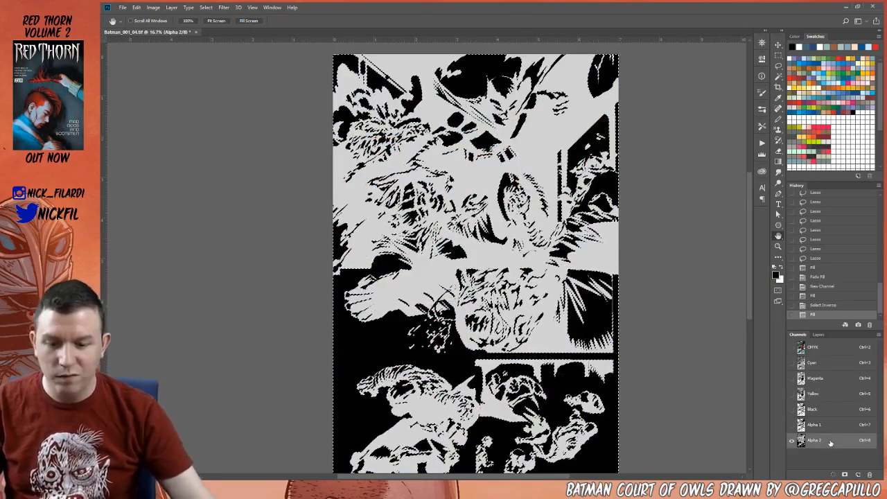
- Fill the inverted selection in the second alpha channel with white instead of black, and deselect it
key(x)
key(alt+BackSpace)
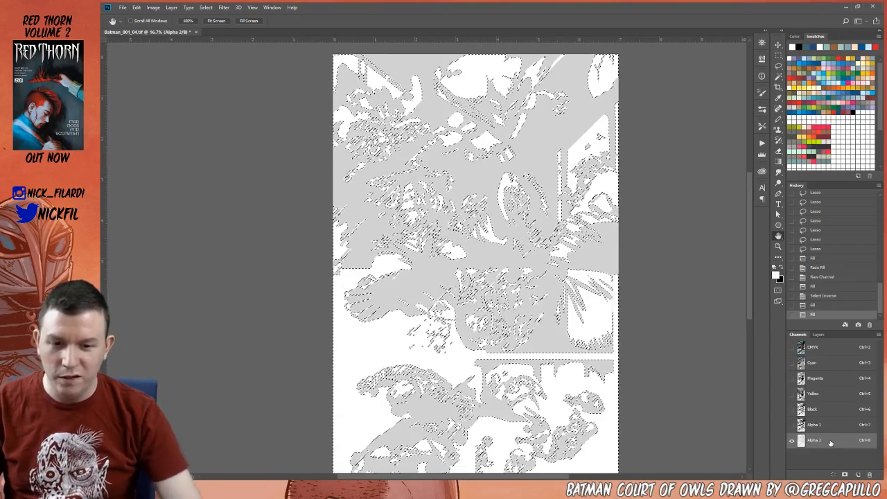
key(ctrl+d)
drag(571, 403, 564, 367)
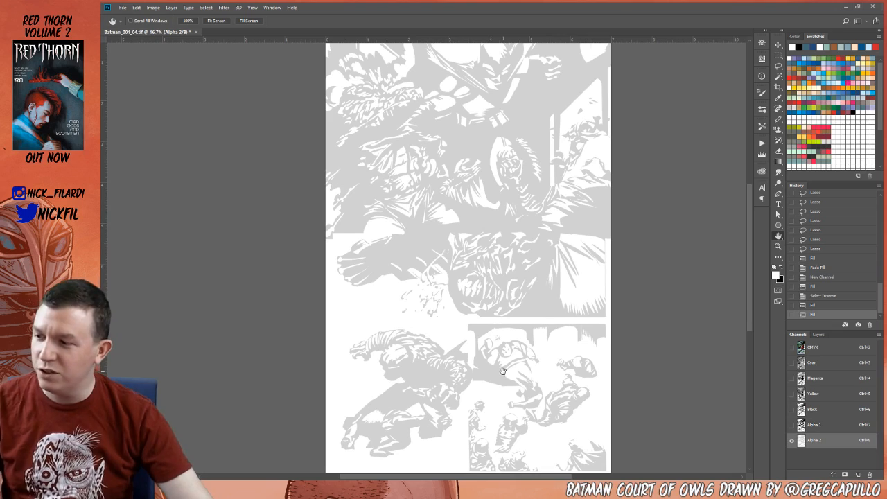
drag(541, 236, 547, 255)
- Return to the full-colour view with only Cyan, Magenta and Yellow active and Black still visible, showing the whole page
click(815, 347)
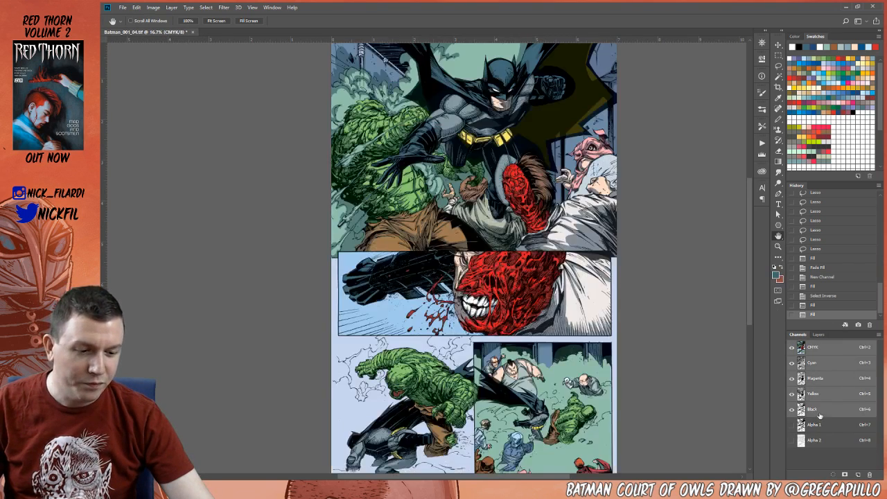
click(792, 409)
click(792, 410)
drag(513, 172, 510, 234)
key(z)
alt+click(536, 259)
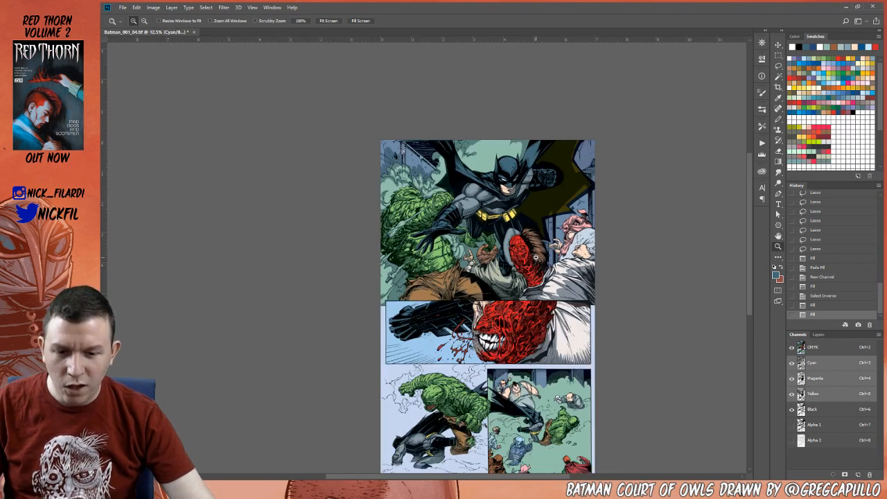
drag(562, 370, 538, 335)
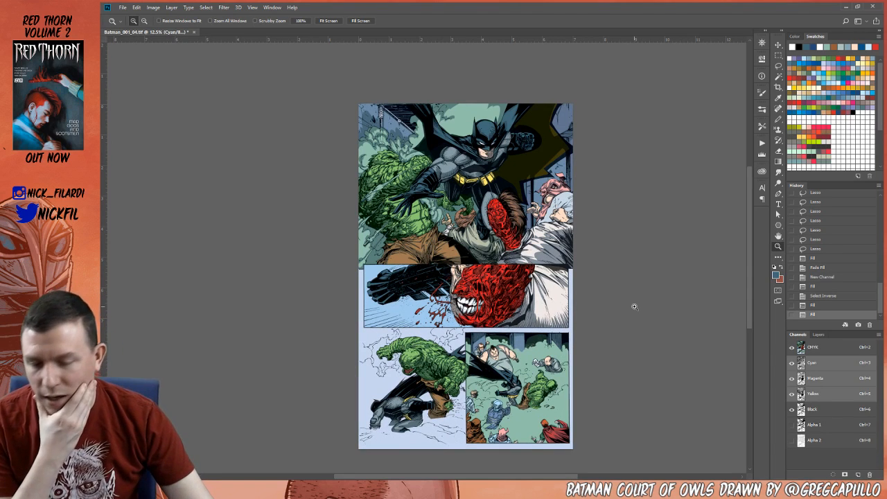
- Set the foreground colour to a pale blue with C 25, M 0, Y 0, K 0
click(815, 60)
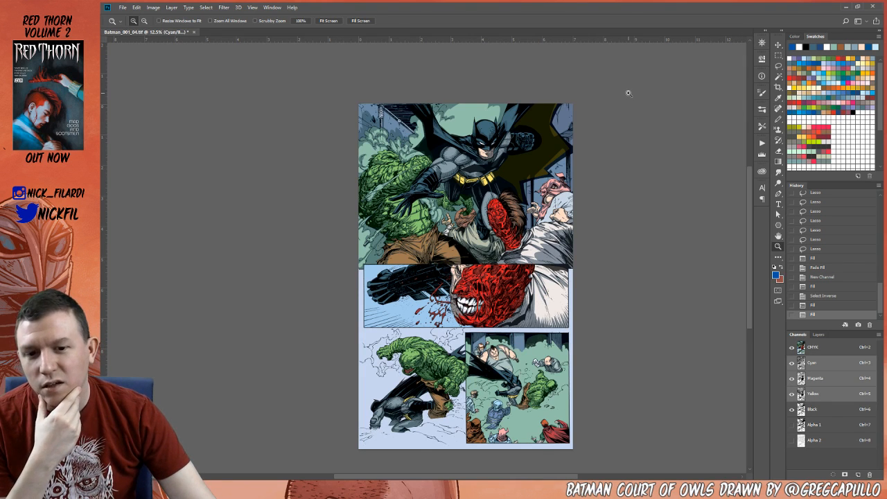
click(836, 79)
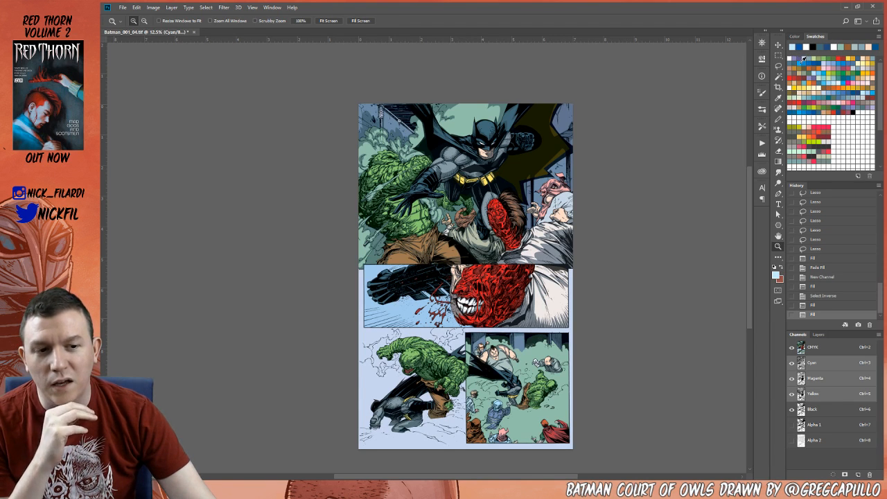
click(802, 60)
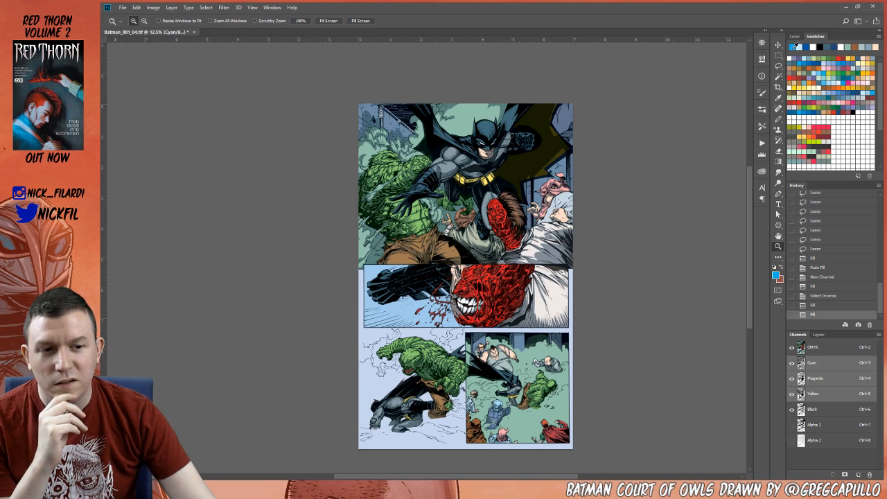
click(776, 277)
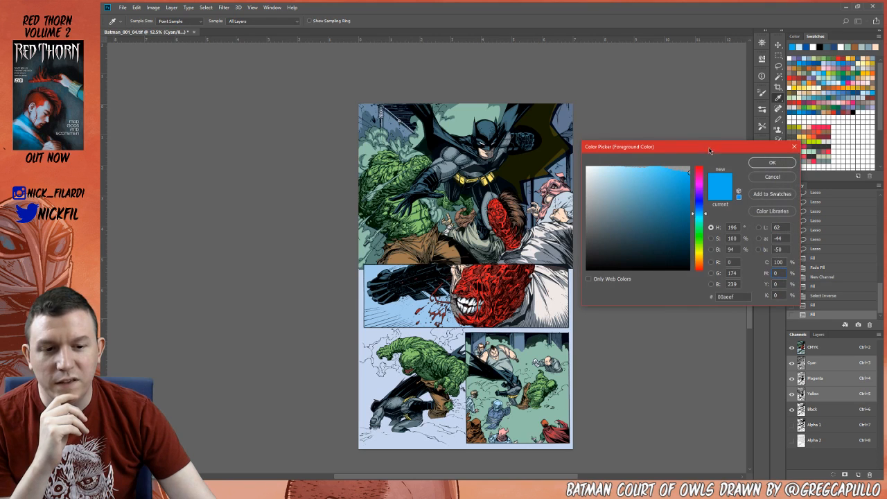
drag(709, 150, 254, 134)
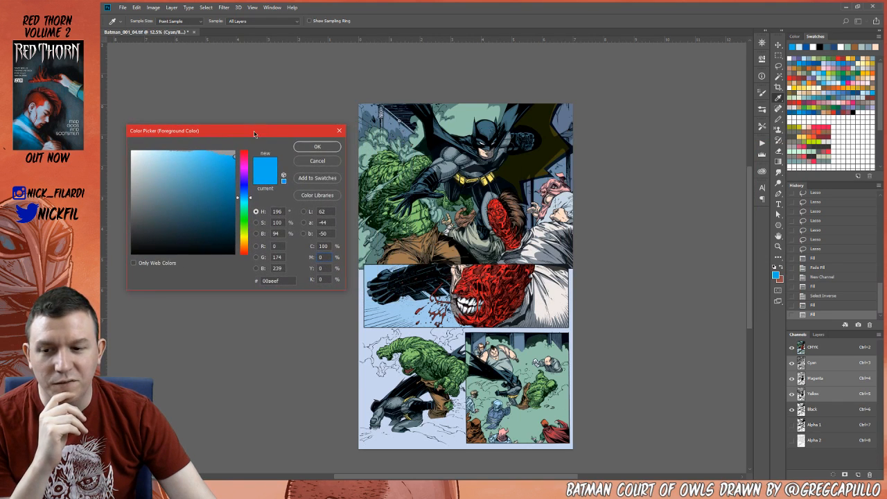
click(815, 68)
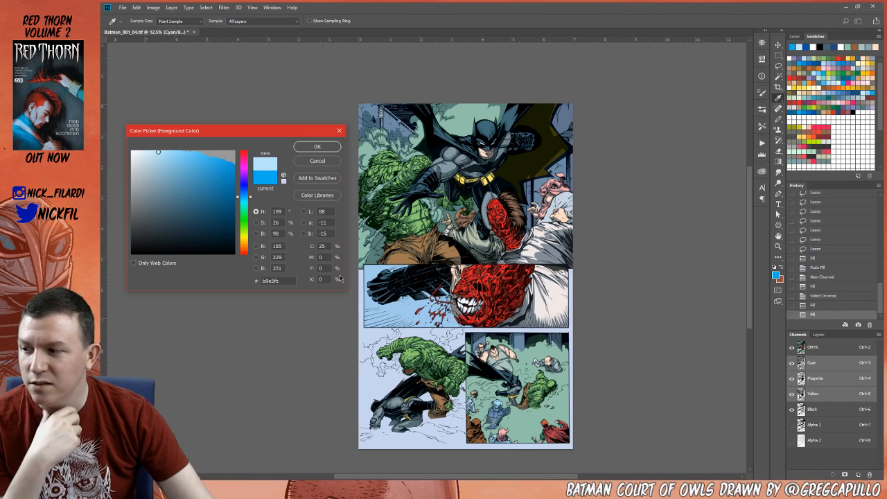
click(317, 147)
key(z)
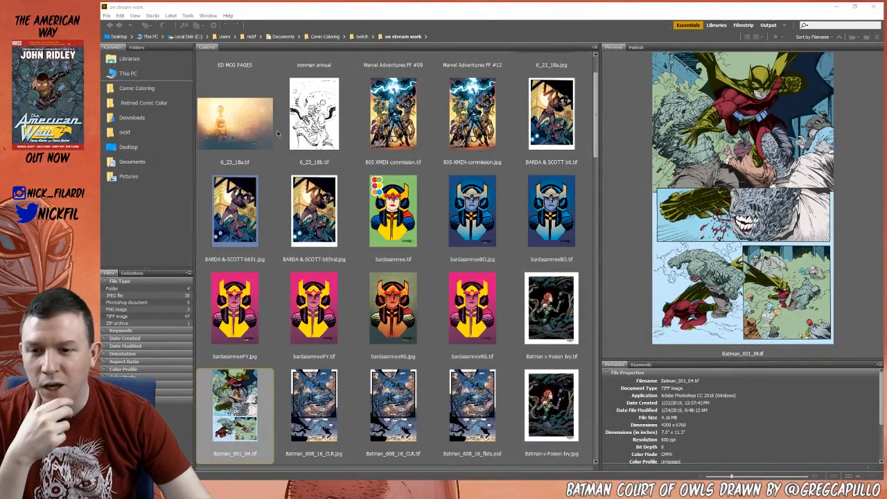
- Switch to Adobe Bridge and look through the "on stream work" folder, previewing 6_23_18a.tif and Batman_608_16_flats.psd as colouring examples
click(254, 143)
scroll(351, 147, up, 1)
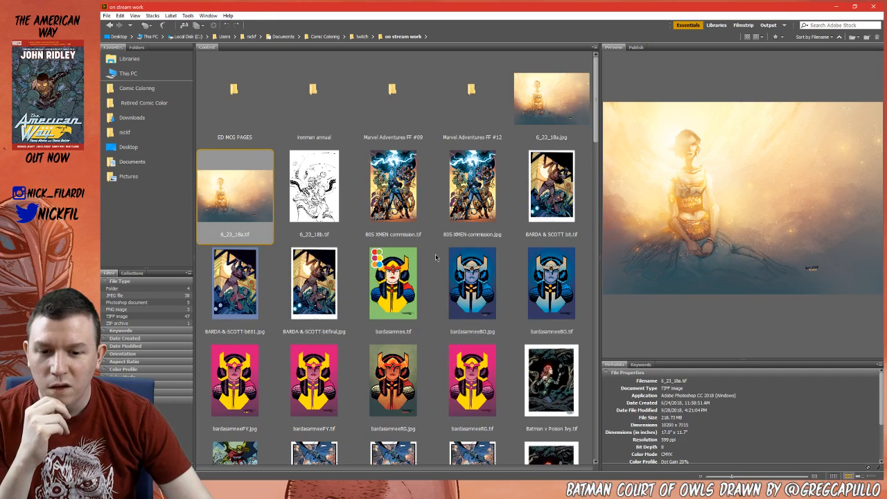
scroll(435, 258, down, 2)
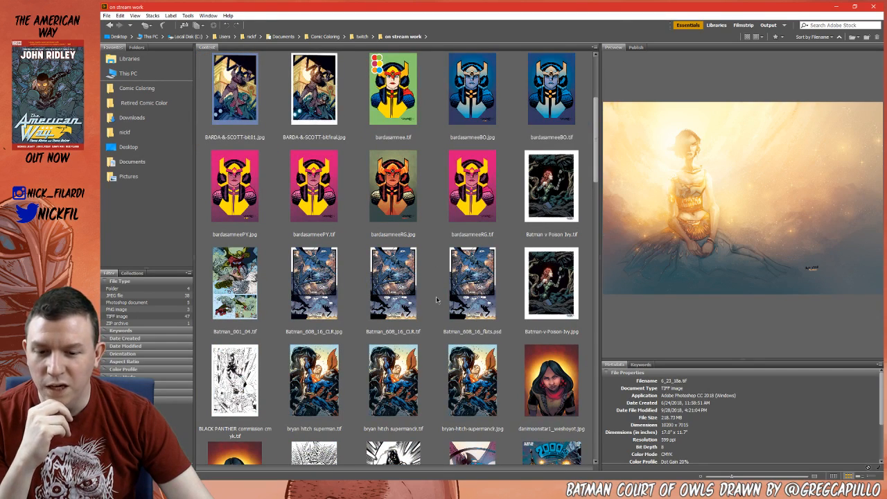
click(455, 286)
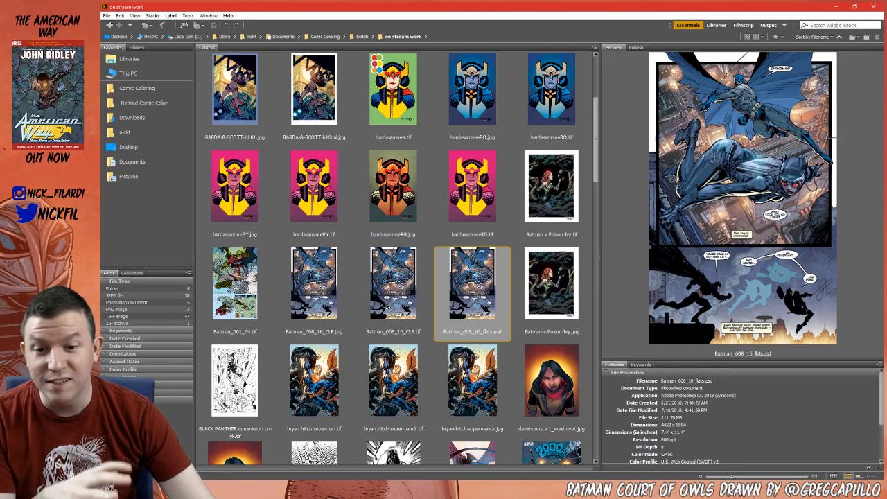
scroll(438, 307, down, 2)
scroll(433, 305, up, 4)
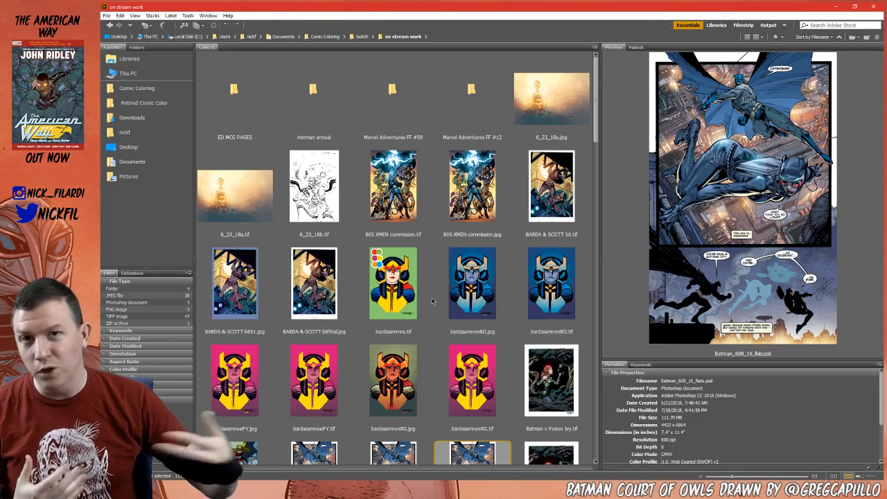
scroll(408, 293, down, 1)
scroll(395, 256, down, 2)
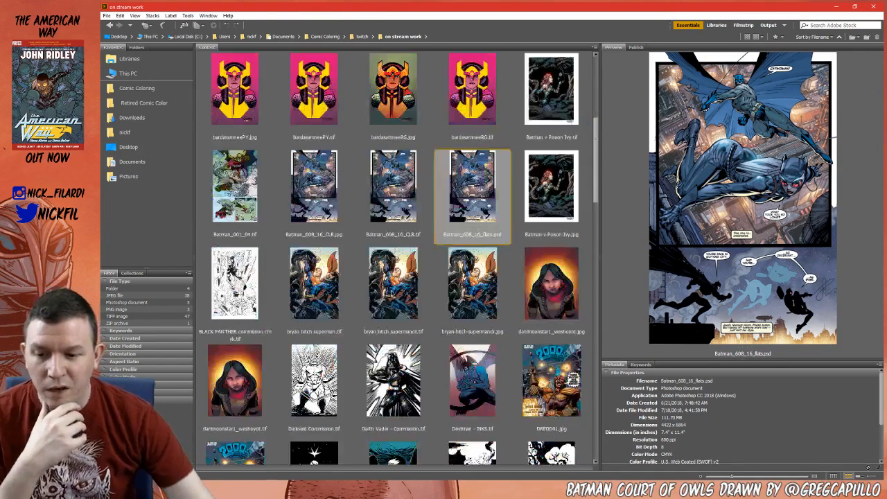
scroll(395, 256, down, 1)
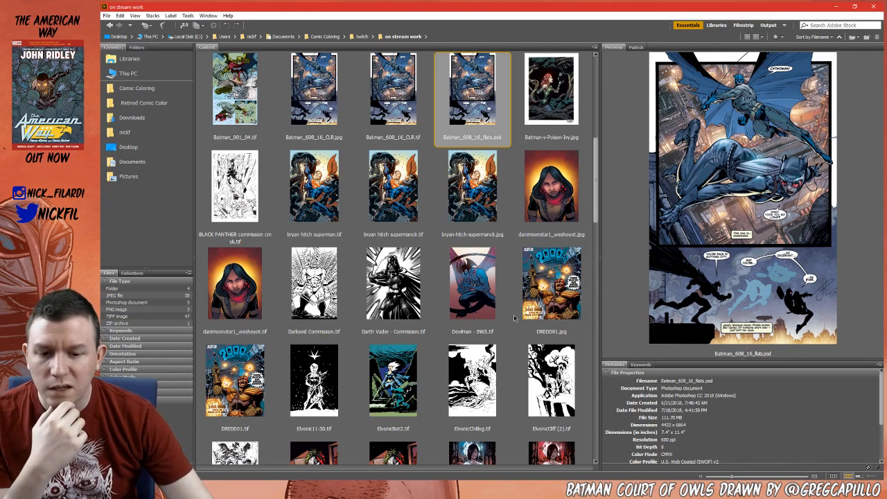
scroll(515, 317, down, 1)
scroll(504, 313, down, 1)
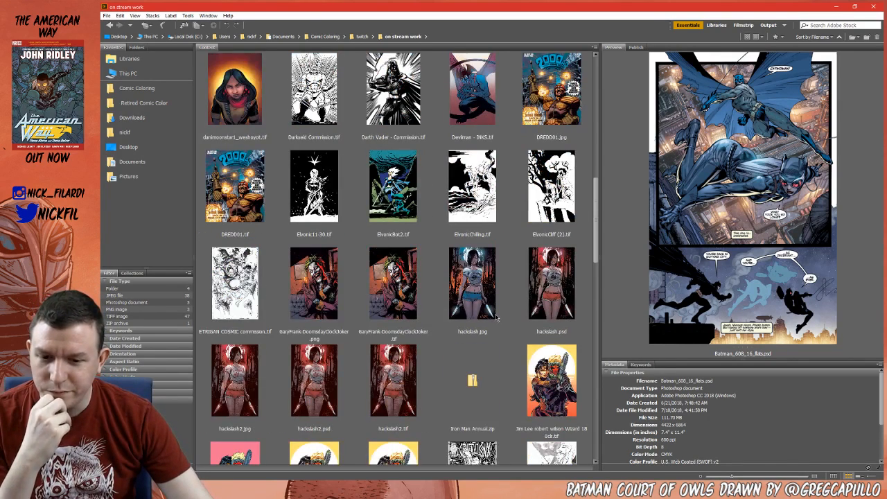
scroll(480, 296, down, 2)
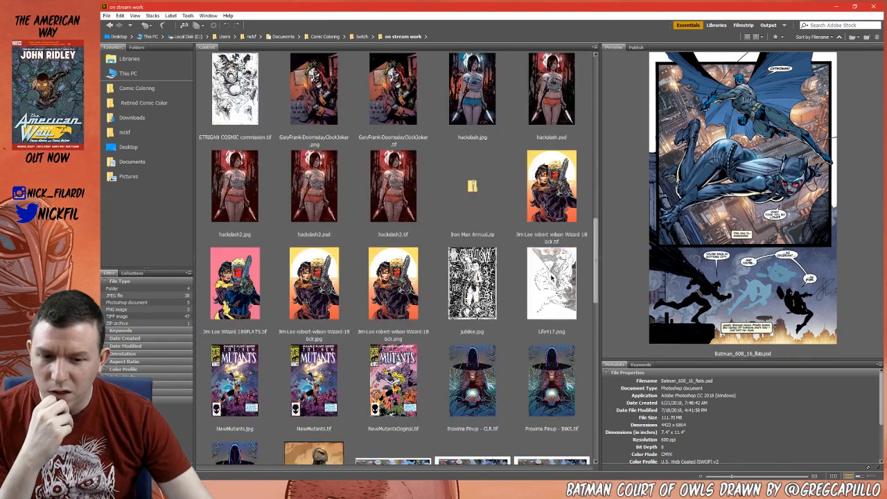
- Compare the previews of the Wizard 180 colour file and Batman_608_16_CLR.jpg, look through the remaining artwork, and return to Photoshop
click(553, 187)
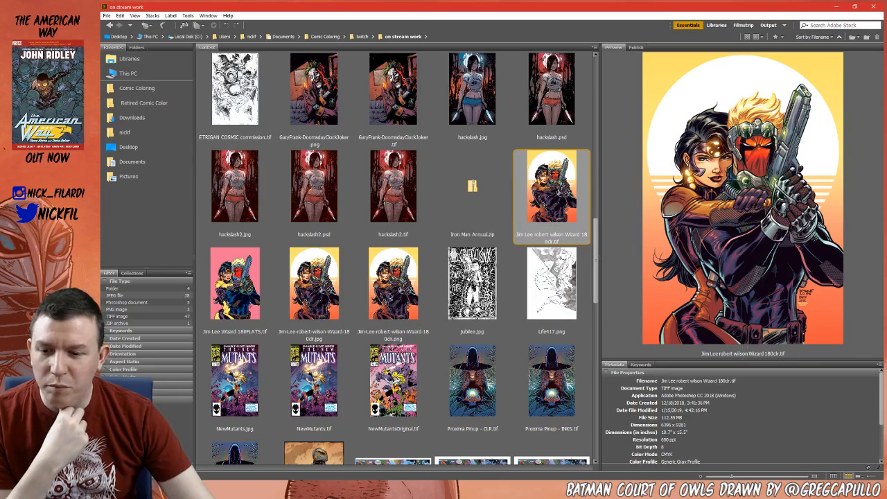
scroll(390, 297, down, 1)
scroll(508, 302, down, 10)
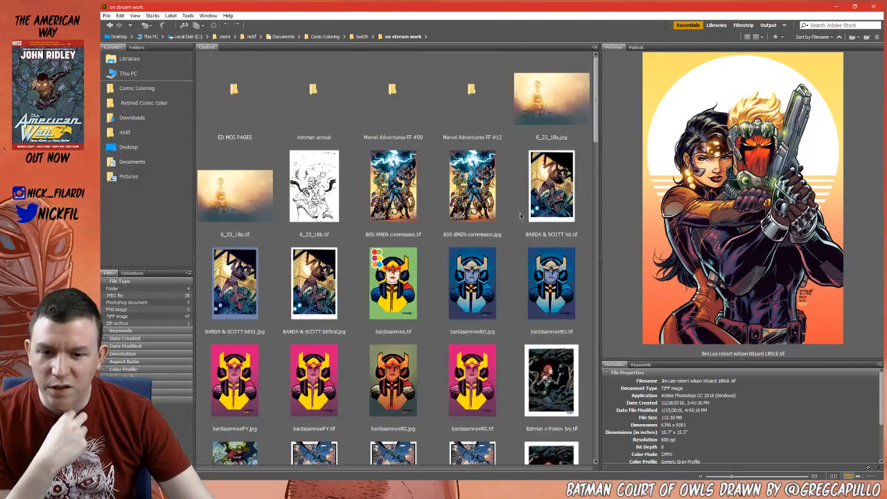
scroll(297, 332, down, 2)
click(336, 308)
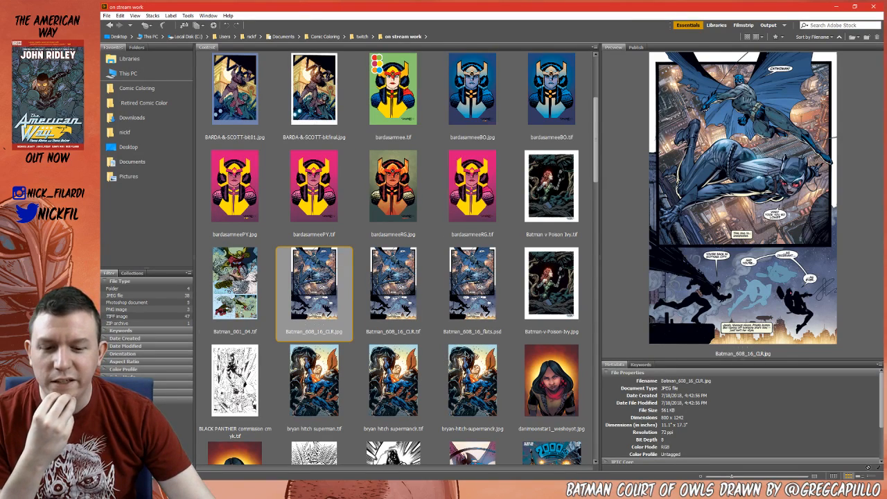
scroll(467, 354, down, 10)
click(549, 109)
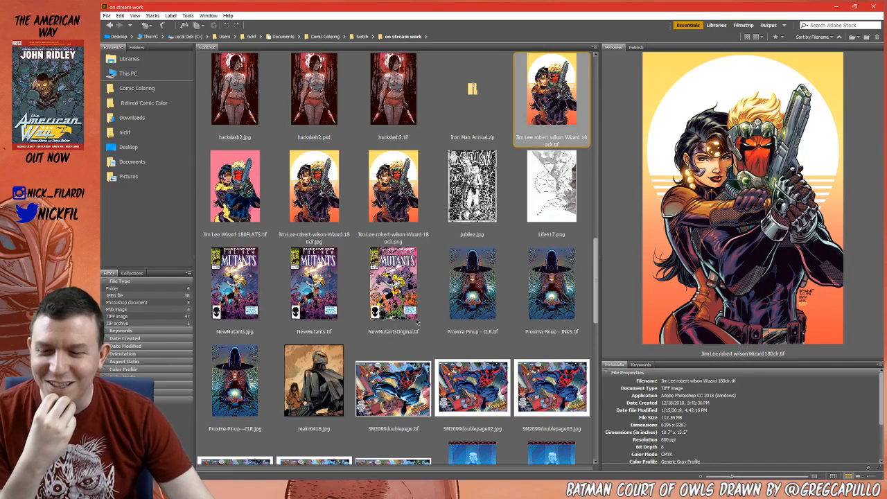
scroll(434, 303, down, 5)
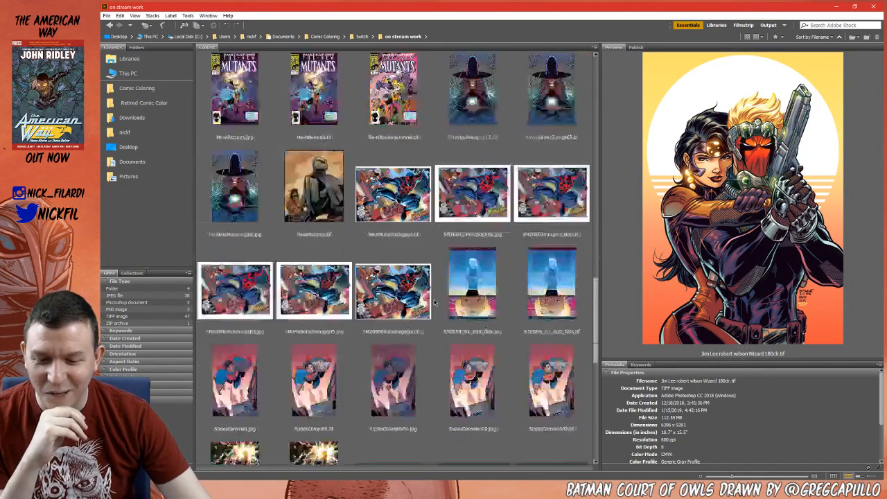
scroll(434, 303, down, 3)
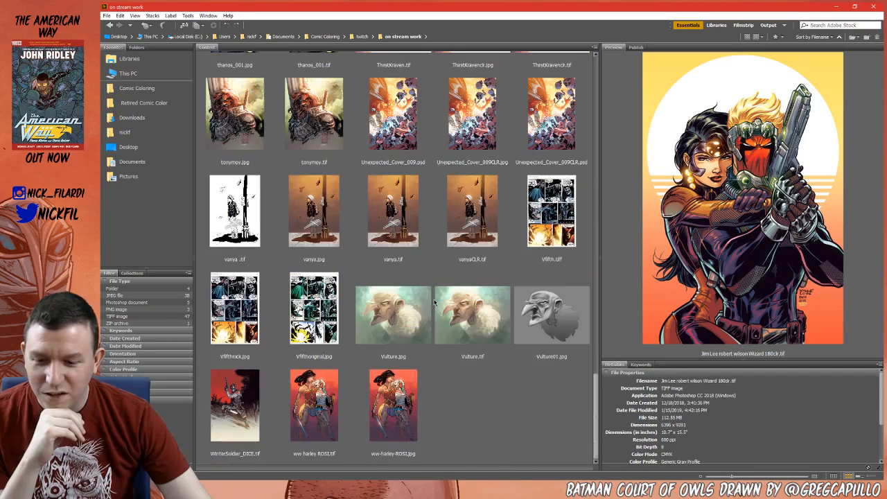
click(880, 5)
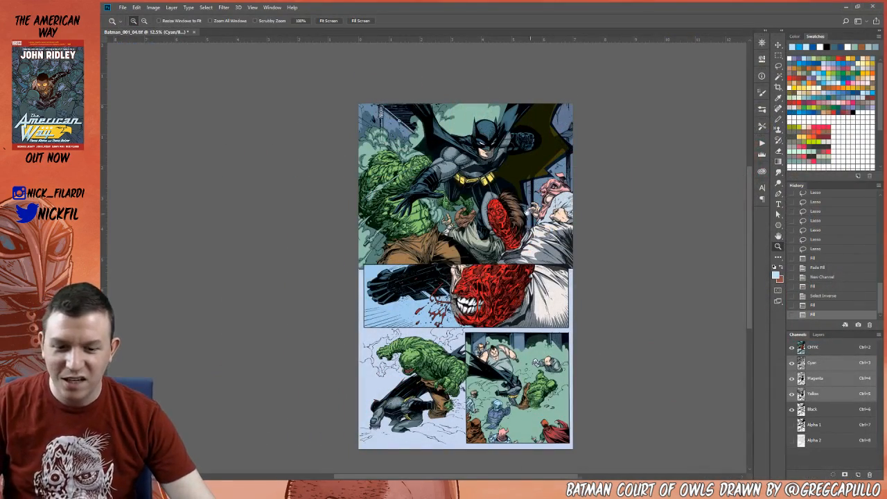
- Add a new layer above the Background, fill it with the pale blue, and lower its opacity to 42%
click(818, 335)
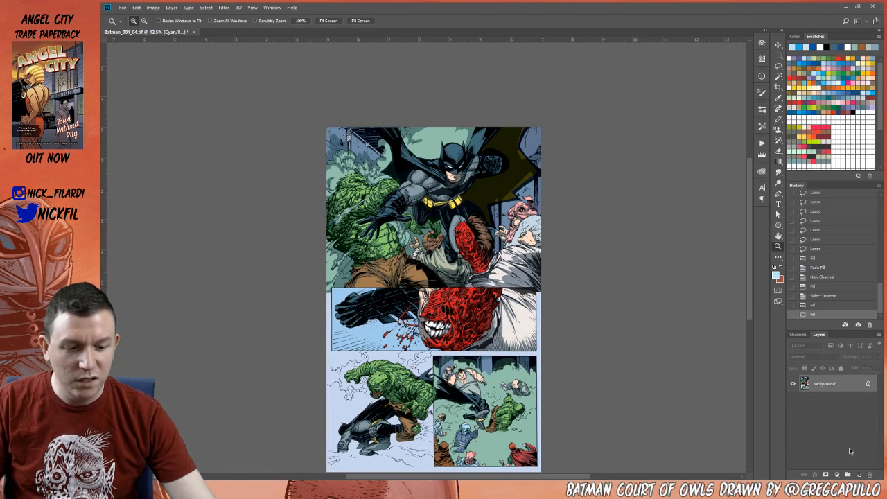
click(858, 475)
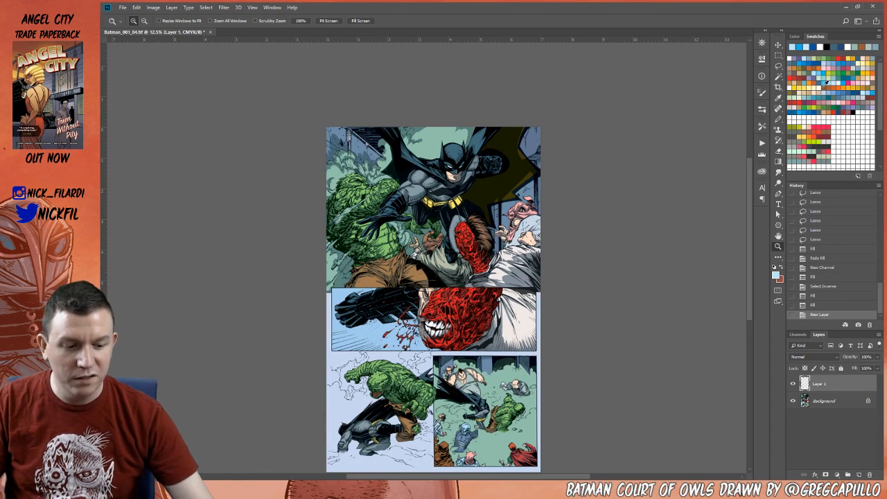
key(alt+BackSpace)
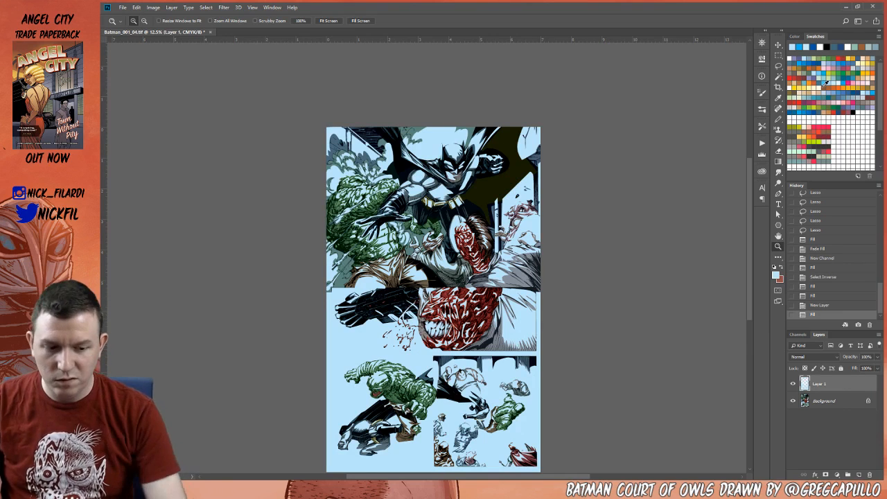
click(878, 357)
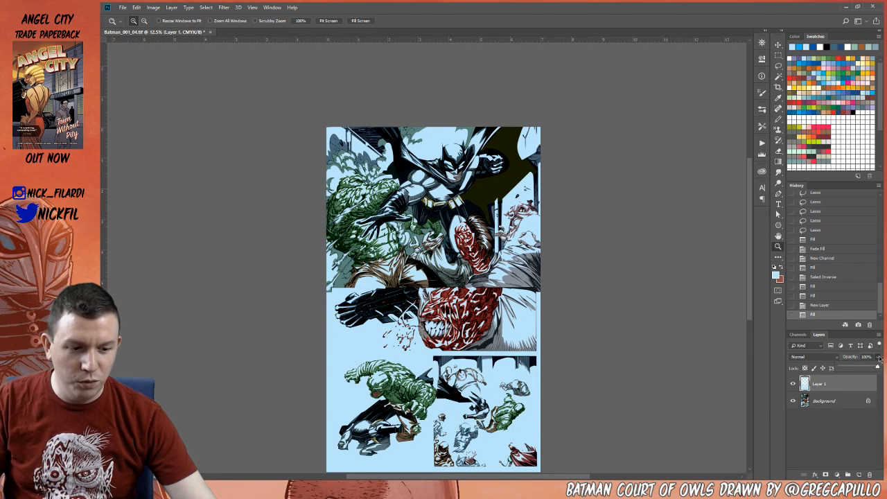
drag(859, 369, 857, 368)
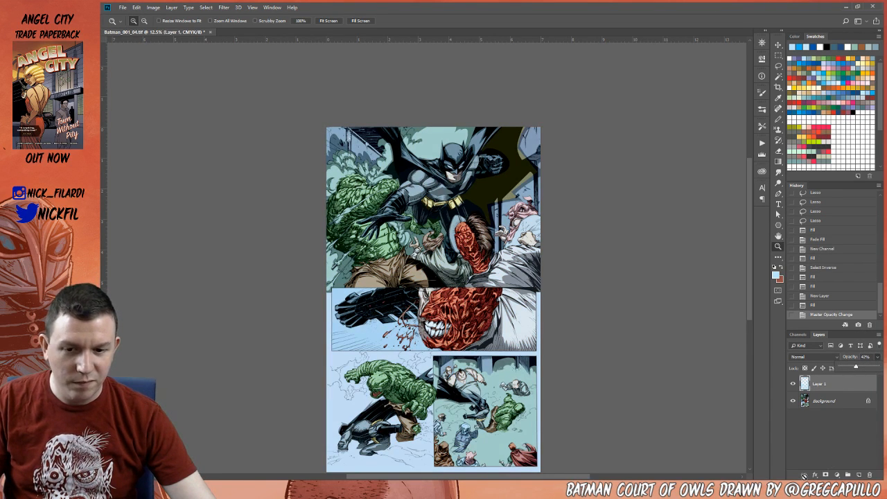
- Select and copy all the line art in the Background layer's Black channel
click(831, 402)
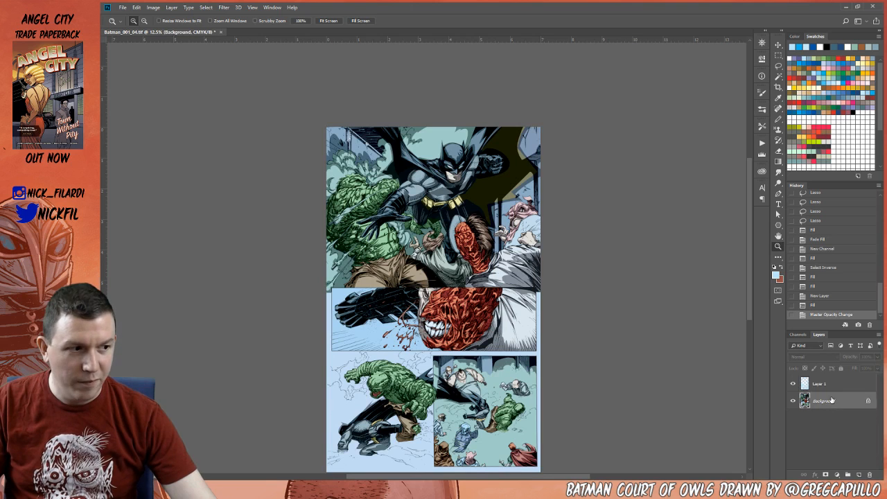
click(803, 336)
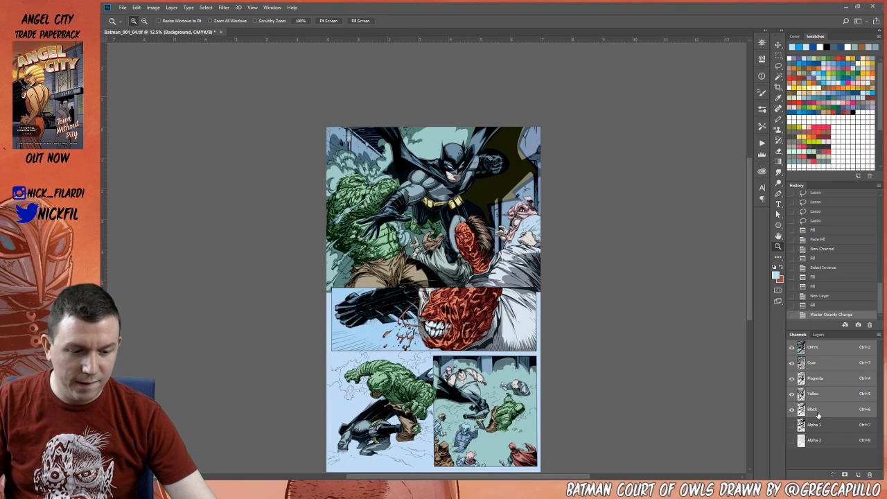
click(816, 410)
key(ctrl+a)
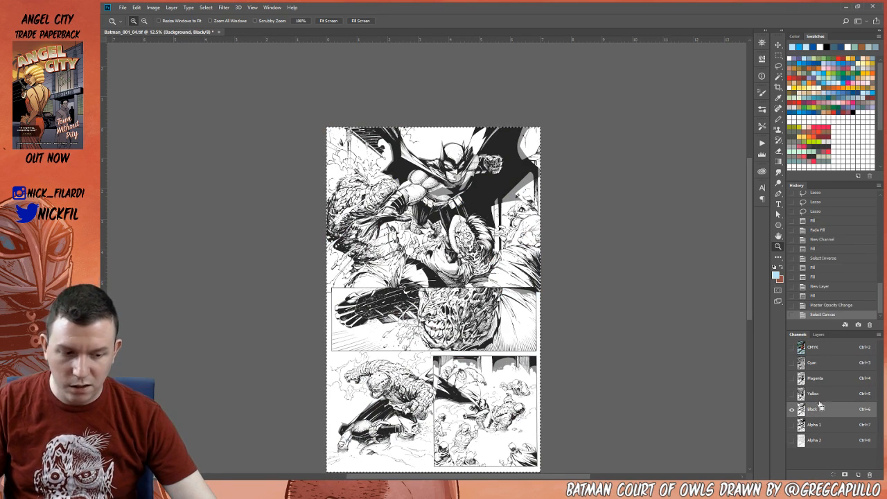
- Fill the Background's Black channel with white, deselect, and return to the composite CMYK view
click(814, 349)
click(824, 411)
key(d)
key(x)
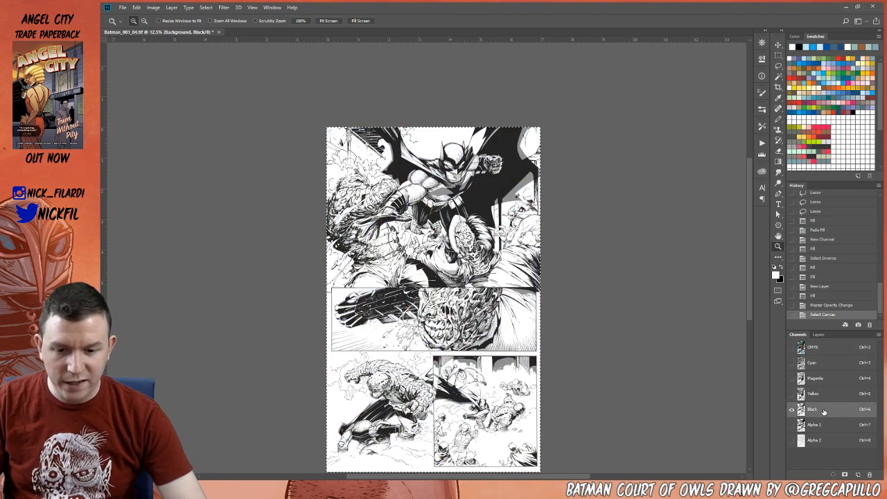
key(alt+BackSpace)
key(ctrl+d)
key(ctrl+2)
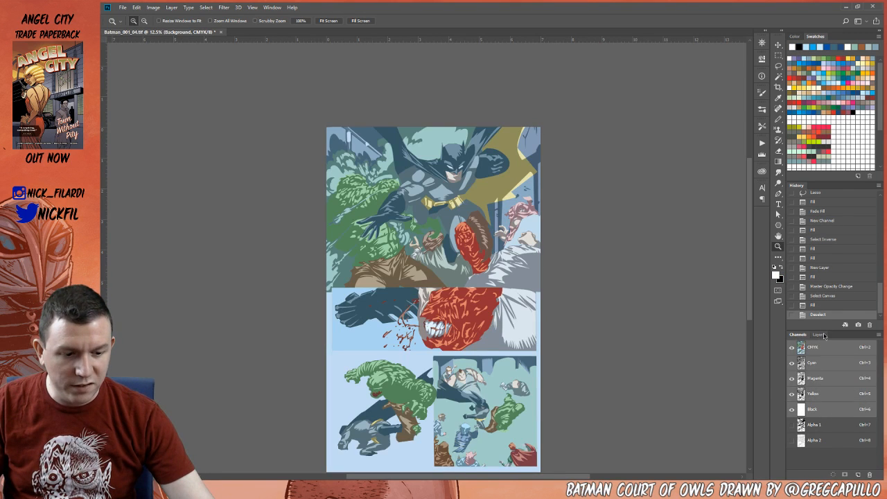
- Compare the page with and without Layer 1, then add a new layer above it and fill it with black
click(819, 334)
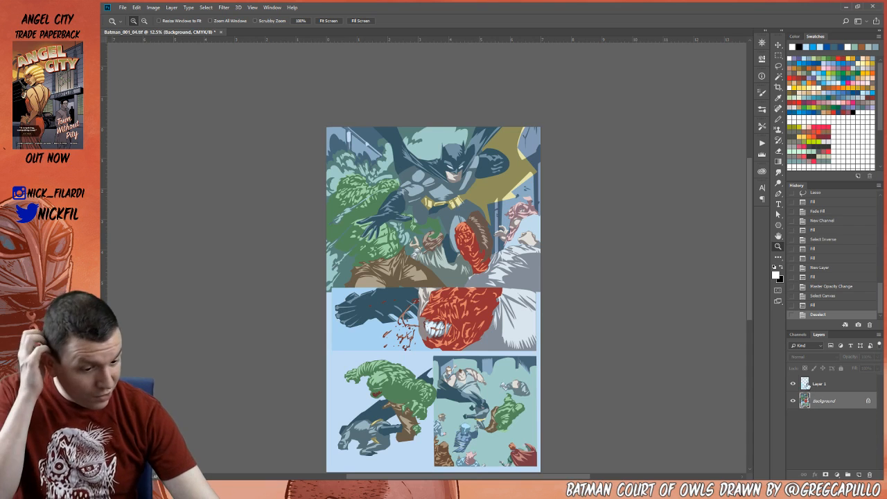
click(795, 385)
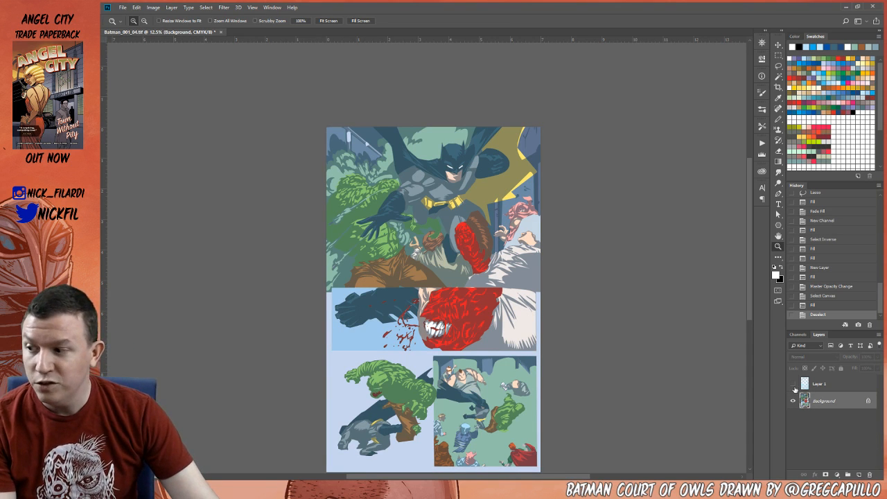
click(794, 385)
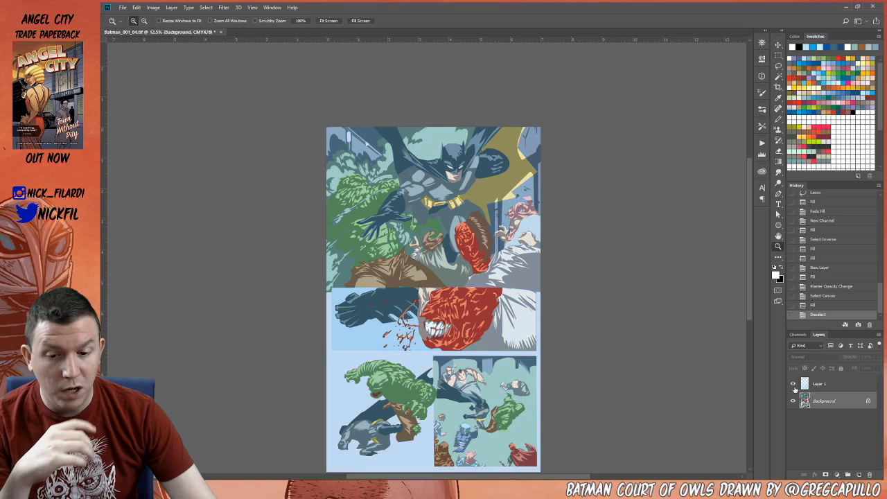
click(834, 384)
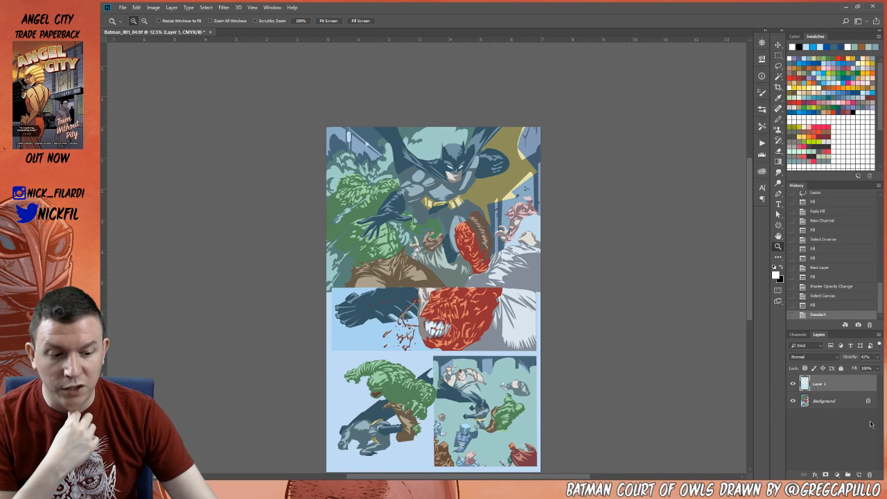
click(858, 474)
key(x)
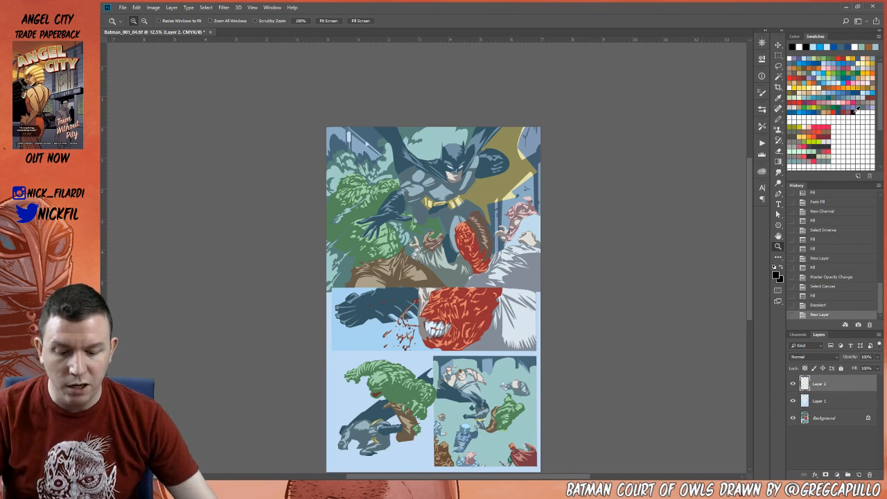
key(alt+BackSpace)
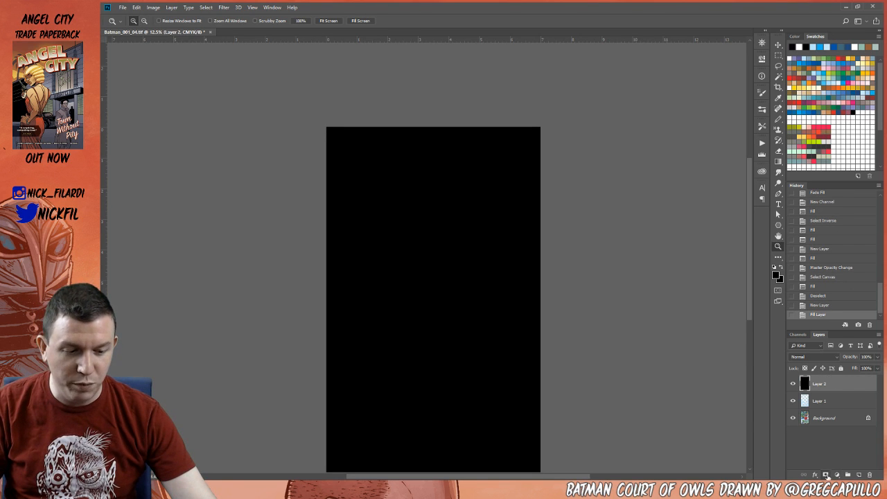
- Add a layer mask to the black layer, paste the copied line art into the mask, and invert it
click(826, 474)
alt+click(819, 383)
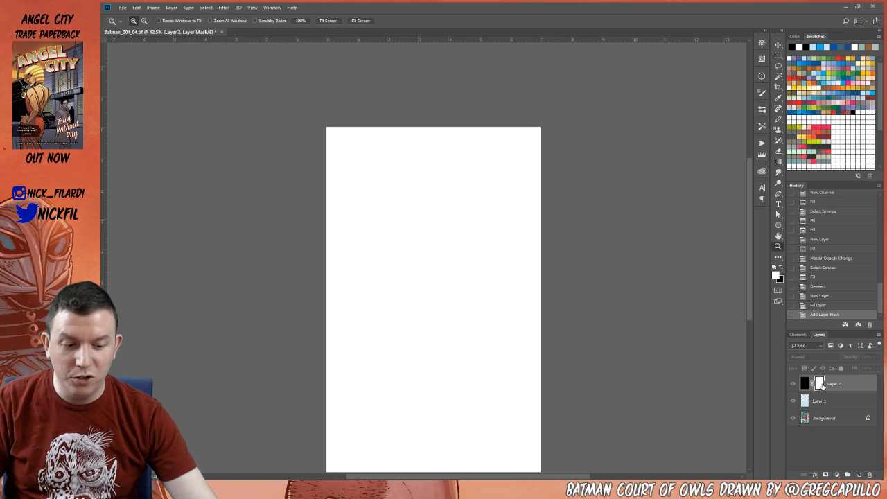
key(ctrl+v)
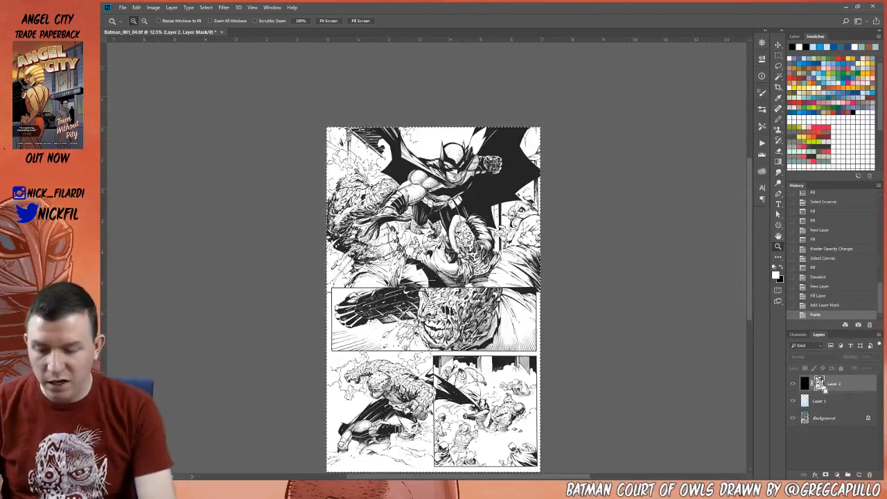
key(ctrl+i)
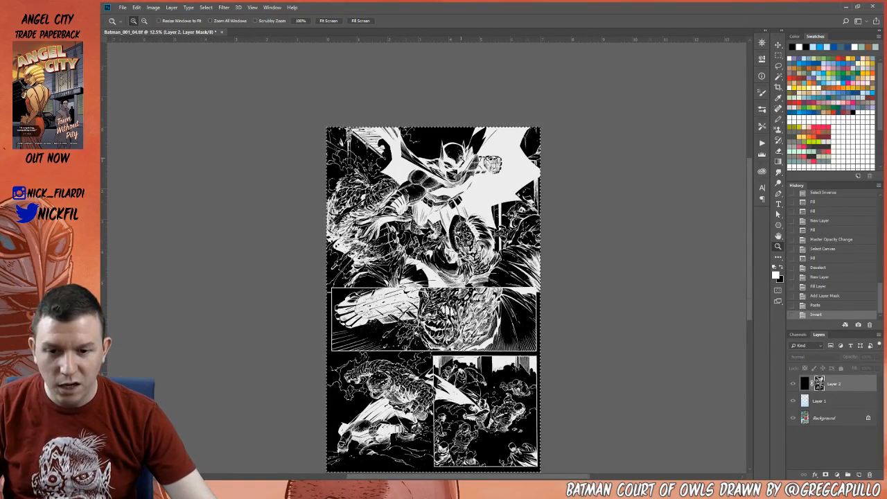
- Check the mask's off-white tone, turn it pure white with Levels using a white input of 229, and deselect
click(461, 158)
click(461, 158)
click(461, 158)
click(524, 323)
key(i)
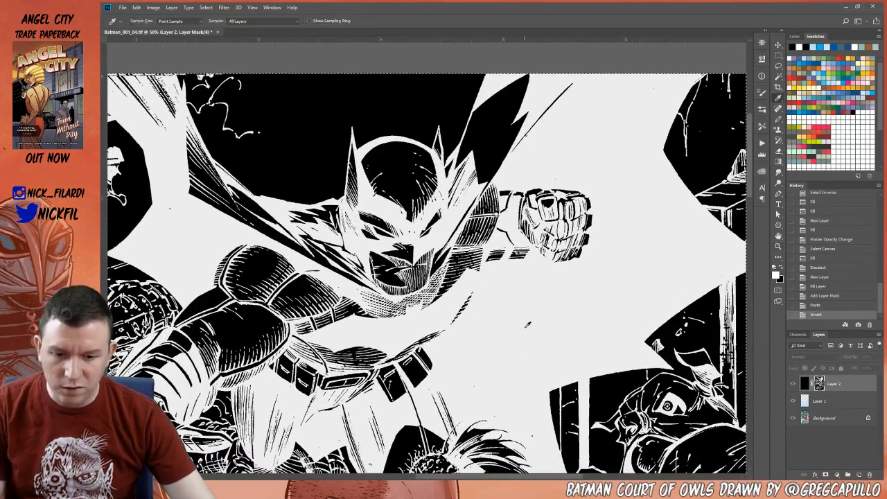
click(775, 275)
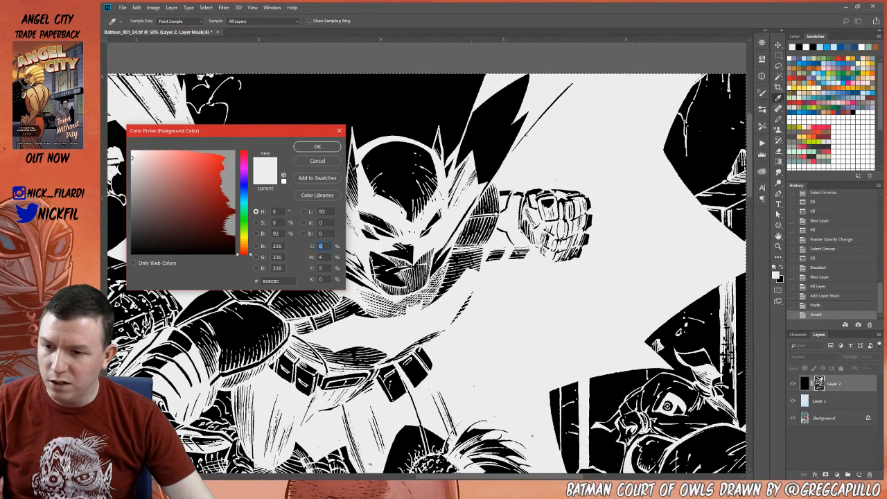
click(327, 162)
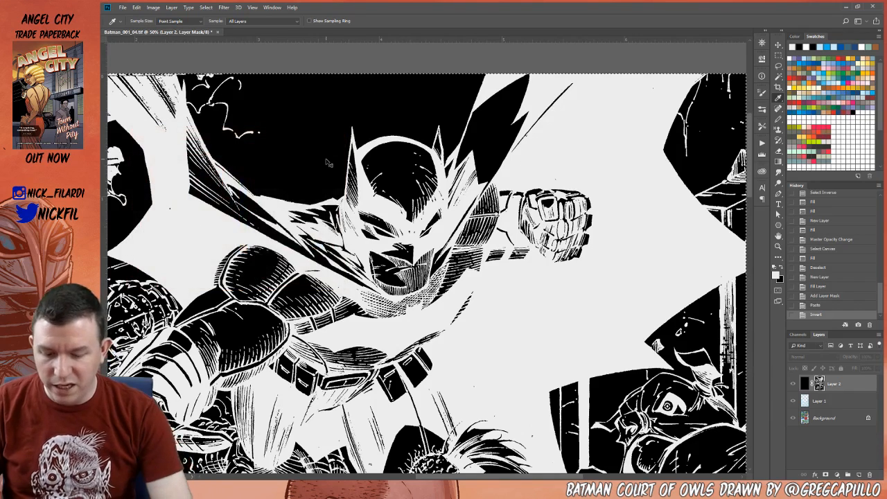
key(ctrl+l)
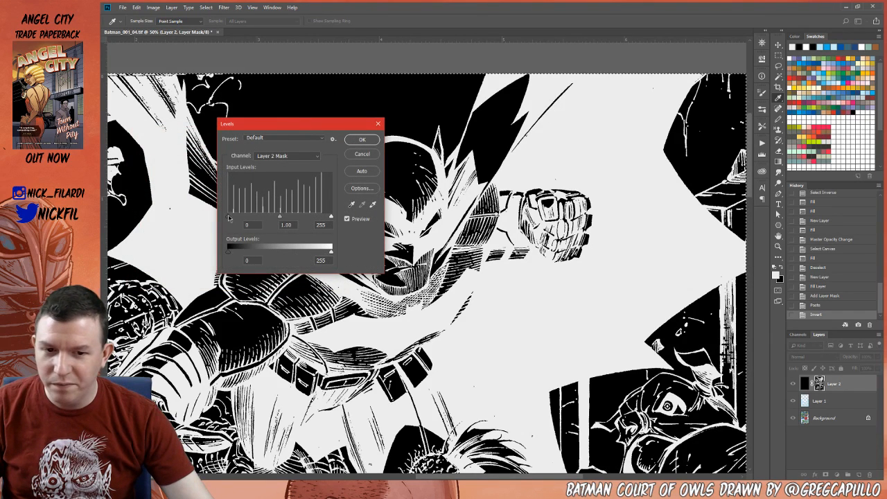
mouse_move(228, 217)
mouse_down()
mouse_move(237, 216)
mouse_move(228, 216)
mouse_up()
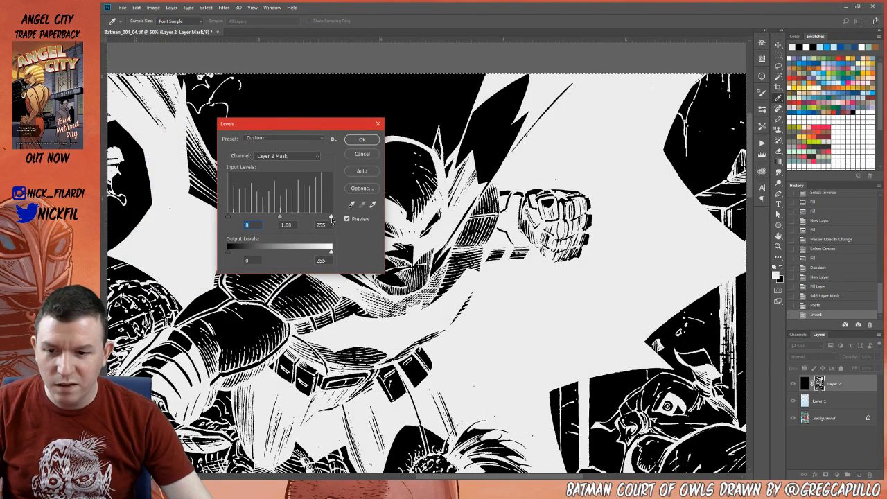
drag(330, 216, 326, 218)
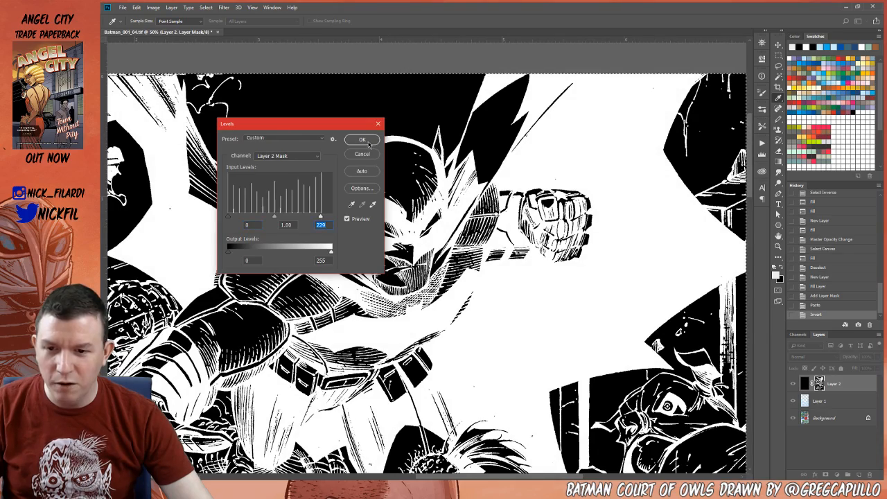
click(368, 142)
key(ctrl+d)
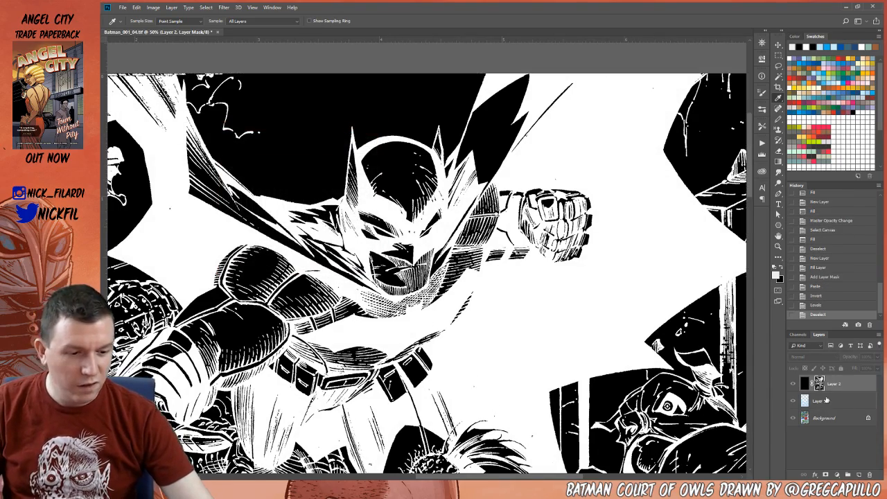
- Shift the hue of the pale blue Layer 1 towards pink with Hue/Saturation
click(820, 401)
key(z)
alt+click(330, 217)
alt+click(330, 217)
alt+click(330, 217)
drag(449, 253, 588, 124)
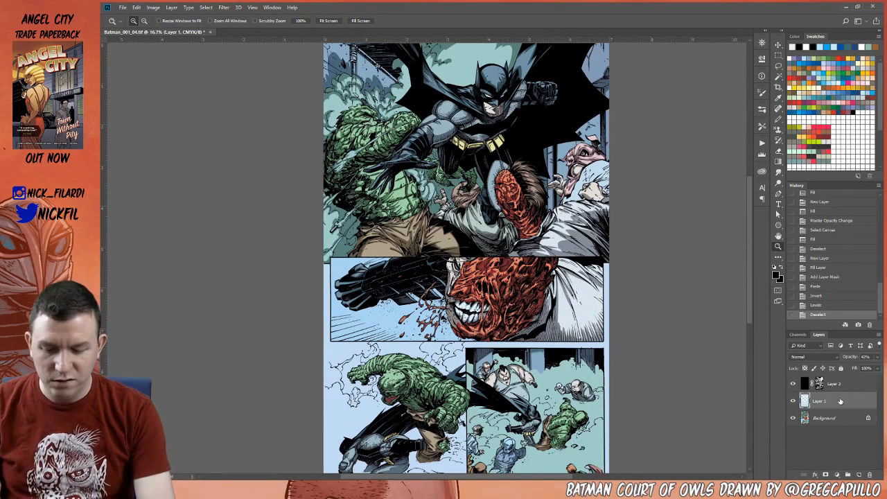
key(ctrl+u)
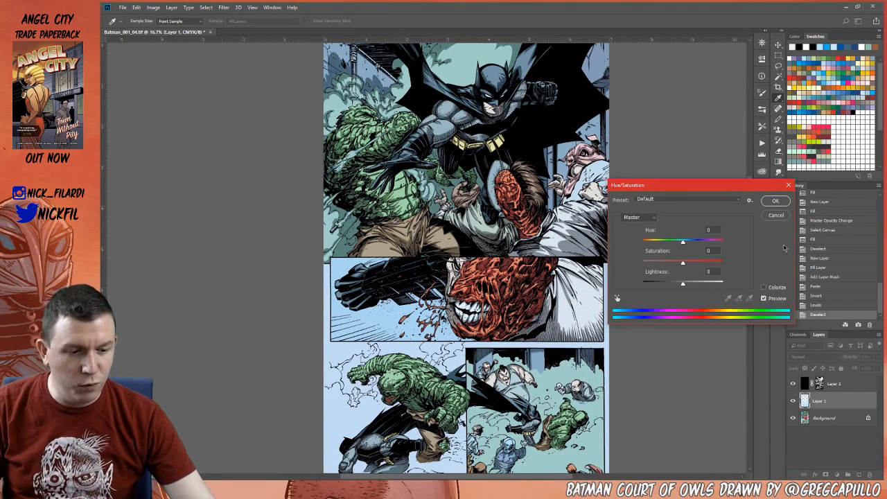
drag(683, 242, 711, 260)
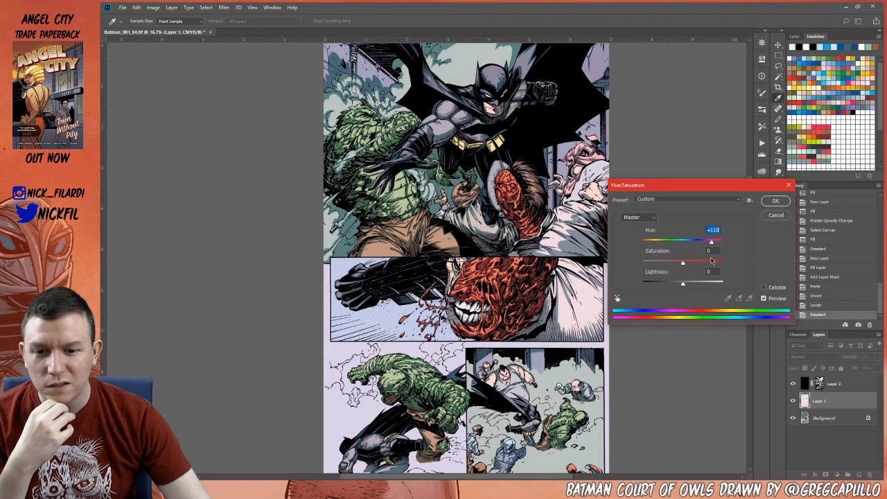
click(774, 202)
- Reduce Layer 1's saturation to -35 with a second Hue/Saturation adjustment
key(z)
key(ctrl+u)
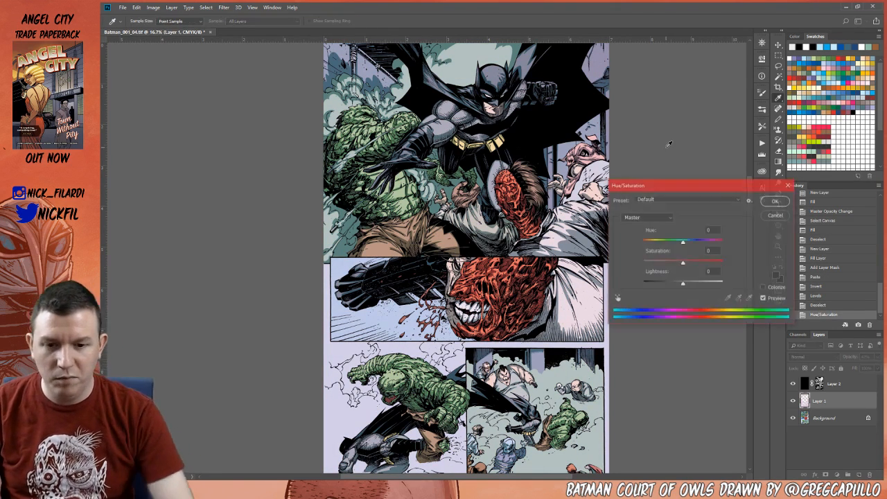
drag(683, 263, 677, 263)
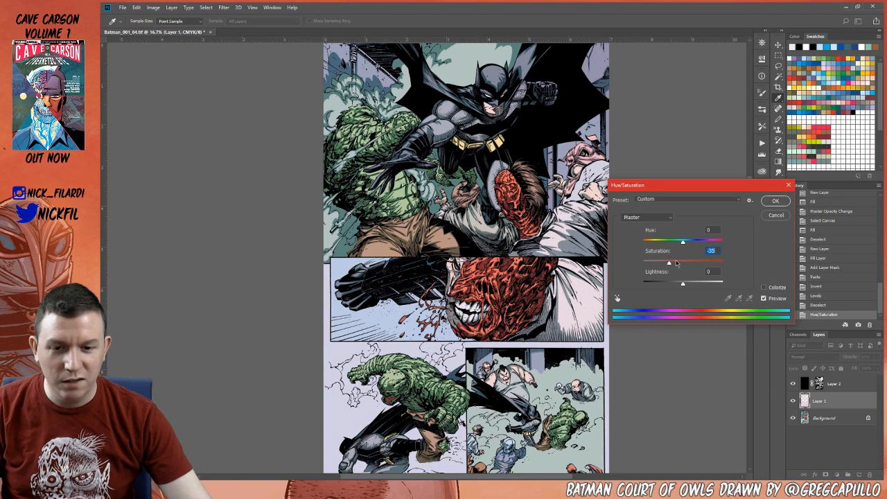
click(777, 200)
- Select the matching colour areas of Layer 1 across the whole page using the Magic Wand with Contiguous turned off
key(w)
key(ctrl+a)
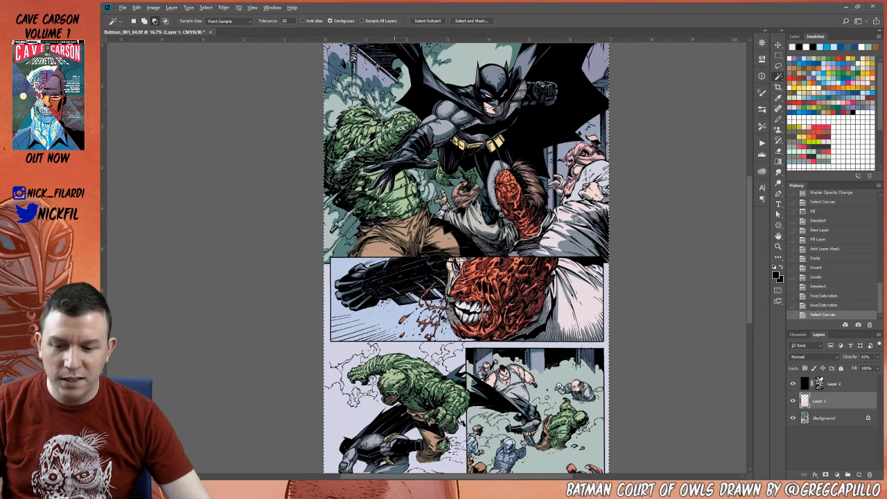
click(389, 391)
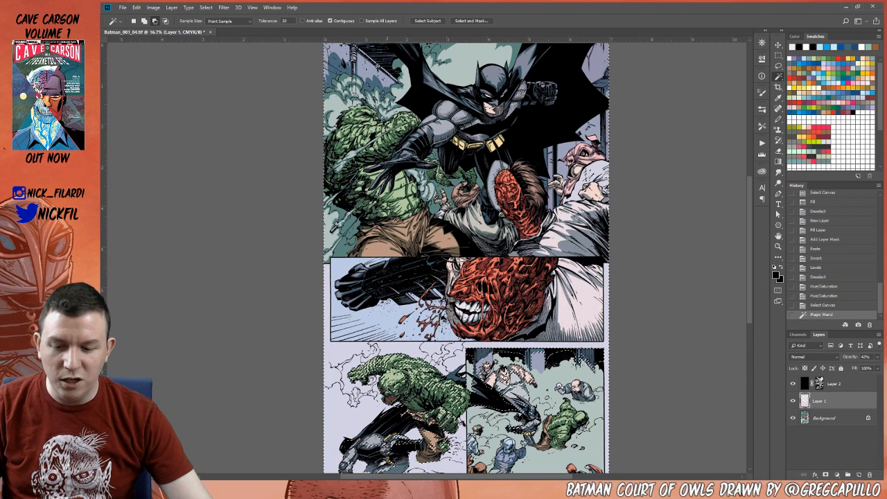
click(330, 21)
alt+click(564, 328)
mouse_move(460, 122)
mouse_down()
mouse_move(406, 230)
mouse_move(461, 138)
mouse_up()
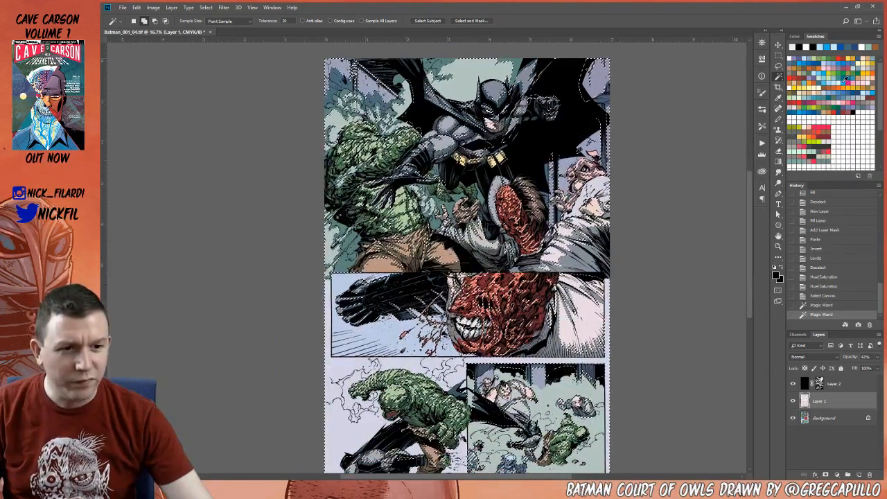
- Set the foreground colour to cyan with C 100, M 0, Y 0, K 0 and hide the selection outline
click(844, 82)
key(ctrl+h)
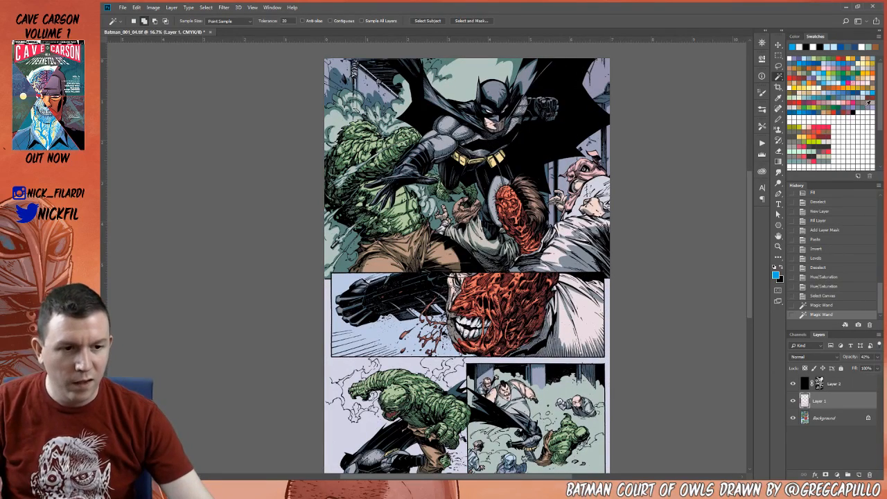
click(776, 276)
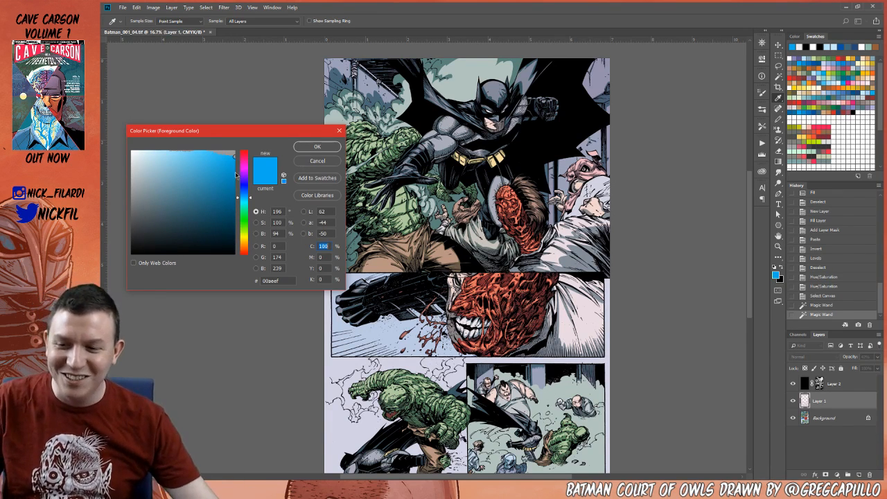
click(327, 162)
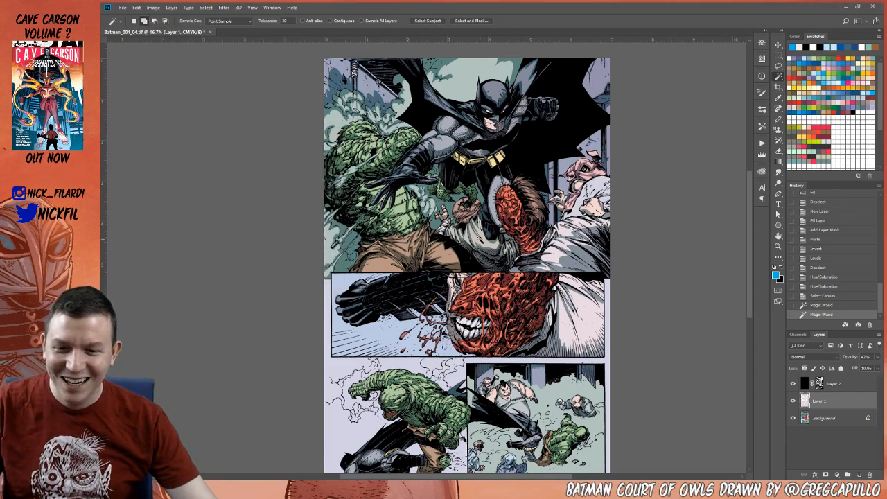
- Choose the magenta-pink swatch as foreground colour and fill the selected areas of Layer 1 with it
drag(535, 270, 553, 260)
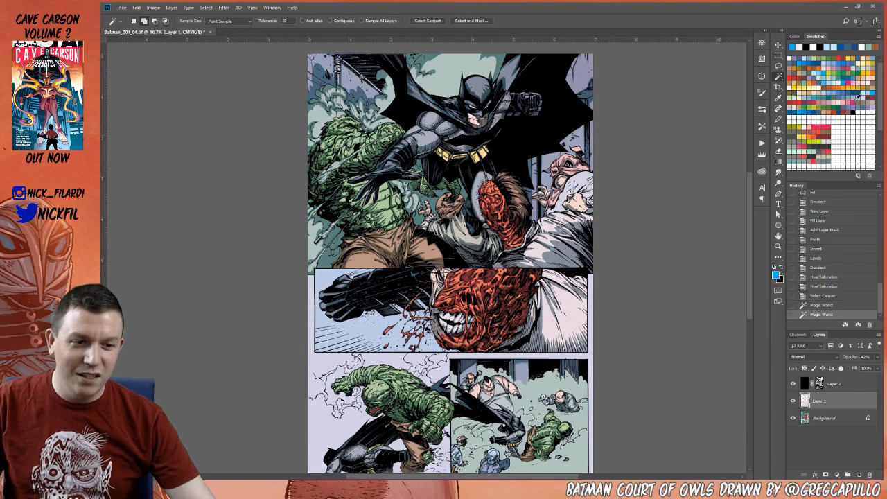
click(853, 103)
key(alt+BackSpace)
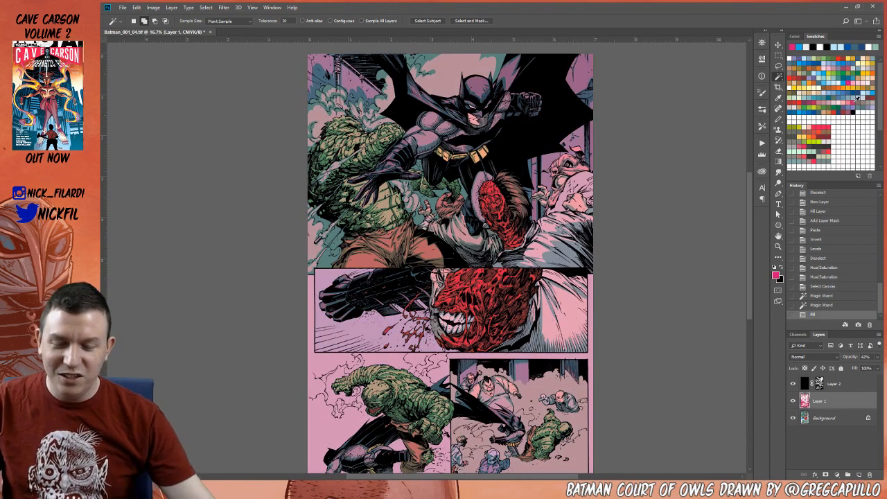
drag(559, 182, 548, 213)
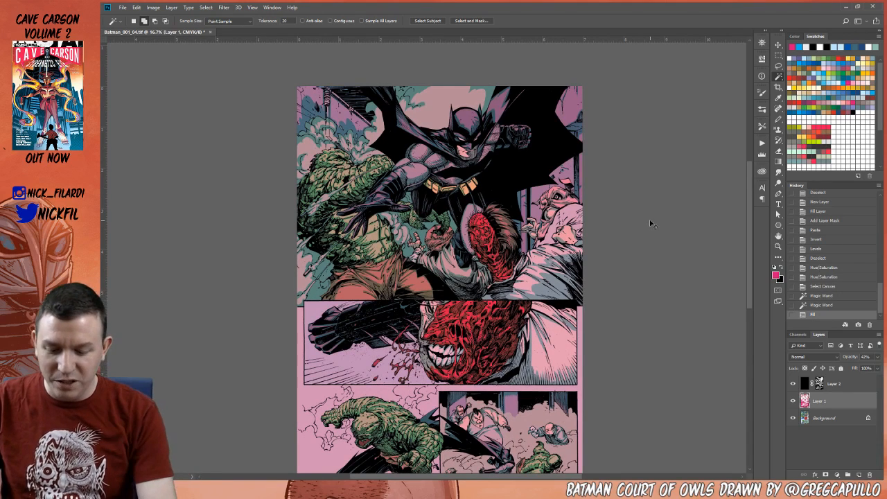
- Shift the hue of the selected areas of Layer 1 to +82 with a Hue/Saturation adjustment
key(ctrl+u)
click(666, 243)
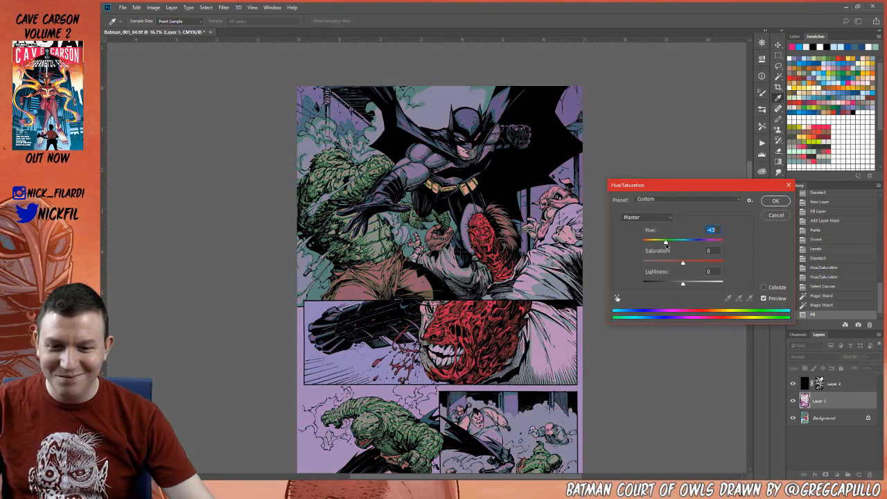
drag(666, 244, 650, 245)
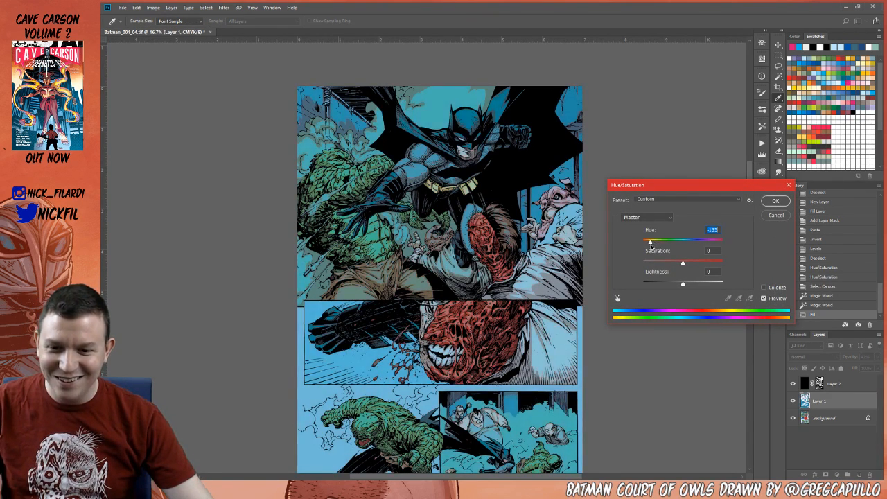
drag(627, 400, 571, 310)
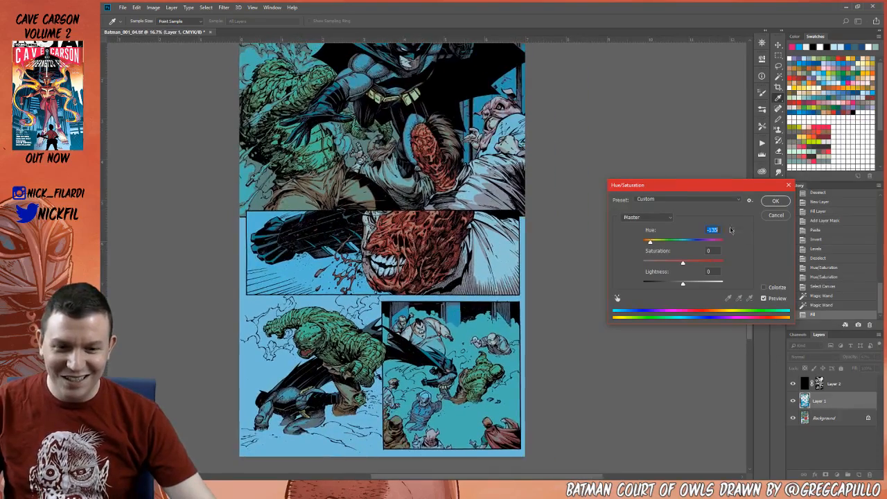
click(707, 244)
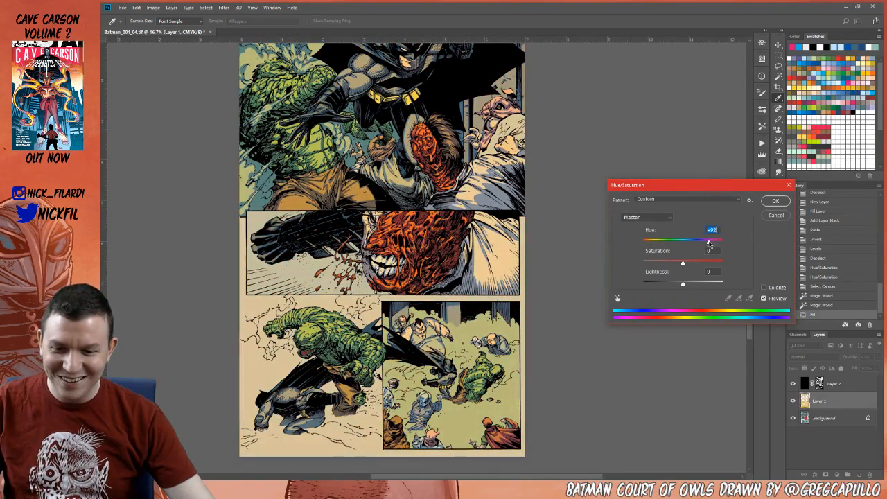
drag(427, 185, 448, 276)
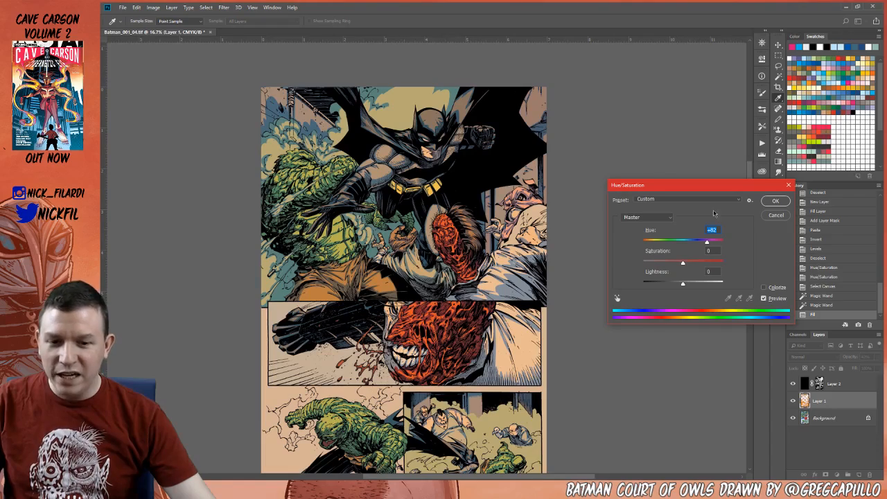
click(775, 201)
- Invert the selection, fill the remaining areas of Layer 1 with the dark blue swatch and fade the fill
key(z)
key(ctrl+minus)
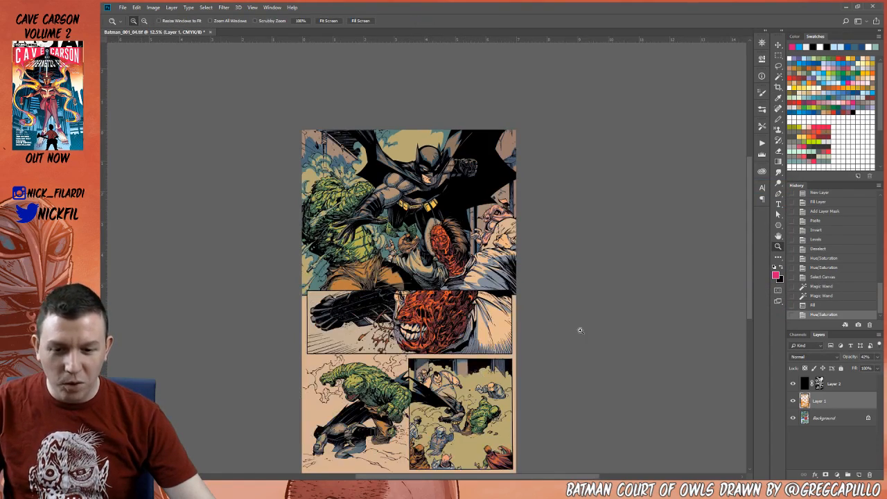
key(ctrl+shift+i)
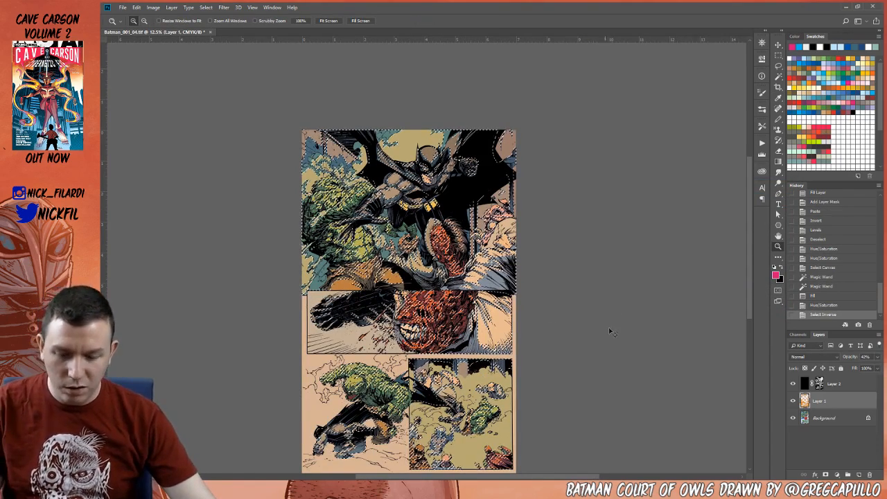
click(862, 89)
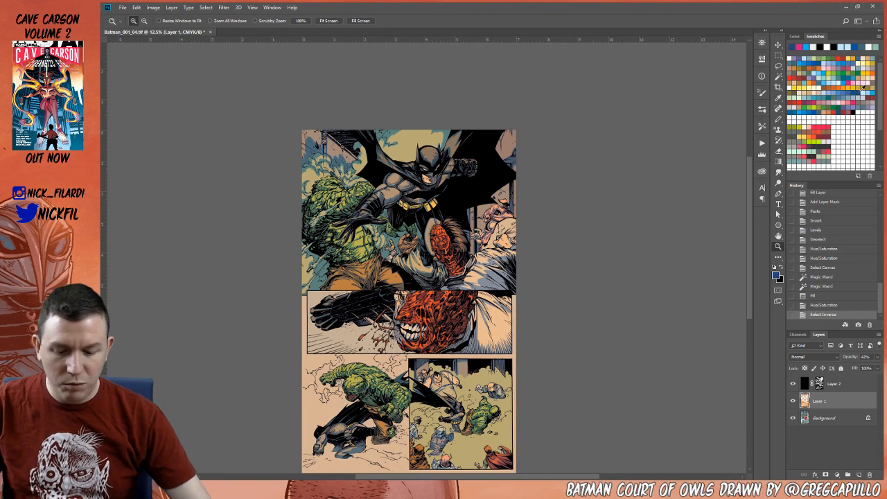
key(alt+BackSpace)
key(ctrl+shift+f)
key(Return)
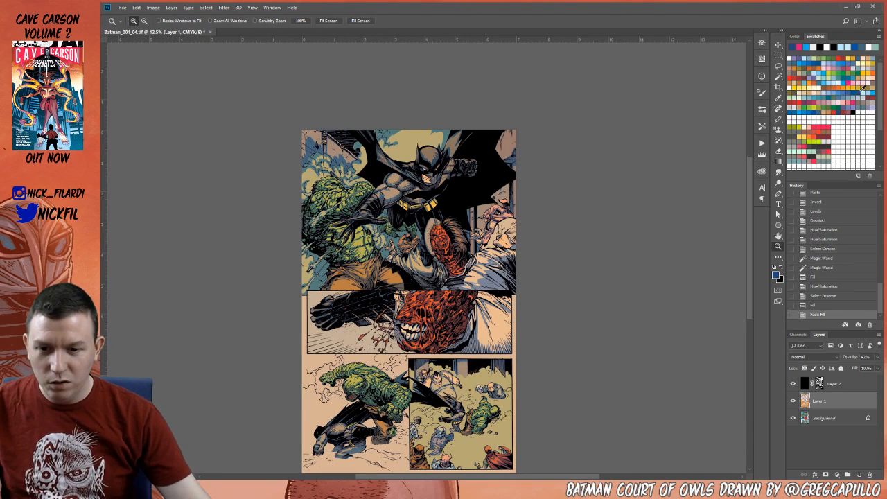
- Build up three faded fills of the dark red swatch over the selected areas of Layer 1
click(847, 57)
key(alt+BackSpace)
key(ctrl+shift+f)
key(Return)
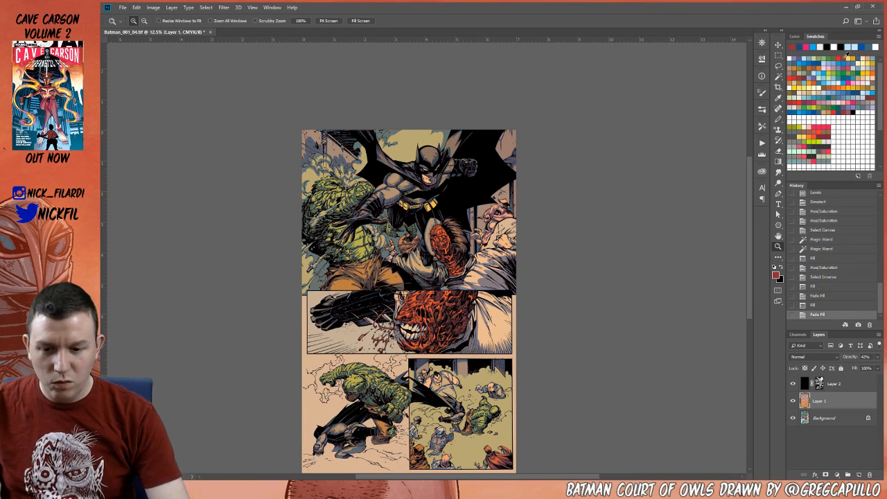
key(alt+BackSpace)
key(ctrl+shift+f)
key(Return)
key(alt+BackSpace)
key(ctrl+shift+f)
key(Return)
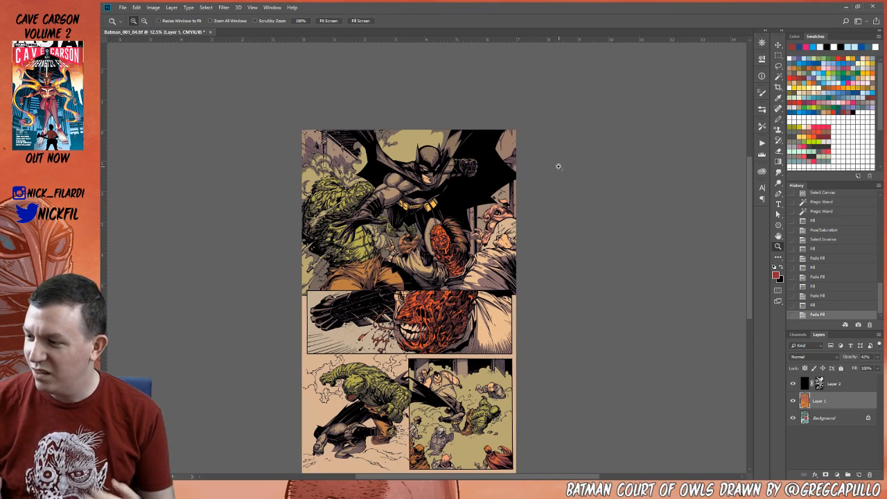
- Fill the selected areas of Layer 1 with dark red again without fading, and add a faded dark blue fill over it
click(464, 205)
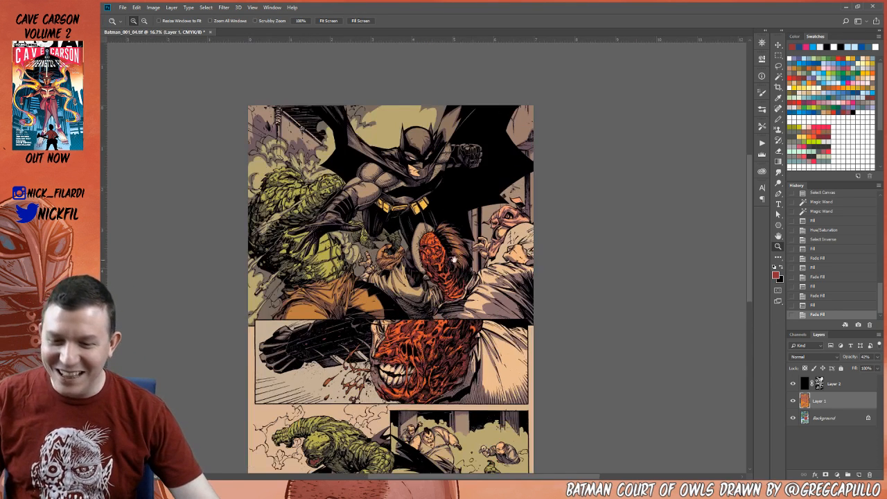
drag(453, 259, 517, 322)
drag(545, 386, 537, 281)
alt+click(489, 226)
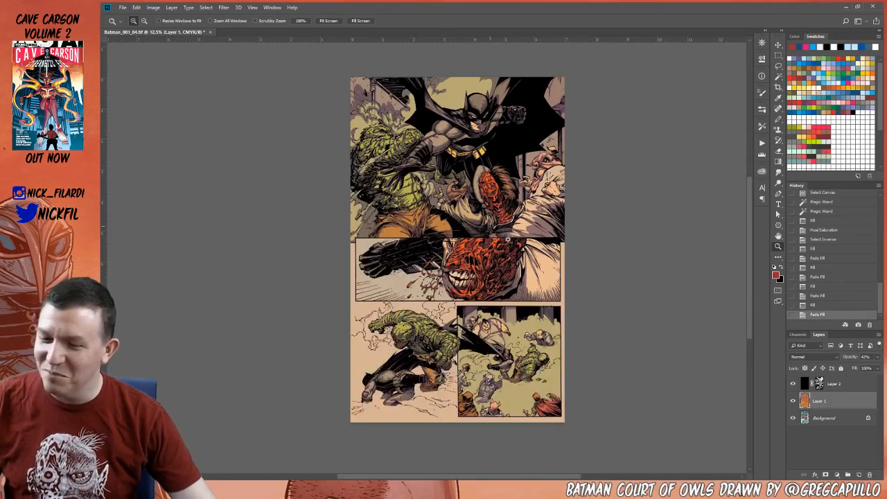
drag(534, 193, 520, 244)
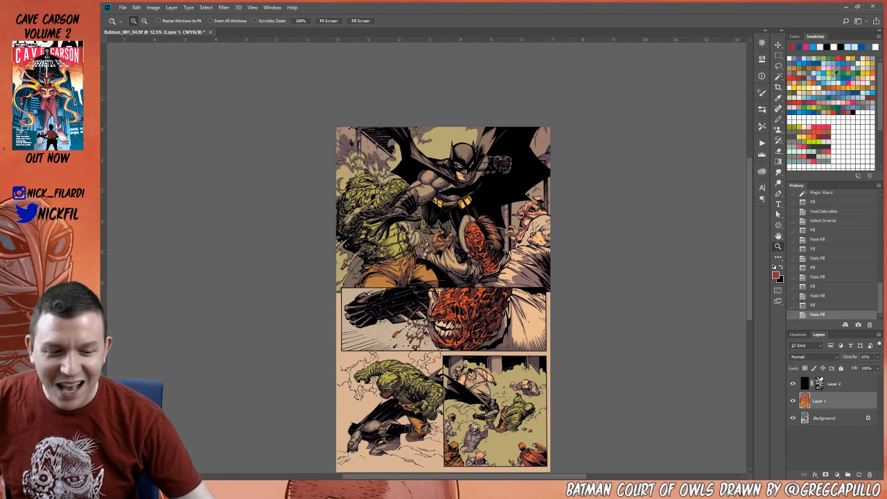
key(alt+BackSpace)
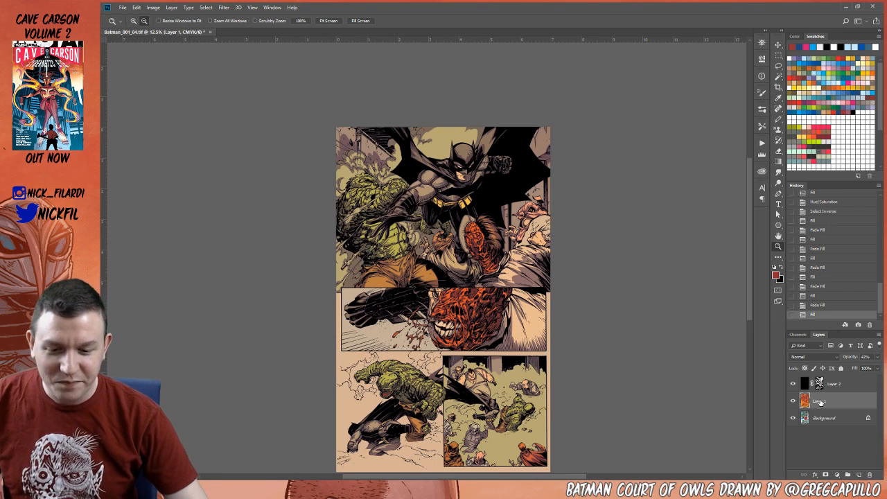
click(857, 90)
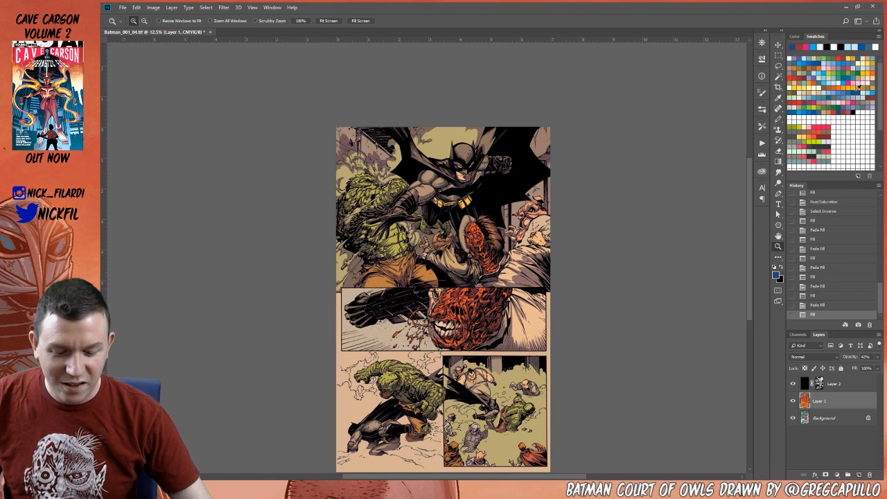
key(alt+BackSpace)
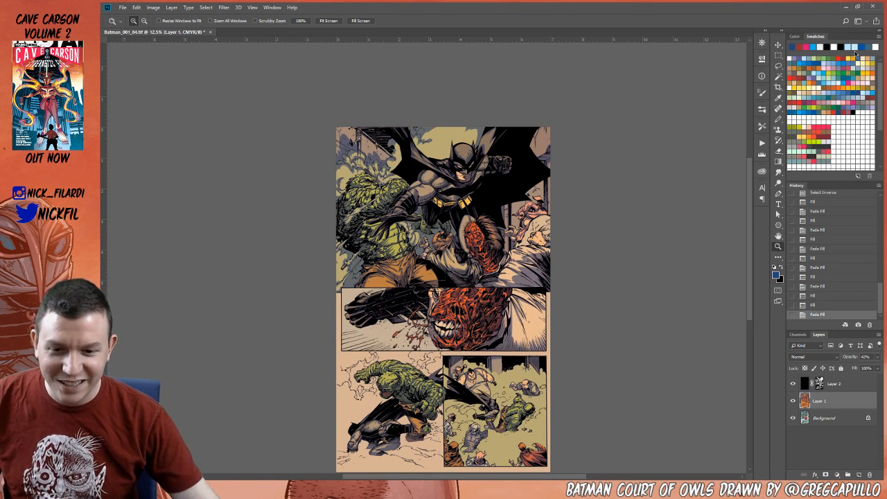
- Set Layer 1's opacity to 43% and clear the fill from its selected areas
click(878, 357)
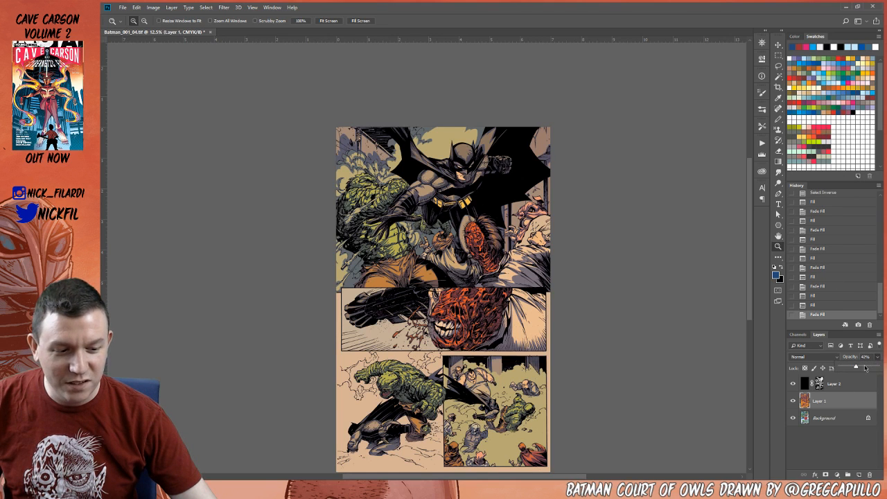
drag(847, 367, 856, 367)
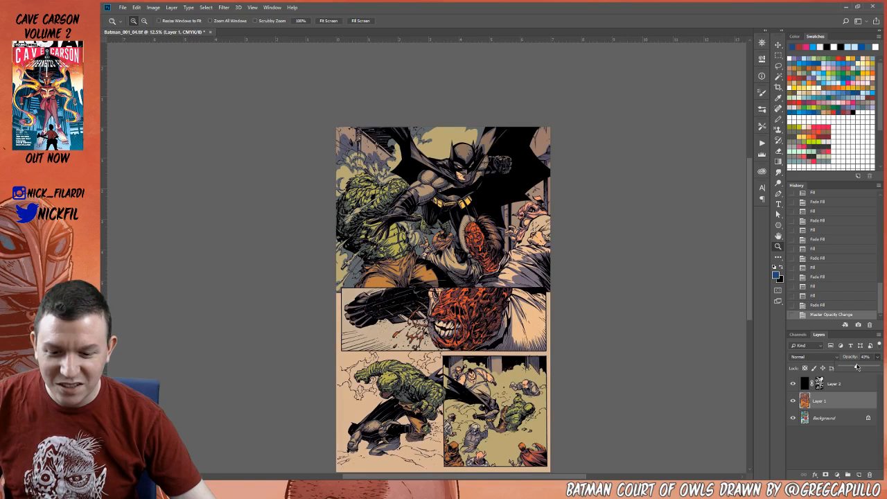
drag(461, 320, 450, 296)
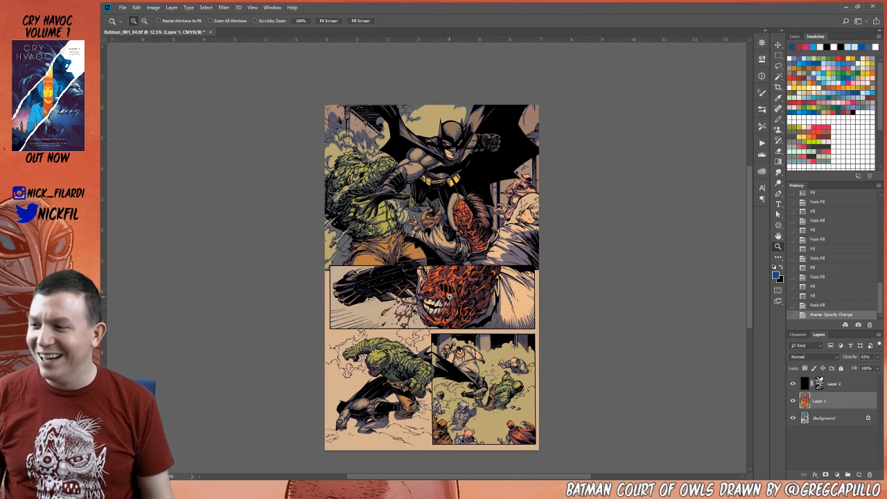
drag(540, 286, 566, 250)
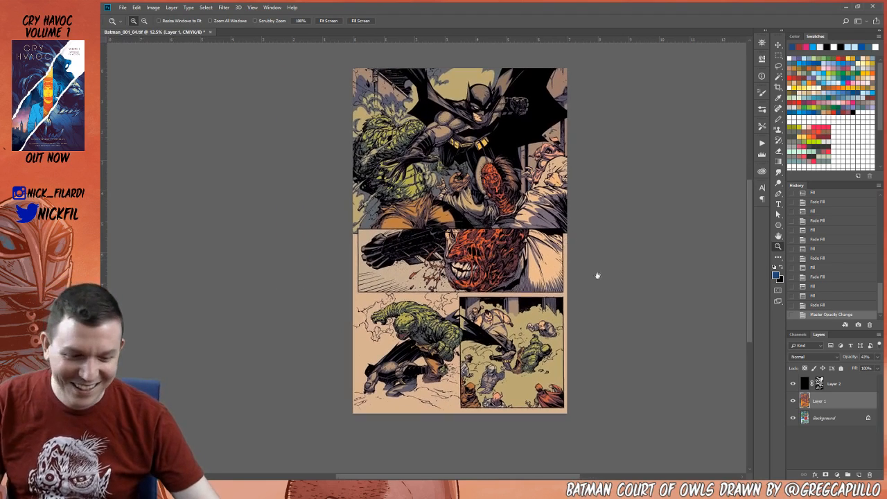
key(Delete)
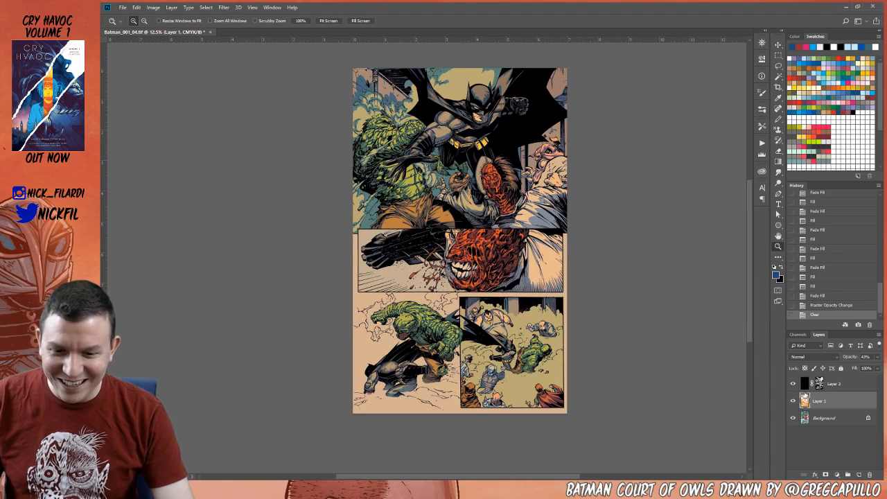
- Invert the selection back and fill the light areas of Layer 1 with the bright yellow swatch
key(ctrl+shift+i)
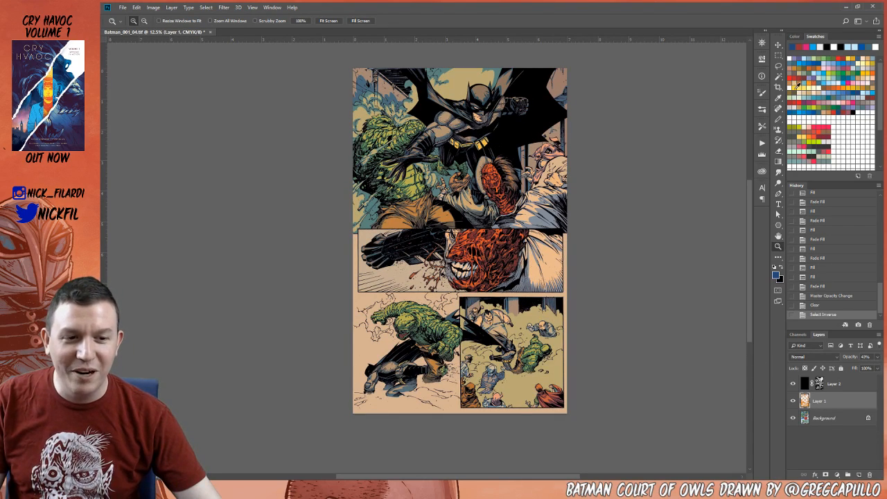
click(792, 88)
drag(586, 197, 563, 230)
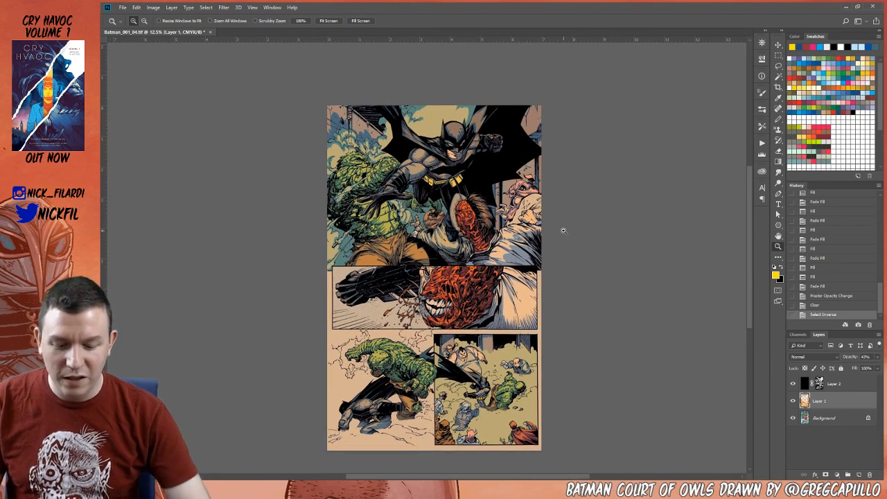
key(alt+BackSpace)
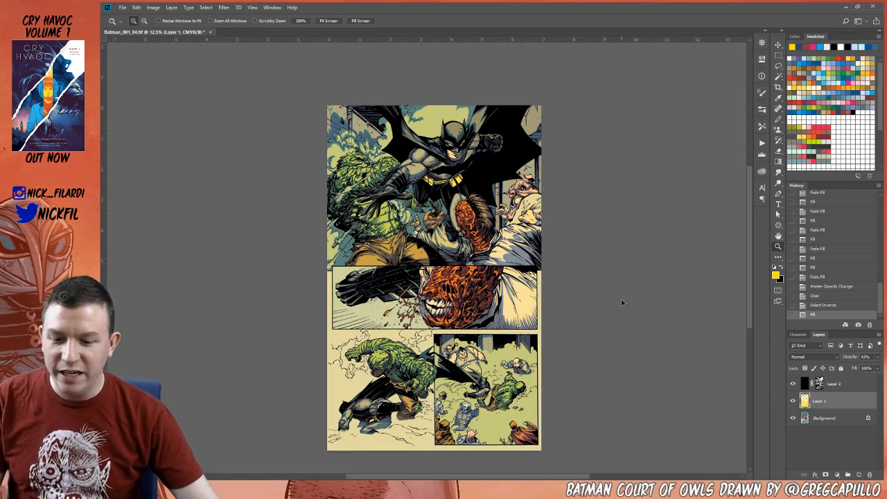
- Invert the selection and fill the other areas of Layer 1 with muted purple, replacing a faded fill with a full-strength one
key(ctrl+shift+i)
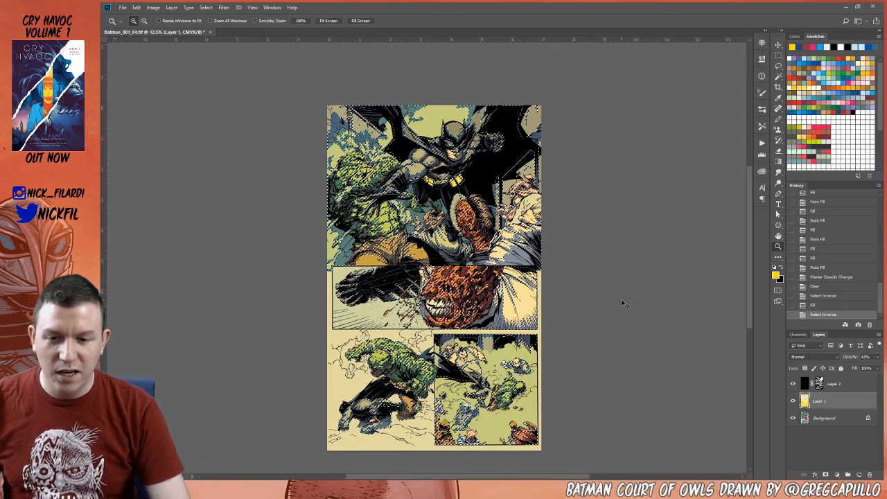
click(847, 102)
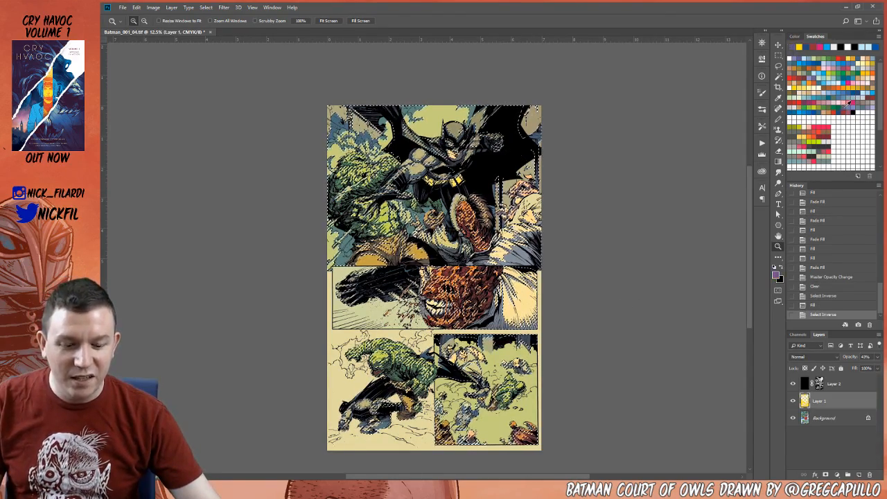
key(alt+BackSpace)
key(ctrl+shift+f)
key(Return)
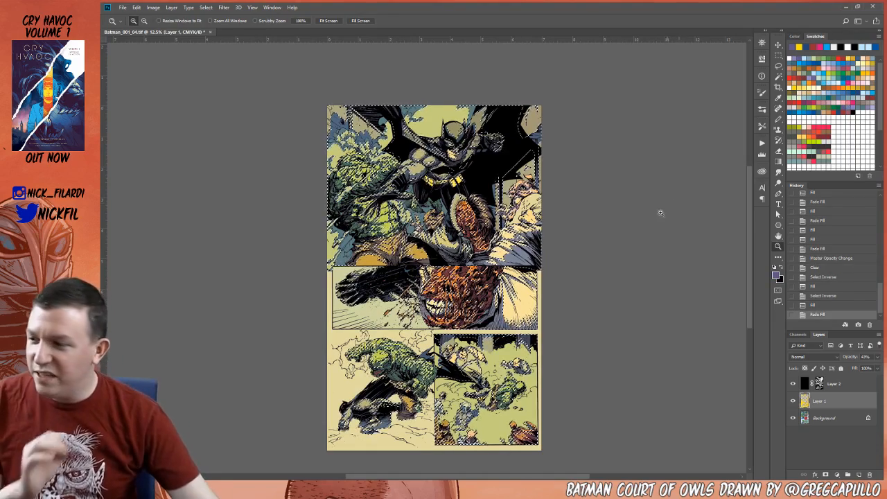
click(837, 296)
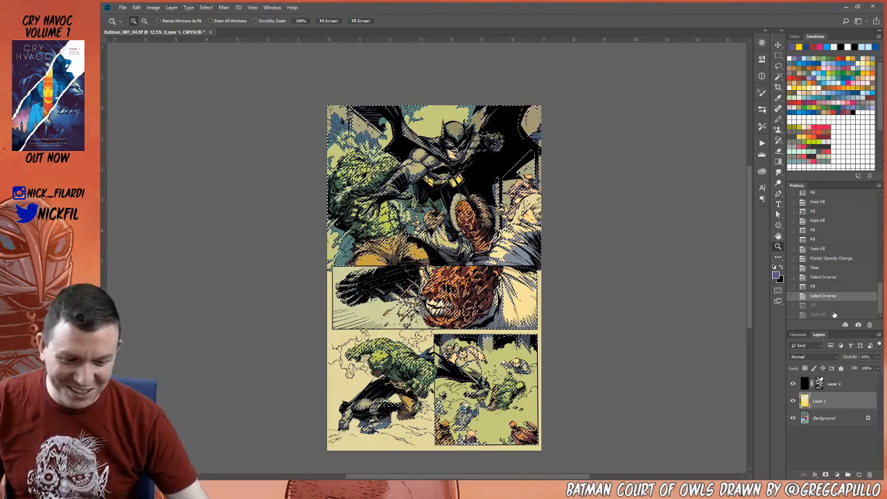
key(alt+BackSpace)
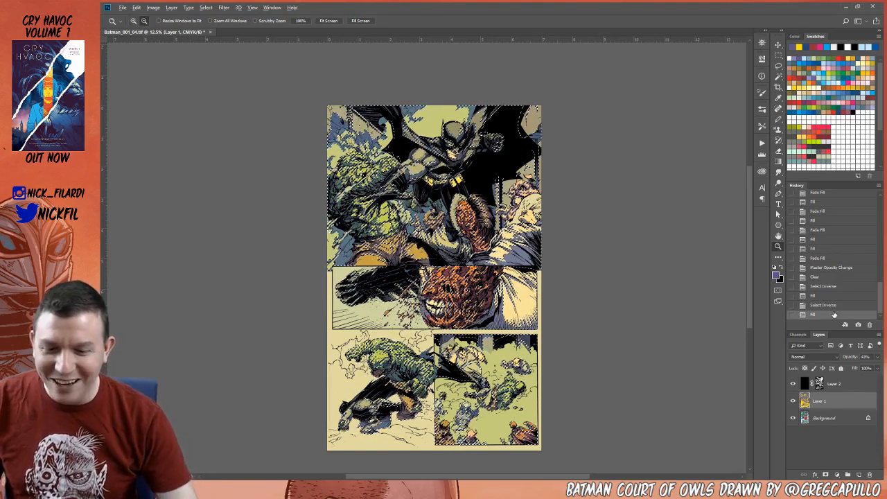
- Raise Layer 1's opacity to 57%
click(879, 357)
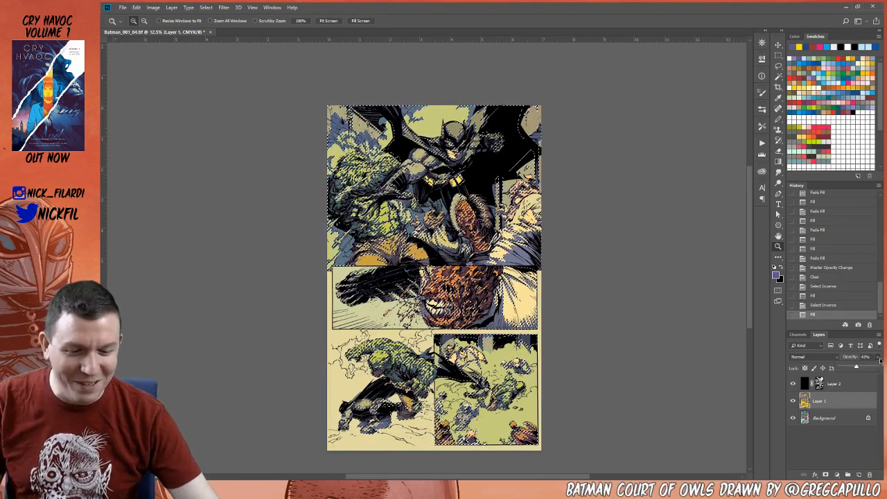
click(865, 367)
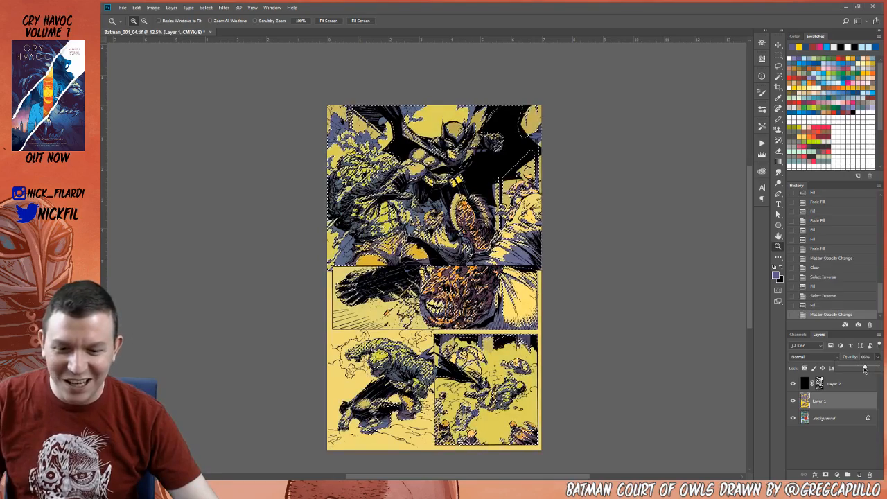
drag(864, 368, 861, 368)
- Deselect, reselect all yellow areas of Layer 1 with the Magic Wand and fill them with the pale yellow swatch
key(ctrl+d)
key(w)
click(519, 300)
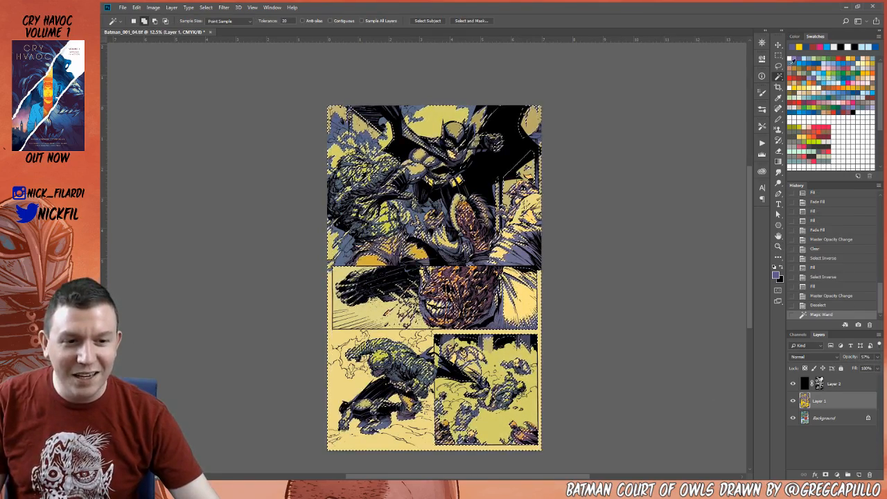
click(809, 86)
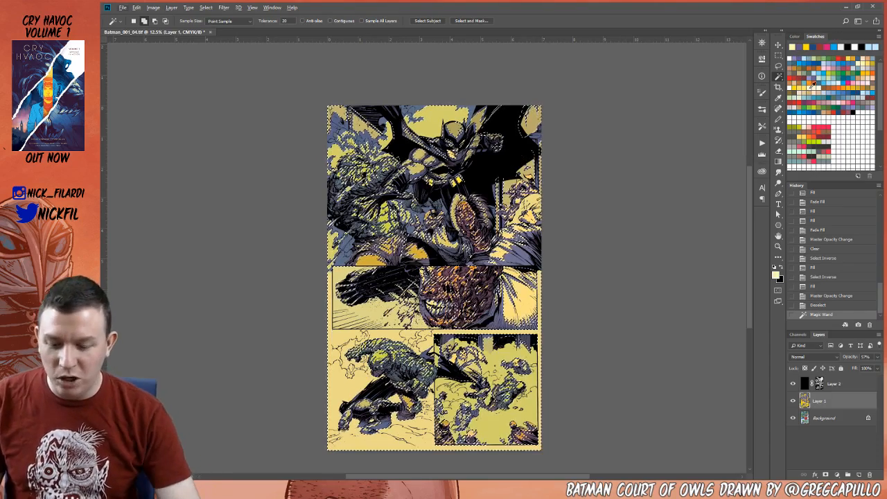
key(alt+BackSpace)
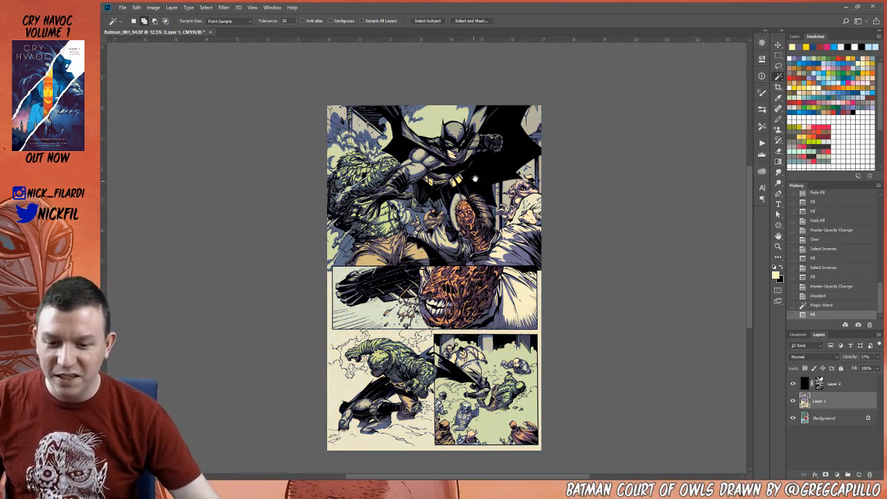
- Fill the selected light areas of Layer 1 with the bright blue swatch and fade the fill
drag(496, 181, 478, 232)
key(z)
click(477, 232)
drag(465, 283, 475, 311)
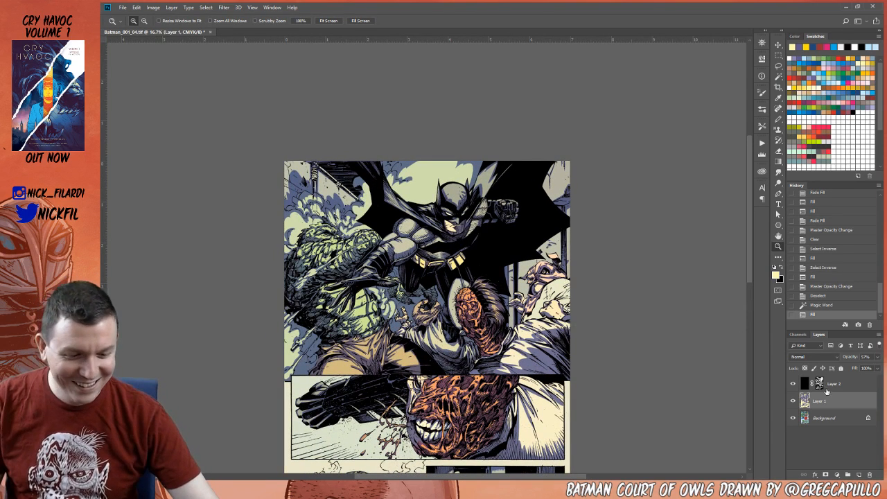
click(846, 80)
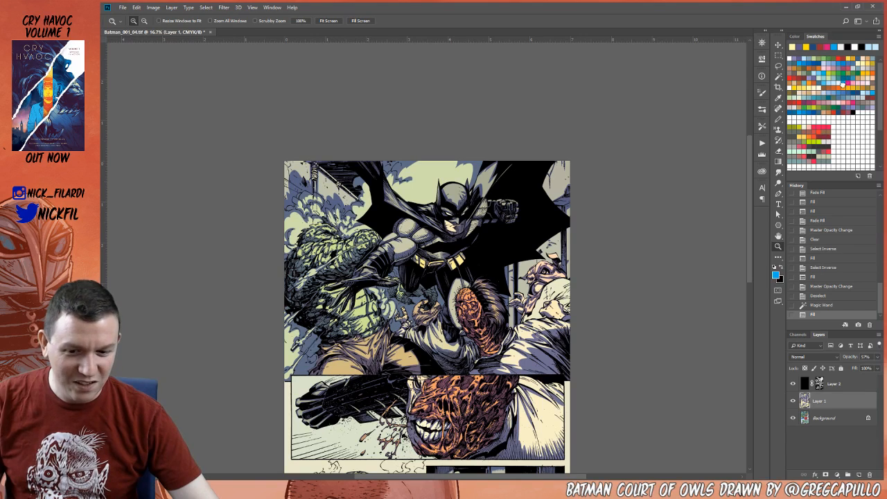
key(alt+BackSpace)
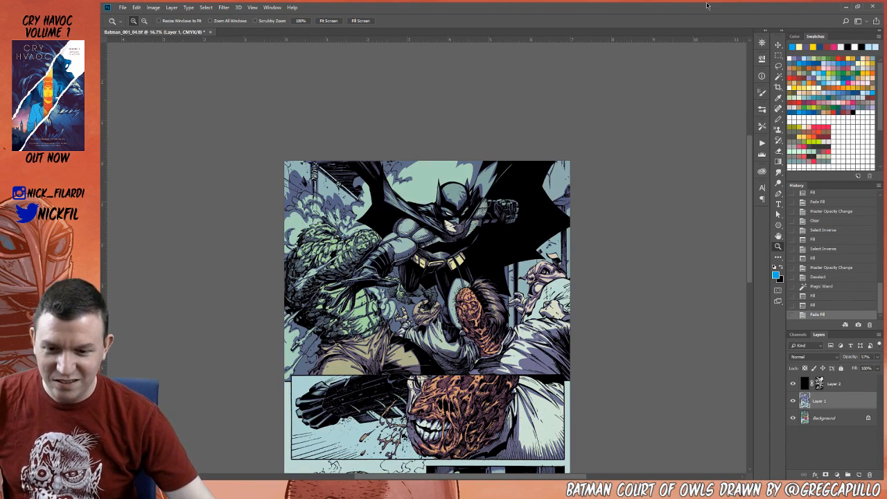
- Select the whole canvas and shift Layer 1's hue to -82 with Hue/Saturation
key(ctrl+d)
scroll(594, 213, down, 4)
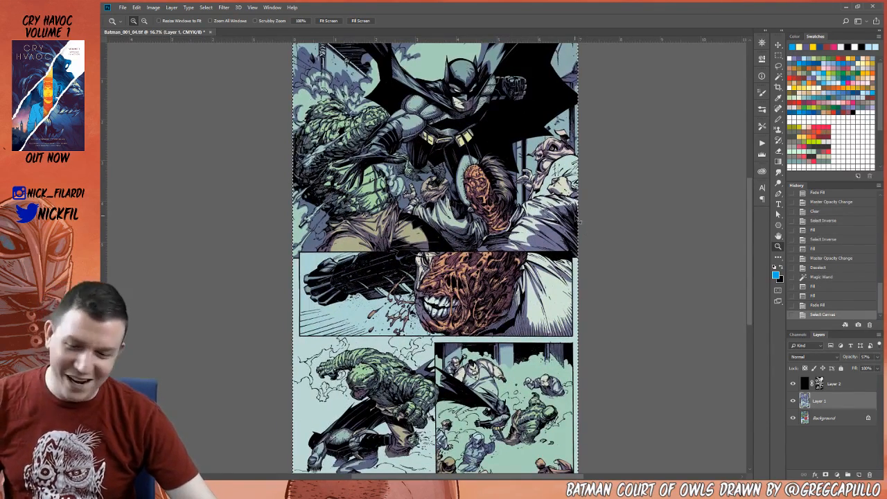
key(ctrl+a)
key(ctrl+u)
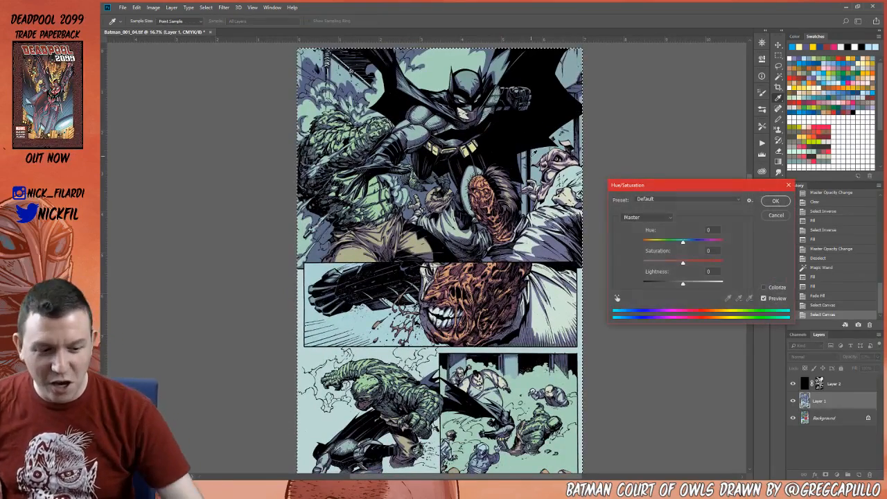
click(658, 241)
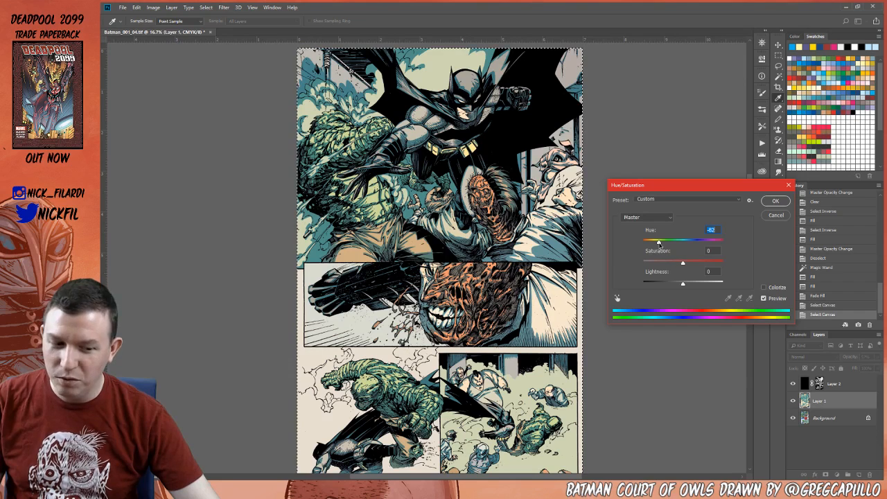
click(777, 203)
scroll(529, 226, up, 1)
- Reselect the light areas of Layer 1 with the Magic Wand, clear them and refill them with a faded green
key(ctrl+d)
key(w)
click(565, 327)
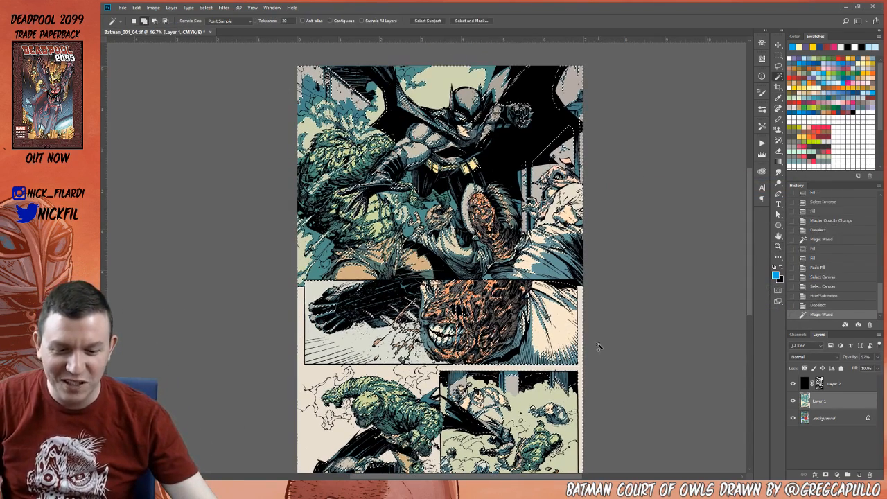
key(Delete)
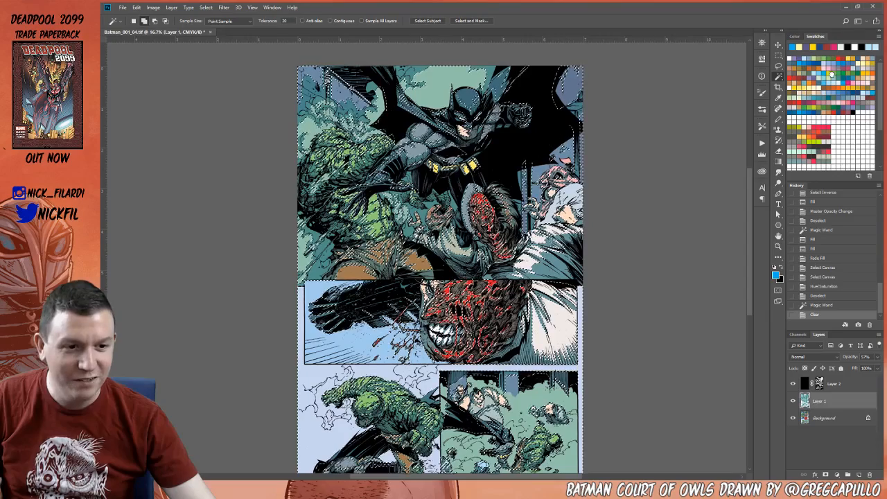
click(836, 73)
click(843, 72)
key(alt+BackSpace)
key(ctrl+shift+f)
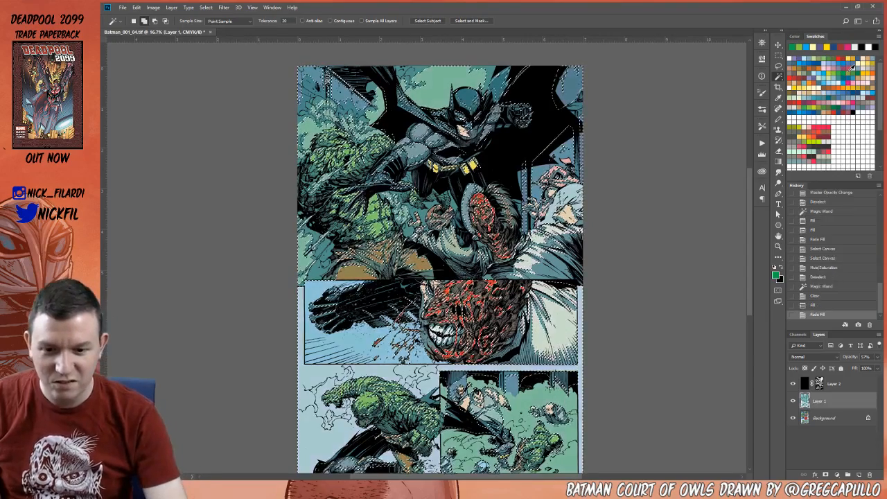
key(Return)
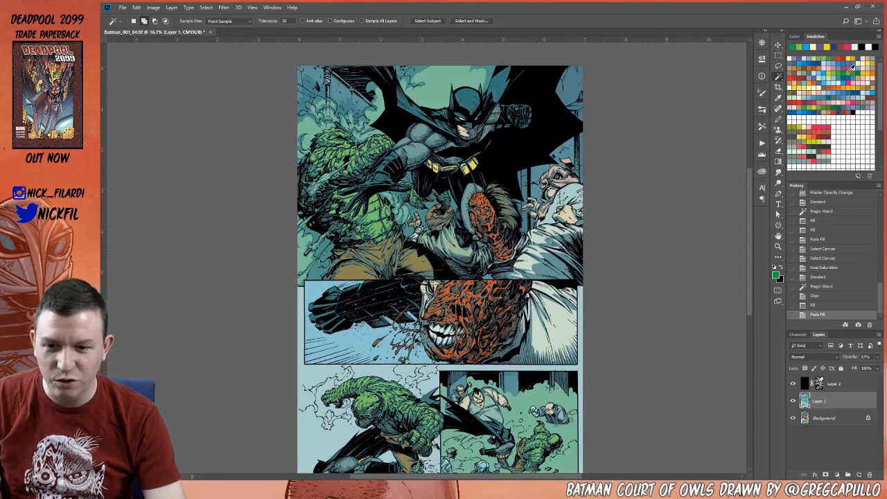
- Invert the selection, fill the shadow areas of Layer 1 twice with faded dark red, and deselect
key(ctrl+shift+i)
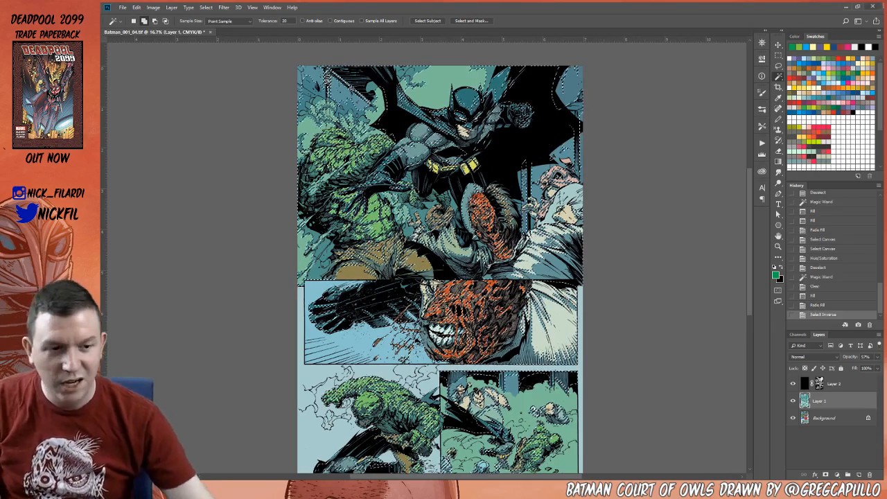
click(840, 48)
key(alt+BackSpace)
key(ctrl+shift+f)
key(Return)
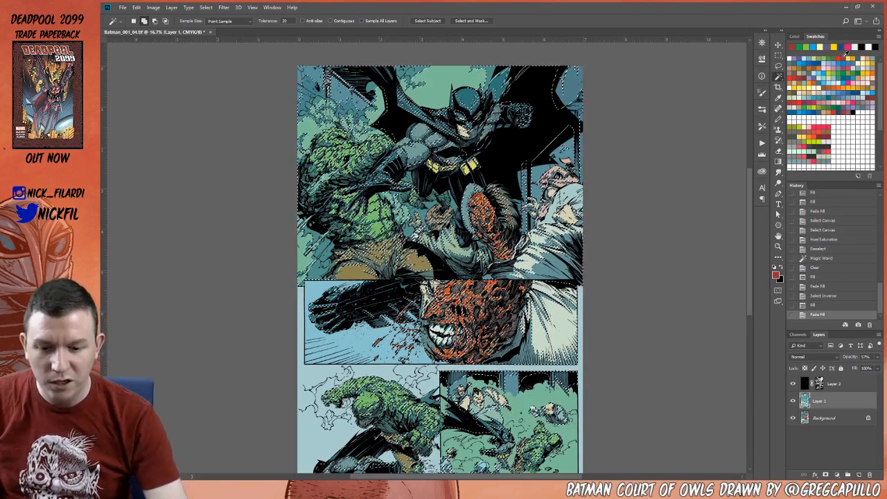
key(alt+BackSpace)
key(ctrl+shift+f)
key(Return)
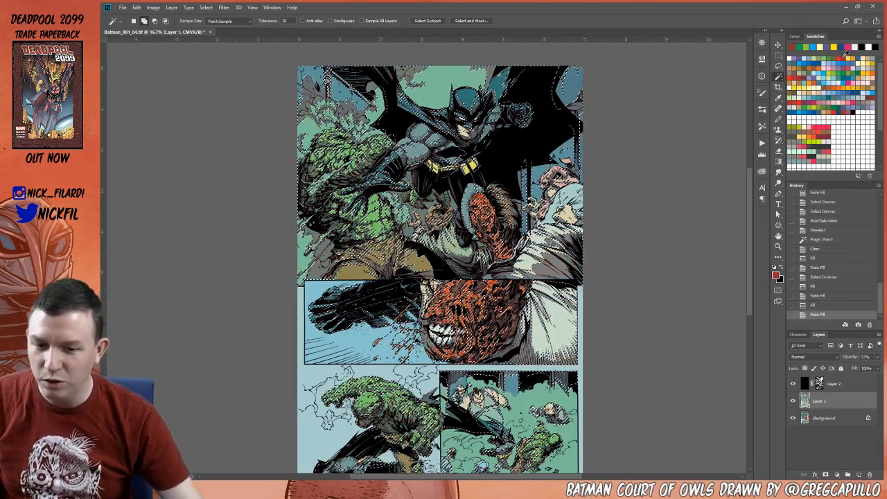
key(ctrl+d)
- Select the light areas of Layer 1 with the Magic Wand and try a faded white fill on a new layer
key(z)
drag(453, 188, 470, 207)
alt+click(477, 294)
key(ctrl+z)
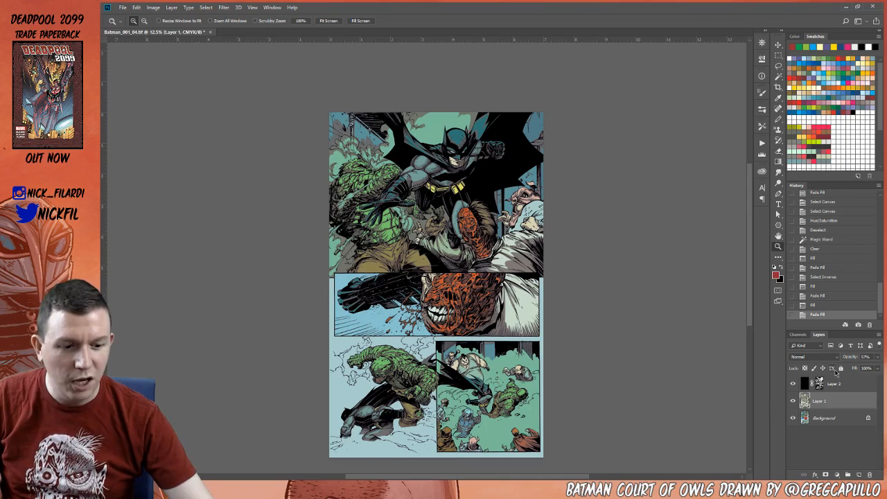
key(ctrl+shift+z)
key(w)
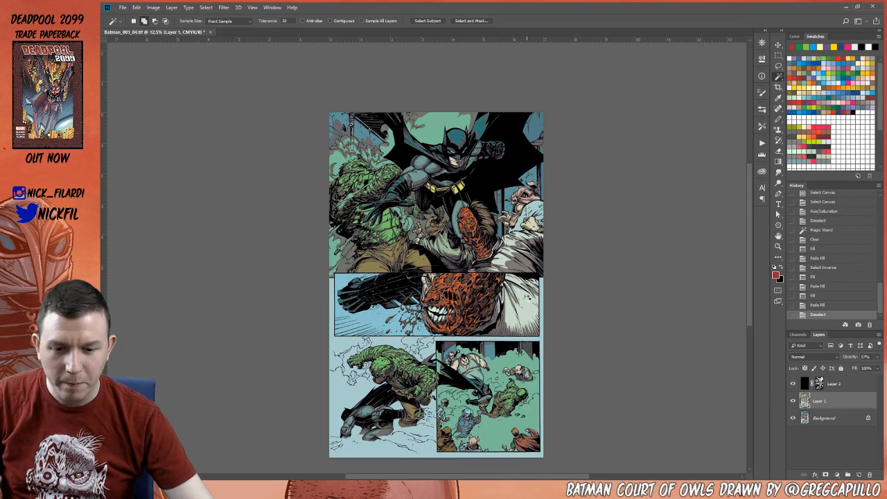
click(528, 298)
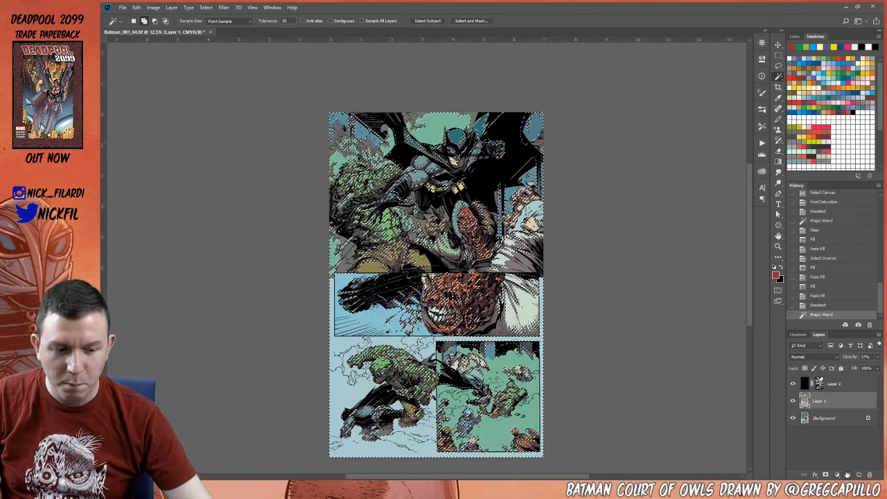
click(858, 475)
key(d)
key(x)
key(alt+BackSpace)
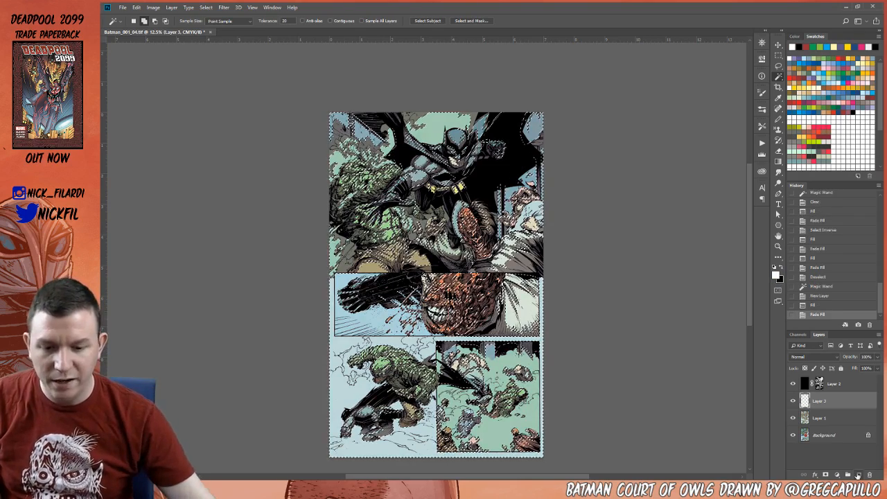
key(ctrl+d)
- Step back in the history to the state before the new white-filled layer was added
drag(586, 265, 613, 323)
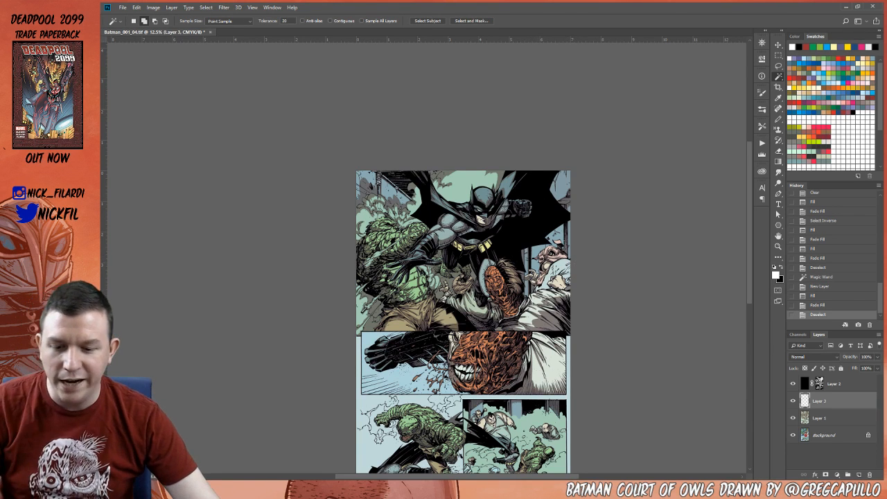
drag(667, 410, 662, 340)
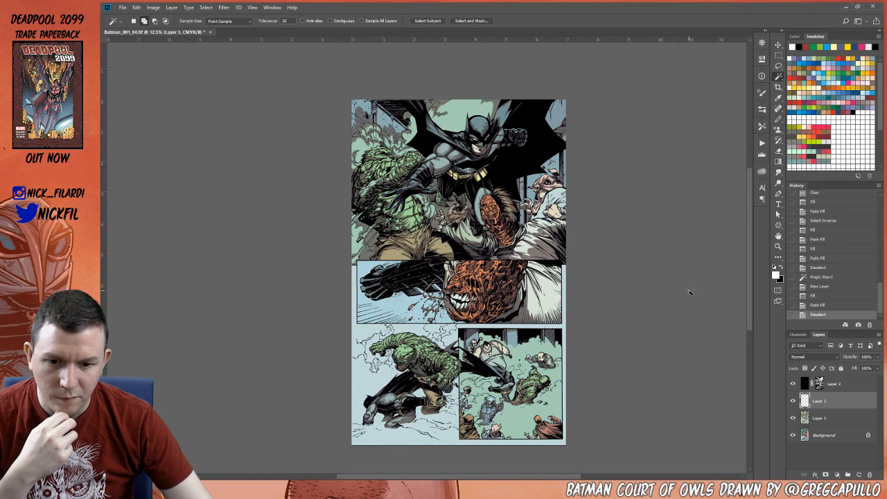
click(831, 276)
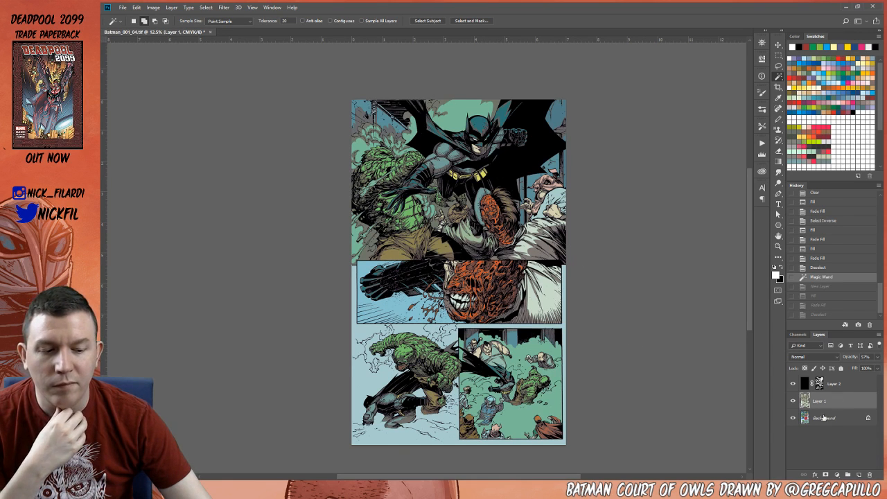
- Select the shadow areas of Layer 1 with the Magic Wand, fill them with a faded dark red swatch and deselect
key(ctrl+d)
click(520, 310)
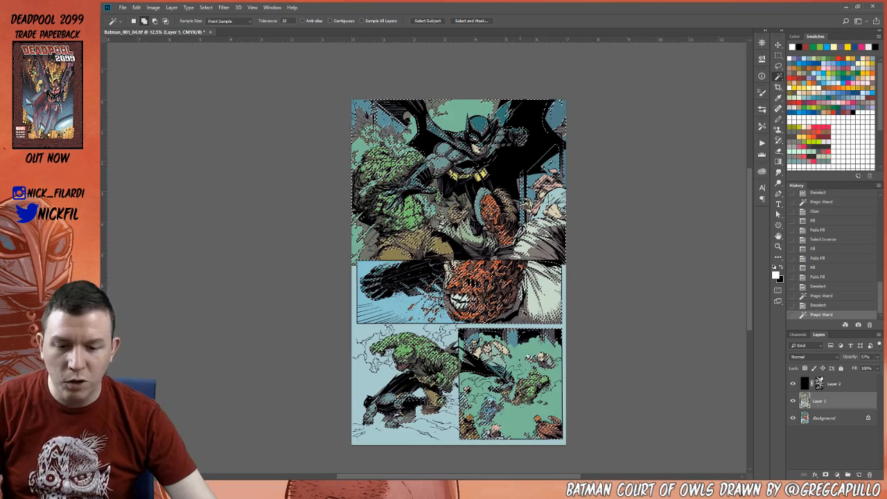
click(845, 55)
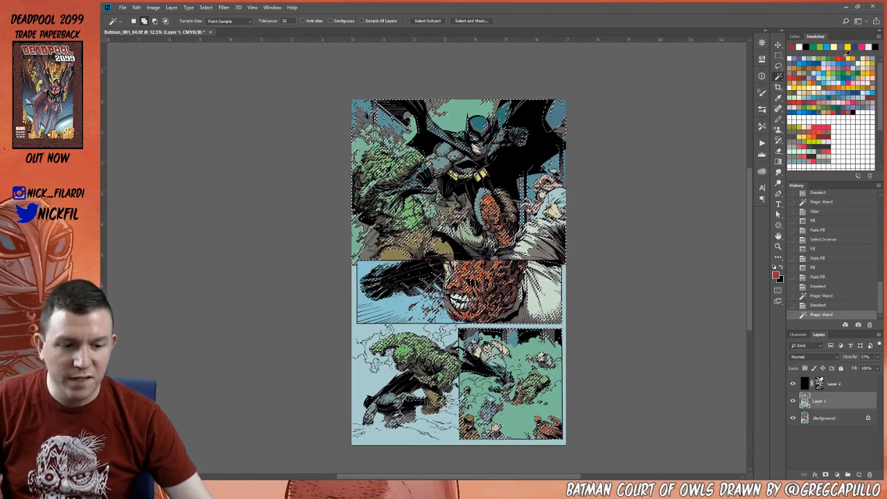
key(alt+BackSpace)
key(ctrl+shift+f)
key(Return)
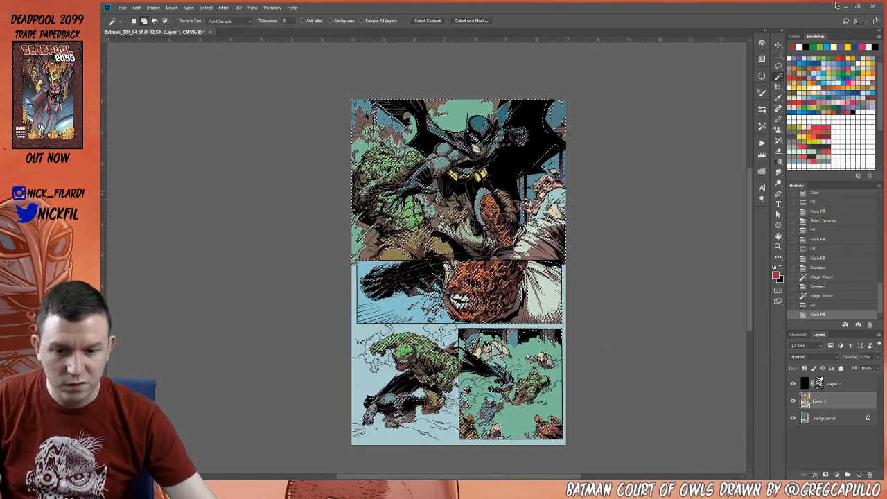
key(ctrl+d)
- Raise Layer 1's opacity to 100%, then clear its shadow areas and refill them with a faded dark red
click(877, 357)
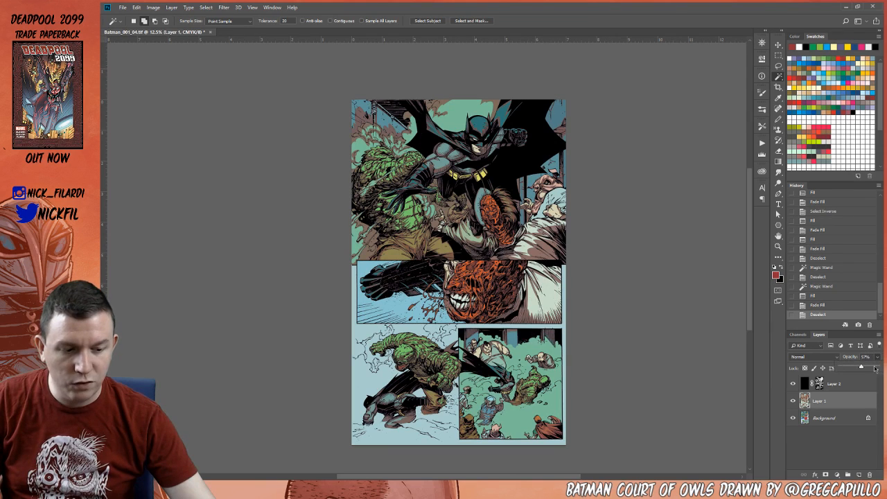
click(877, 367)
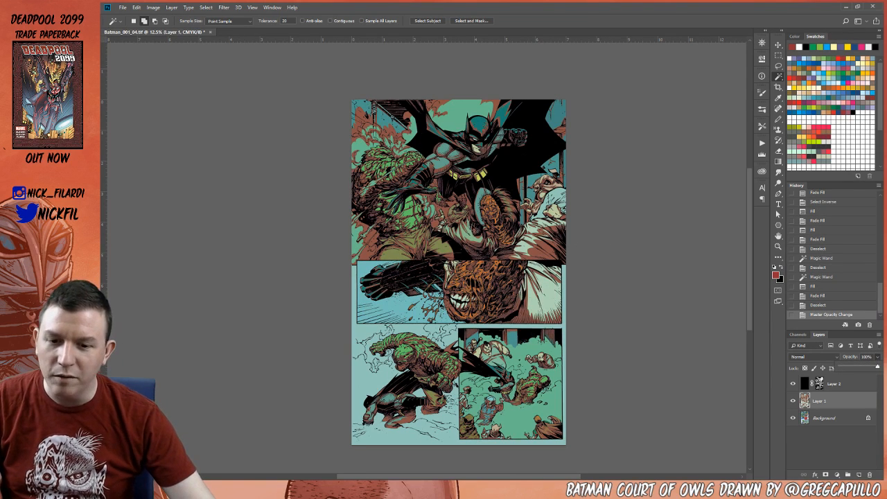
click(539, 245)
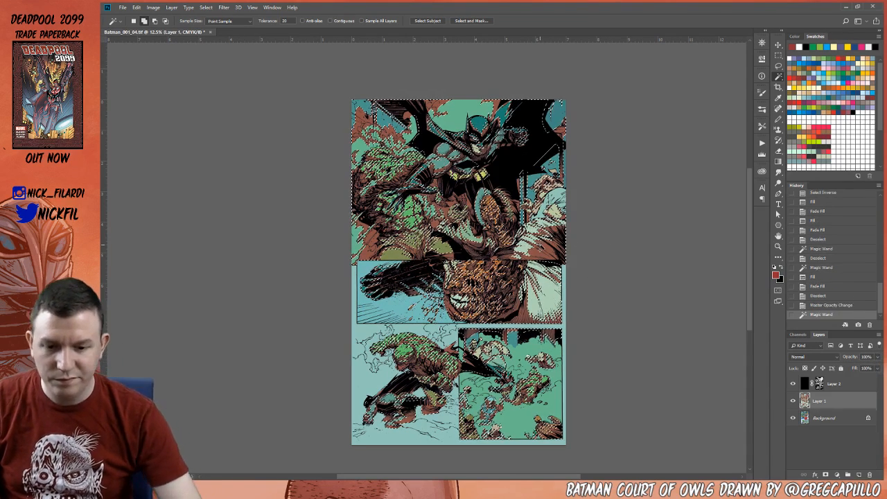
key(Delete)
key(alt+BackSpace)
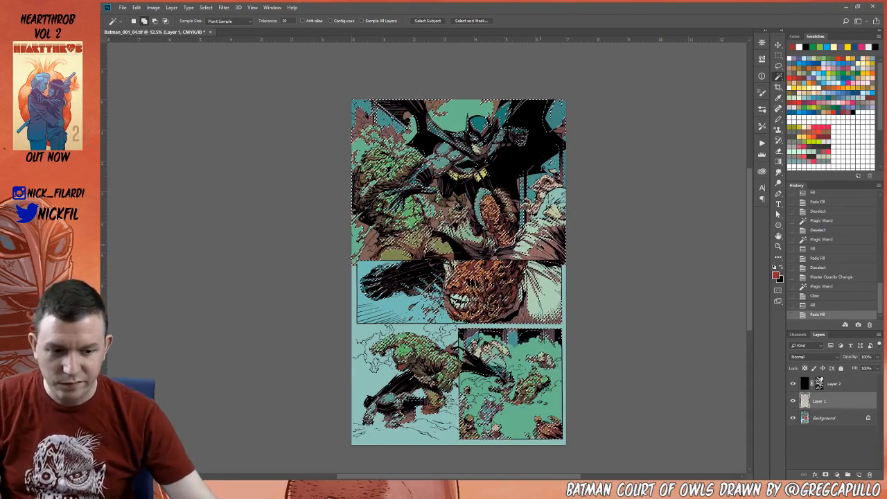
key(ctrl+shift+f)
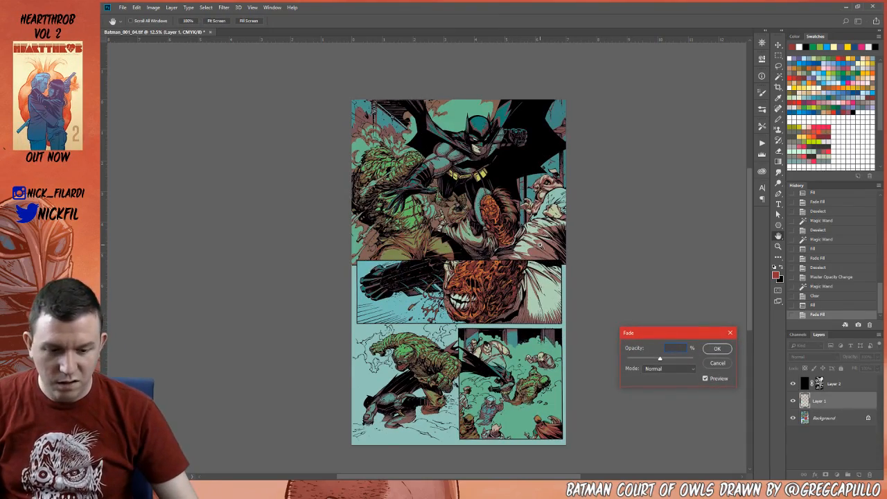
key(Return)
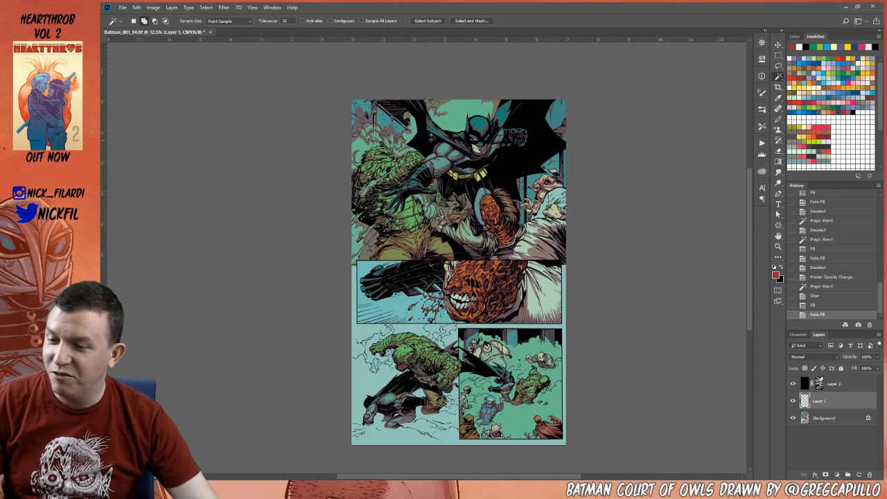
- Invert the selection to the light areas of Layer 1 and shift their hue to +14 with Hue/Saturation
drag(503, 137, 499, 154)
key(ctrl+shift+i)
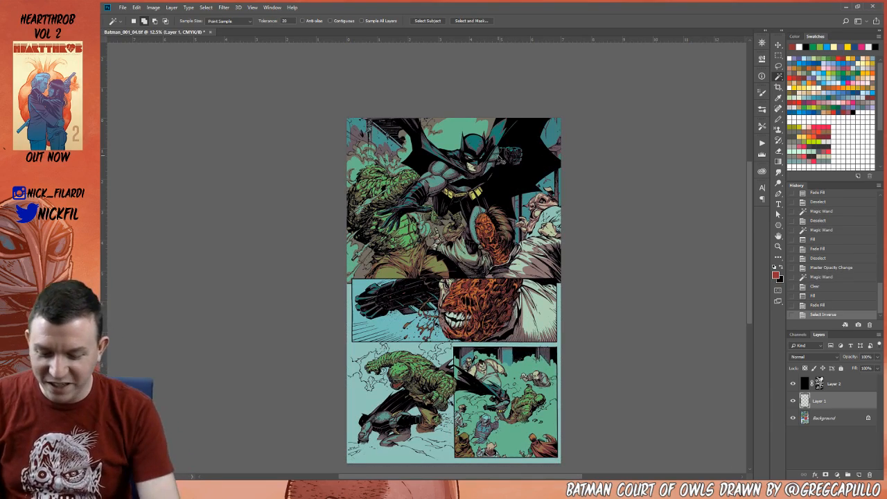
key(ctrl+u)
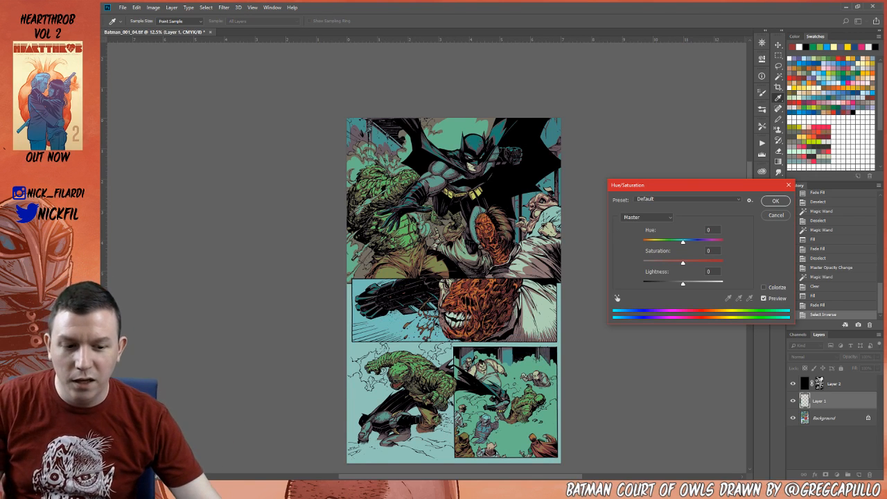
drag(664, 242, 718, 253)
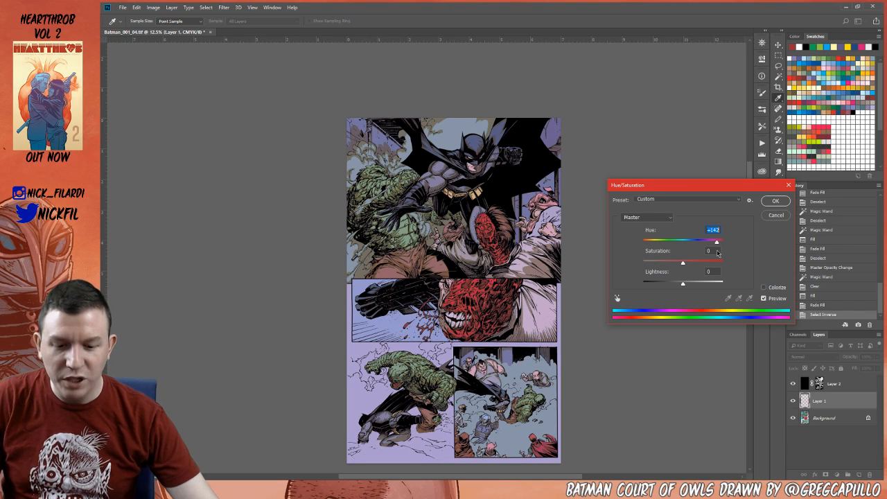
drag(718, 253, 688, 247)
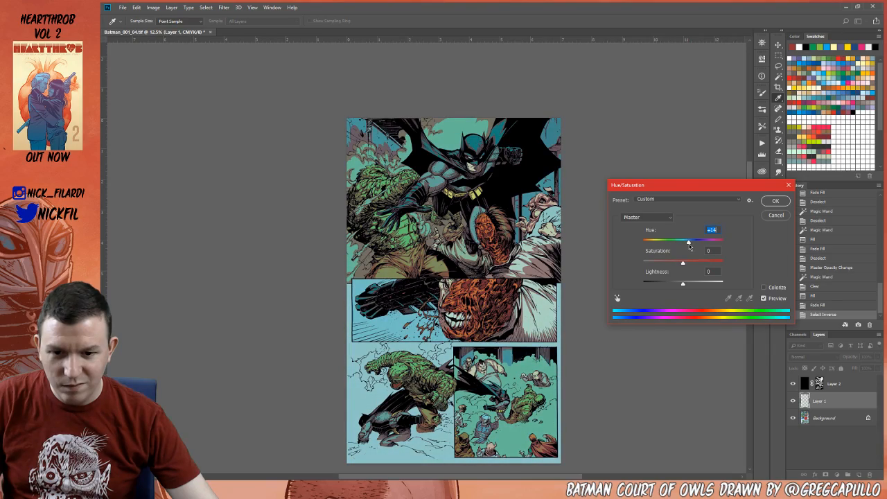
click(775, 201)
key(z)
click(501, 248)
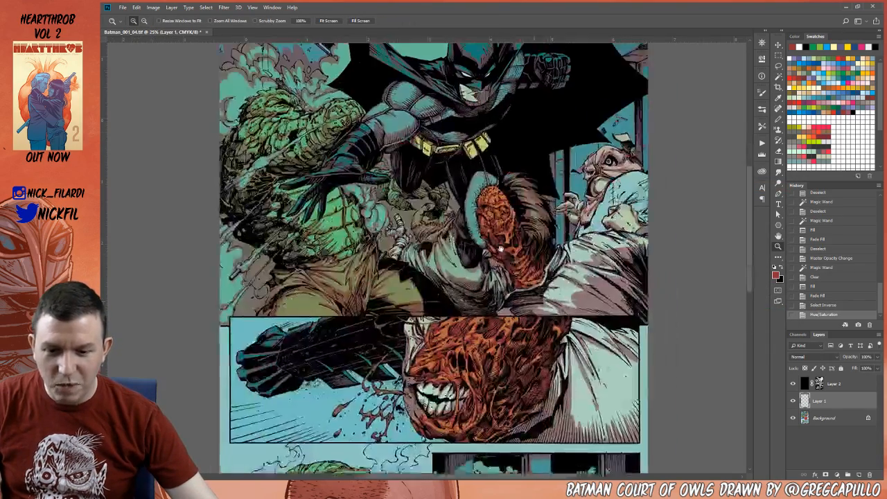
drag(500, 248, 478, 27)
drag(532, 272, 594, 292)
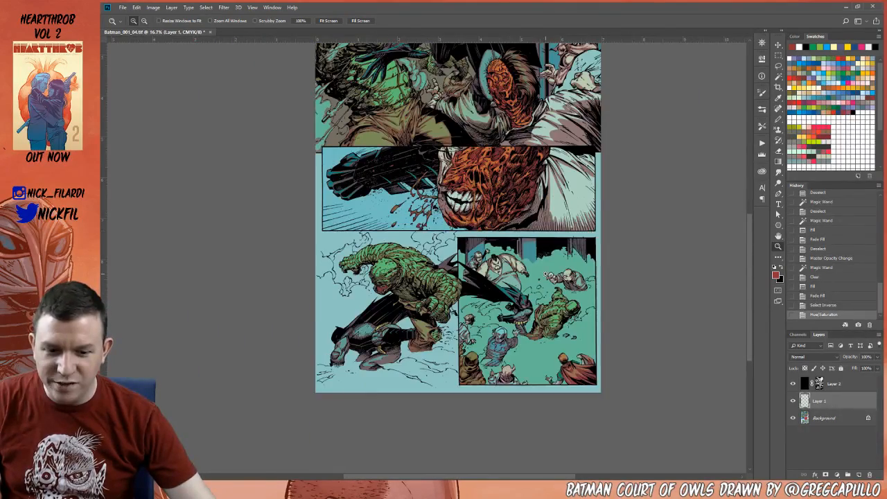
- Drop the selection and merge Layer 1 into the Background layer
alt+click(423, 233)
scroll(527, 225, up, 3)
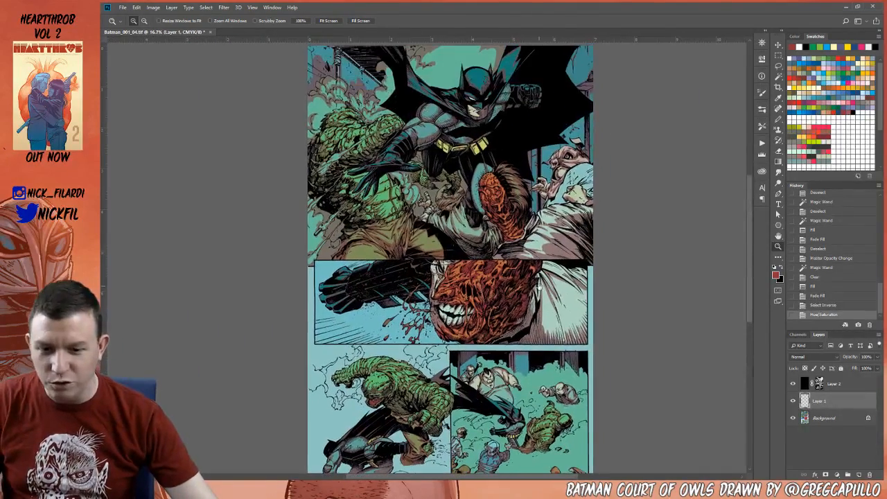
key(ctrl+d)
click(818, 418)
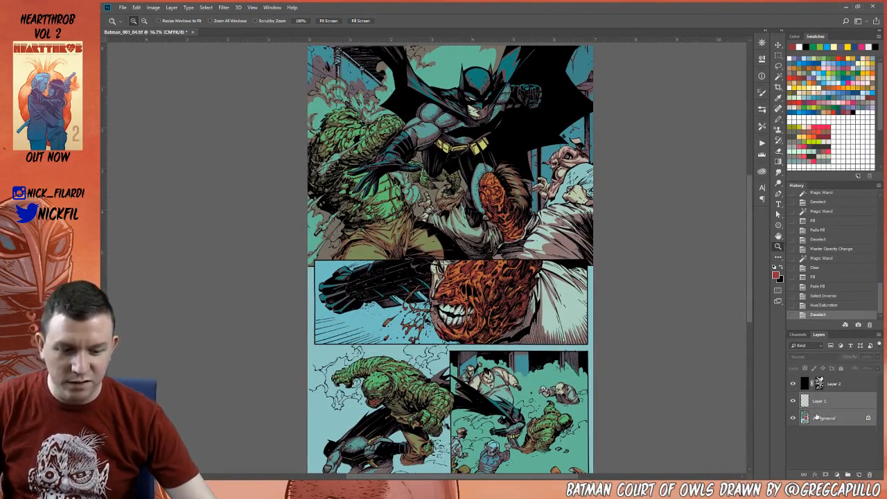
key(ctrl+e)
- Increase the Background layer's contrast with Levels, setting the black input to 14 and the white input to 240
alt+click(484, 242)
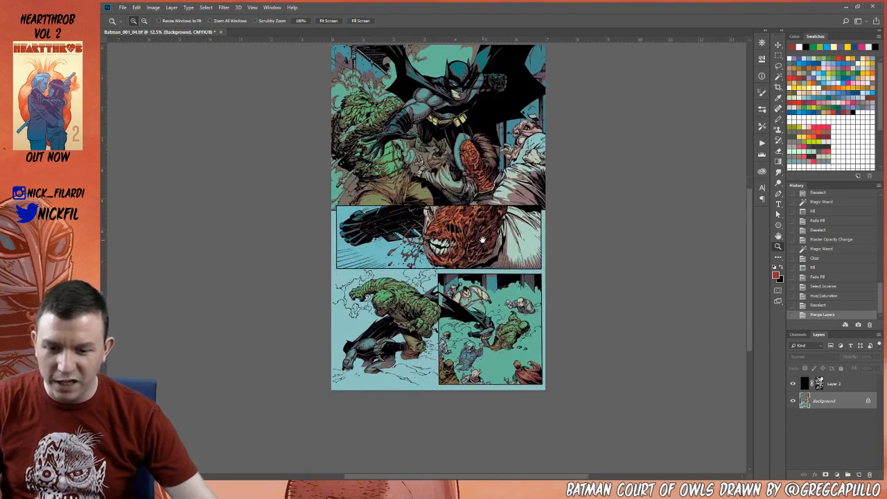
key(ctrl+l)
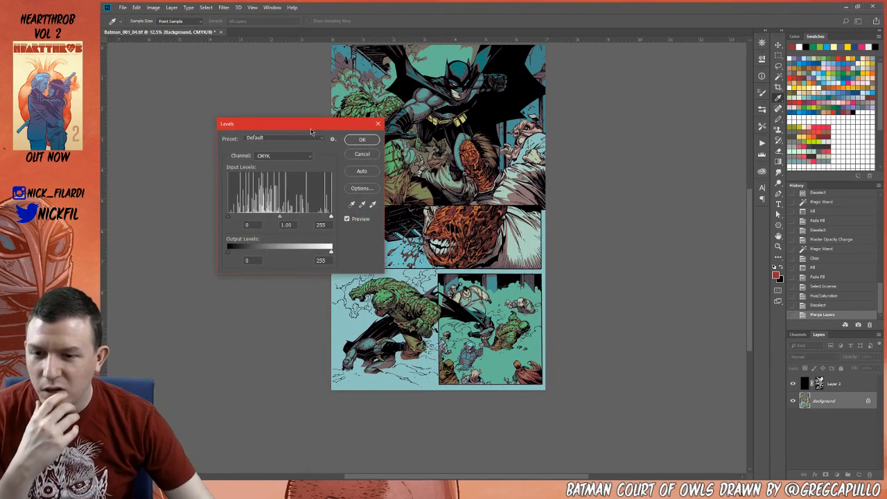
drag(312, 130, 657, 236)
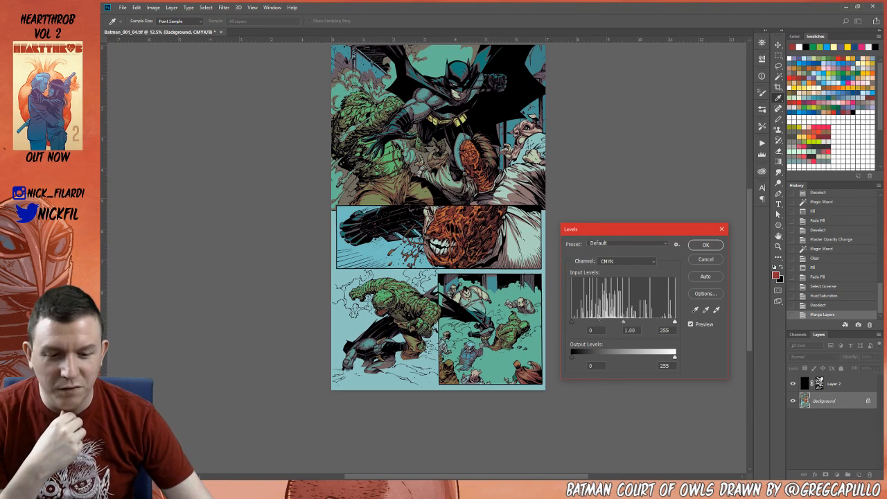
drag(571, 324, 578, 325)
drag(458, 168, 464, 215)
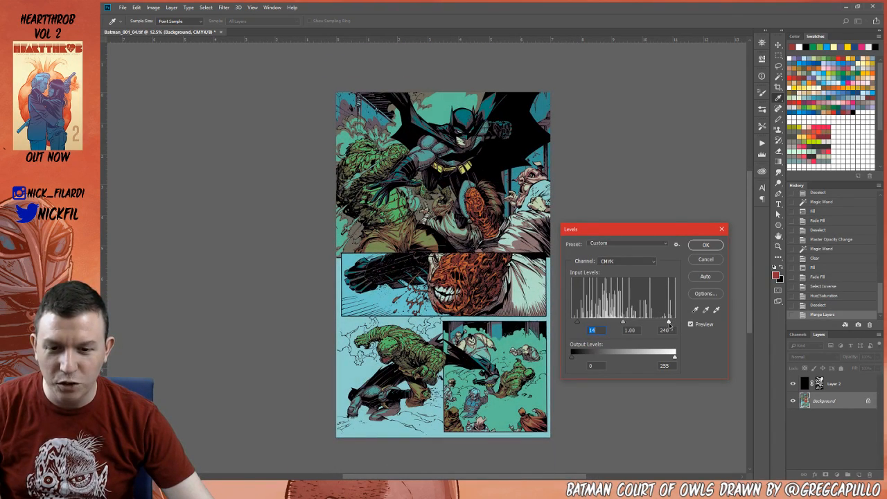
drag(674, 323, 668, 323)
click(706, 245)
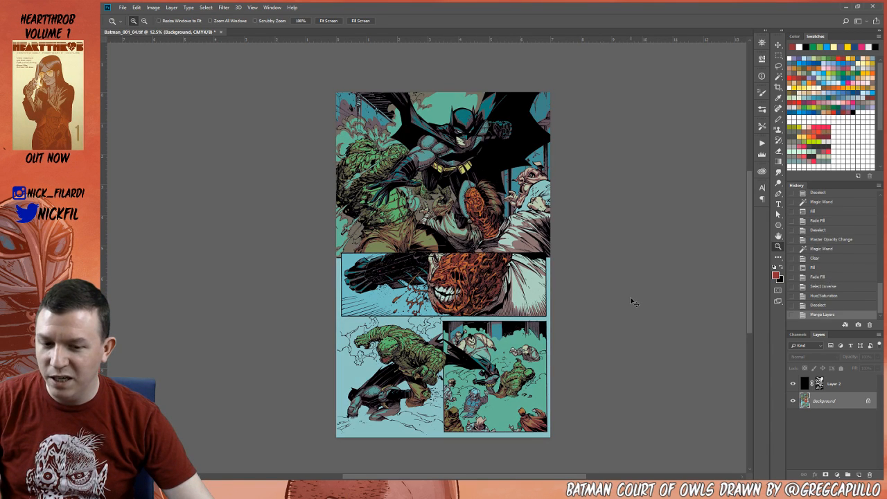
- Compare the page with and without the Levels adjustment by repeatedly undoing and redoing it, ending with it applied
key(ctrl+z)
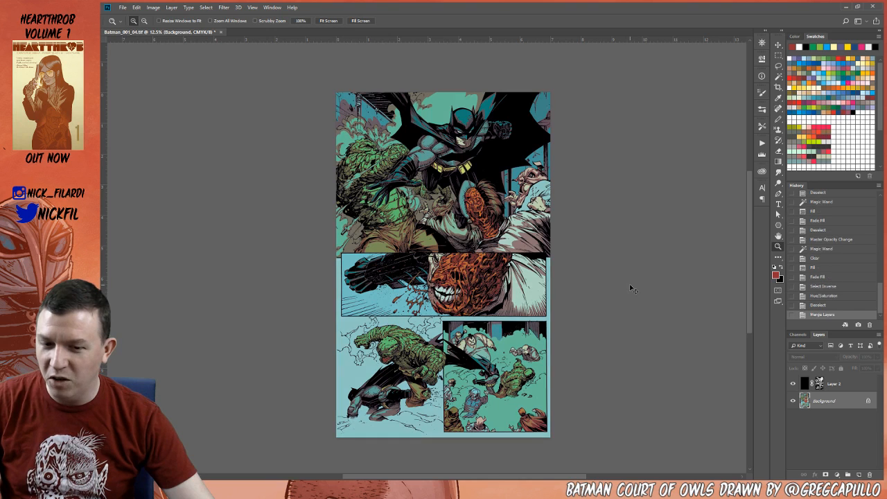
key(ctrl+shift+z)
key(ctrl+z)
key(ctrl+shift+z)
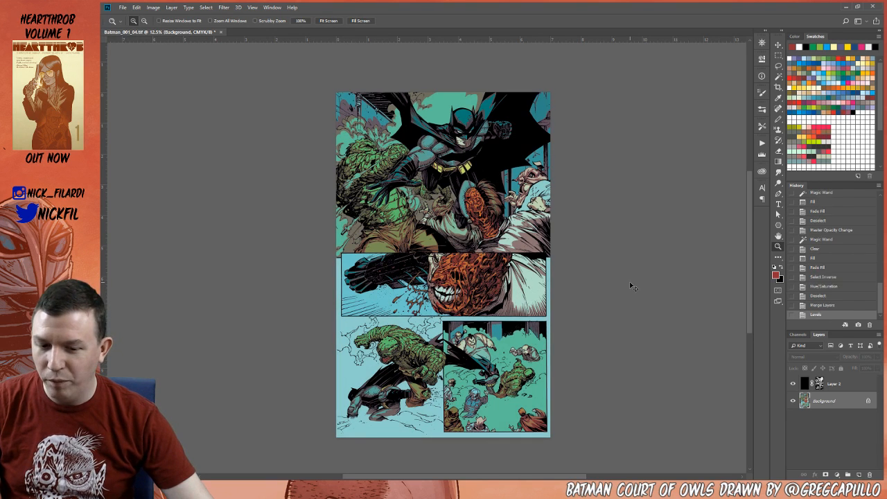
key(ctrl+z)
key(ctrl+shift+z)
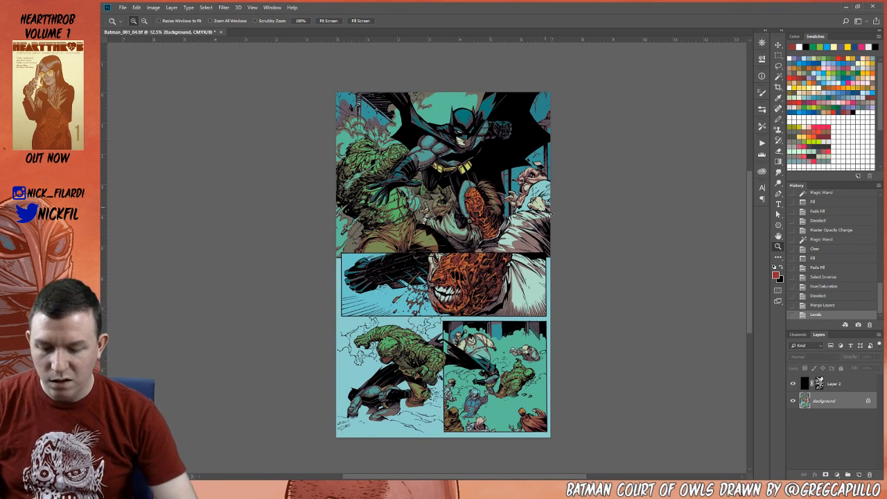
- Shift the Background layer's overall hue to -10 with Hue/Saturation
key(ctrl+u)
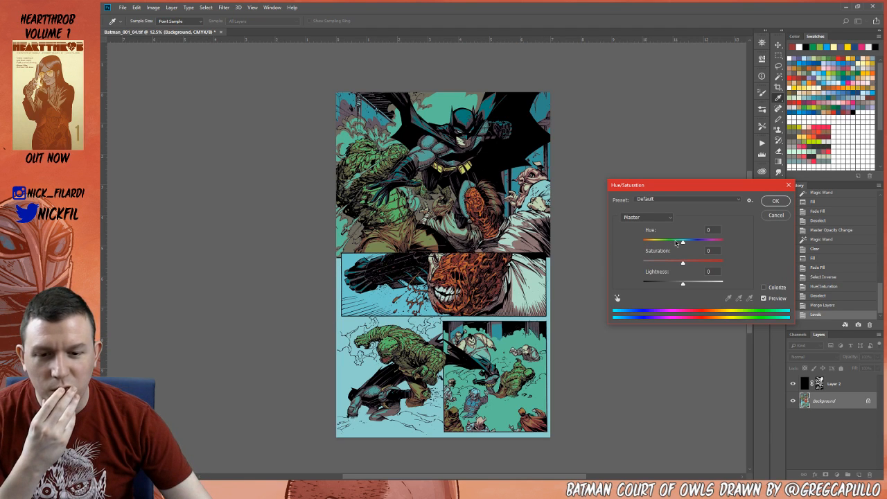
drag(683, 241, 679, 242)
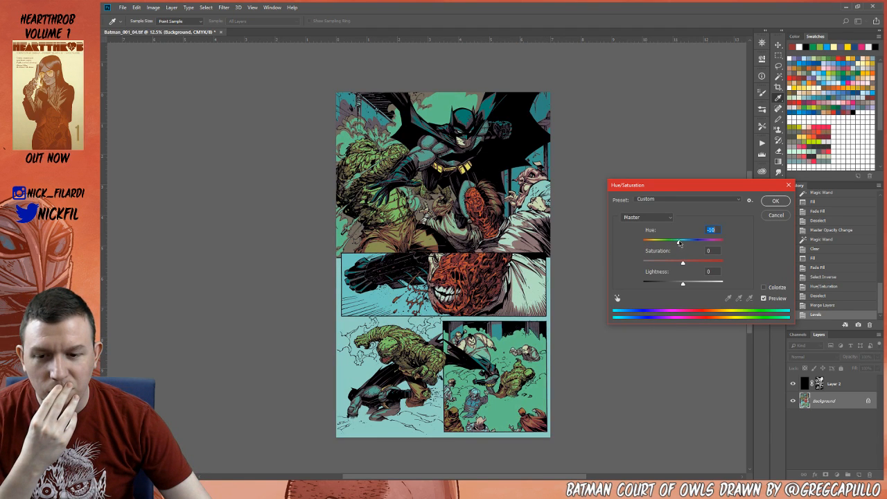
click(774, 201)
- Shift the Background's midtones toward red by +18 with Color Balance and switch the tone range to Shadows
key(ctrl+b)
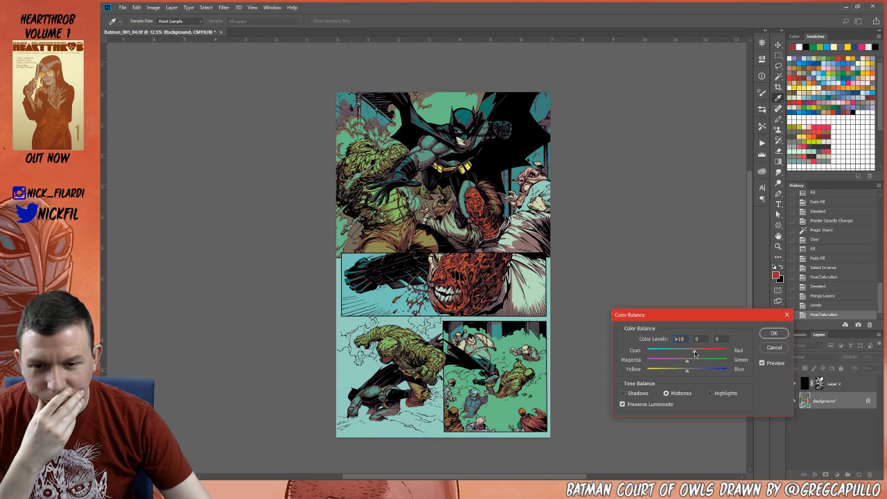
click(640, 393)
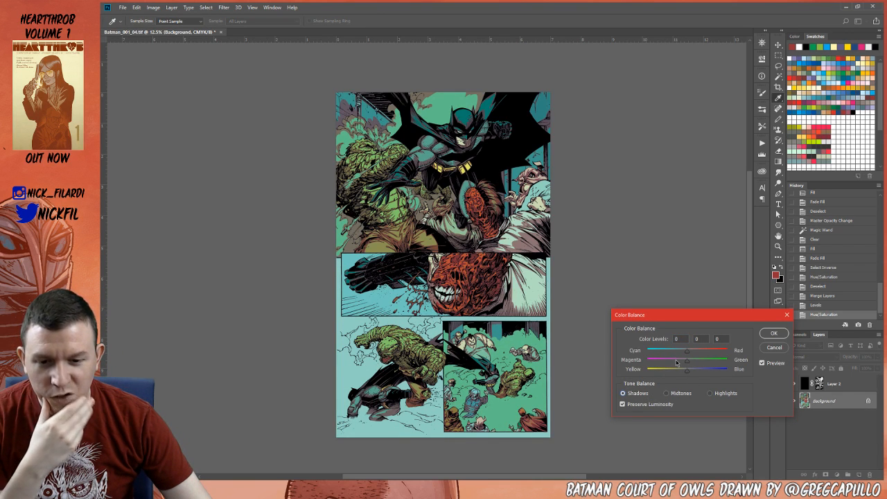
- Apply Color Balance to the Background layer with shadows at magenta -19, and again with highlights at cyan -23 and green +16
drag(677, 361, 680, 363)
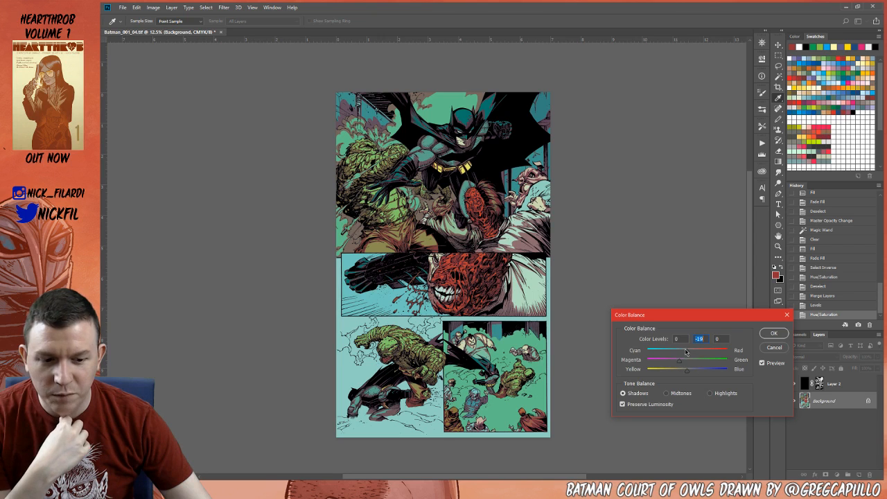
click(773, 333)
key(ctrl+b)
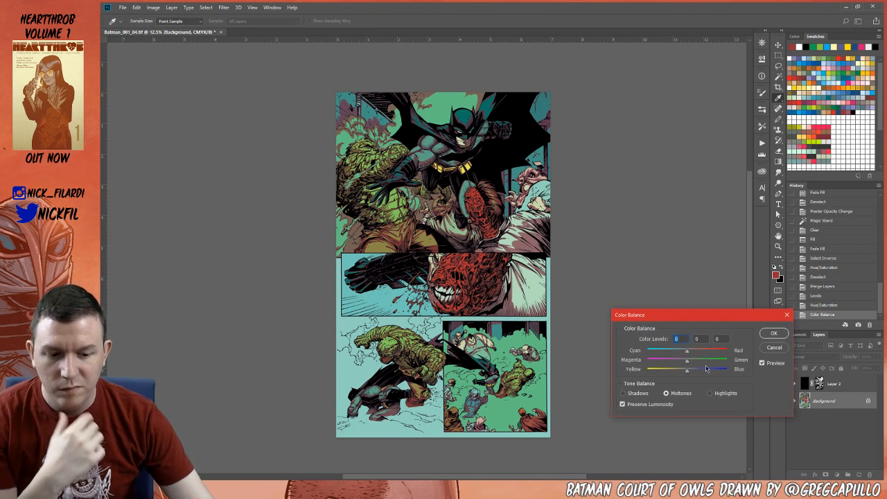
click(721, 392)
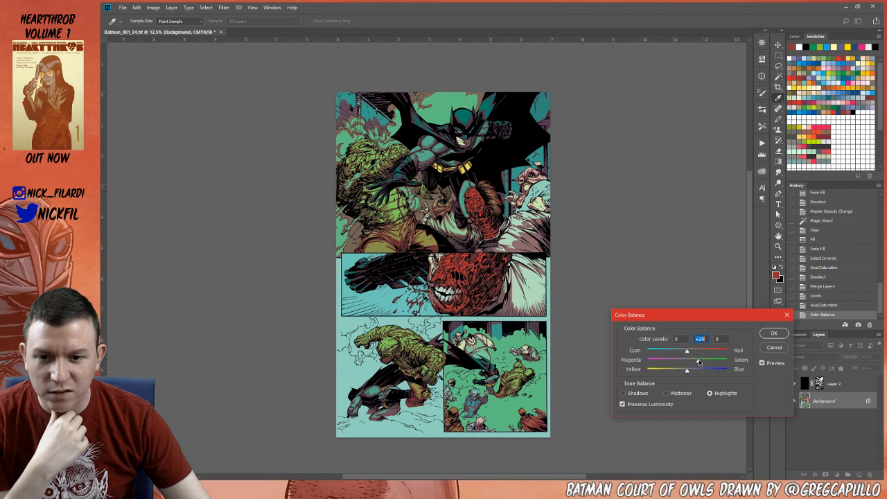
drag(698, 362, 678, 352)
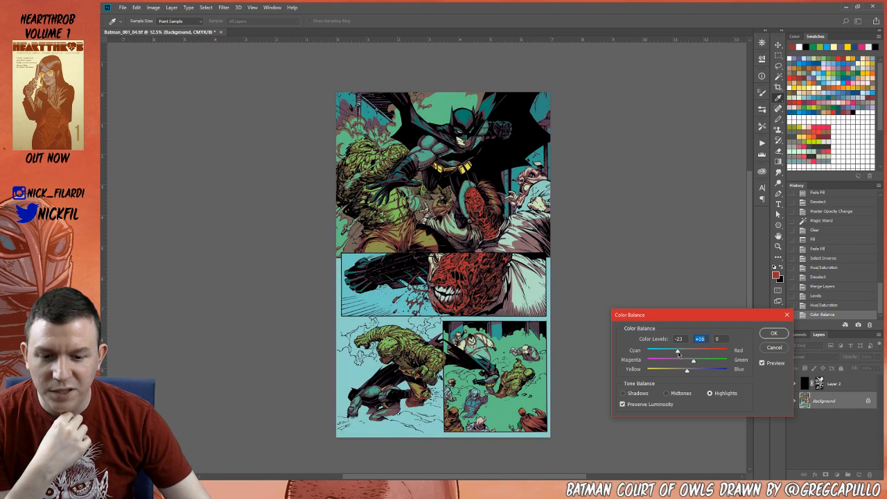
click(774, 332)
- Examine the colour-balanced page as a whole and the top panel up close
key(z)
drag(468, 106, 468, 194)
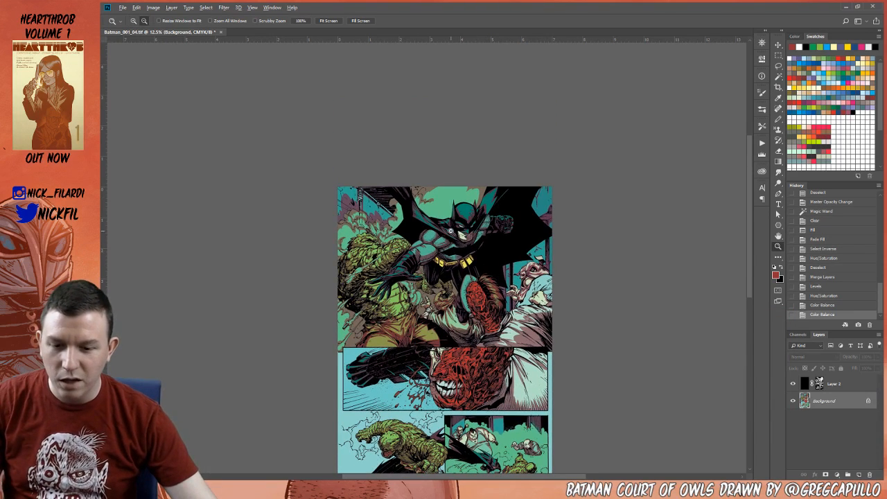
alt+click(452, 231)
drag(478, 338, 481, 283)
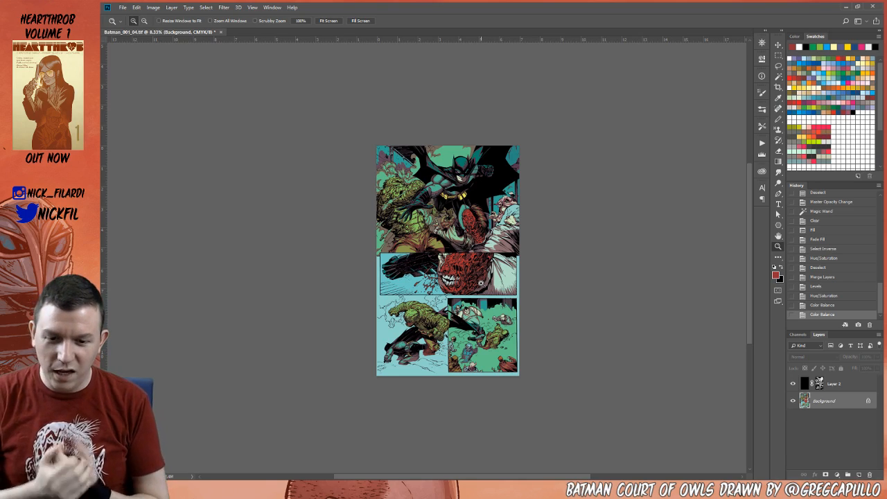
click(417, 198)
click(416, 198)
click(417, 197)
drag(496, 168, 482, 330)
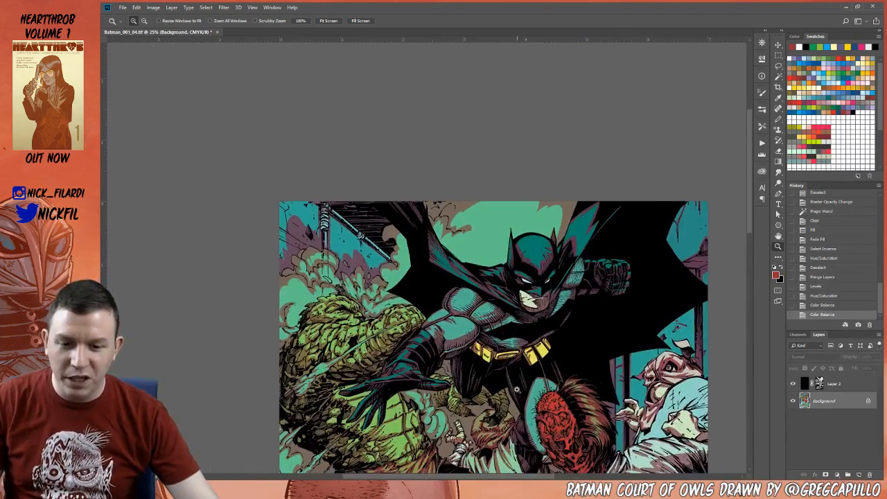
key(w)
drag(328, 287, 400, 250)
click(367, 199)
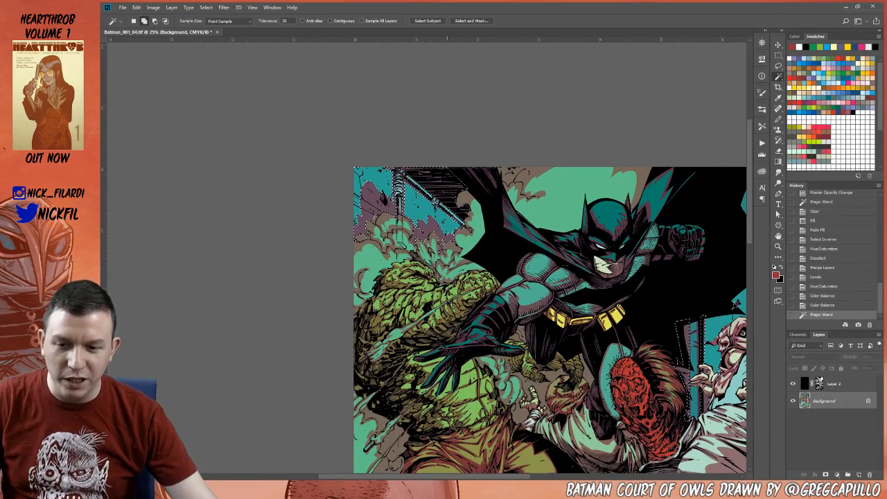
key(ctrl+d)
- Select the green and tan smoke colours across the page with the Magic Wand
drag(581, 260, 517, 235)
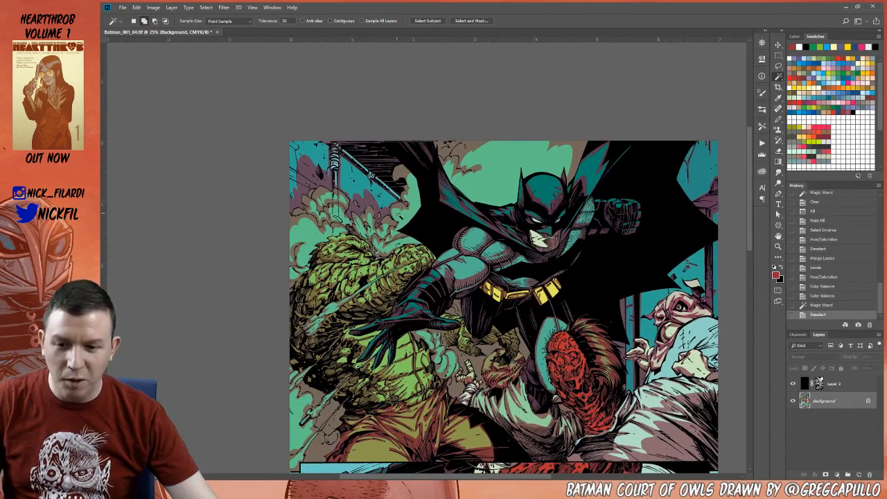
click(397, 212)
click(454, 302)
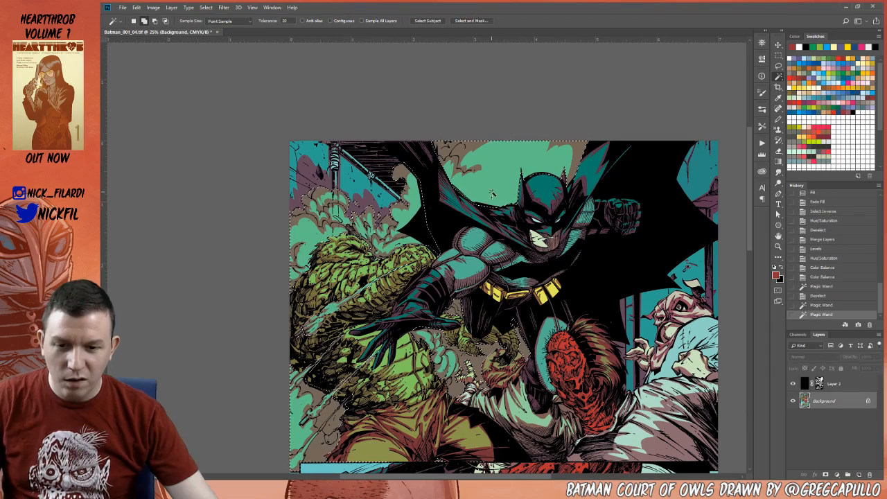
- Try a bright blue fill with Fade Fill on the selected smoke, and revert to the bare selection
key(z)
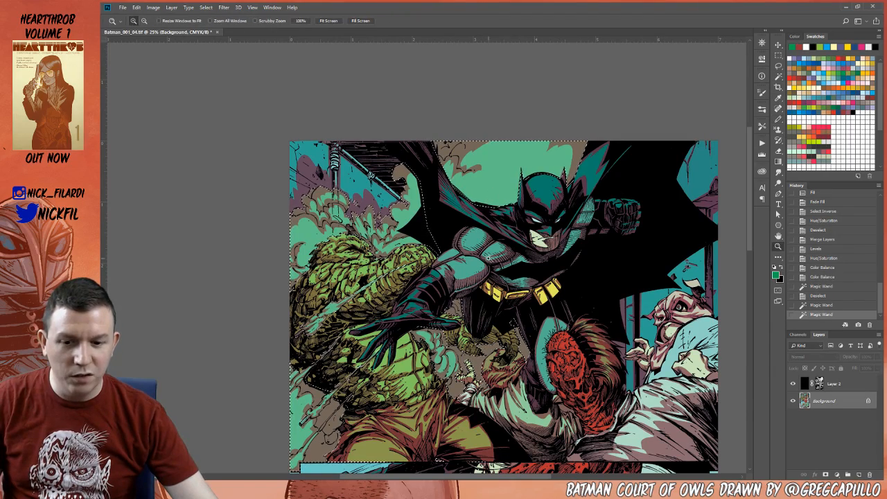
alt+click(499, 239)
alt+click(604, 352)
drag(602, 348, 536, 212)
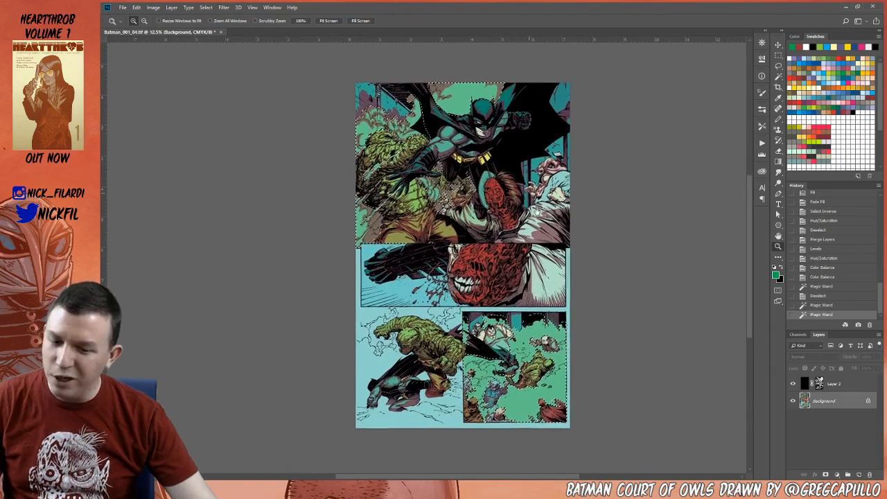
click(841, 78)
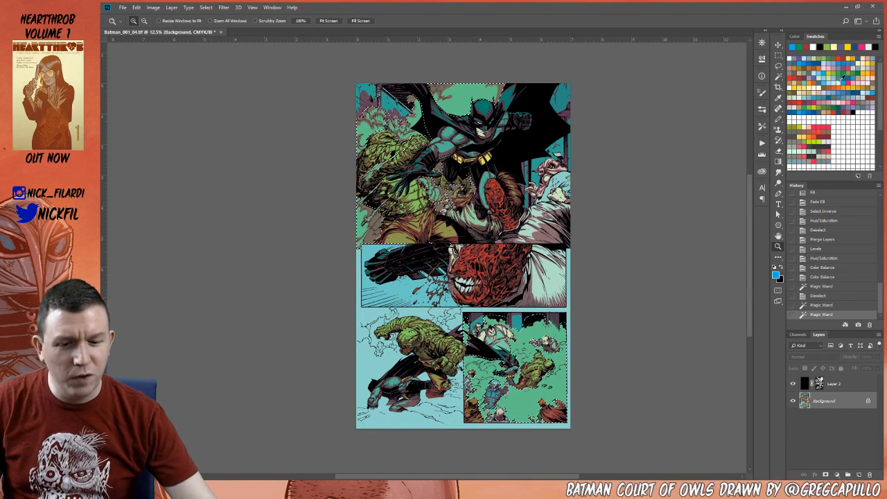
key(alt+BackSpace)
key(ctrl+shift+f)
key(Return)
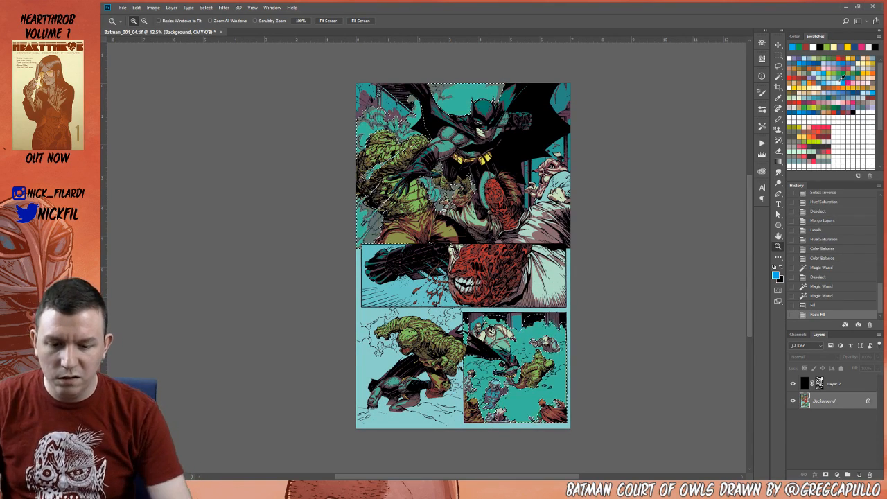
click(823, 296)
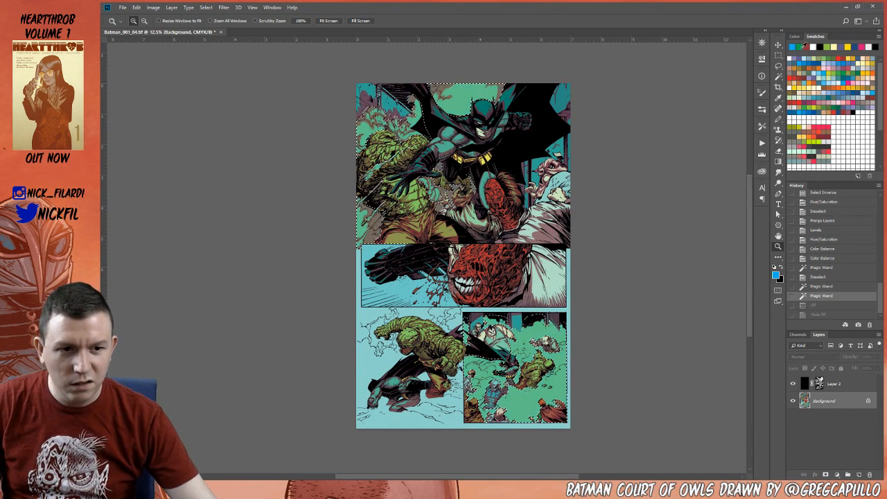
- Try a muted dark blue fill with Fade Fill on the selected smoke, and revert to the bare selection
click(794, 62)
key(alt+BackSpace)
key(ctrl+shift+f)
key(Return)
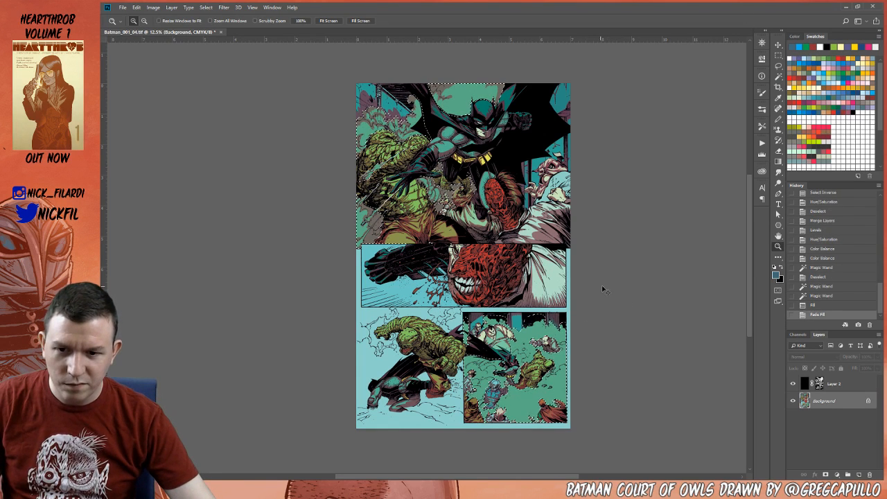
click(834, 295)
- Lower the selected smoke's saturation to -36, keeping the selection active
key(ctrl+u)
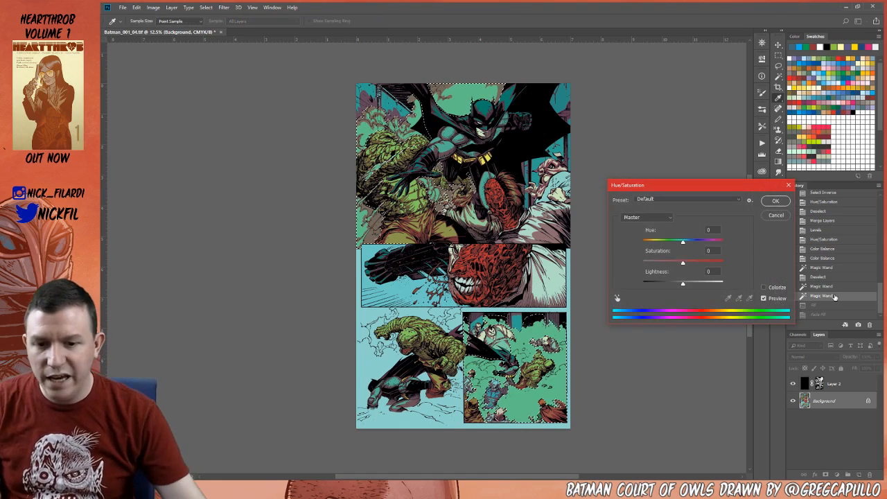
drag(682, 262, 668, 265)
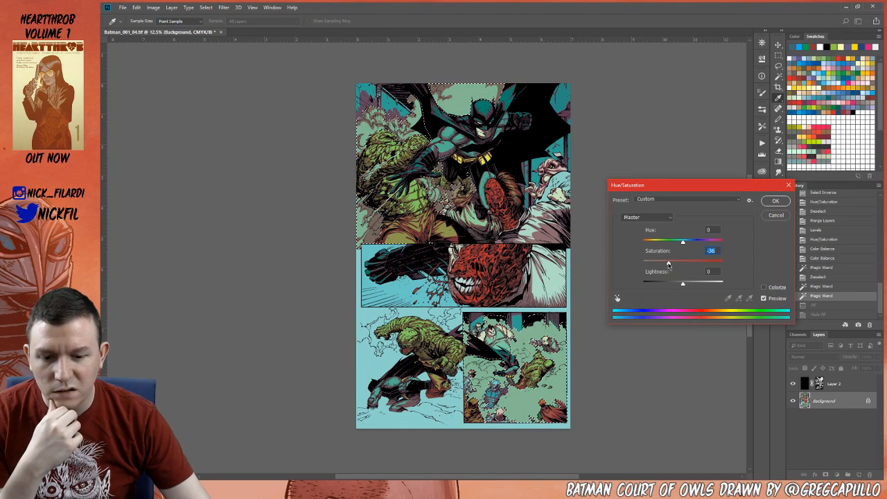
click(775, 200)
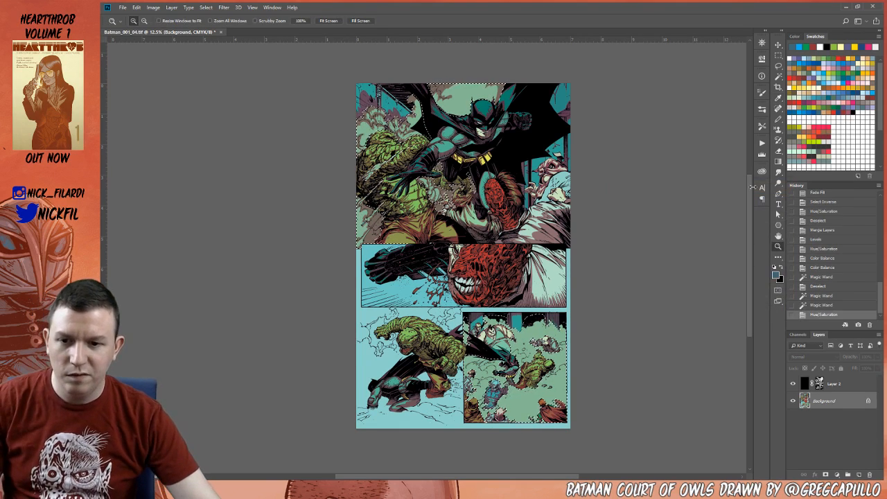
key(ctrl+d)
key(ctrl+z)
- Sample a grey-brown tone from the top panel, fill the selected smoke with it using Fade Fill, and deselect
drag(443, 110, 489, 227)
key(g)
alt+click(488, 320)
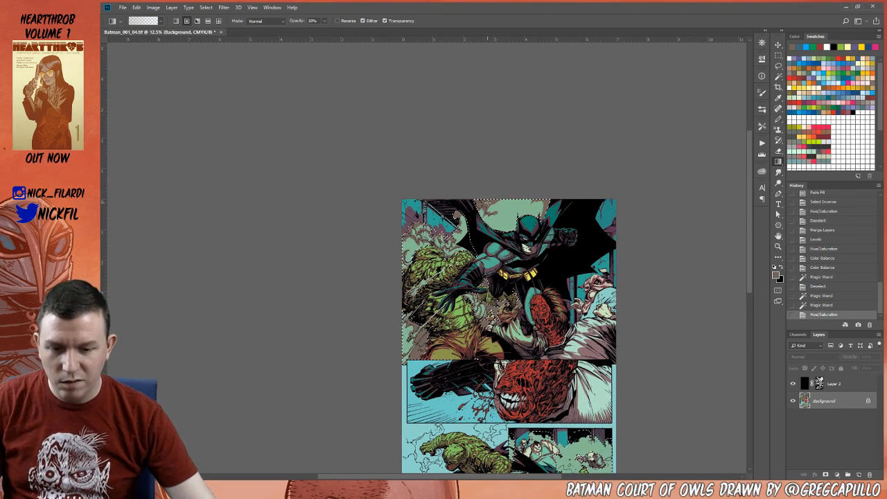
key(alt+BackSpace)
key(ctrl+d)
drag(745, 468, 723, 372)
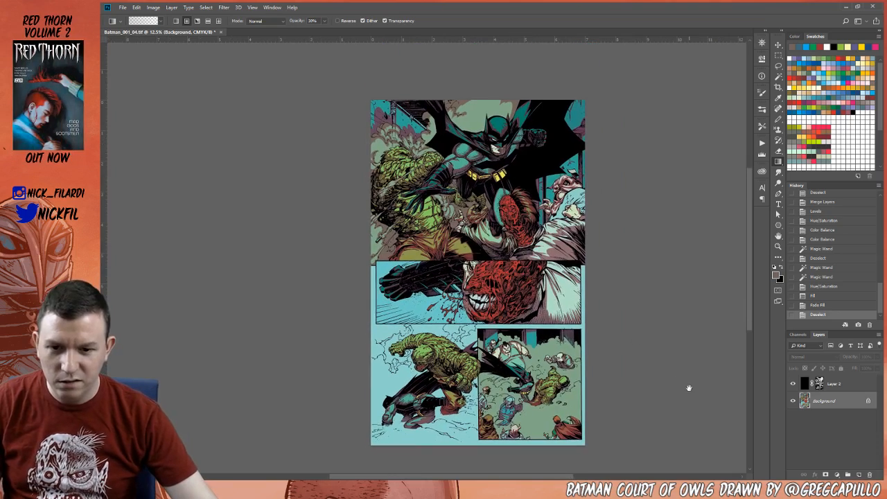
- Undo the grey-brown fill and the smoke's desaturation, and clear the selection
key(ctrl+z)
click(827, 296)
click(826, 287)
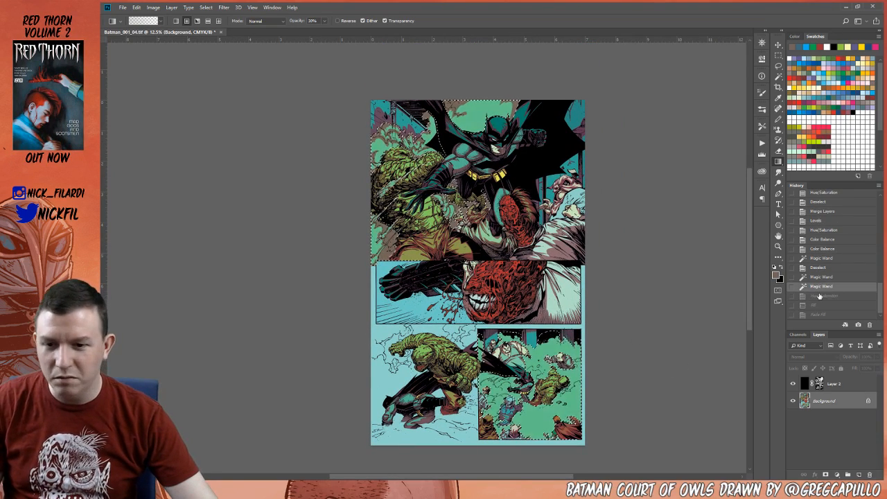
drag(628, 183, 554, 244)
key(ctrl+d)
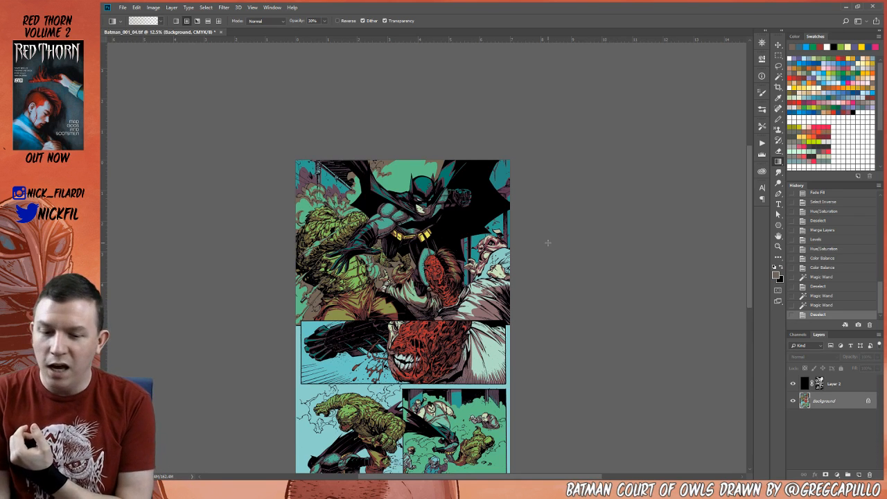
- Desaturate the whole page to a saturation of -63 with Hue/Saturation
key(ctrl+u)
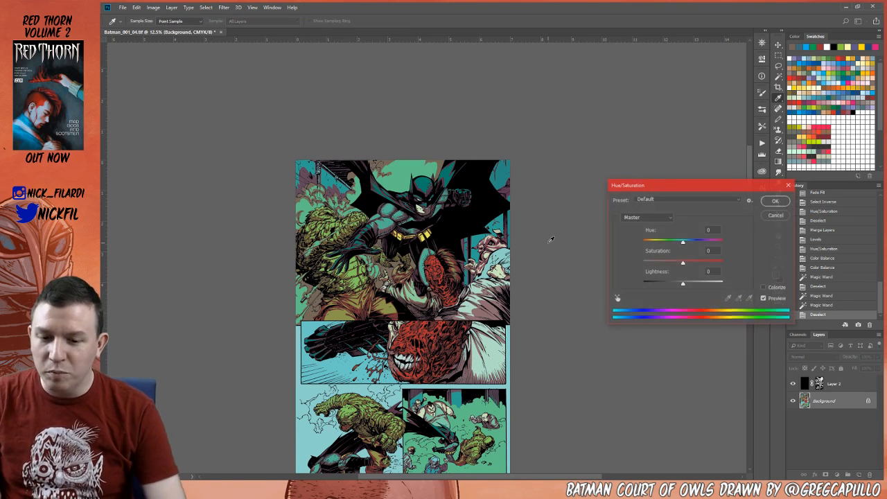
click(658, 264)
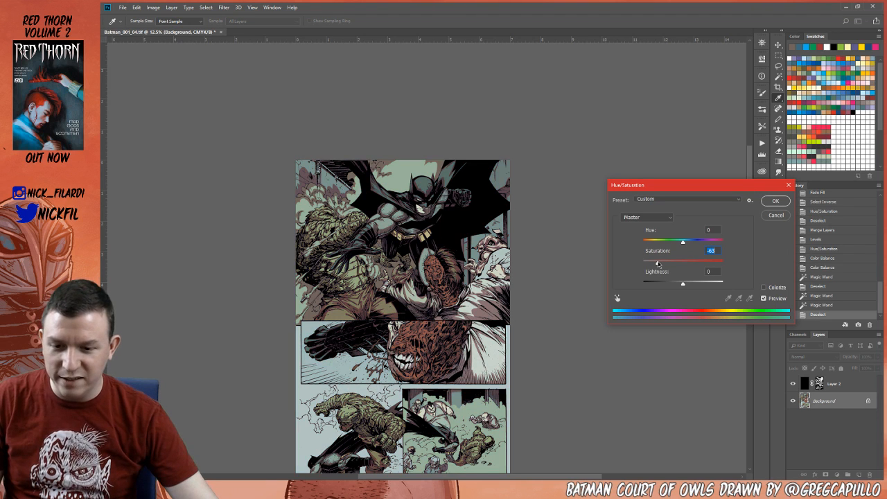
drag(474, 345, 499, 279)
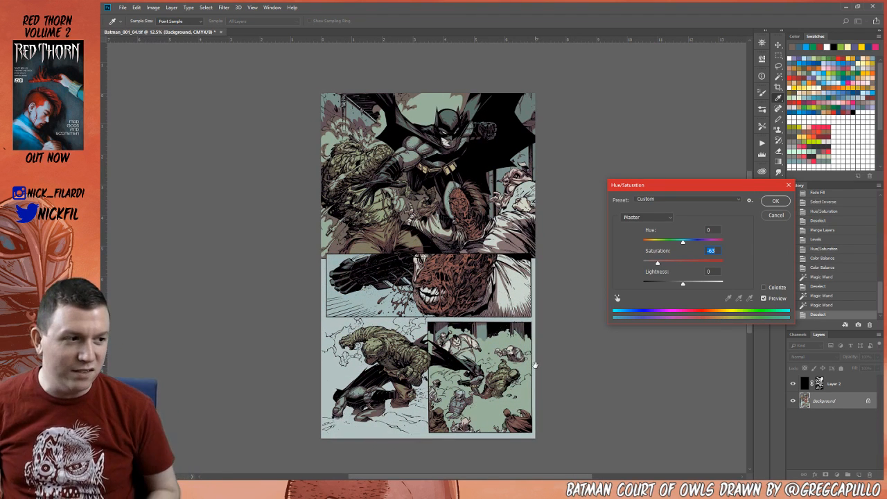
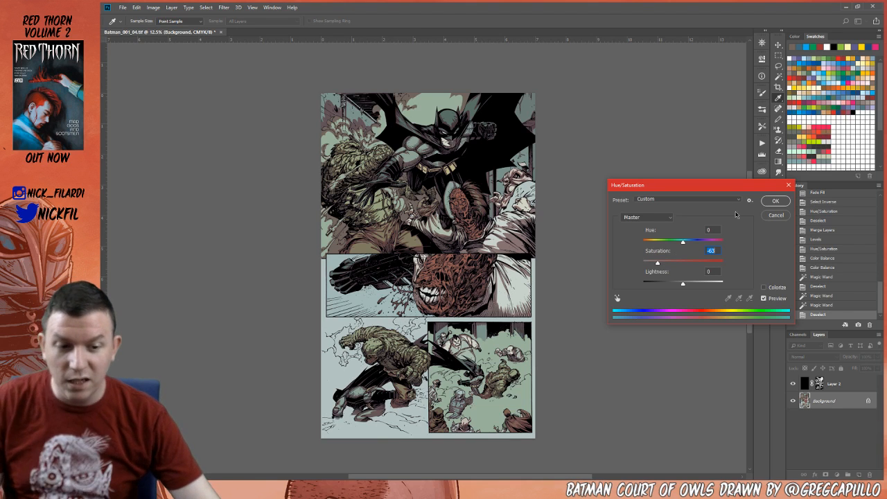
click(771, 201)
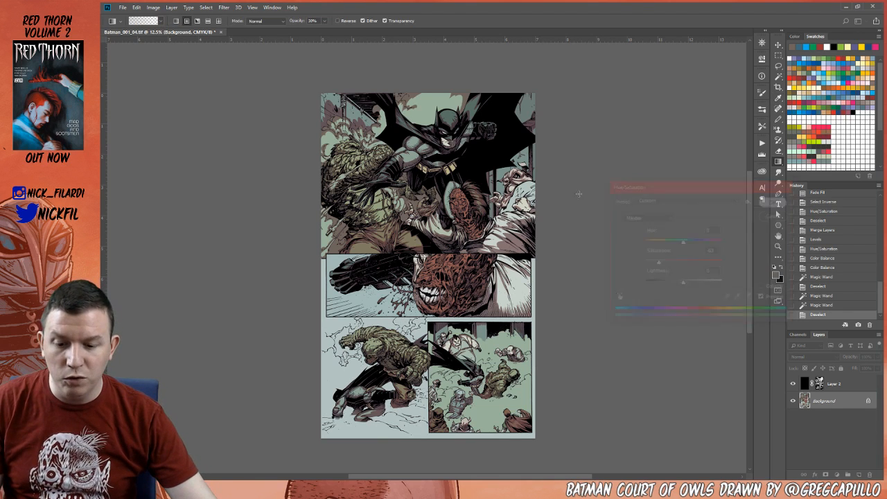
- Cool the page's midtones with Color Balance, setting blue to +34 and shifting towards cyan
key(ctrl+b)
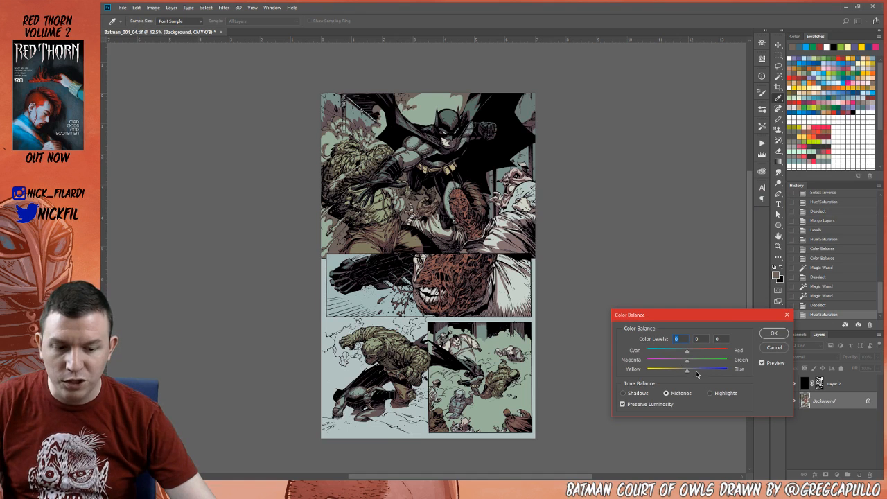
click(701, 371)
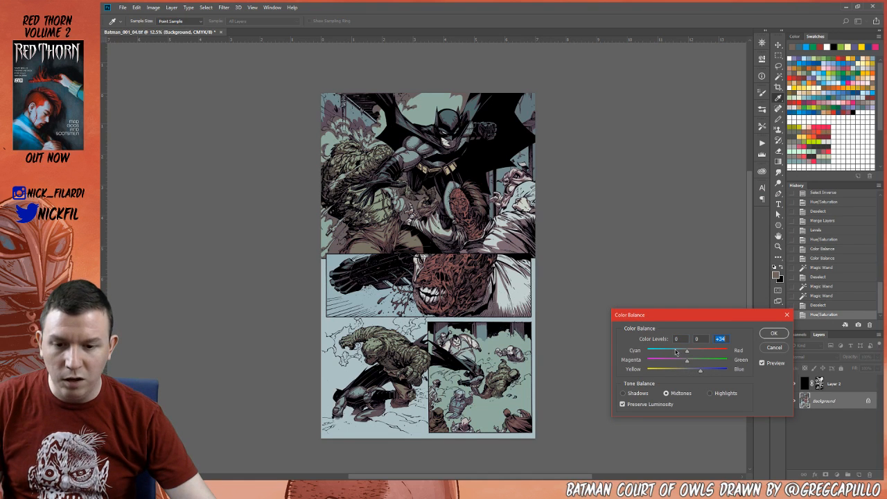
click(676, 352)
click(774, 334)
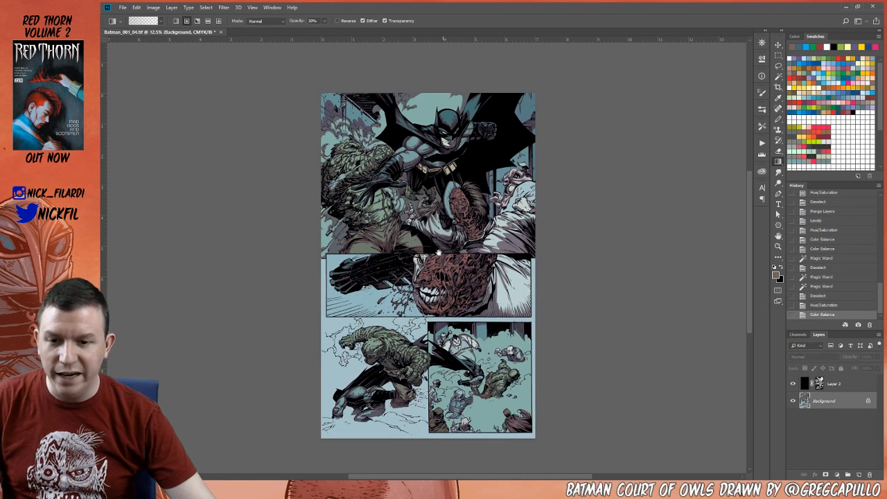
- Revert the page to its state before the overall desaturation and midtone colour balance
drag(479, 310, 490, 364)
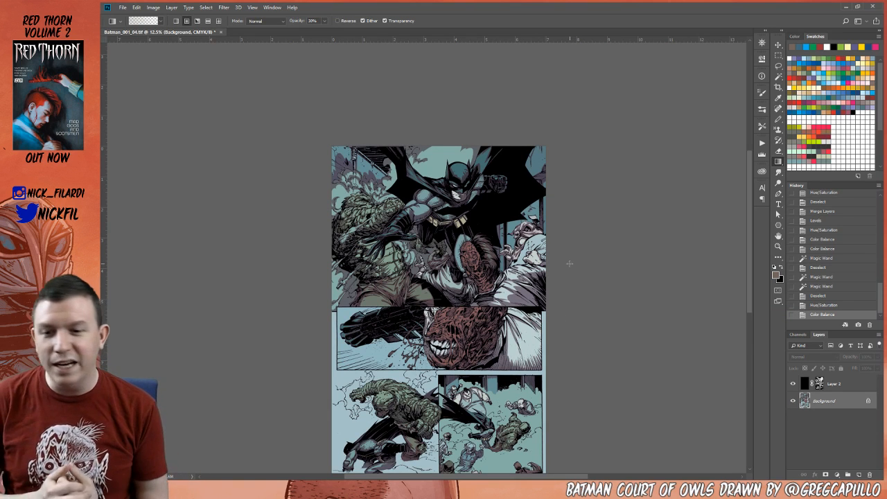
click(818, 296)
drag(505, 336, 516, 258)
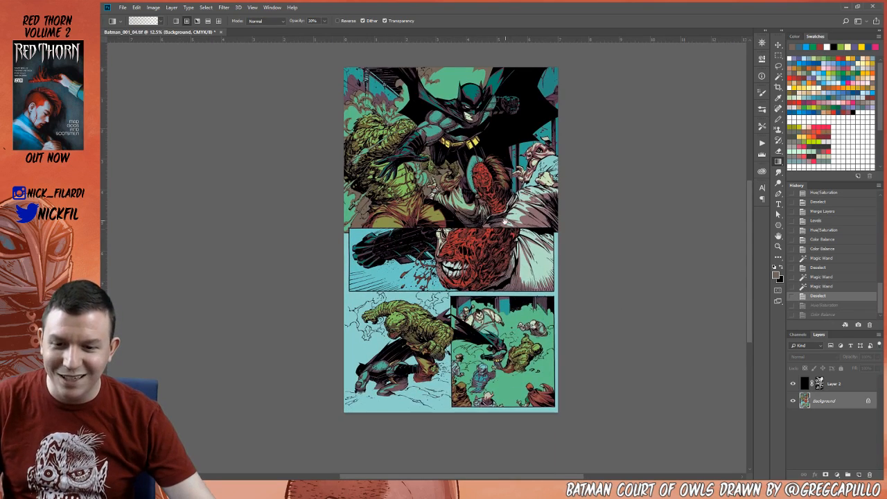
- Select the entire canvas of the Background layer
drag(506, 223, 506, 291)
key(z)
click(423, 262)
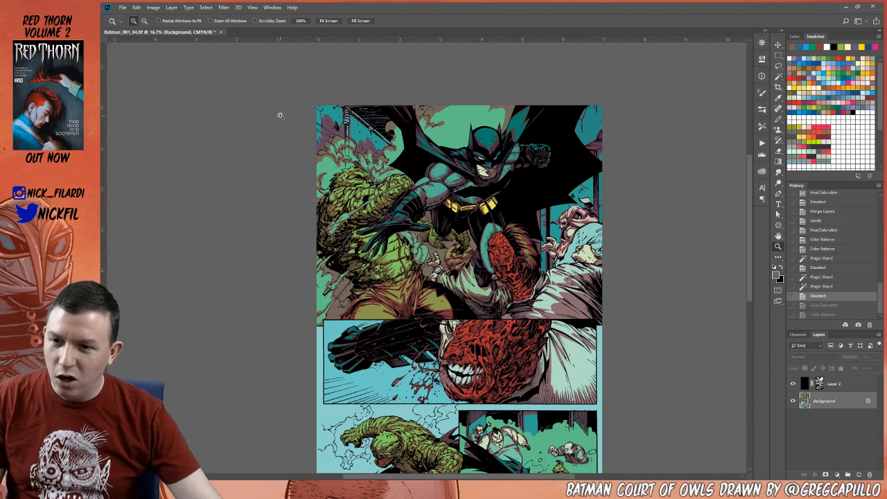
key(ctrl+a)
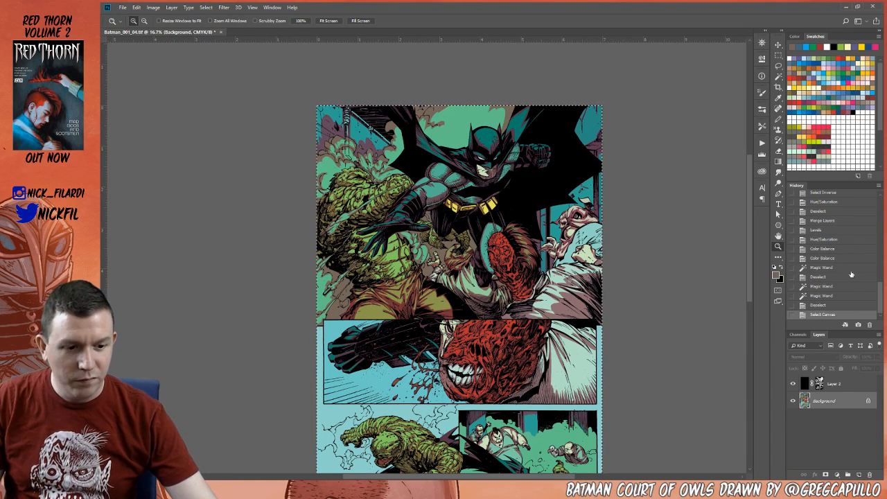
- Try cutting the entire Background layer artwork, and revert the cut
key(ctrl+minus)
key(ctrl+minus)
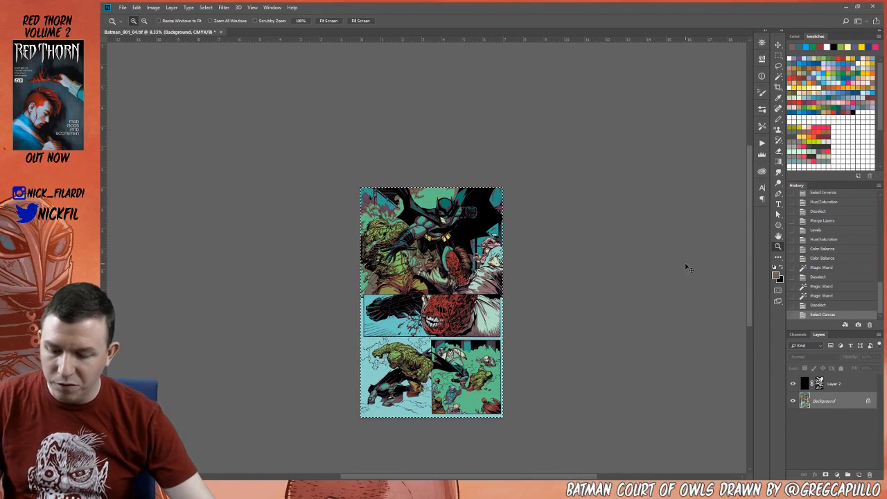
key(ctrl+a)
key(ctrl+x)
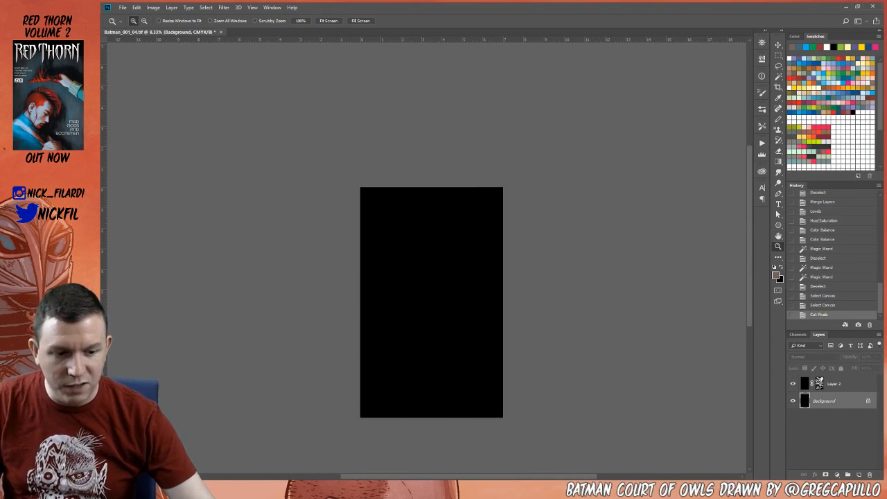
click(831, 307)
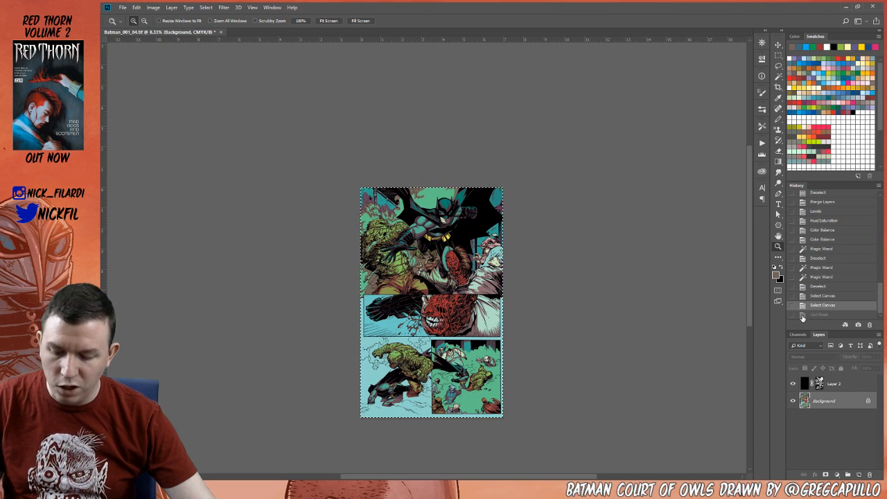
- Copy the entire Background colour artwork, hiding the black Layer 2 to check the colours and showing it again
key(ctrl+a)
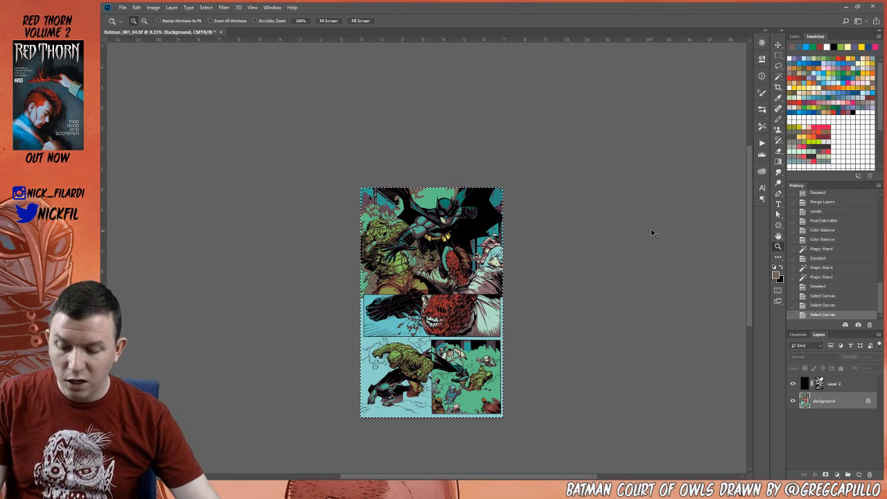
scroll(548, 222, down, 2)
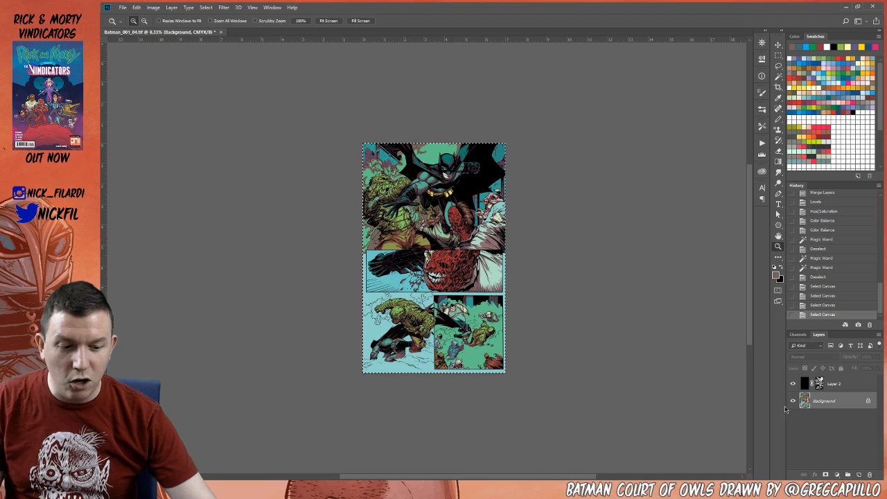
click(792, 383)
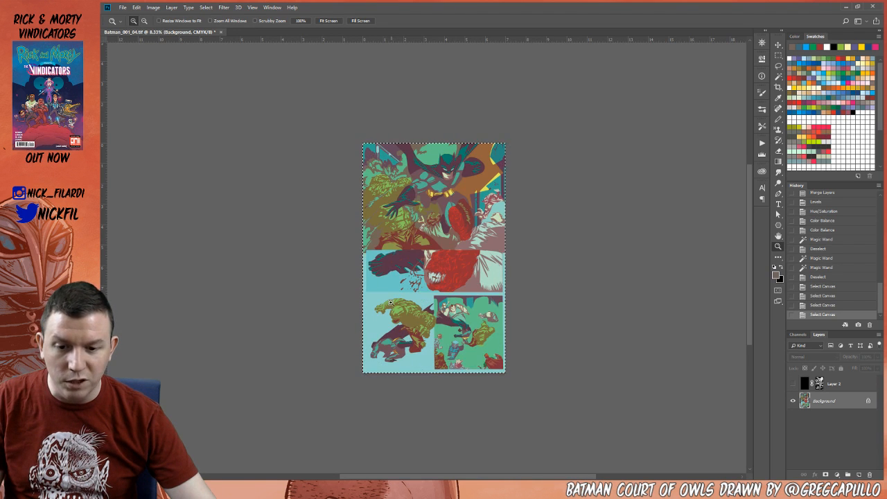
key(ctrl+a)
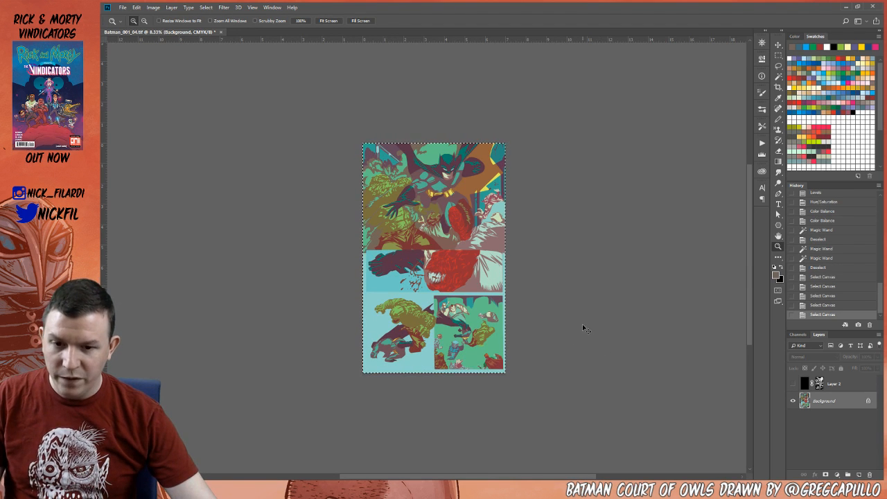
click(793, 383)
- Revert the document to its opening snapshot, Batman_001_04.tif
scroll(825, 217, up, 3)
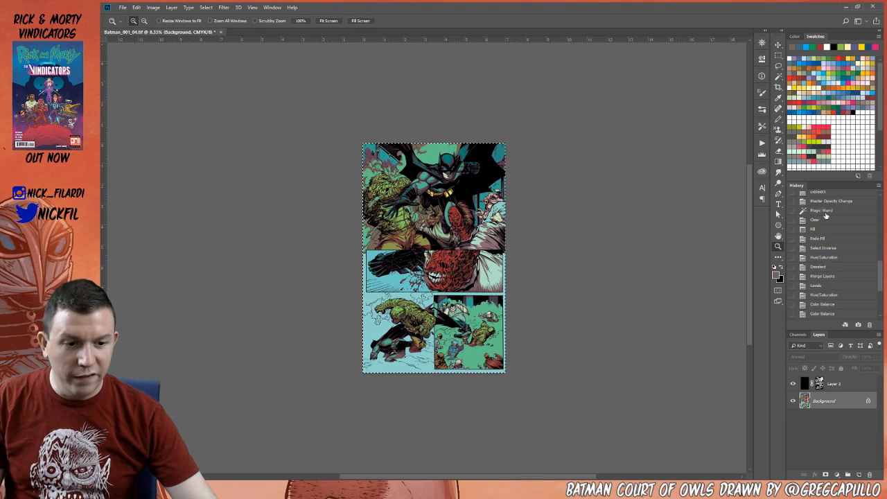
scroll(825, 217, up, 5)
click(832, 200)
right_click(832, 201)
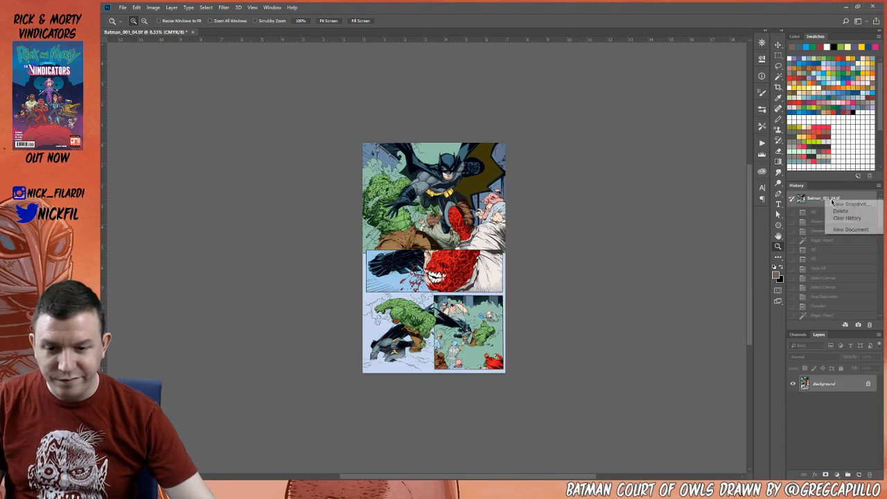
click(851, 199)
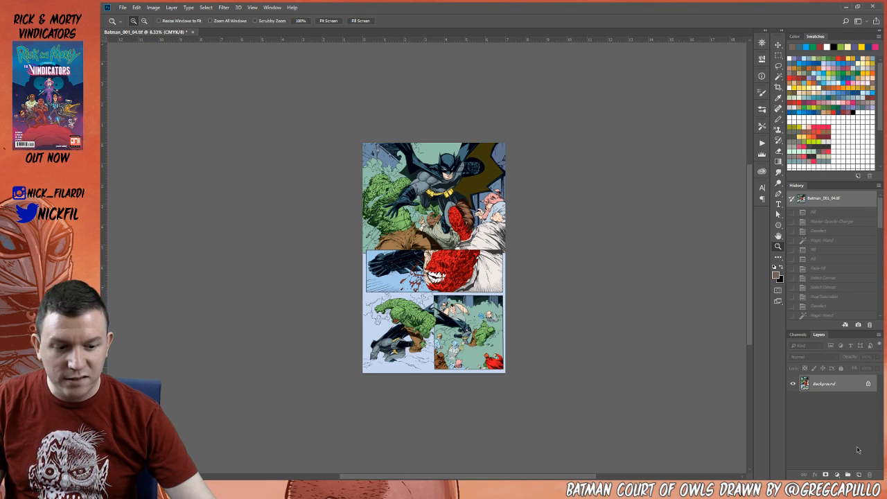
- Duplicate the Background layer and make the original Background layer active again
right_click(824, 379)
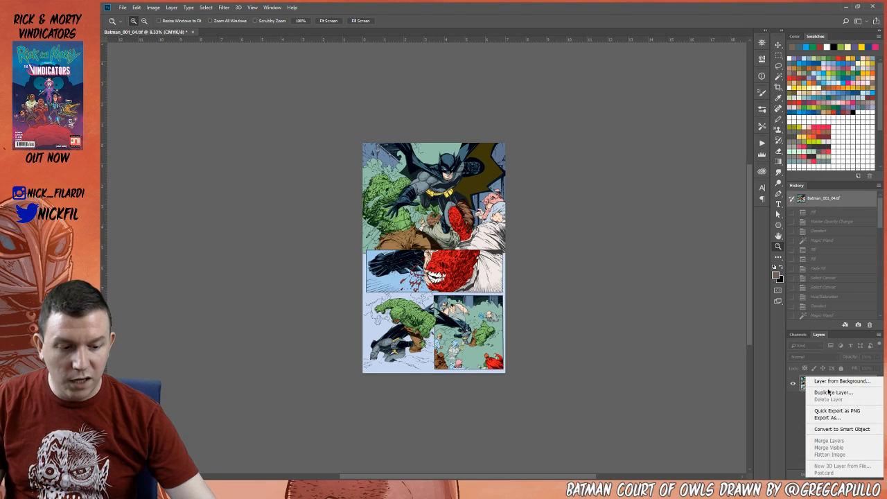
click(829, 393)
key(Return)
click(831, 402)
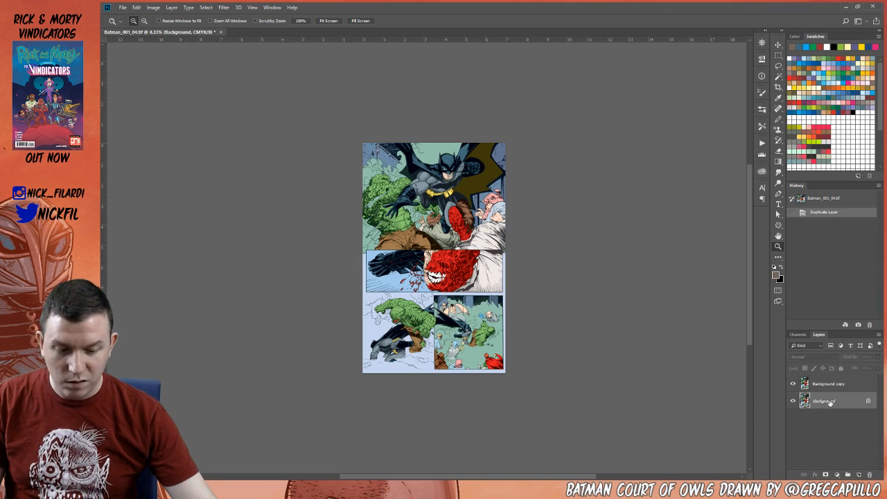
- Paste the copied recoloured artwork as a new layer above Background and delete the Background copy layer
key(ctrl+v)
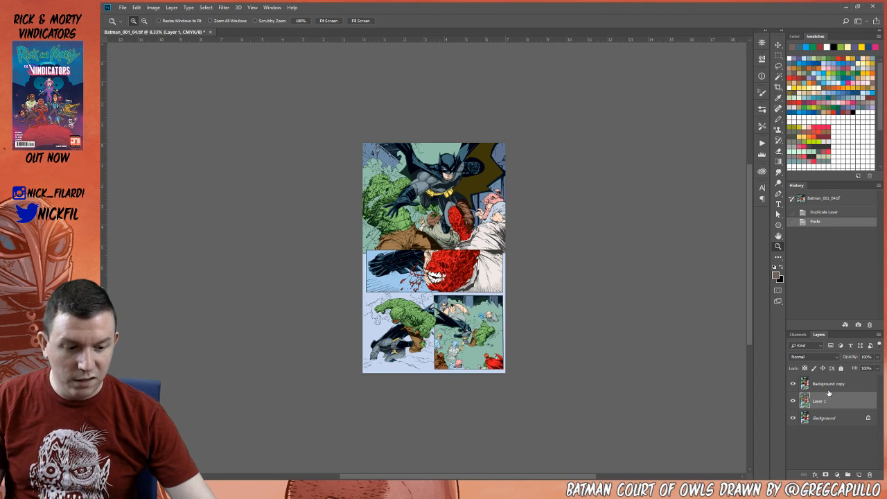
drag(825, 382, 870, 474)
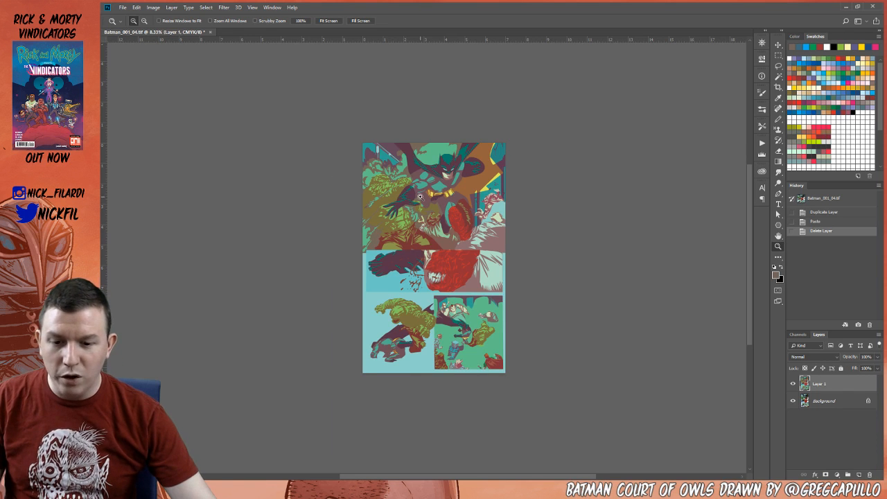
click(470, 215)
drag(469, 221, 498, 215)
- Copy the entire Black channel of the Background layer and reactivate the composite CMYK channel
click(825, 402)
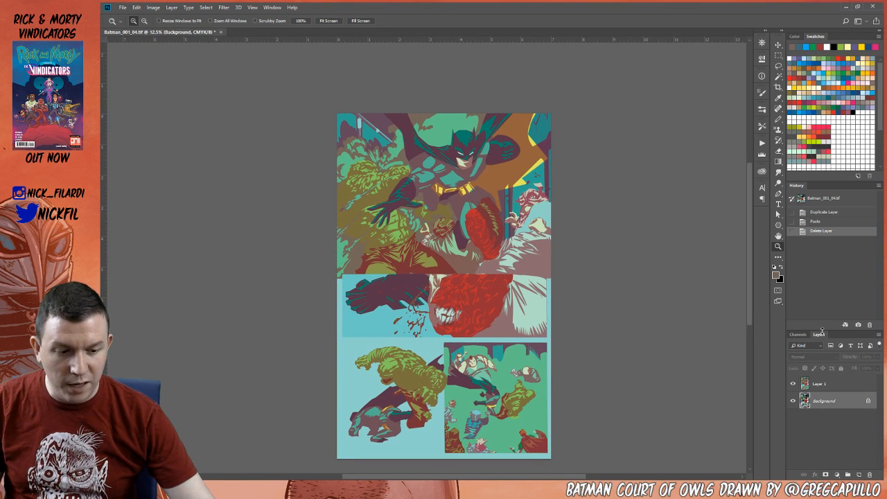
click(798, 334)
click(817, 409)
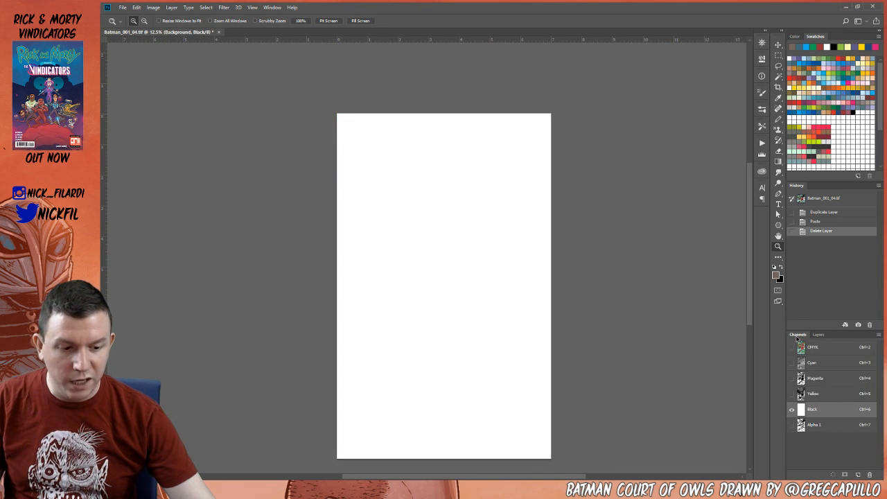
click(819, 334)
click(798, 334)
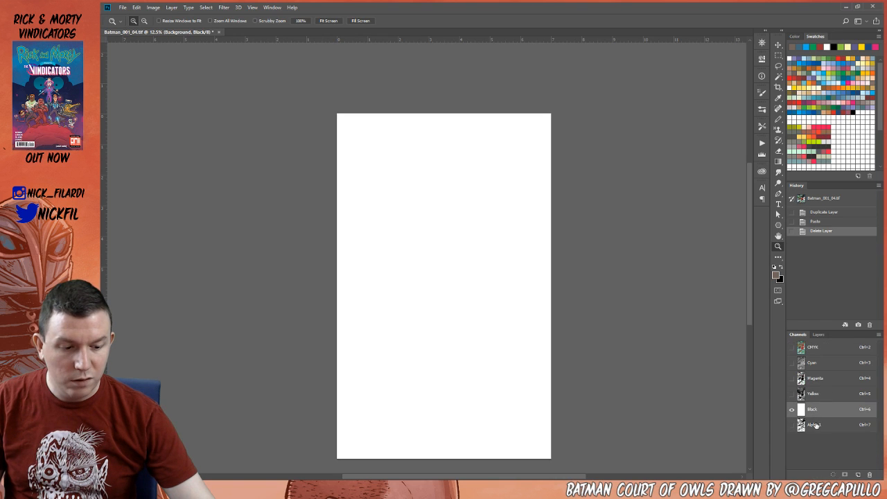
key(ctrl+a)
click(828, 346)
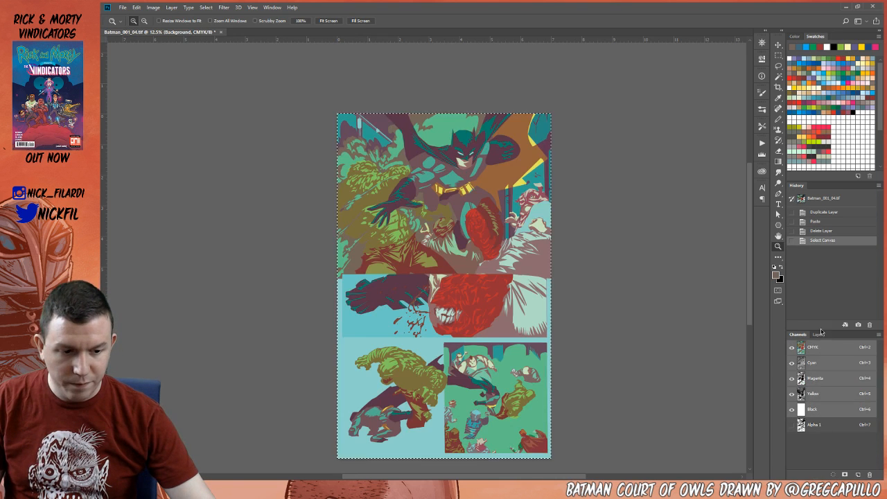
- Add a new layer at the top of the layer stack and fill it with black
click(819, 334)
click(859, 475)
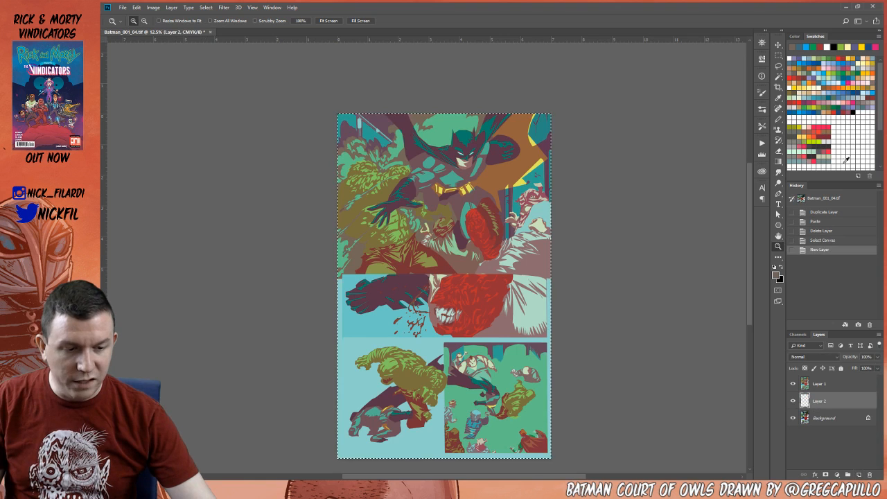
mouse_move(811, 405)
mouse_down()
mouse_move(819, 384)
mouse_move(823, 410)
mouse_up()
click(831, 385)
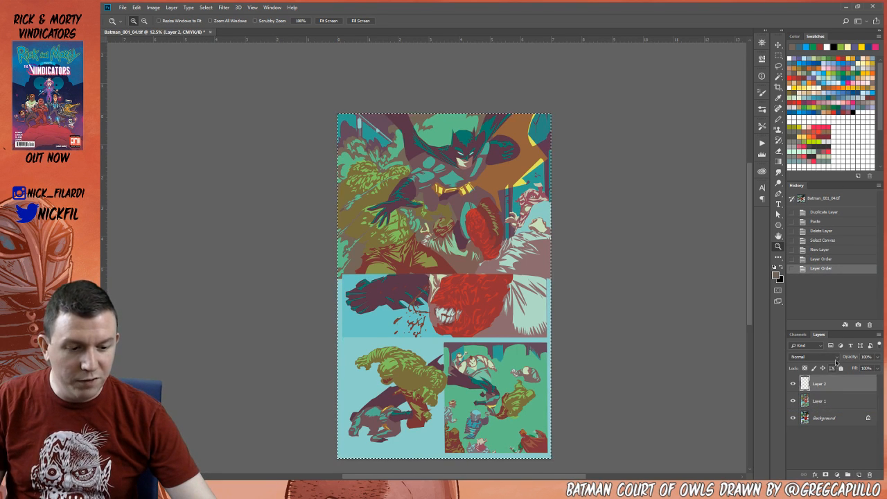
click(854, 109)
key(alt+BackSpace)
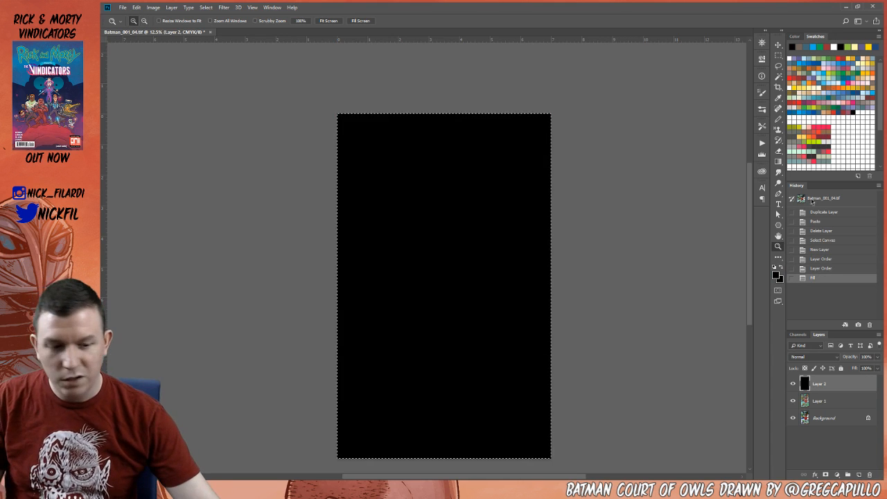
- Add a layer mask to the black layer, paste the copied line art into the mask and invert it
click(825, 474)
alt+click(819, 385)
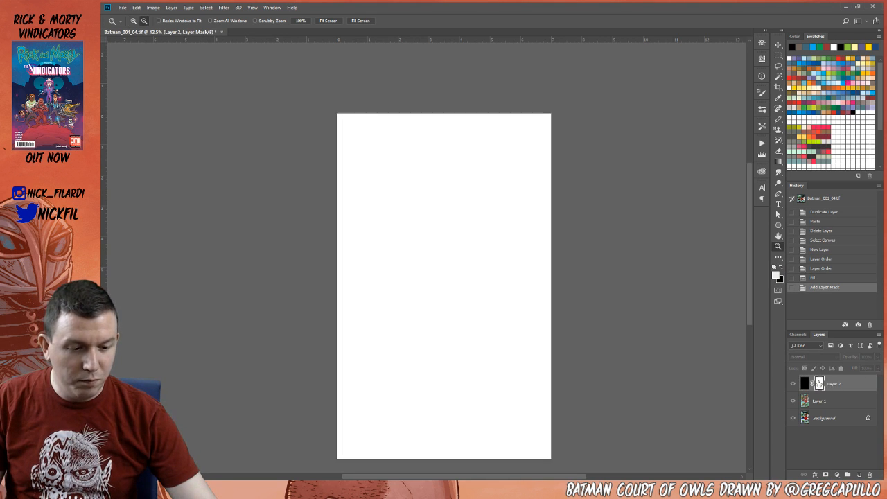
key(ctrl+v)
key(ctrl+i)
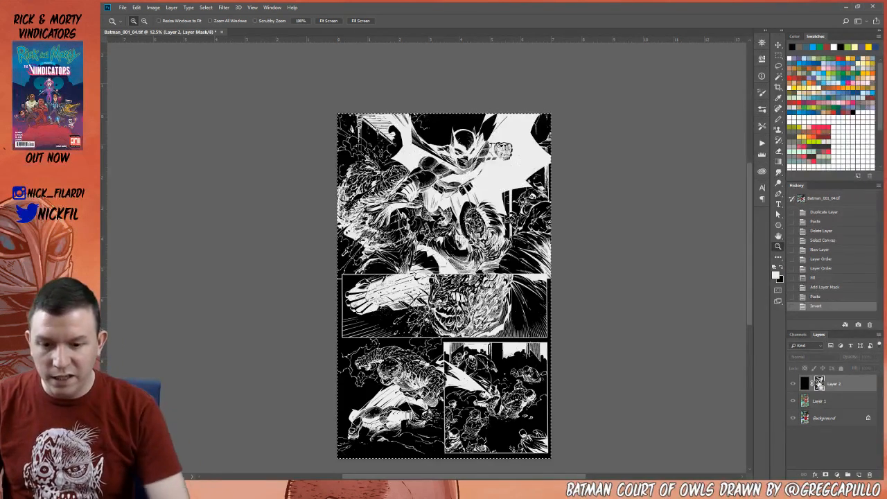
- Set the mask's white input level to 230 with Levels, clear the selection and make Layer 1 active
key(ctrl+l)
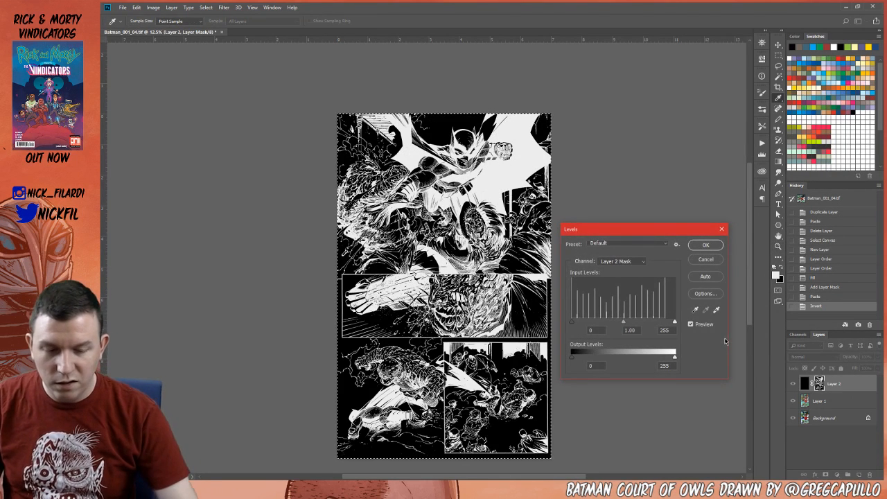
drag(676, 326, 664, 325)
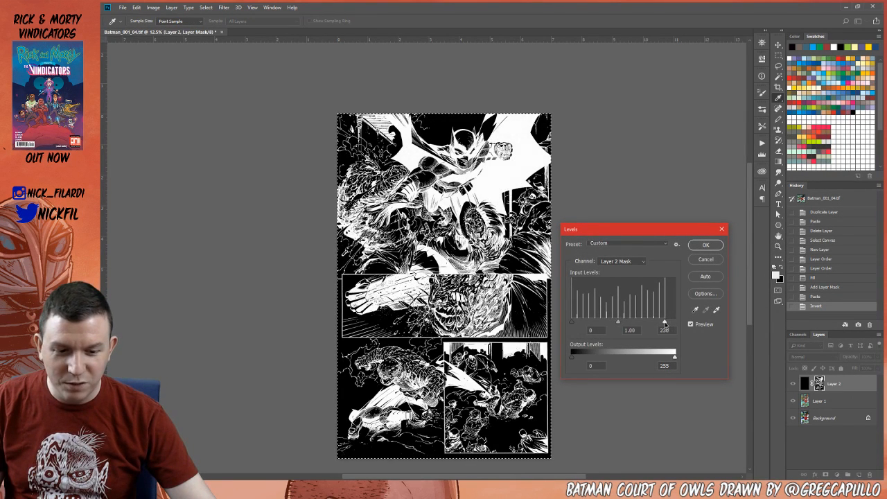
click(699, 244)
key(ctrl+d)
click(839, 406)
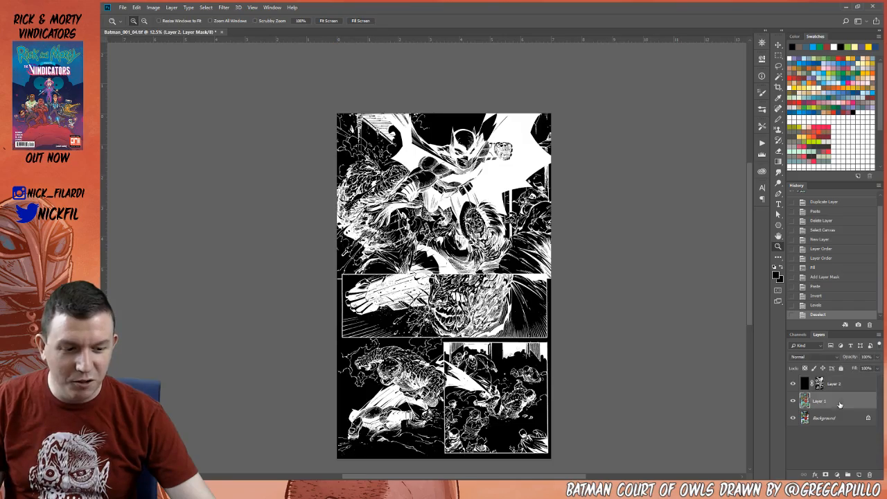
- Make the Background layer active and turn off Sample All Layers for the Magic Wand
click(461, 233)
drag(524, 272, 528, 279)
click(831, 418)
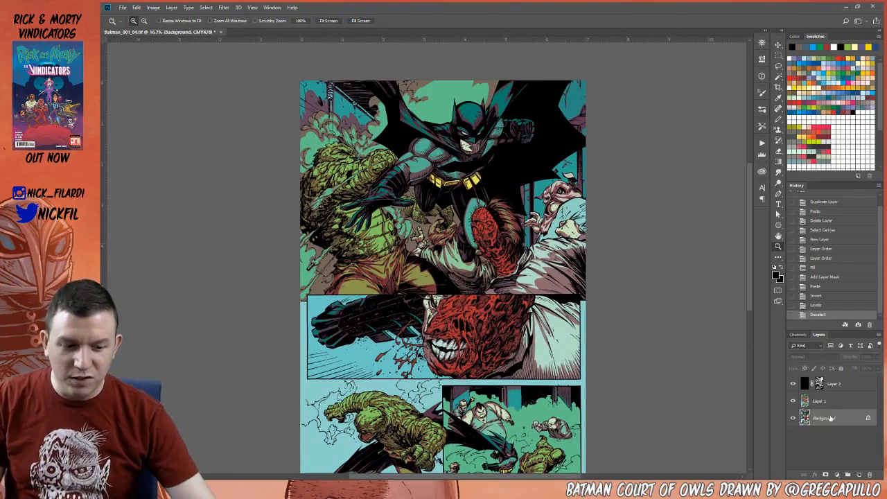
key(w)
click(396, 111)
key(ctrl+d)
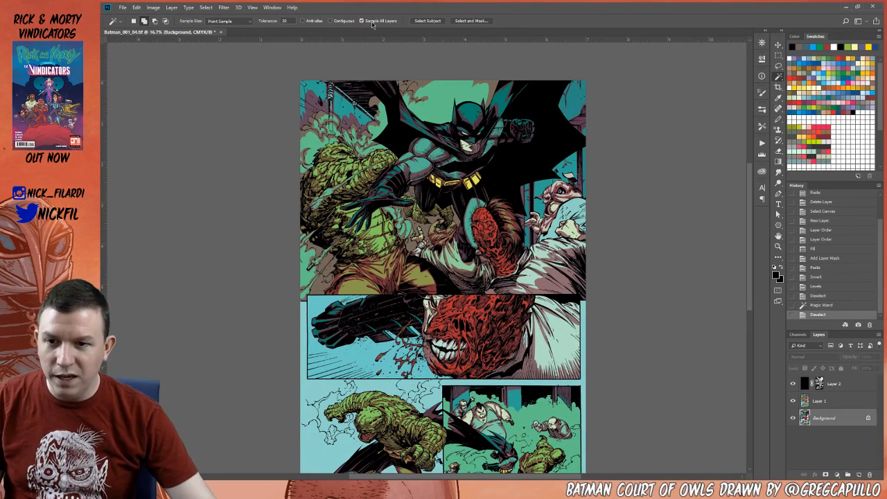
drag(463, 299, 446, 183)
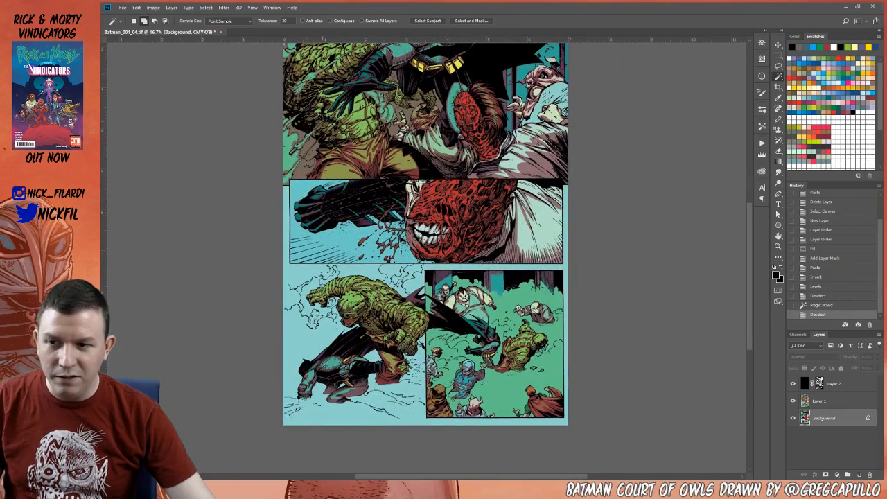
double_click(290, 21)
text(05)
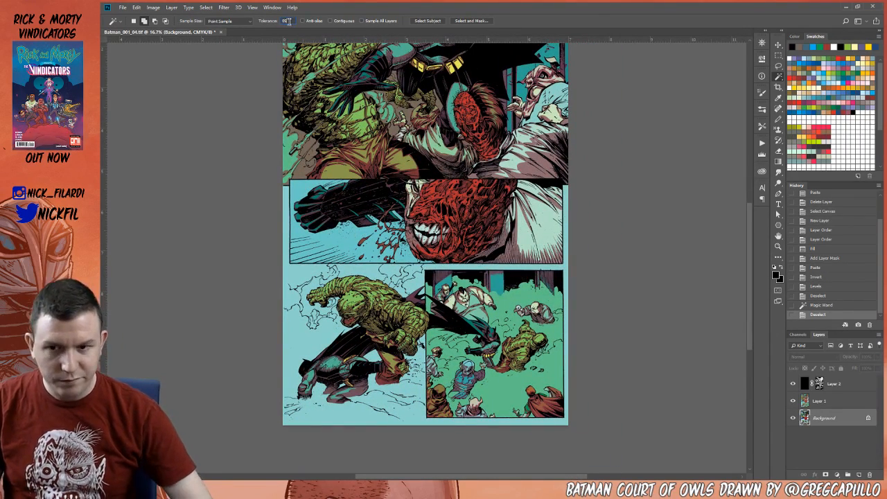
- Fill the entire Black channel of the Background layer with black and clear the selection
click(798, 335)
click(816, 408)
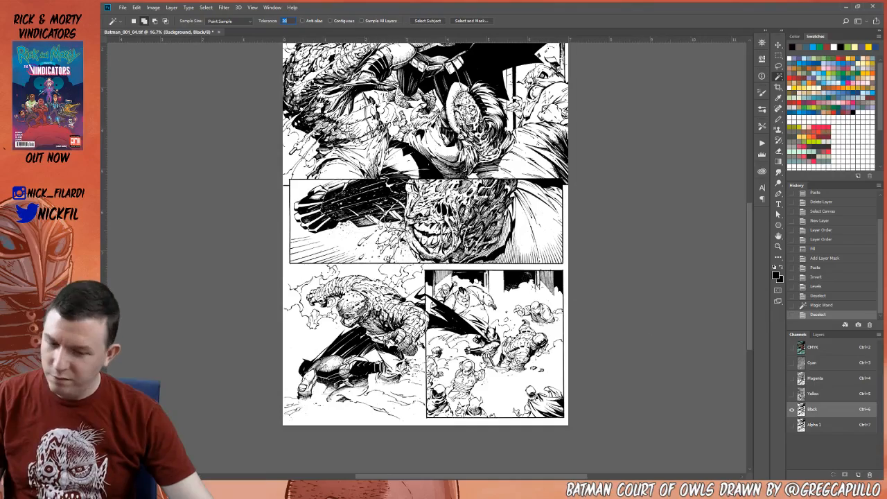
click(497, 267)
key(ctrl+d)
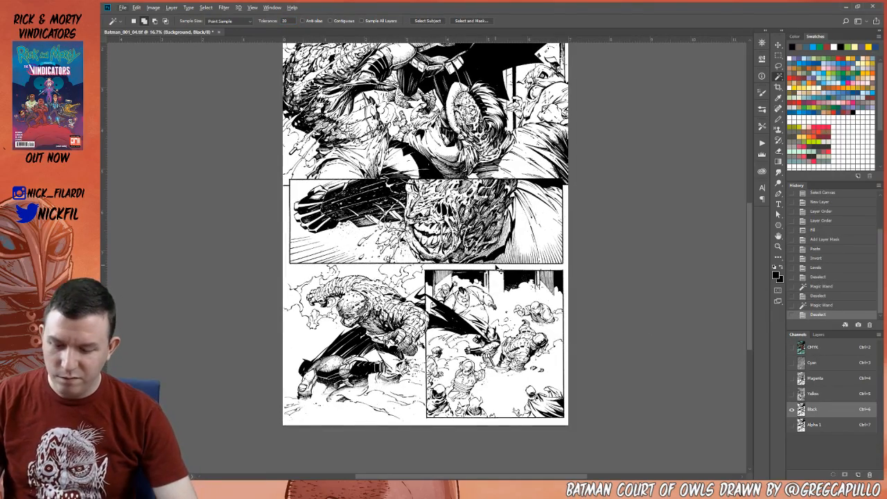
key(ctrl+a)
key(alt+BackSpace)
key(ctrl+d)
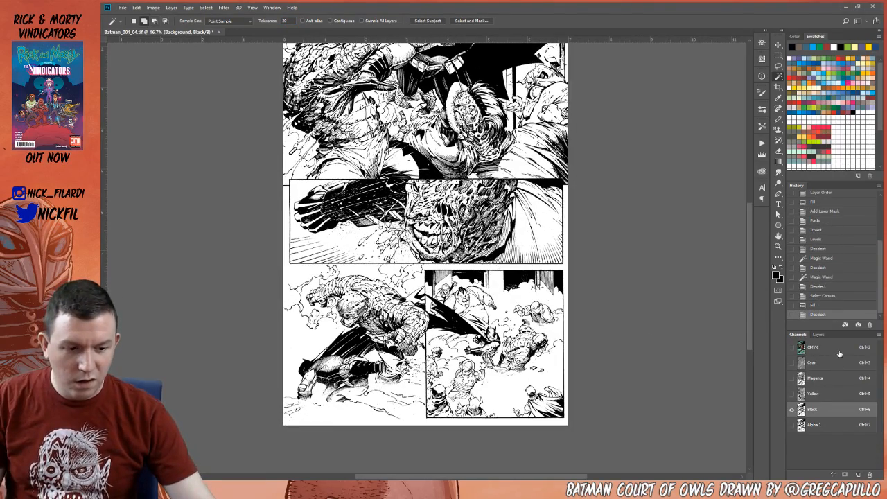
- Make only the Cyan, Magenta and Yellow channels active while keeping the Black channel visible
click(839, 352)
shift+click(824, 409)
click(791, 409)
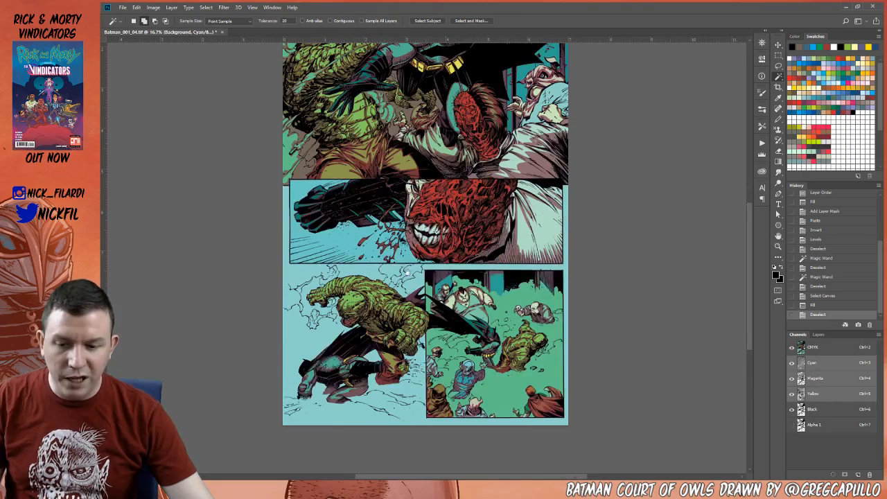
- Sample the green smoke in the page's last panel with the Magic Wand on the Background layer
drag(407, 273, 485, 323)
click(459, 360)
drag(359, 73, 352, 180)
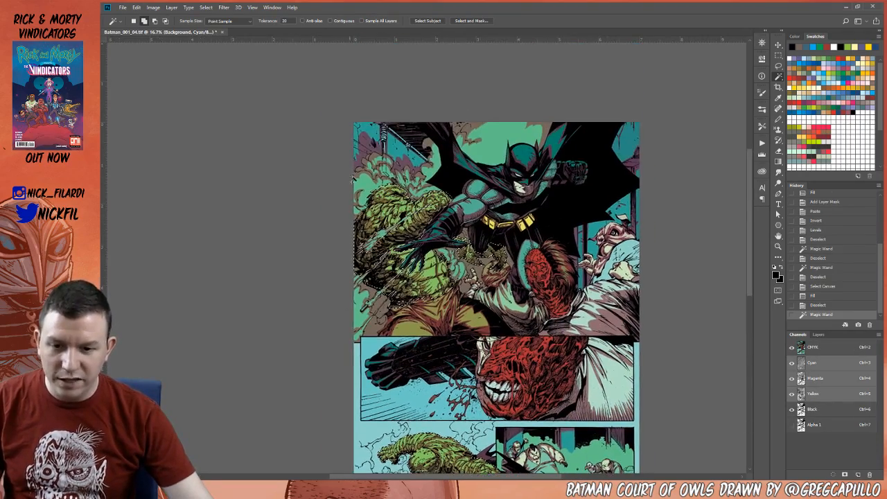
- Clear the current selection on the Background layer
drag(485, 326, 439, 144)
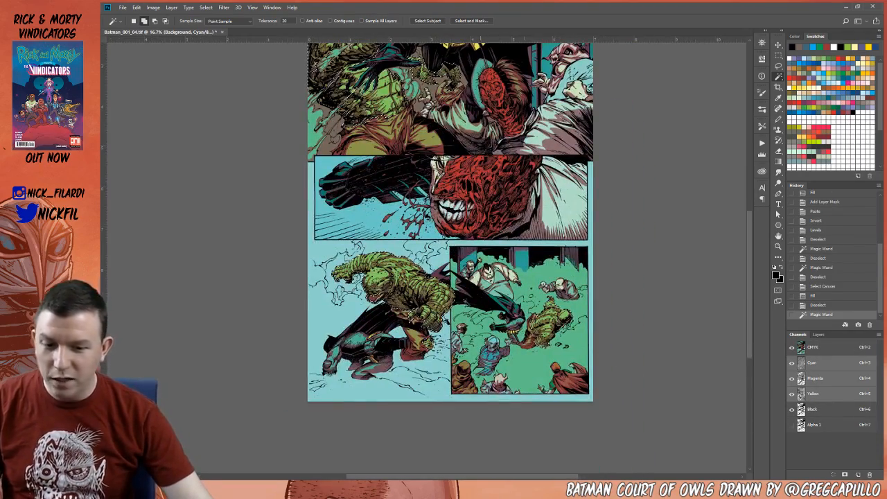
drag(404, 207, 425, 327)
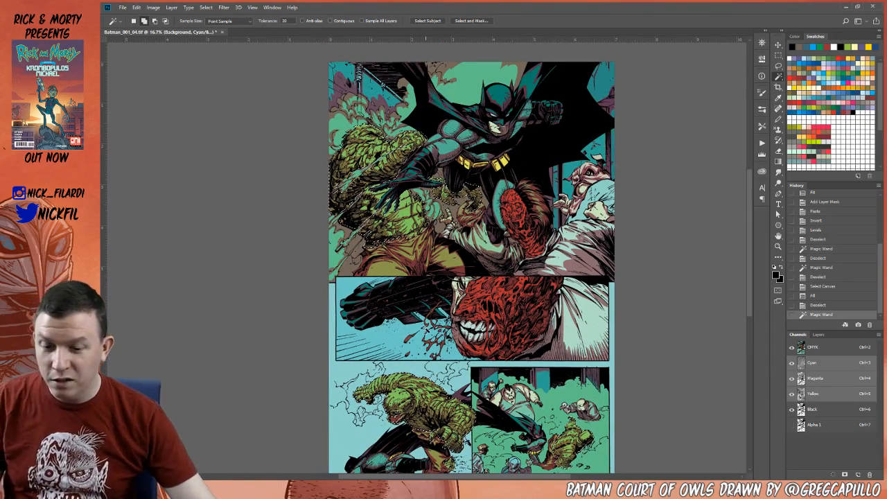
drag(425, 330, 470, 218)
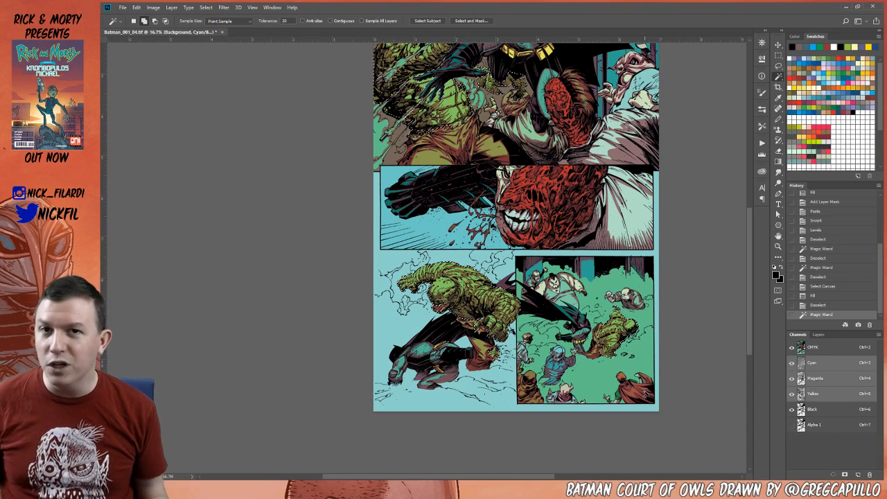
key(ctrl+d)
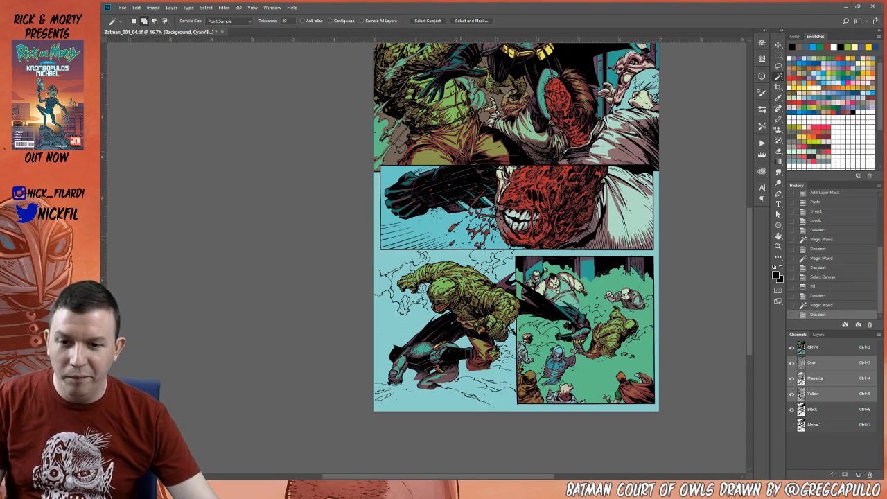
- Try filling the green monster's trousers in the top panel with dark blue and fading the fill, and step back to the Magic Wand selection
click(452, 138)
click(452, 138)
drag(592, 176, 514, 251)
drag(466, 307, 521, 411)
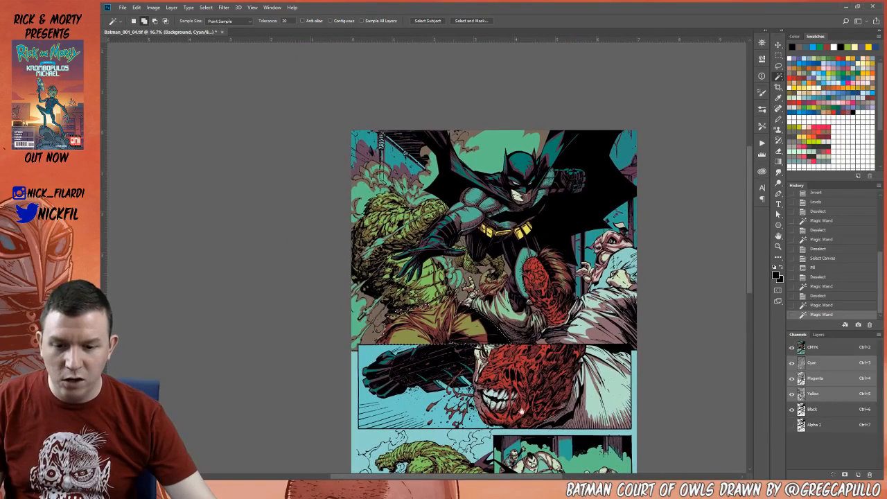
click(859, 89)
key(alt+BackSpace)
key(ctrl+shift+f)
key(Return)
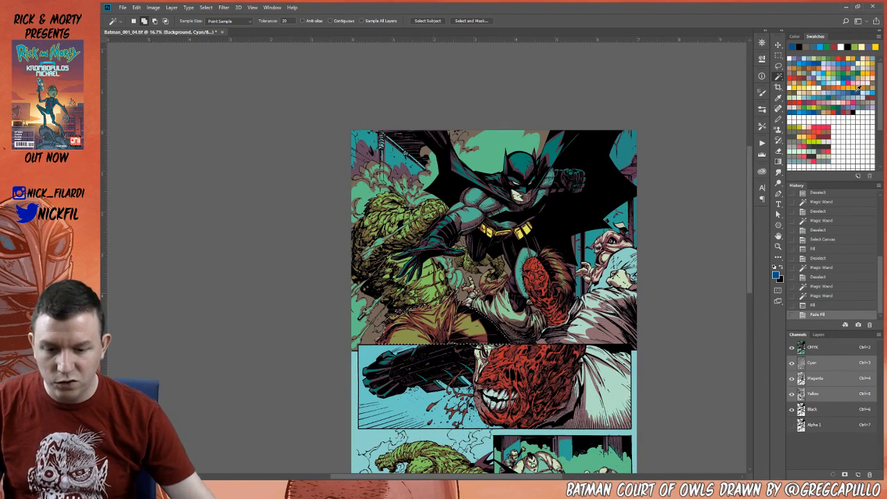
click(840, 296)
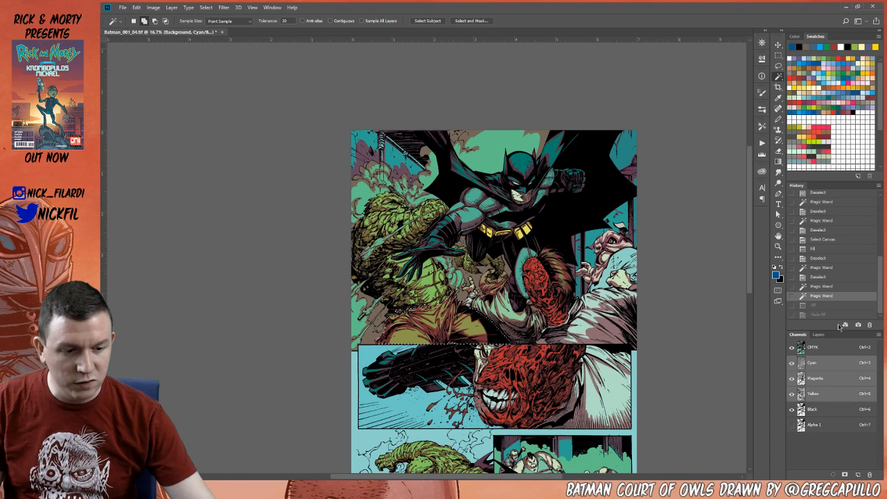
- Make the Background layer active and hide Layer 1 and Layer 2
click(819, 334)
click(822, 400)
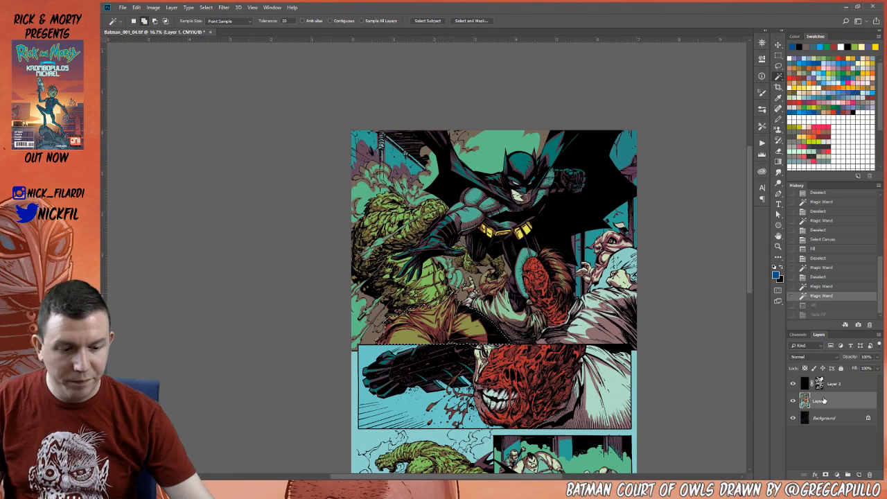
click(826, 419)
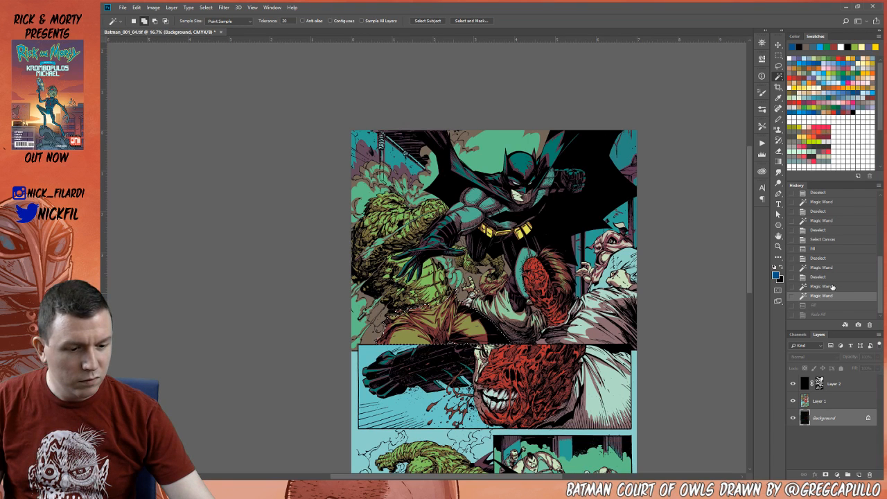
click(818, 403)
click(826, 417)
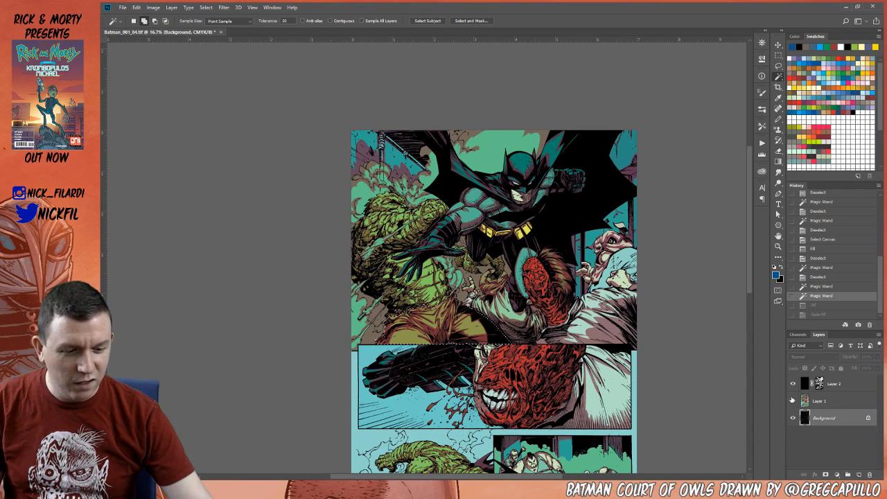
drag(792, 401, 793, 383)
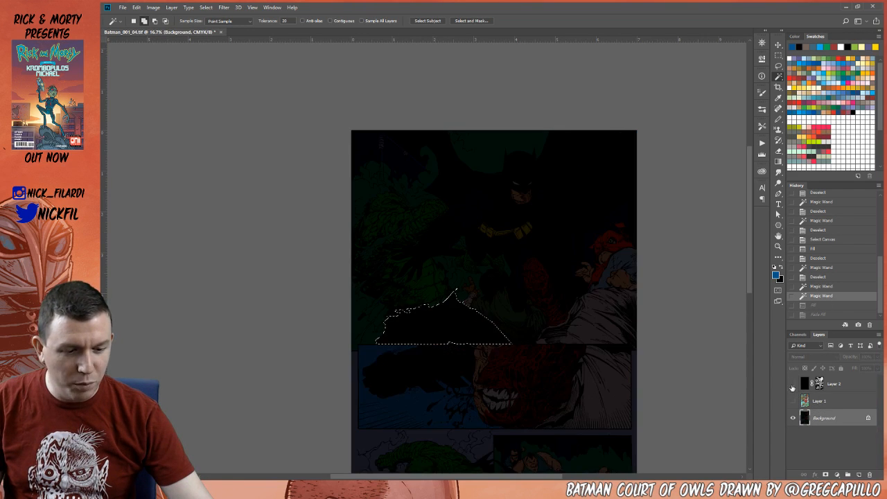
- Clear the selection and fill the Background layer's Black channel with white
click(797, 334)
click(818, 411)
key(ctrl+d)
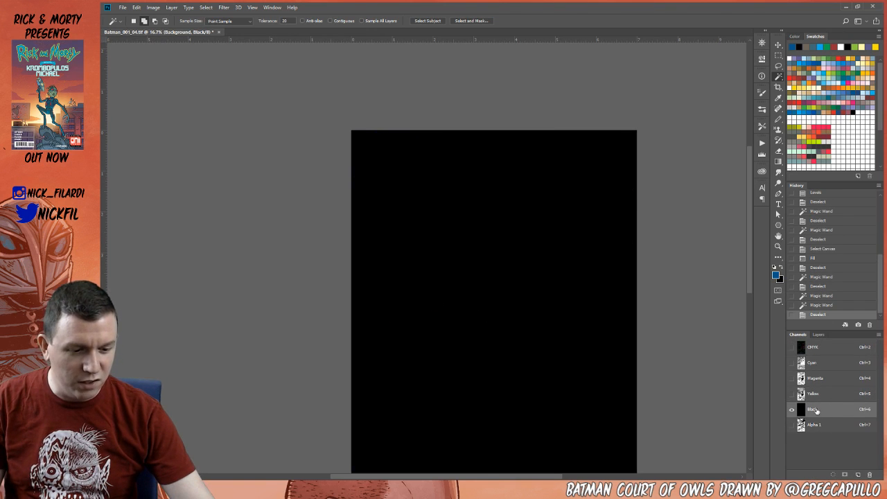
key(alt+BackSpace)
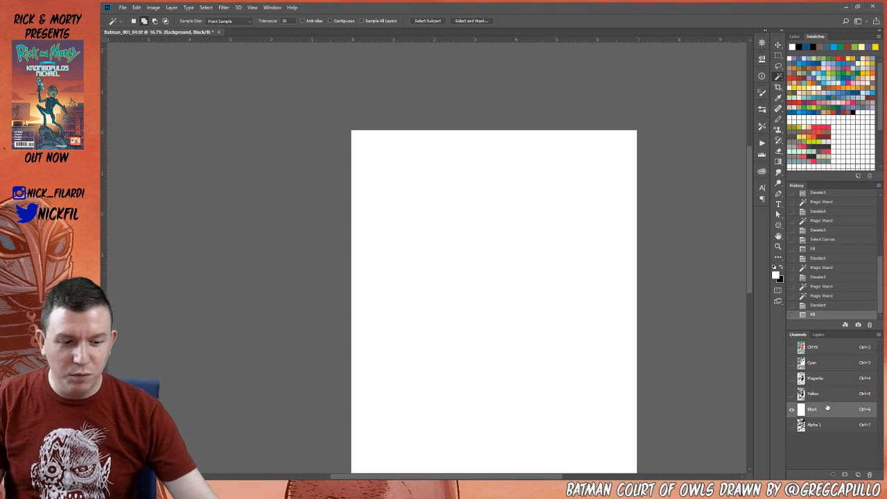
- Reactivate the composite CMYK channel and show Layer 1 and Layer 2 again
click(837, 350)
click(817, 334)
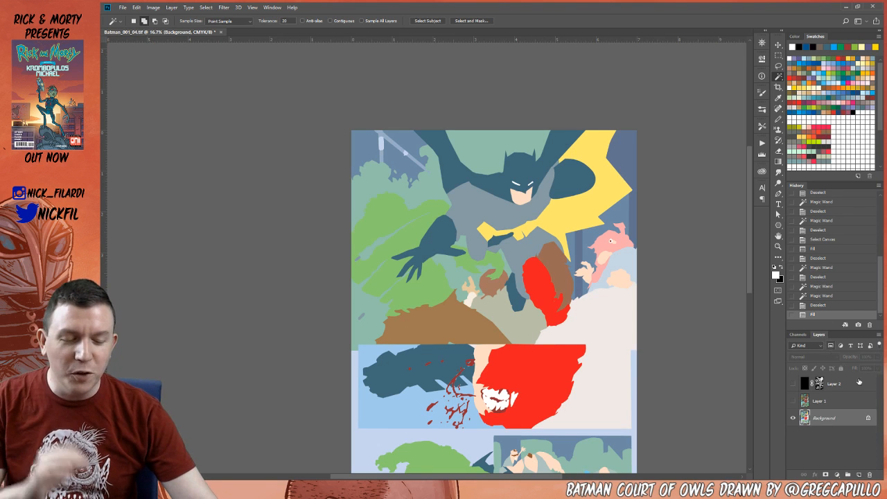
click(794, 400)
click(793, 383)
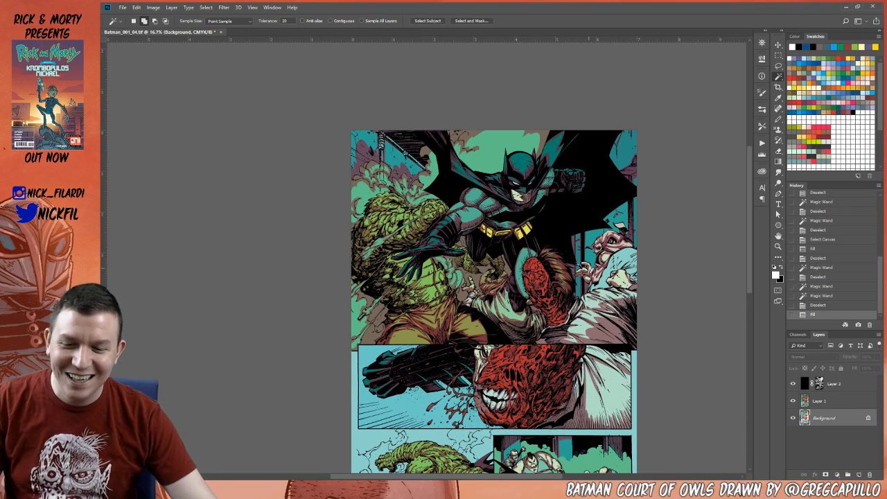
drag(533, 287, 539, 233)
click(829, 406)
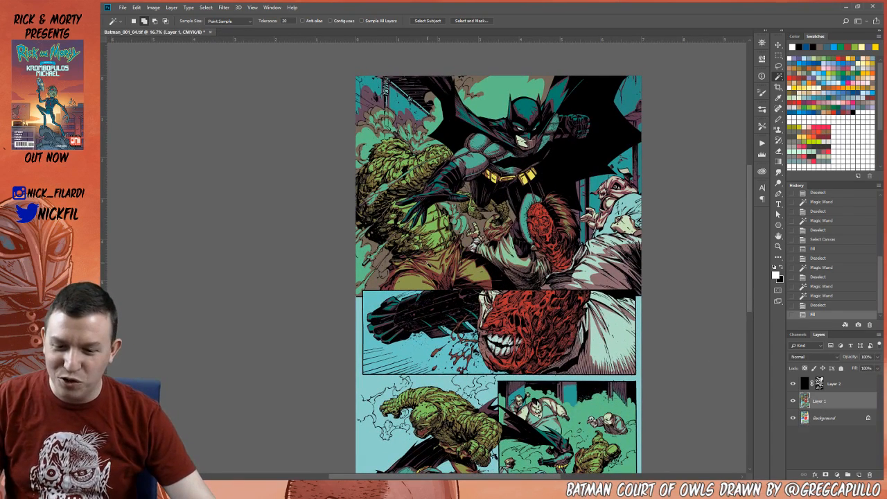
click(440, 276)
- Select the green monster's trousers in the top panel with the Magic Wand on the Background layer
click(824, 418)
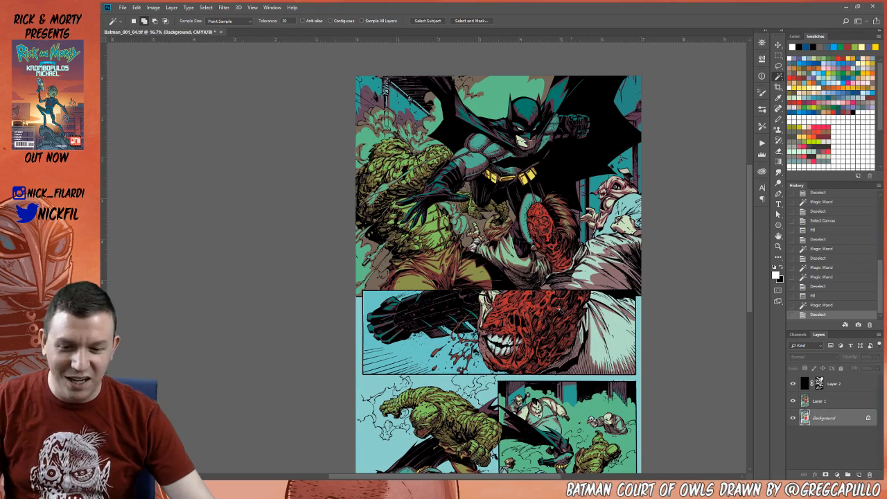
click(446, 259)
drag(514, 295, 516, 301)
key(z)
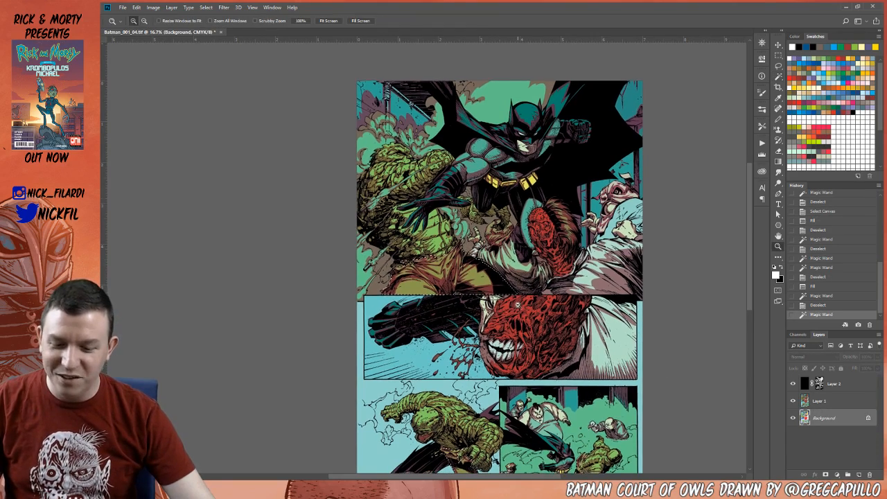
alt+click(518, 303)
drag(585, 322, 555, 301)
click(546, 292)
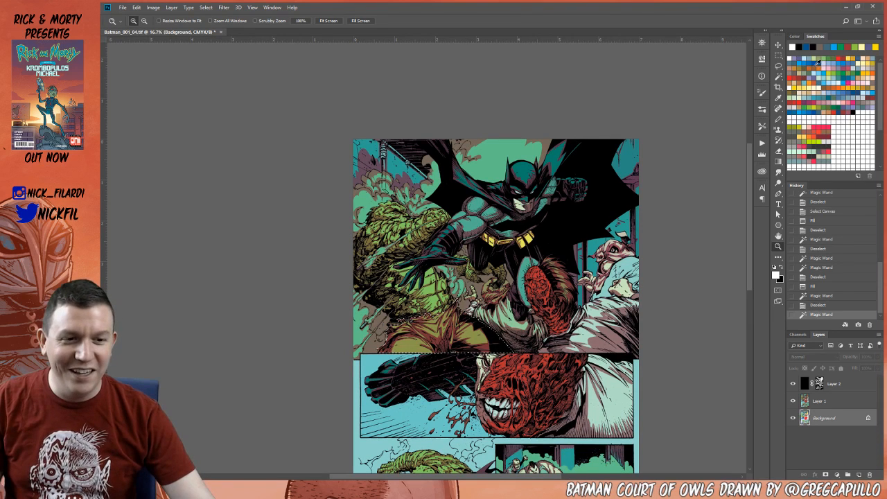
- Try filling the selected trousers on the Background layer with a muted grey-green swatch and fading the fill, and step back in the history
click(813, 70)
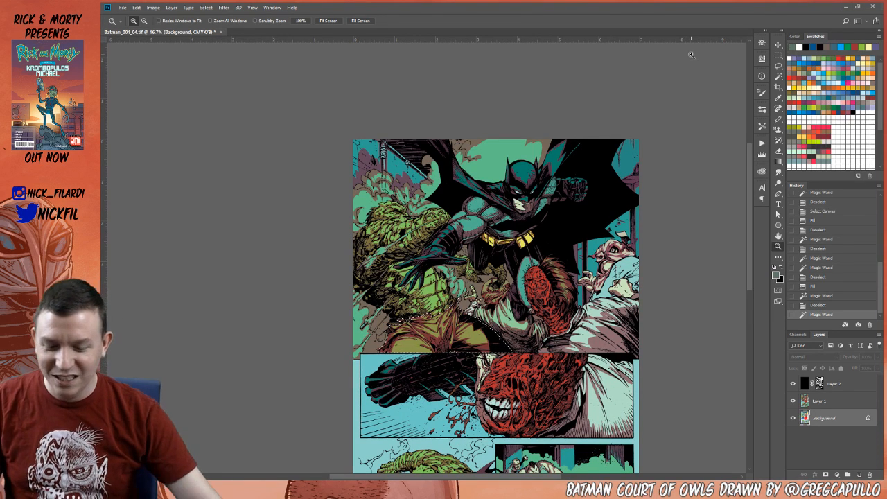
key(alt+BackSpace)
key(ctrl+shift+f)
key(Return)
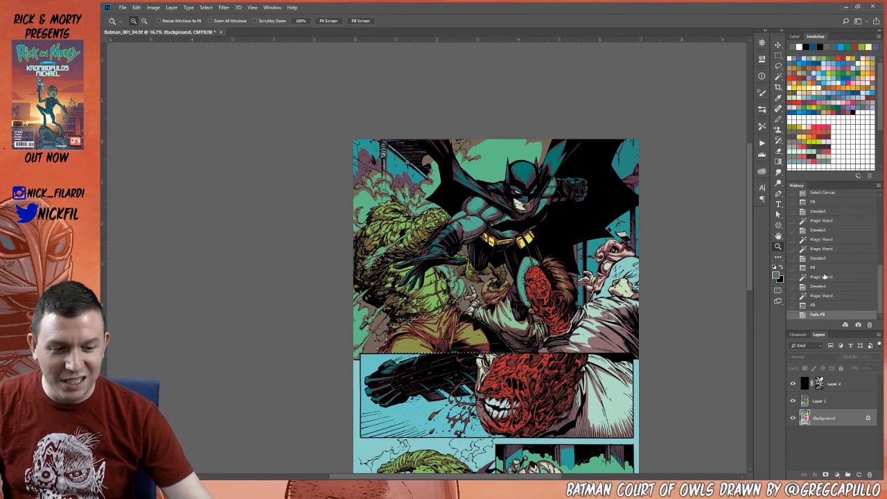
click(821, 296)
- Fill the selected trousers on Layer 1 with the muted grey-green, fade the fill and clear the selection
click(824, 402)
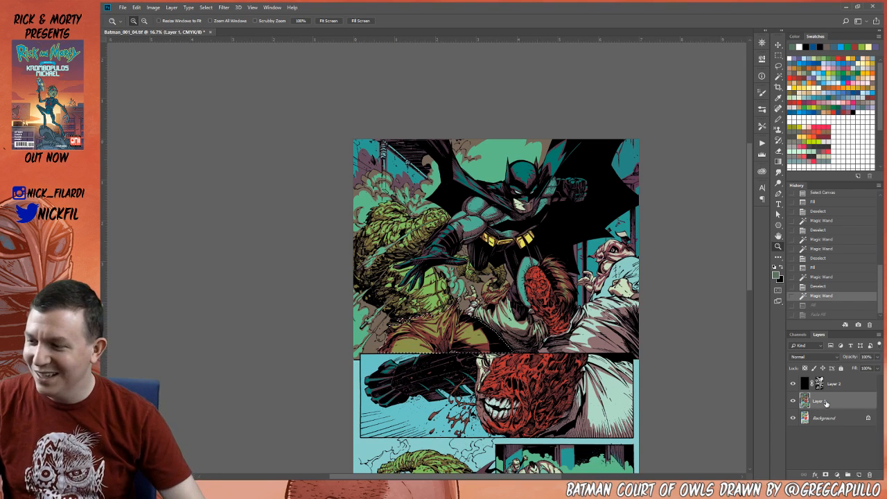
key(alt+BackSpace)
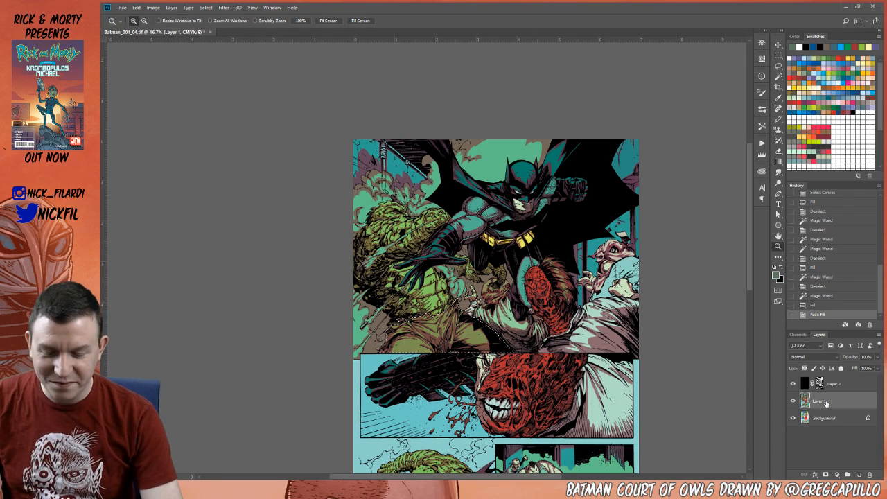
key(alt+BackSpace)
key(ctrl+d)
drag(518, 371, 598, 429)
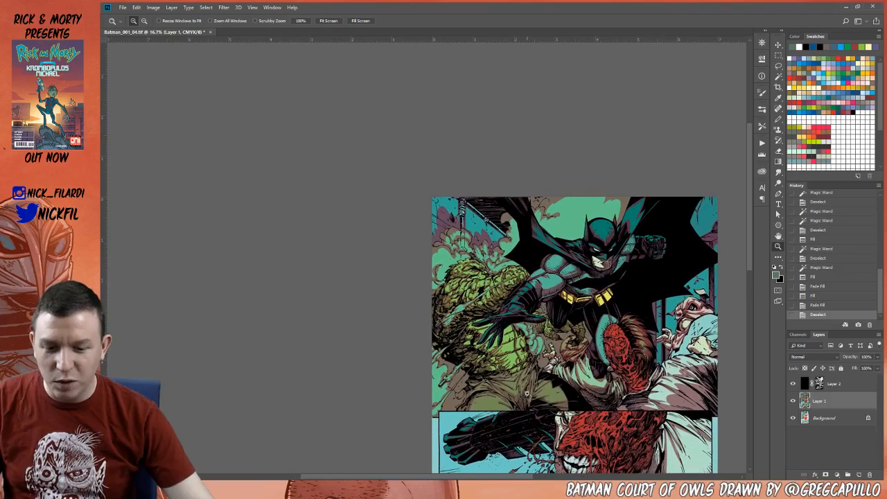
drag(577, 397, 534, 329)
key(ctrl+z)
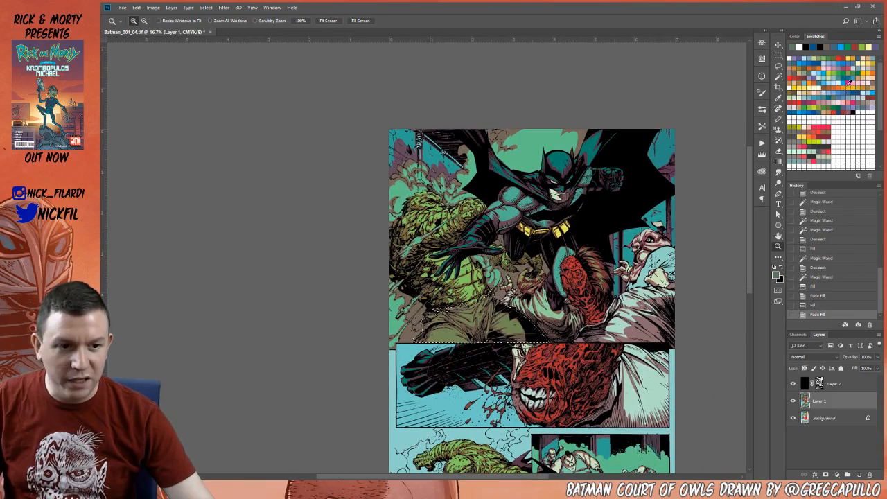
drag(597, 297, 580, 142)
key(b)
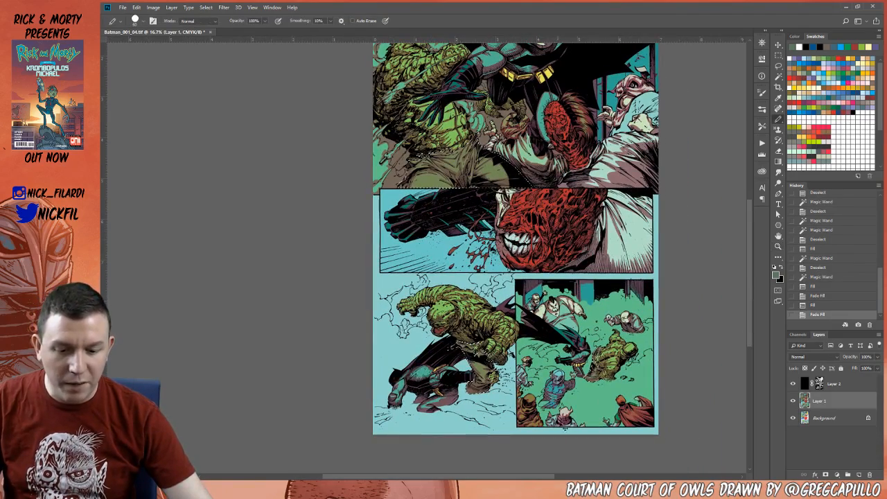
key(ctrl+d)
- Select the inmates' clothing in the last panel with the Magic Wand on Layer 1, fill it with white and fade the fill
key(w)
click(629, 323)
click(567, 320)
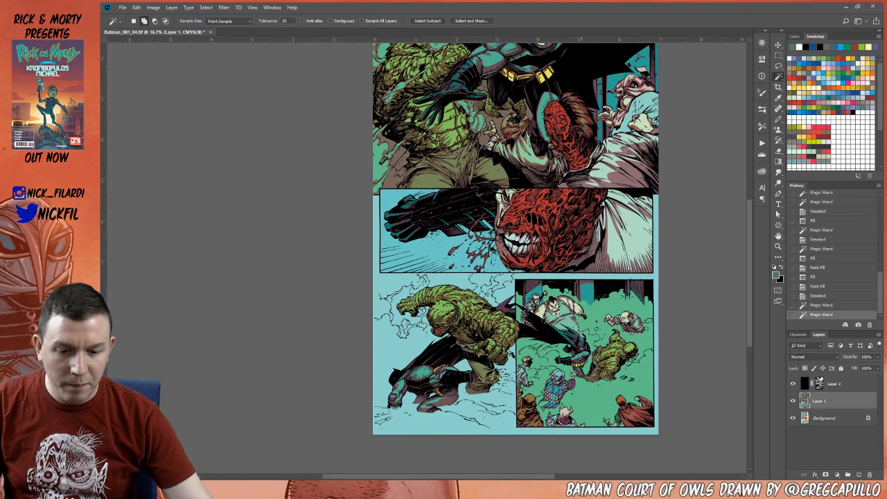
click(561, 420)
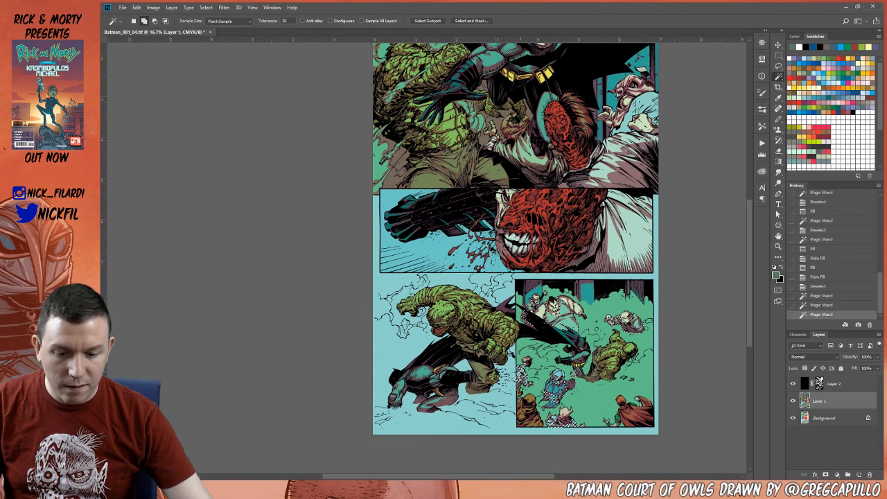
click(522, 376)
click(554, 392)
key(d)
key(x)
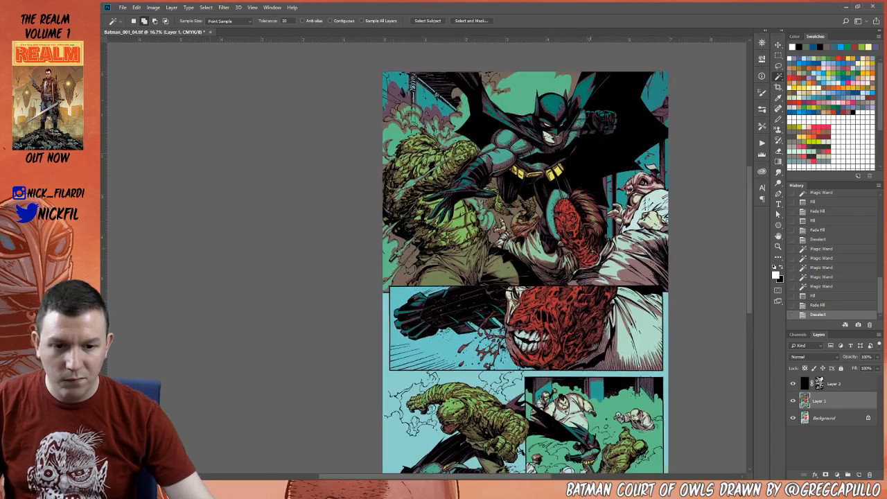
- Select the foreground man's coat and the tackled man's shirt in the top panel, fill them with white, fade the fill and deselect
click(623, 257)
click(630, 259)
click(536, 255)
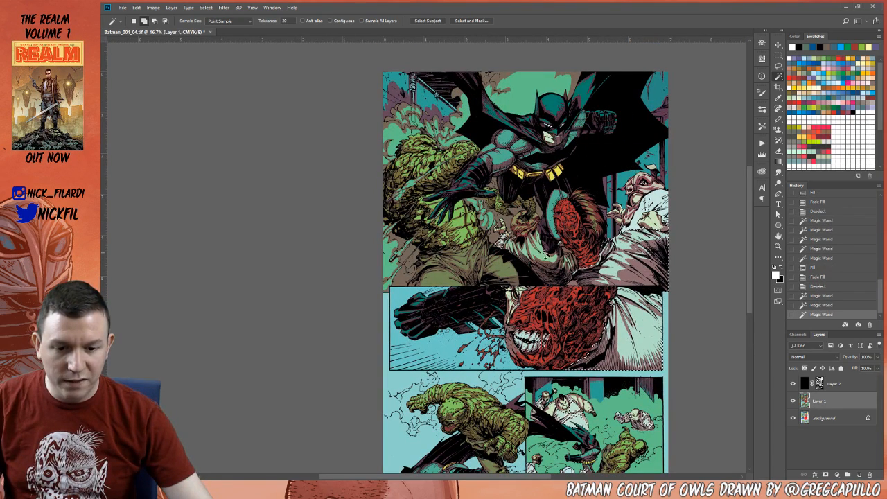
click(537, 256)
click(547, 269)
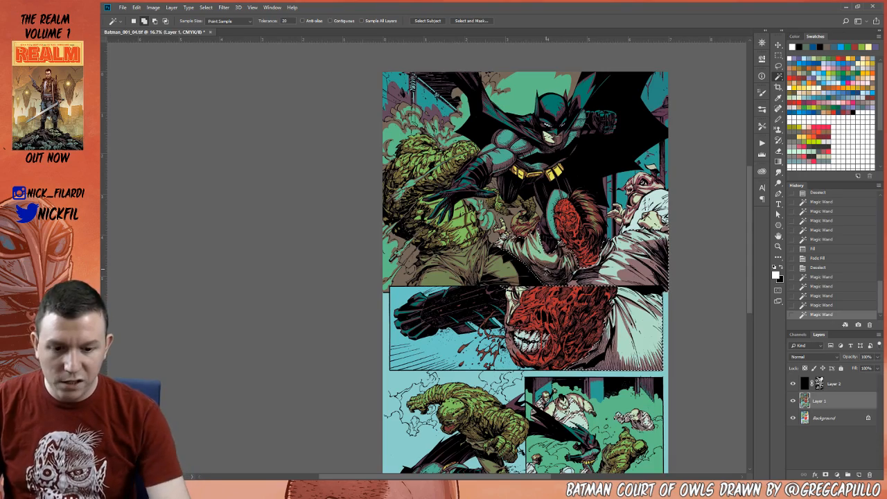
key(alt+BackSpace)
key(ctrl+d)
- Select the light areas of the green monster's trousers, fill them with the pale colour sampled from the foreground man's coat, and deselect
drag(471, 278, 442, 261)
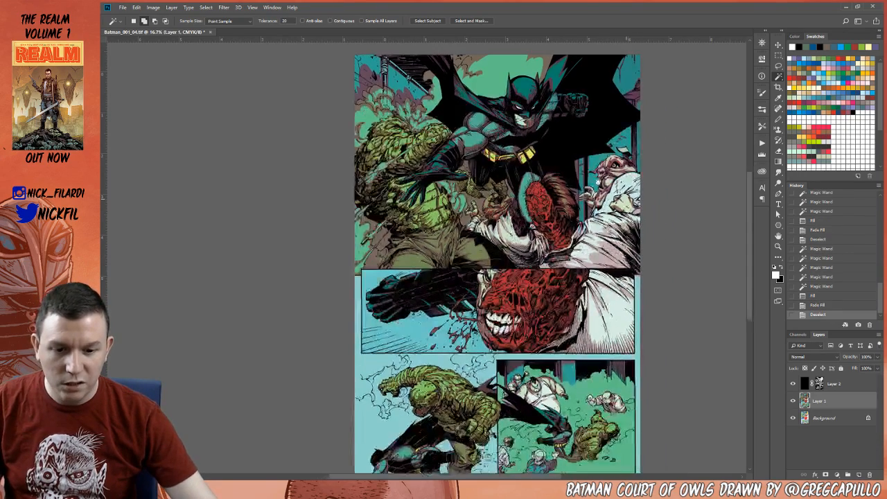
click(434, 244)
key(b)
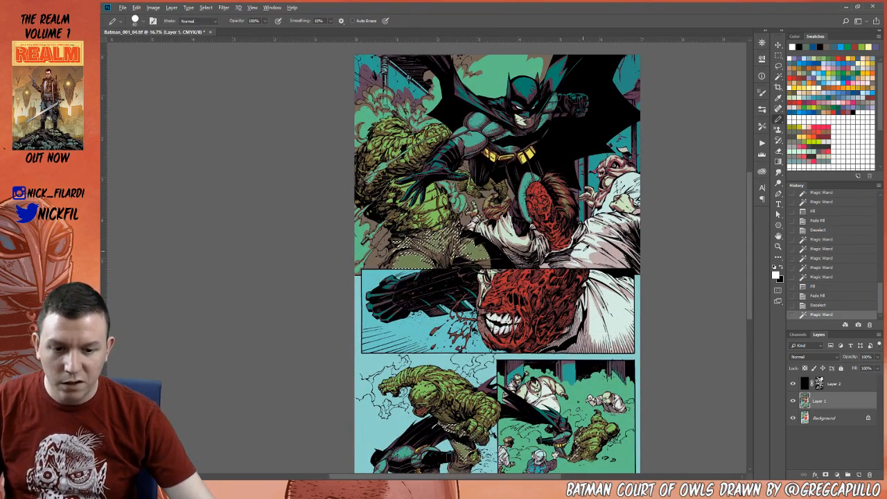
alt+click(585, 251)
key(alt+BackSpace)
key(ctrl+d)
key(w)
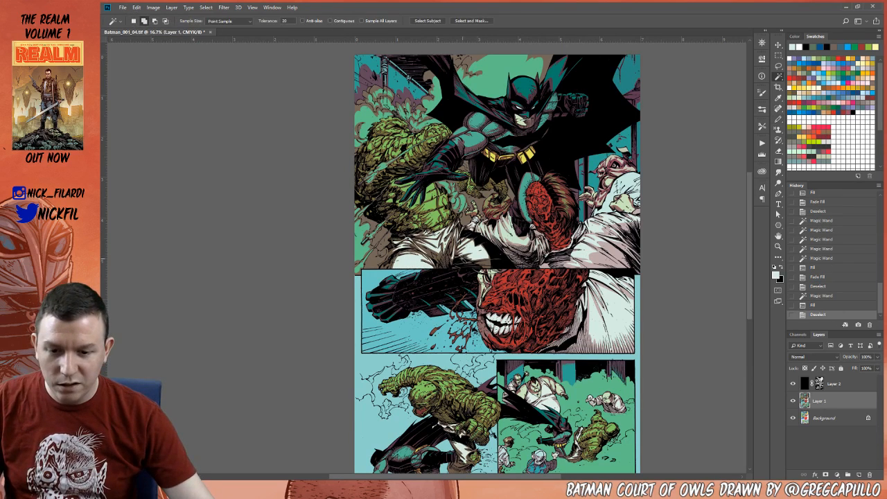
- Select the shaded areas of the green monster's trousers, fill them with the pinkish grey sampled from the foreground man's coat, and deselect
click(444, 255)
key(b)
alt+click(603, 258)
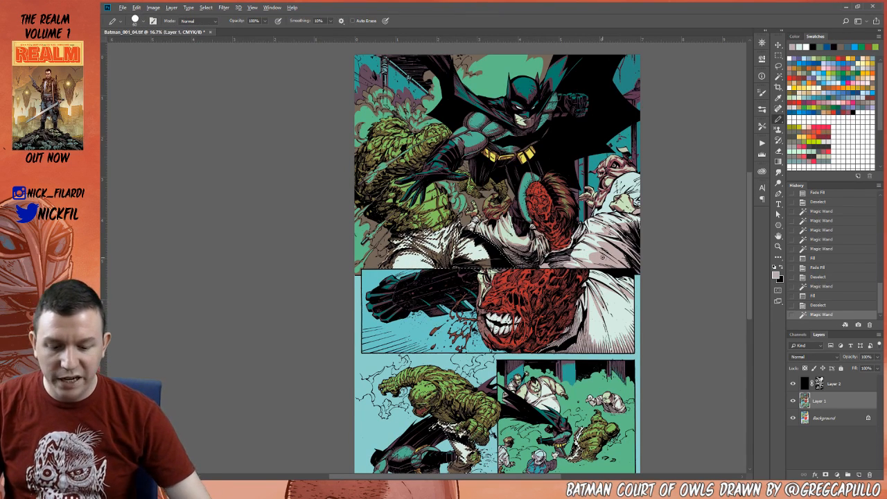
key(alt+BackSpace)
key(ctrl+d)
key(z)
alt+click(469, 181)
drag(540, 301, 542, 257)
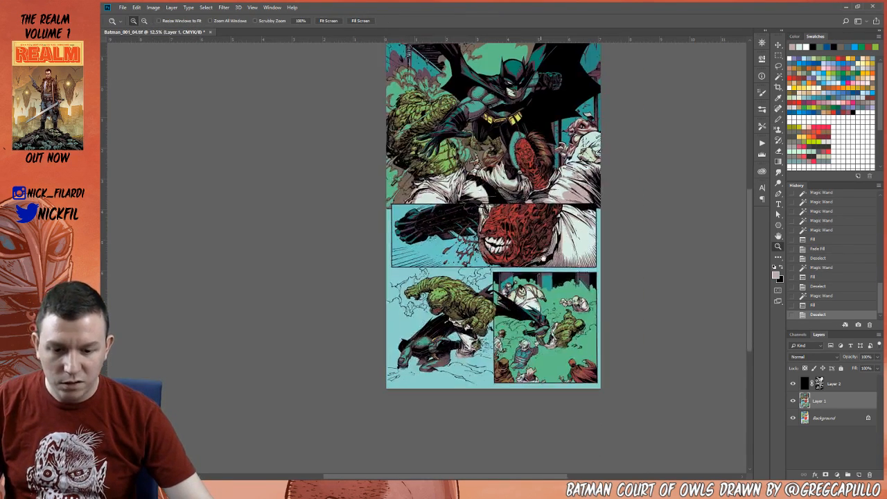
drag(546, 219, 551, 306)
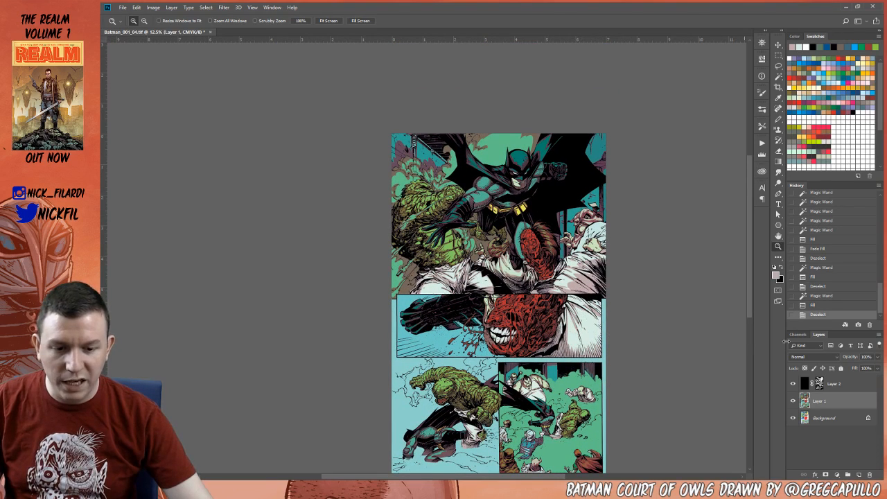
- Step back through the history to the state before the white fills on the clothing
click(821, 230)
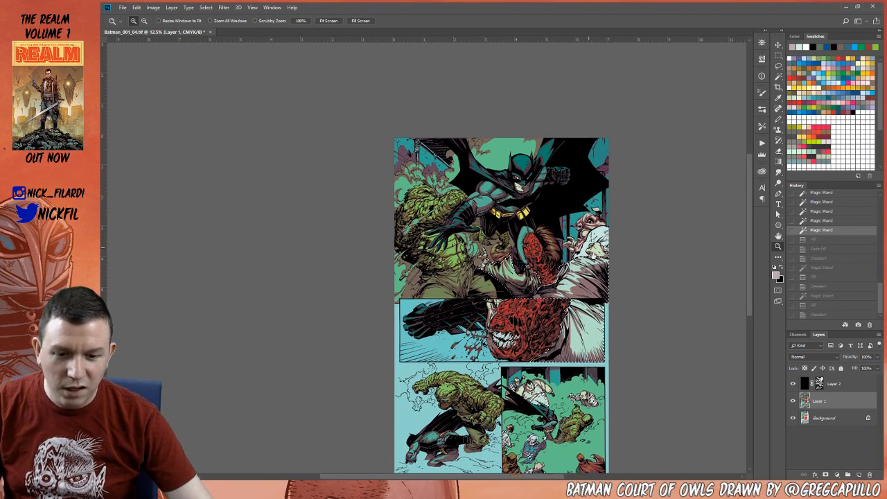
drag(592, 255, 604, 277)
scroll(826, 211, up, 3)
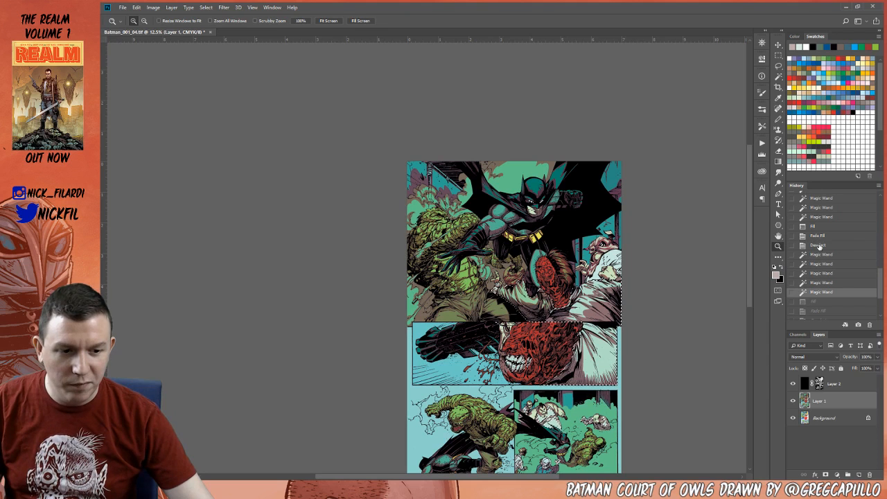
click(819, 246)
key(w)
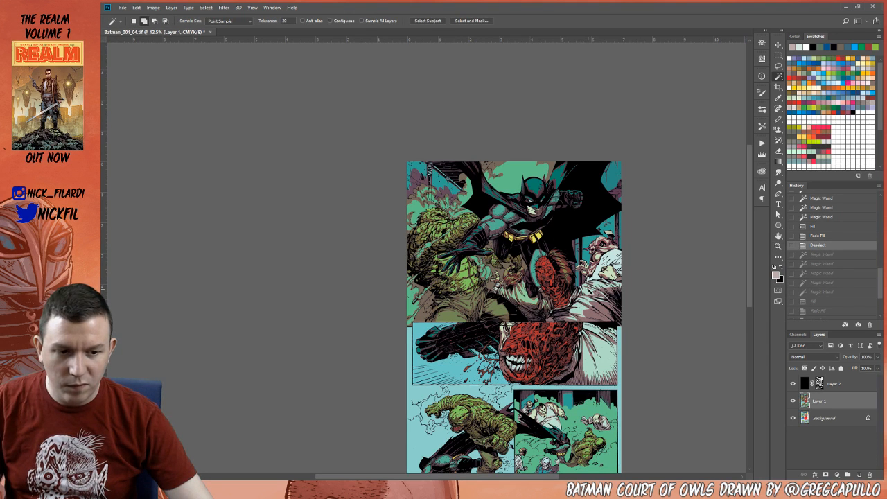
click(604, 281)
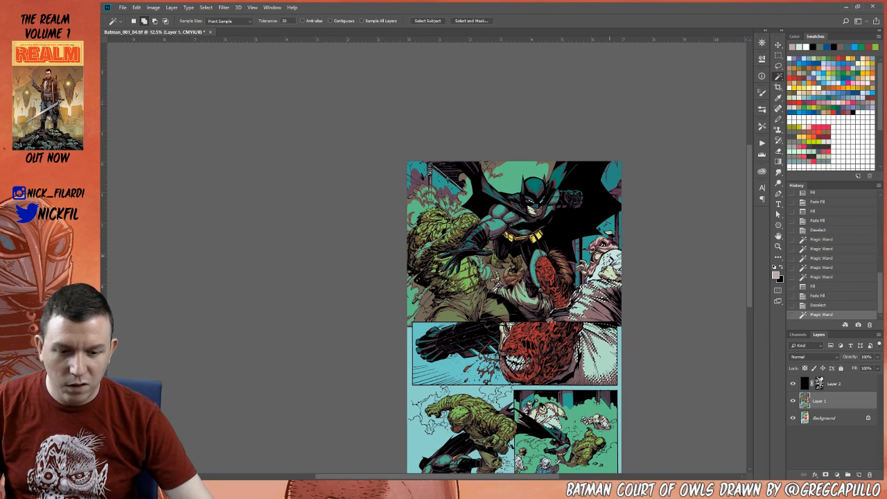
key(ctrl+d)
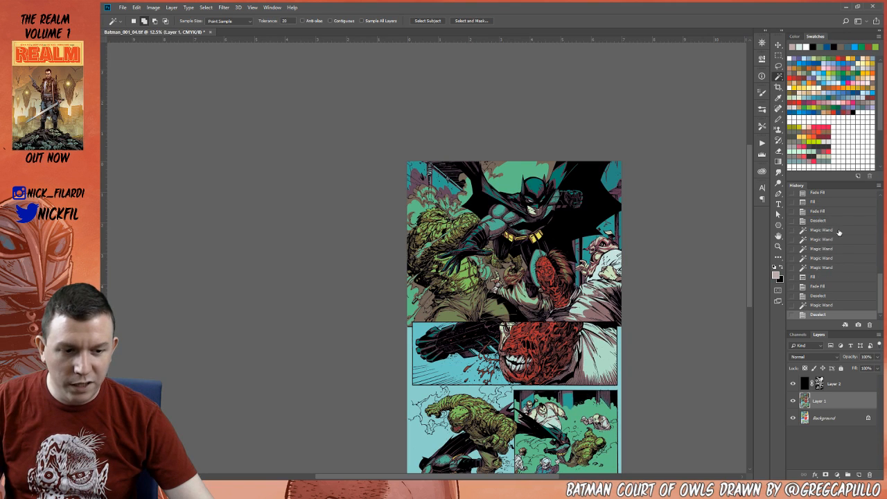
click(820, 221)
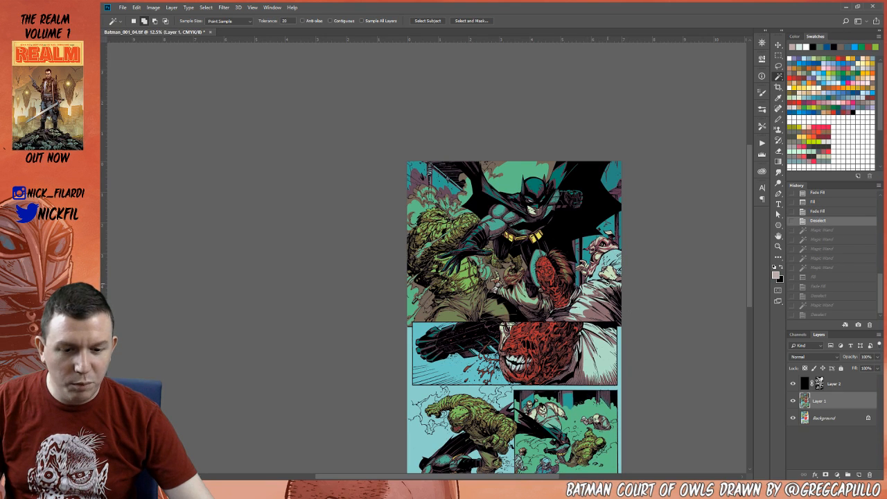
click(616, 259)
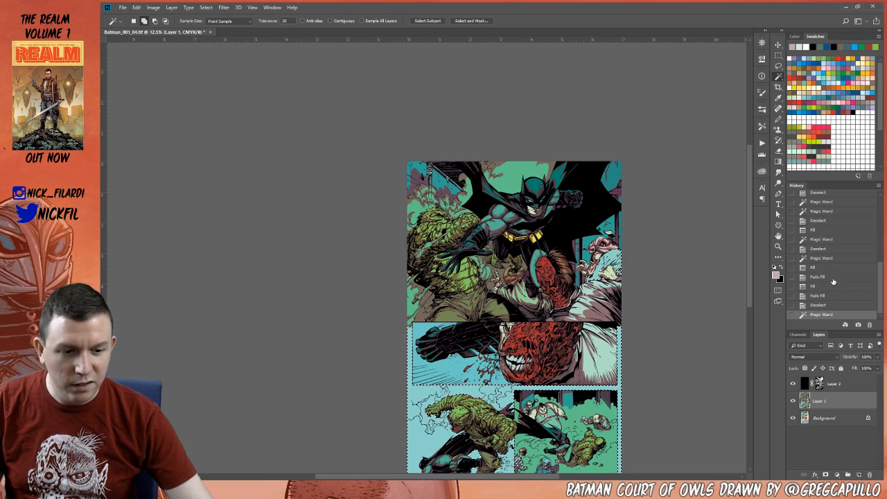
scroll(832, 298, up, 1)
scroll(826, 285, down, 1)
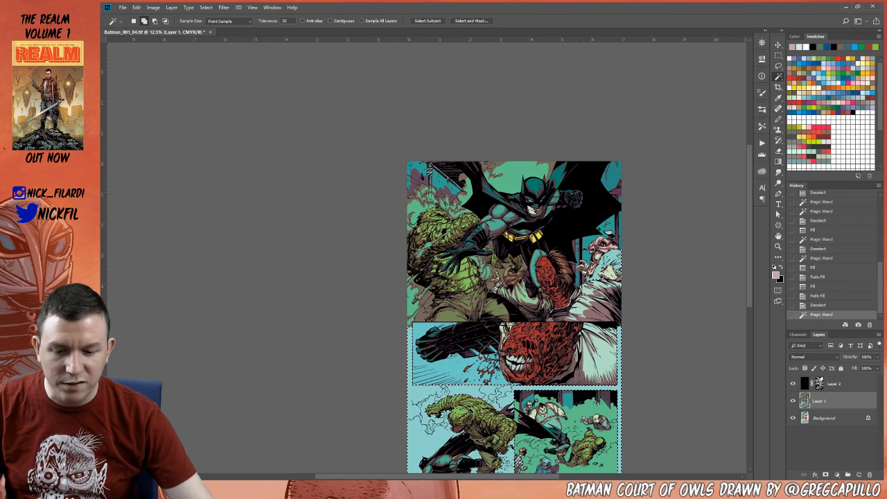
key(ctrl+d)
drag(623, 353, 607, 342)
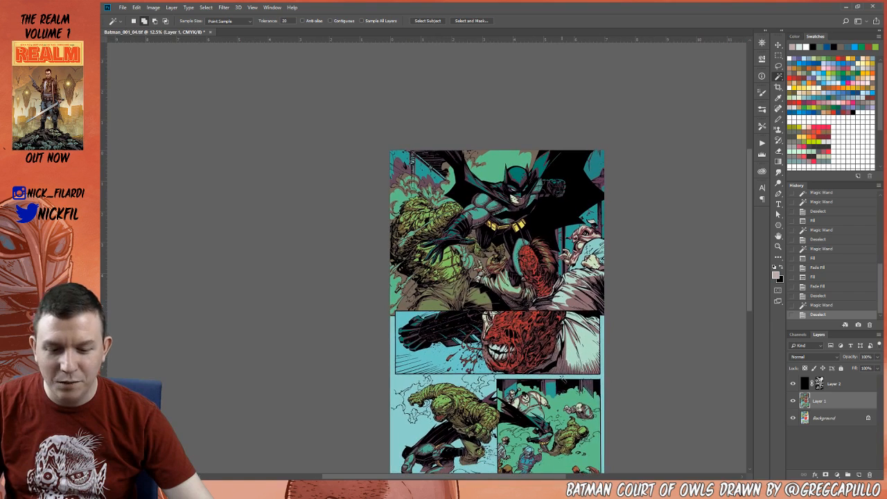
- Select the last panel's inmate clothing, the foreground man's coat and the tackled man's shirt, fill them with a green swatch, fade the fill and deselect
scroll(586, 306, down, 3)
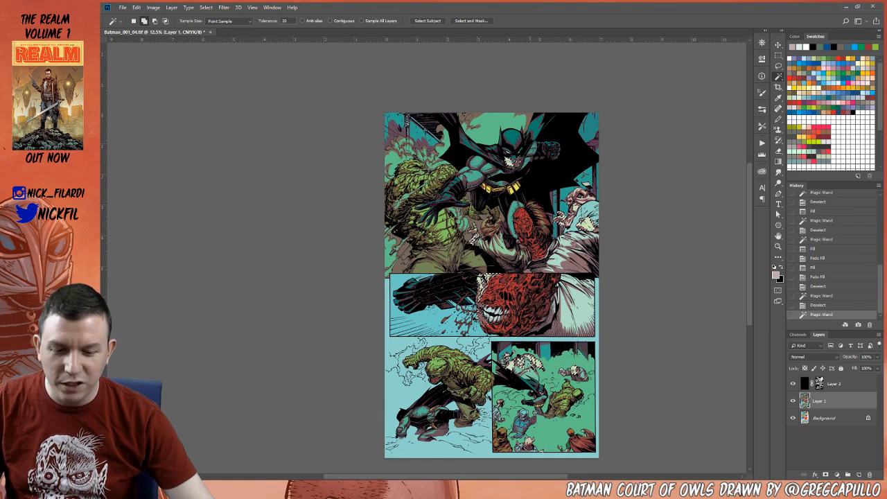
click(531, 368)
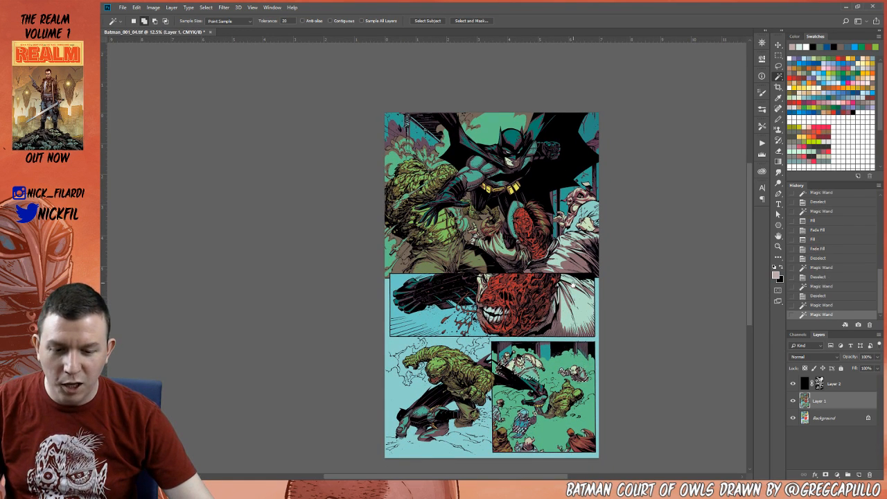
scroll(531, 368, up, 2)
click(575, 326)
click(578, 272)
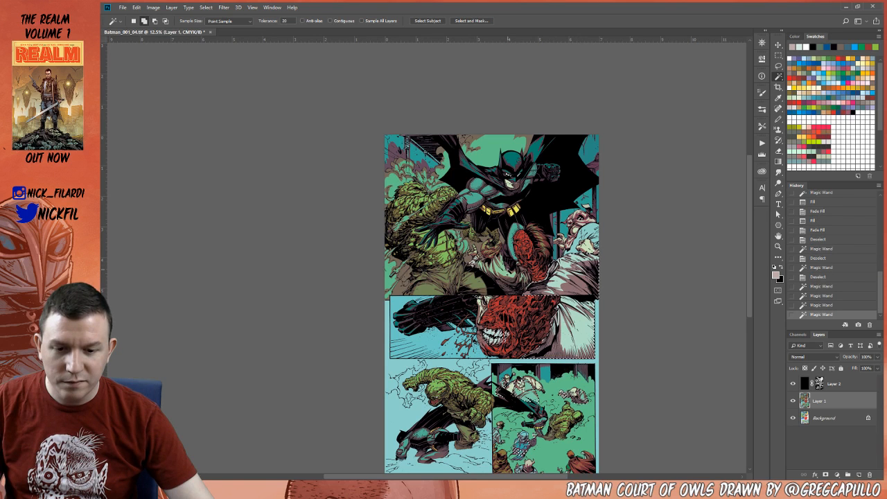
click(503, 275)
click(499, 273)
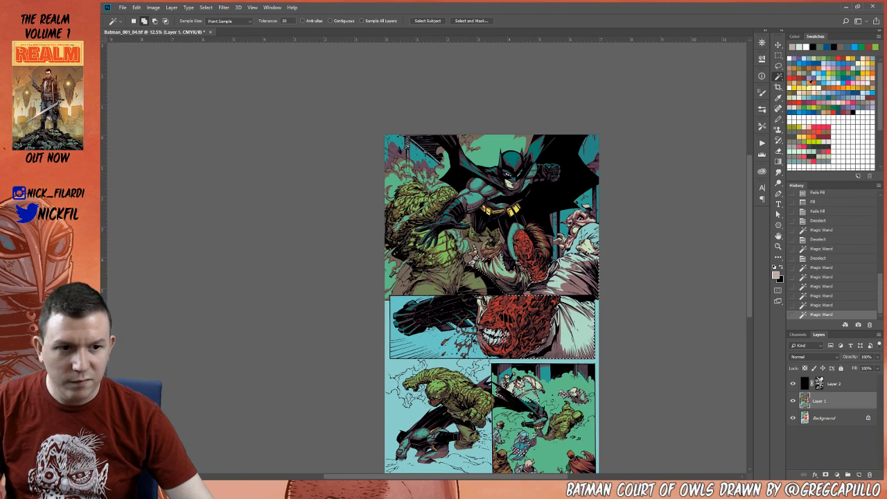
click(830, 55)
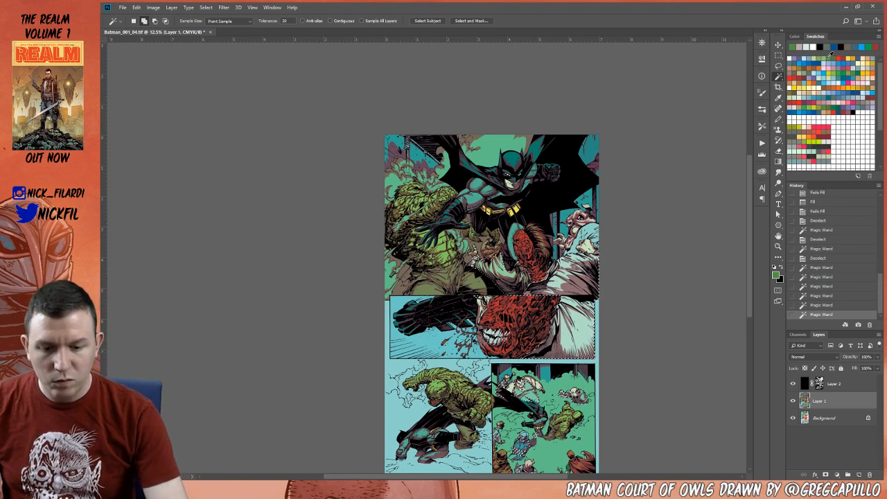
key(alt+BackSpace)
key(ctrl+shift+f)
key(Return)
key(ctrl+d)
- Restore the clothing selection, paint over Batman's exposed face in the top panel with the Pencil in white, and deselect
key(z)
click(555, 206)
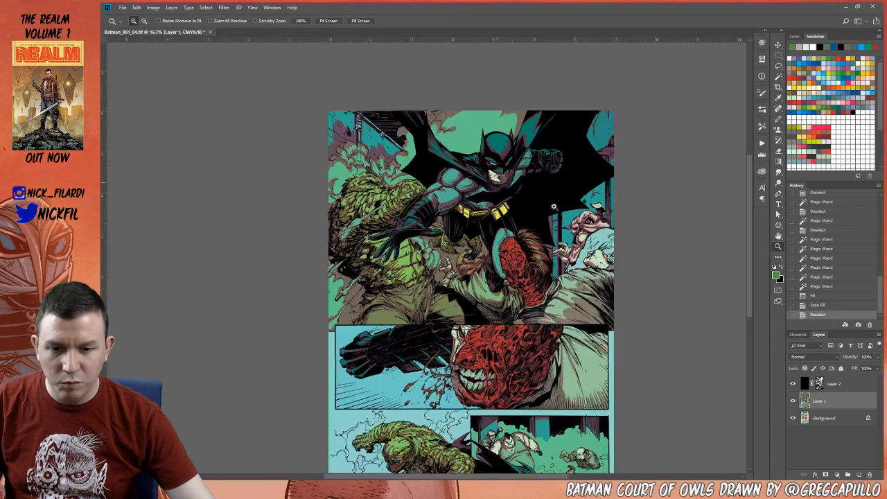
click(554, 206)
drag(492, 151, 506, 279)
key(ctrl+z)
key(d)
key(x)
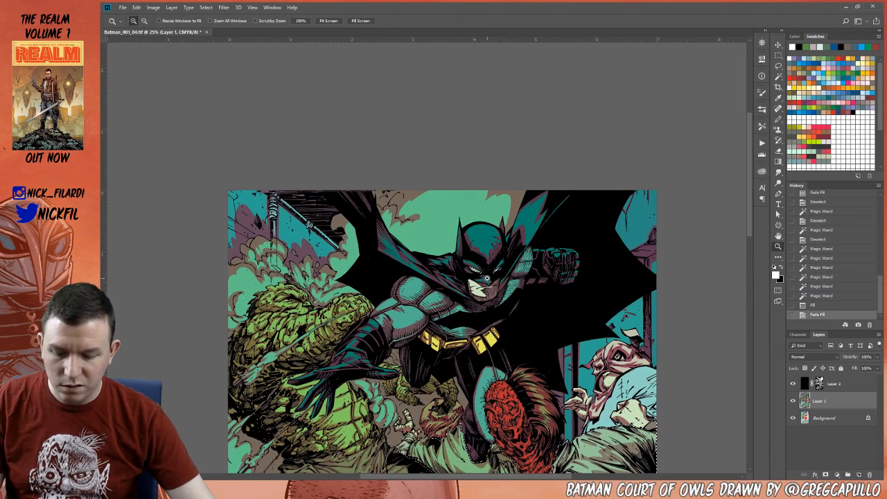
key(b)
drag(482, 273, 497, 269)
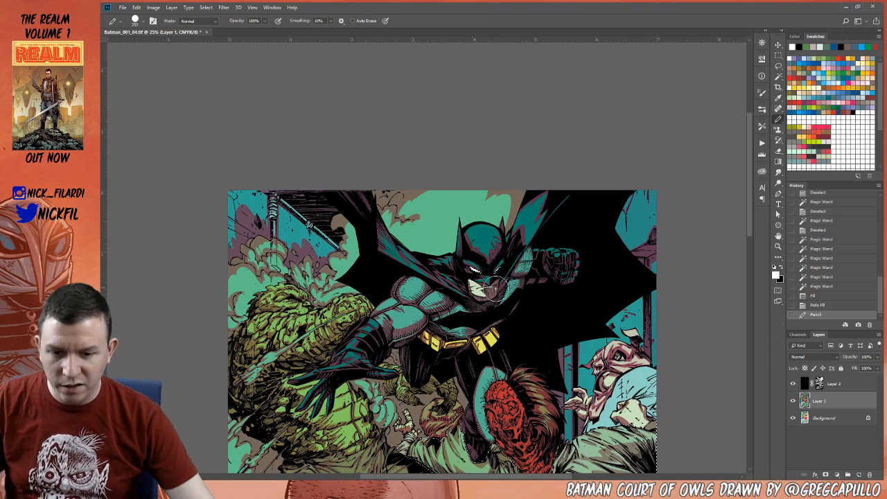
key(ctrl+d)
- Select the teal and purple areas of Batman's cape, cowl and gloves, fill them with a dark blue swatch, fade the fill and deselect
drag(505, 346, 522, 369)
key(w)
click(503, 254)
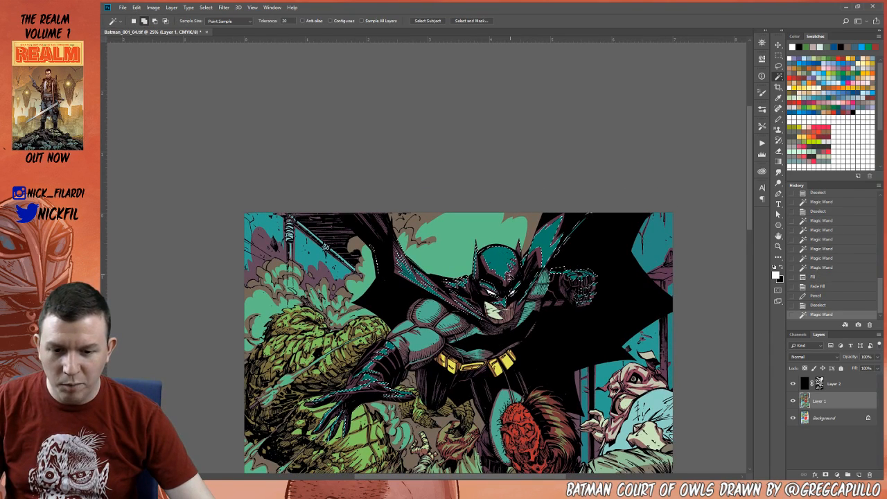
click(624, 305)
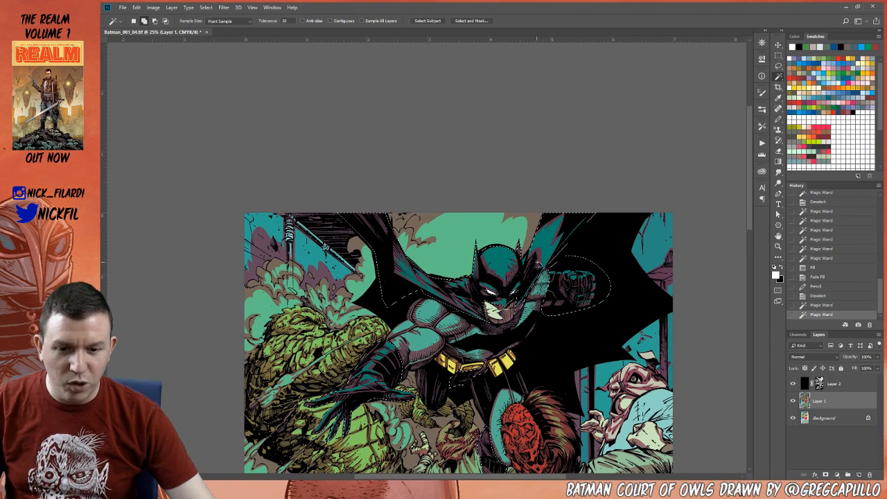
key(b)
alt+click(547, 232)
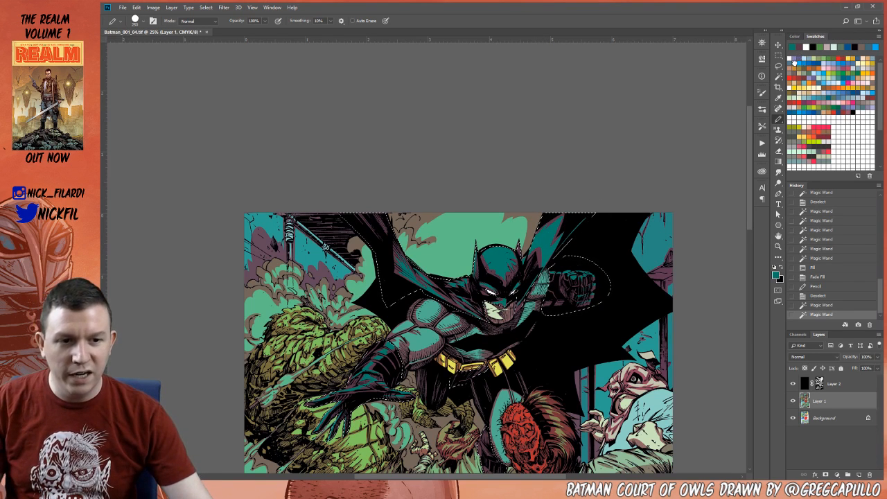
click(796, 61)
key(alt+BackSpace)
key(ctrl+d)
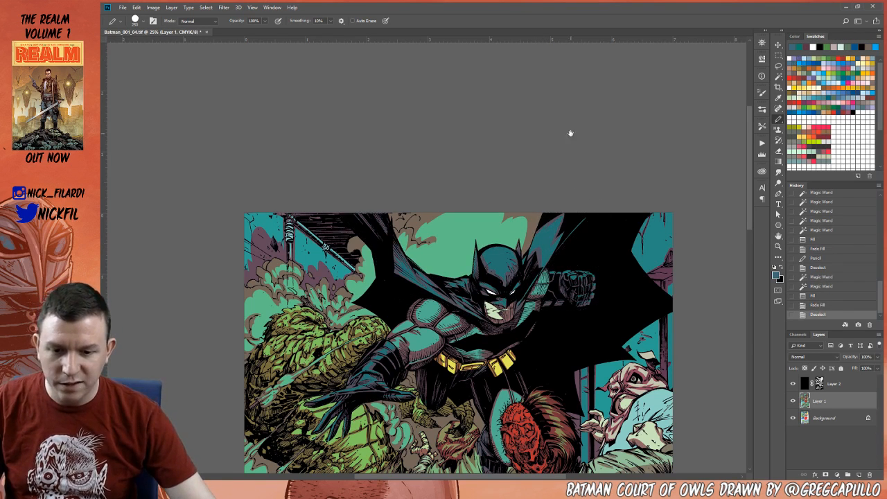
- Select the coloured areas of Batman's bodysuit, fill them with a pale blue swatch, fade the fill, compare it with the previous state and deselect
scroll(591, 165, down, 2)
scroll(590, 165, left, 1)
key(w)
click(471, 257)
click(504, 323)
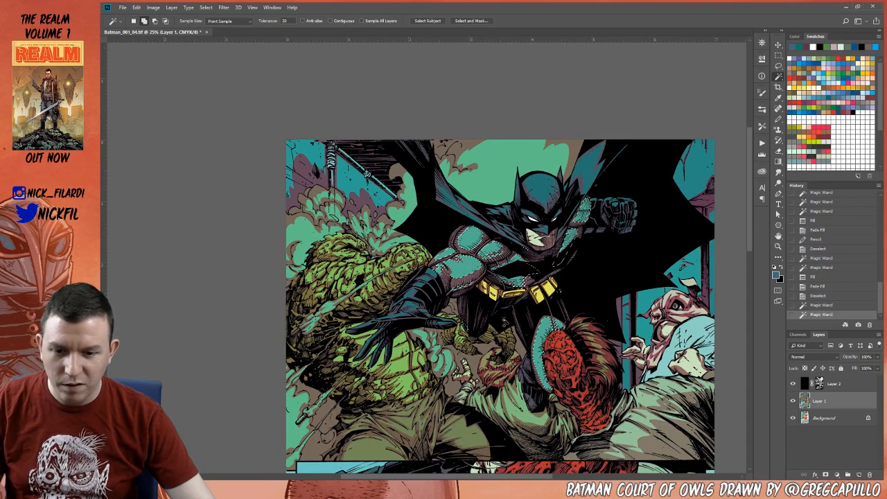
click(459, 284)
key(z)
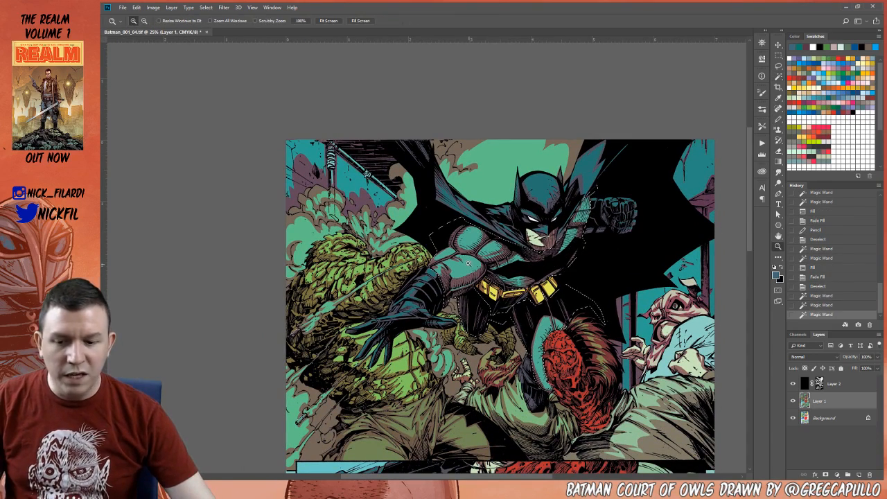
alt+click(469, 252)
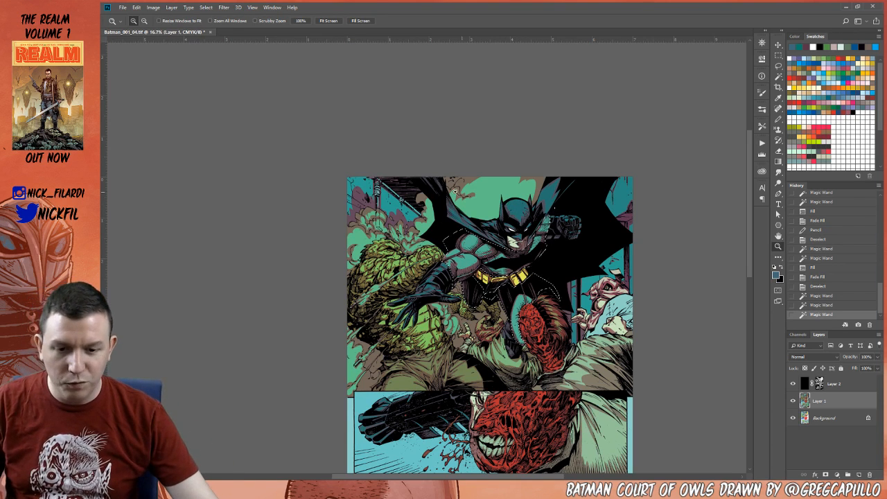
drag(602, 239, 535, 235)
click(807, 59)
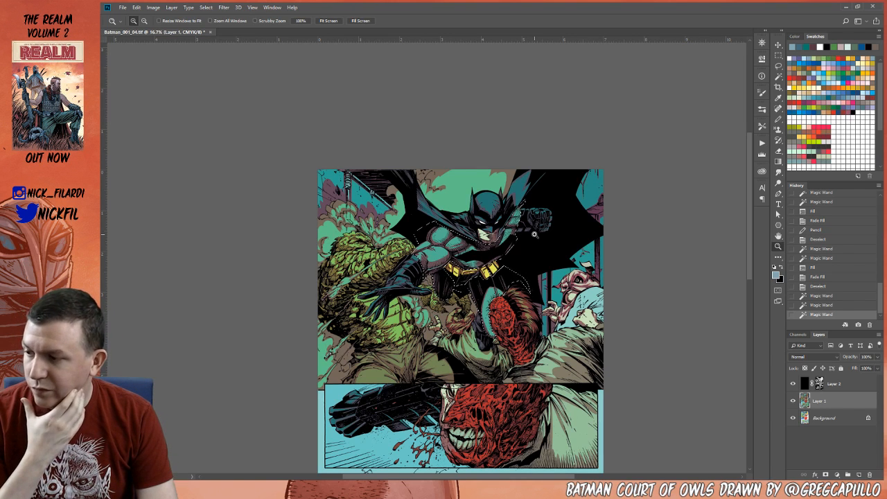
key(alt+BackSpace)
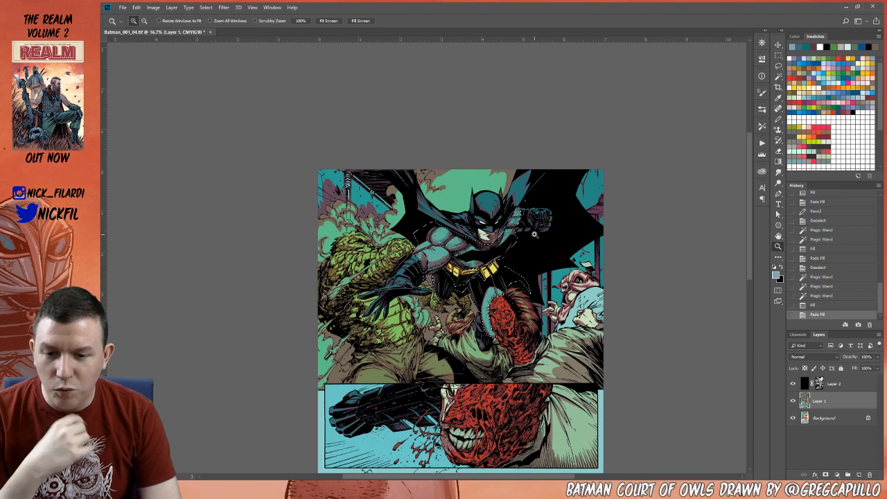
click(829, 296)
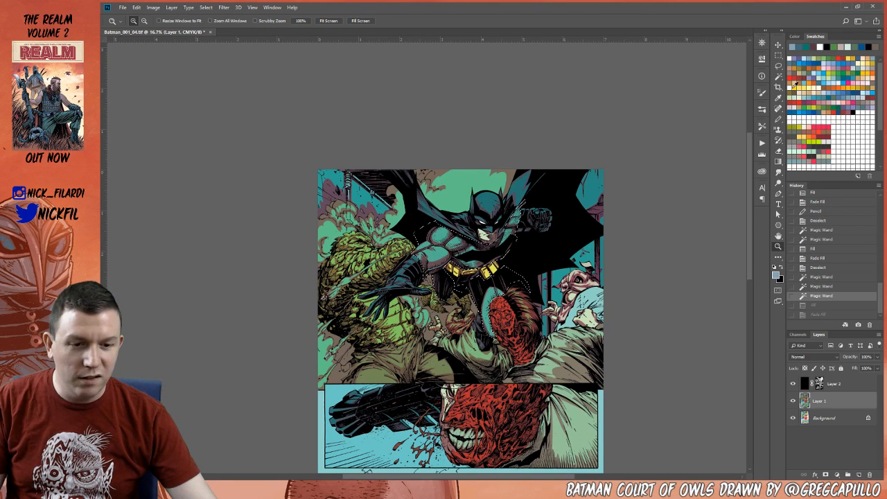
key(ctrl+z)
key(ctrl+d)
- Select the remaining areas along Batman's cape and belt with the Magic Wand, fill them with the dark blue swatch and fade the fill
drag(467, 278, 482, 344)
key(w)
click(607, 299)
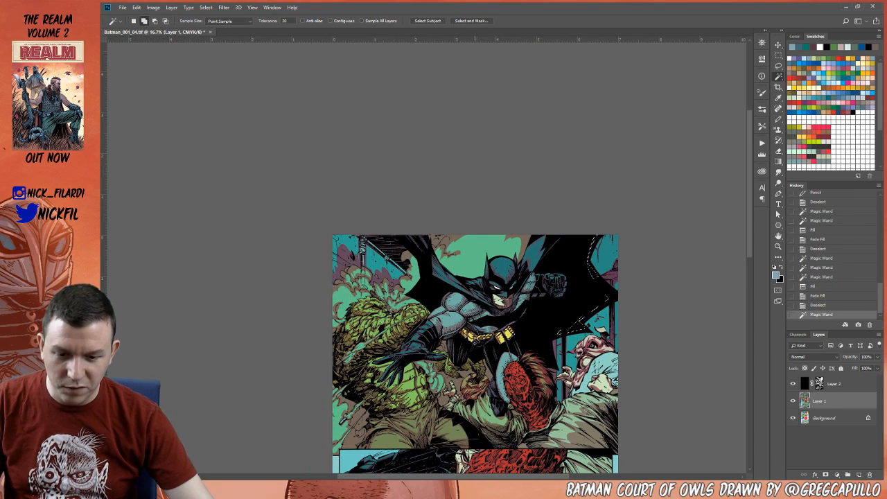
shift+click(584, 323)
click(476, 343)
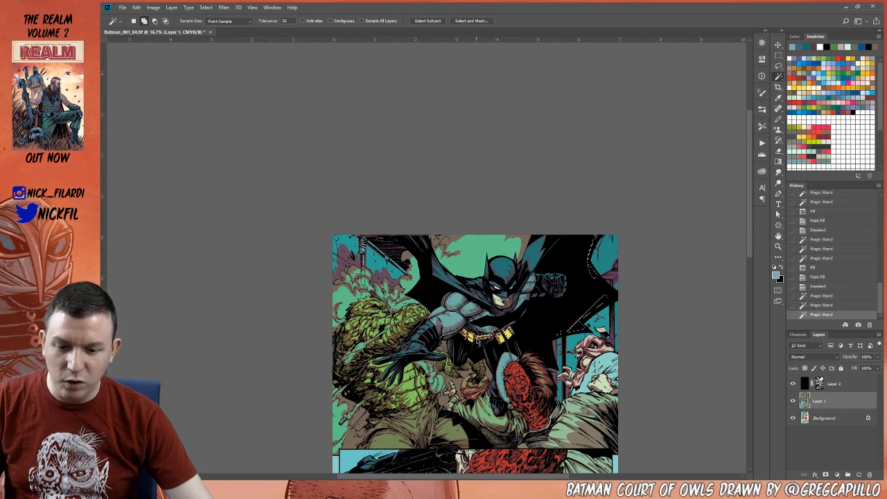
click(476, 343)
drag(546, 361, 512, 356)
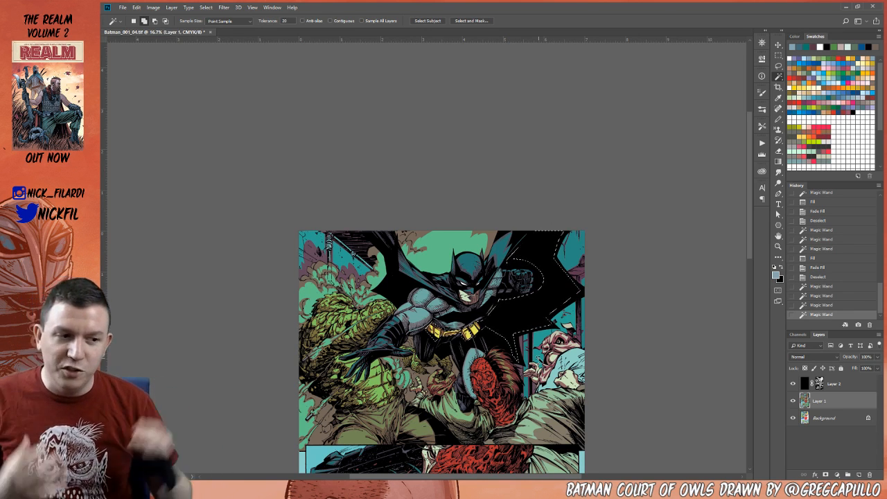
drag(503, 393, 526, 343)
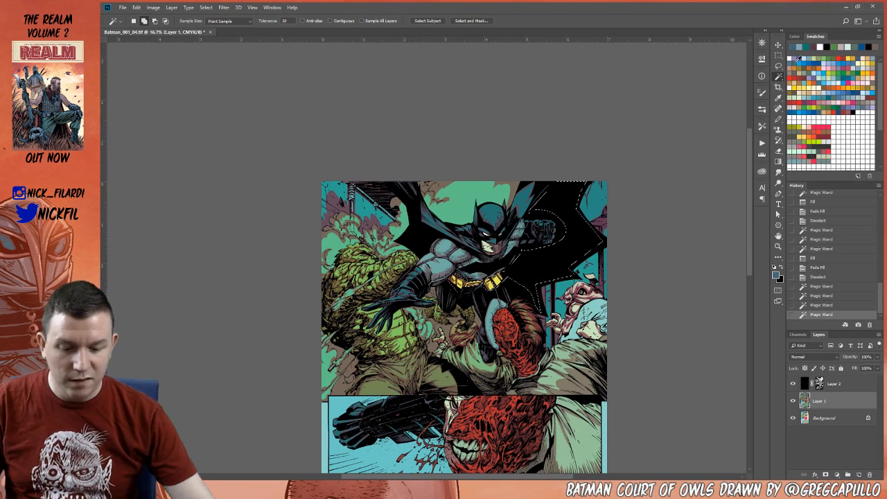
key(alt+BackSpace)
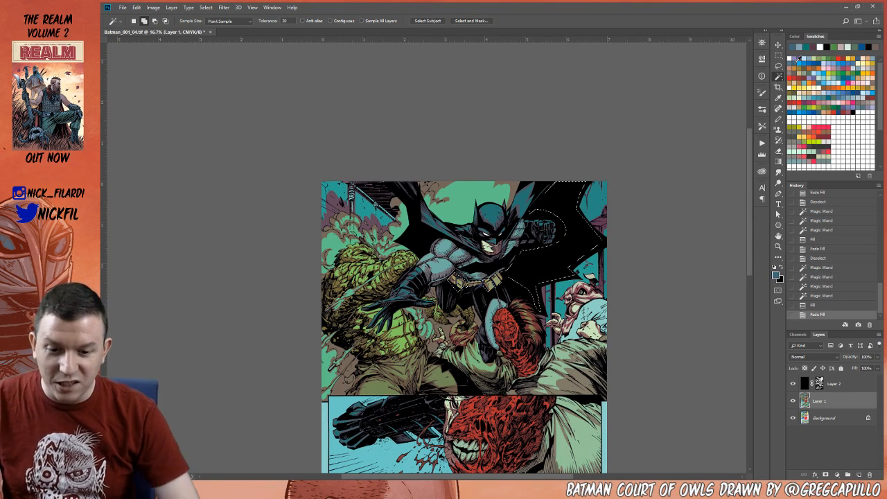
- Deselect, return to the state before the belt fill to compare the page, then refill the selection, fade the fill and deselect
key(ctrl+d)
mouse_move(445, 291)
mouse_down()
mouse_move(426, 338)
mouse_move(446, 301)
mouse_up()
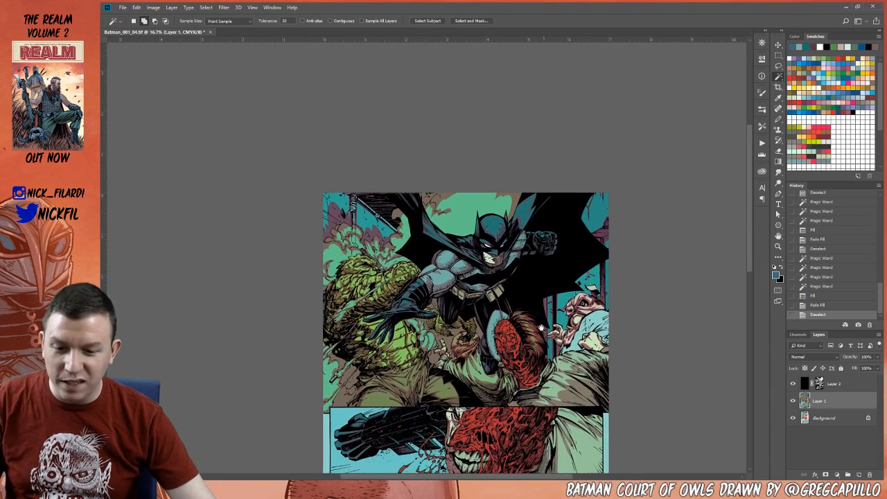
key(z)
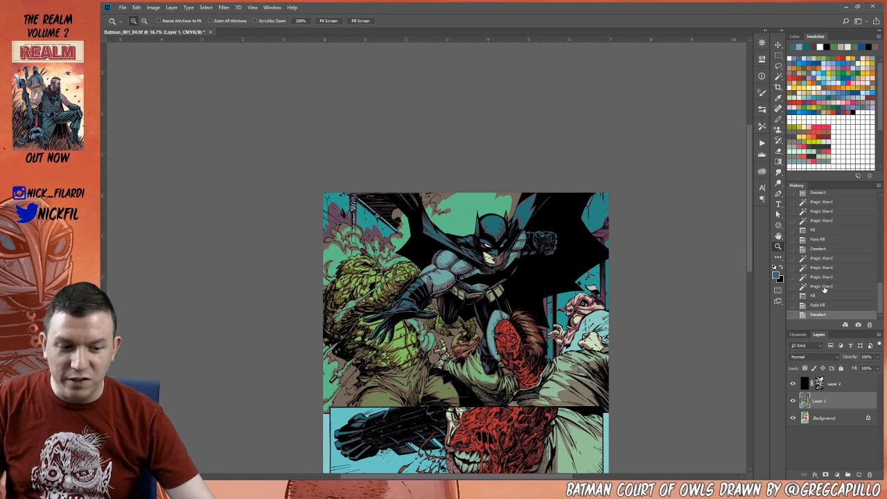
click(822, 286)
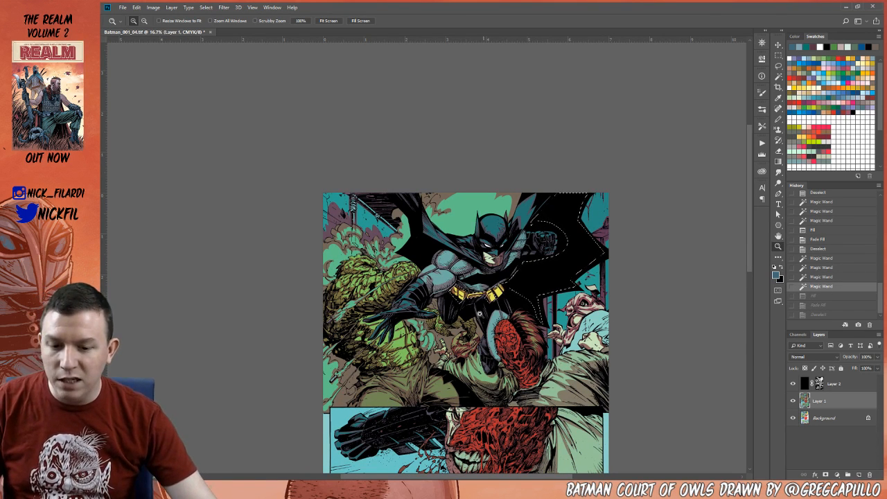
drag(490, 273, 495, 220)
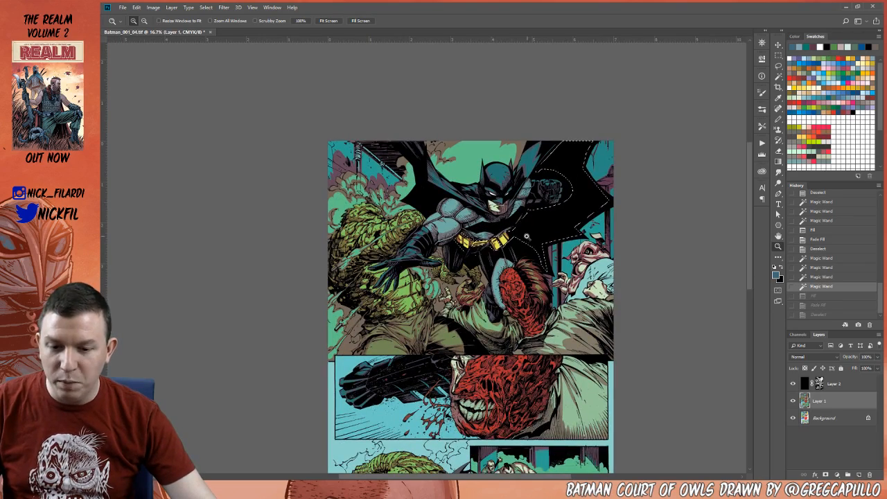
drag(473, 383, 490, 183)
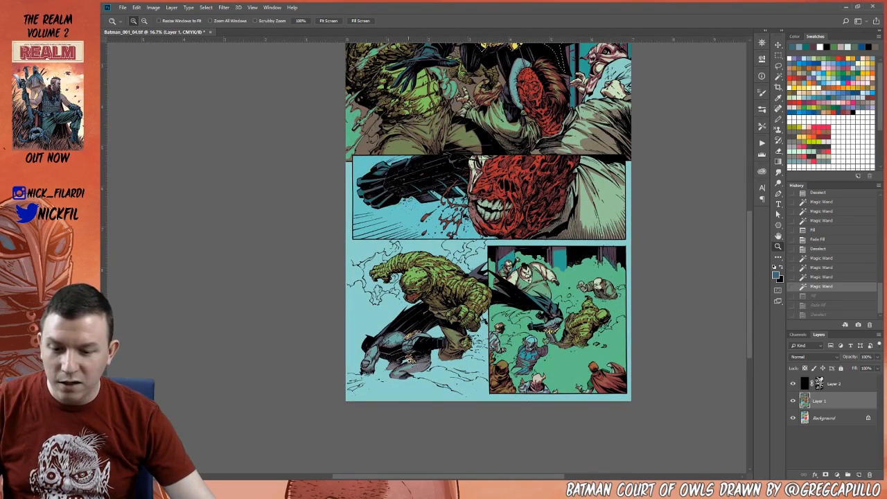
drag(558, 76, 510, 311)
key(alt+BackSpace)
key(ctrl+shift+f)
key(ctrl+d)
- Select the brown areas around the kicked villain in the top panel with the Magic Wand, fill them with a red swatch, fade the fill and deselect
key(w)
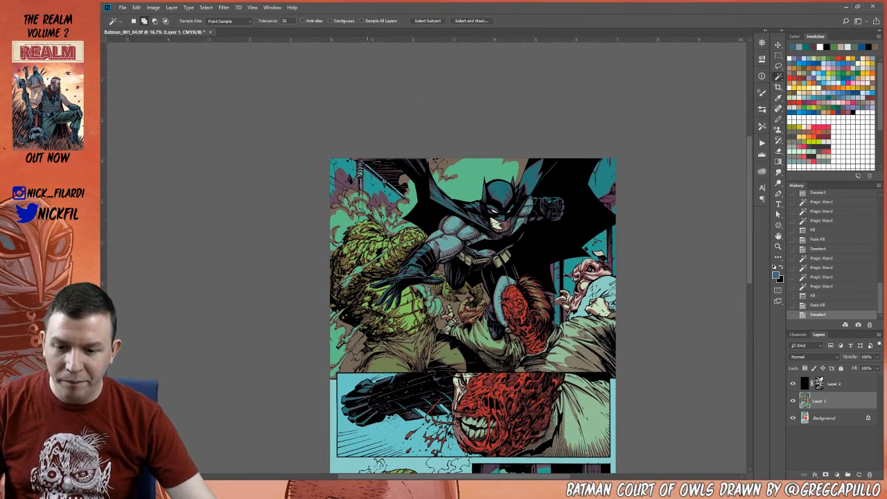
drag(409, 306, 421, 337)
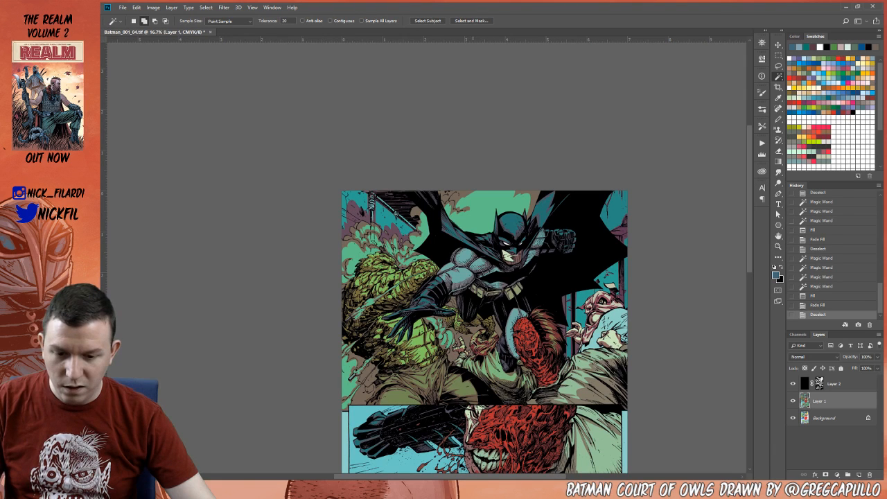
click(473, 344)
click(474, 341)
click(475, 345)
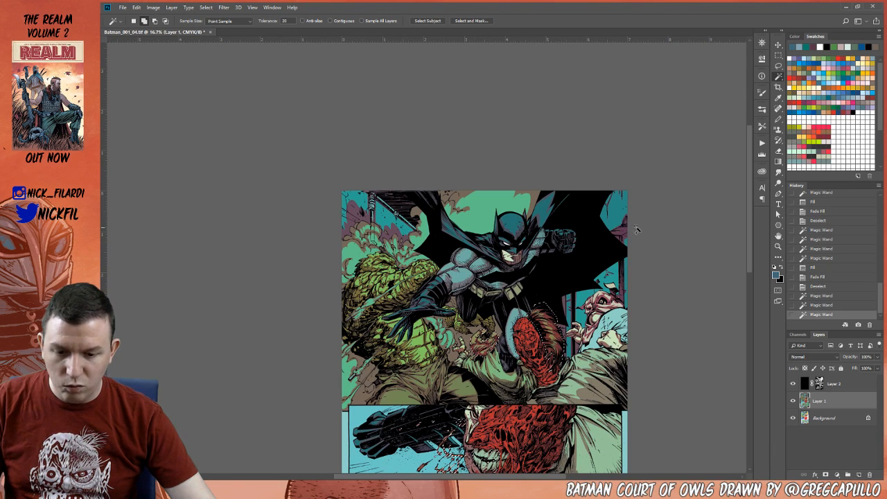
click(843, 58)
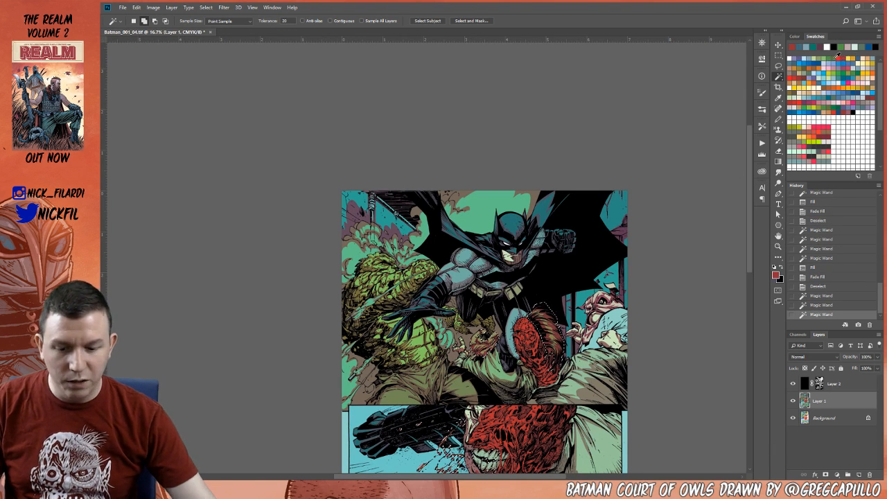
key(alt+BackSpace)
key(ctrl+d)
- Select the pig-faced villain's skin areas in the top panel, fill them with the red swatch, fade the fill and deselect
drag(507, 384, 477, 340)
drag(502, 308, 470, 348)
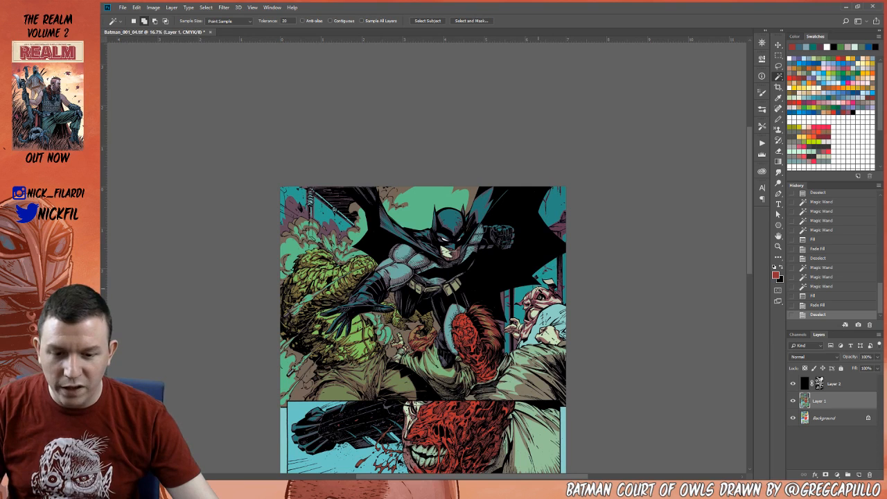
click(540, 290)
click(560, 294)
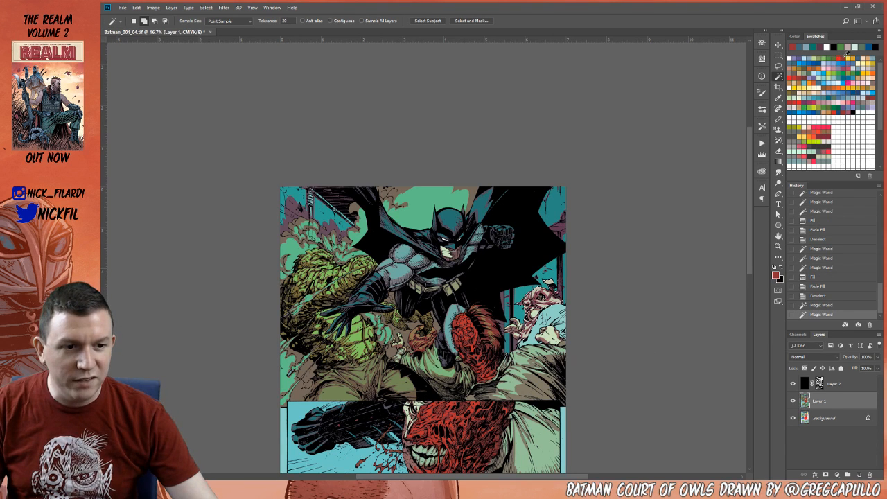
key(alt+BackSpace)
key(ctrl+d)
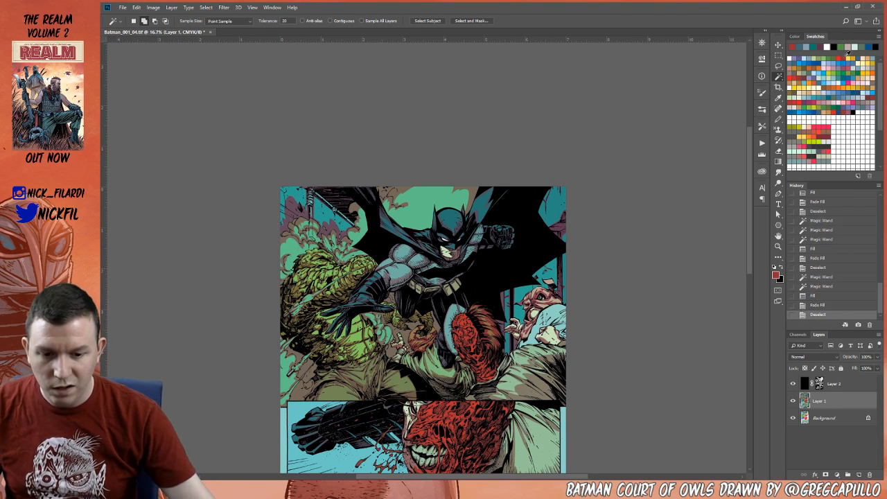
- Select the large pale villain in the last panel with the Magic Wand, trim the selection with the Lasso, and make white the foreground colour
drag(546, 214, 579, 207)
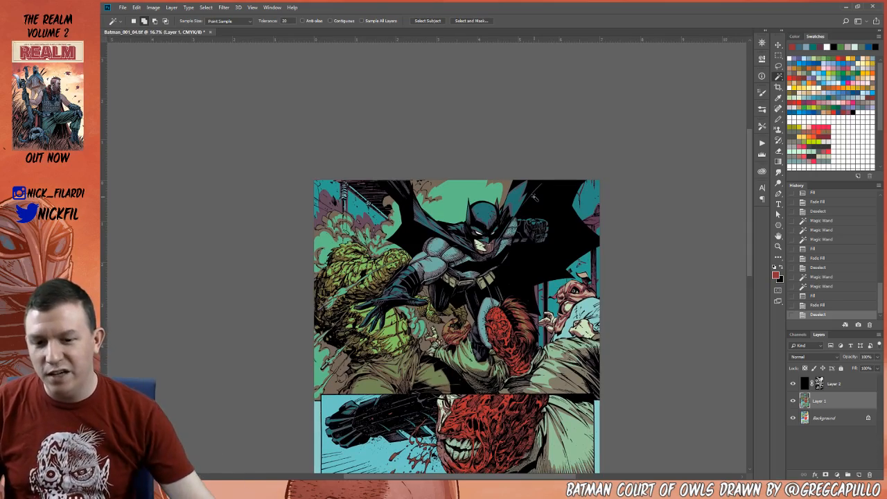
drag(443, 337, 440, 218)
drag(513, 256, 473, 185)
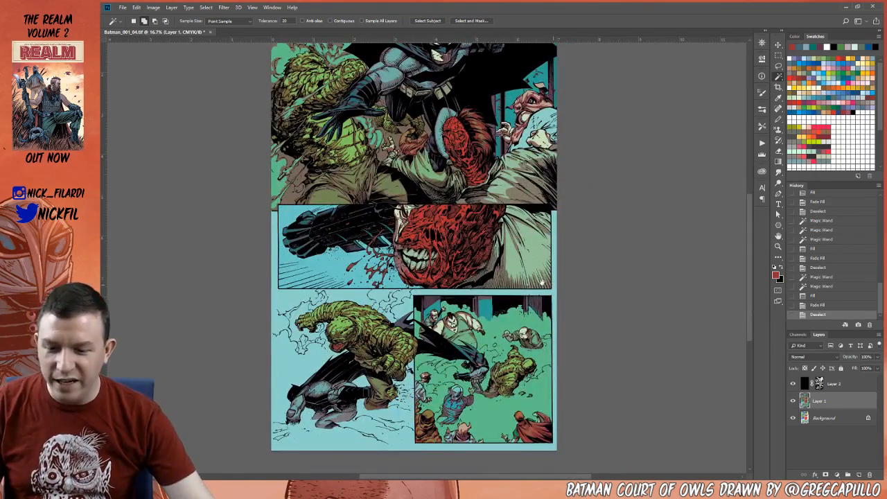
drag(420, 264, 451, 221)
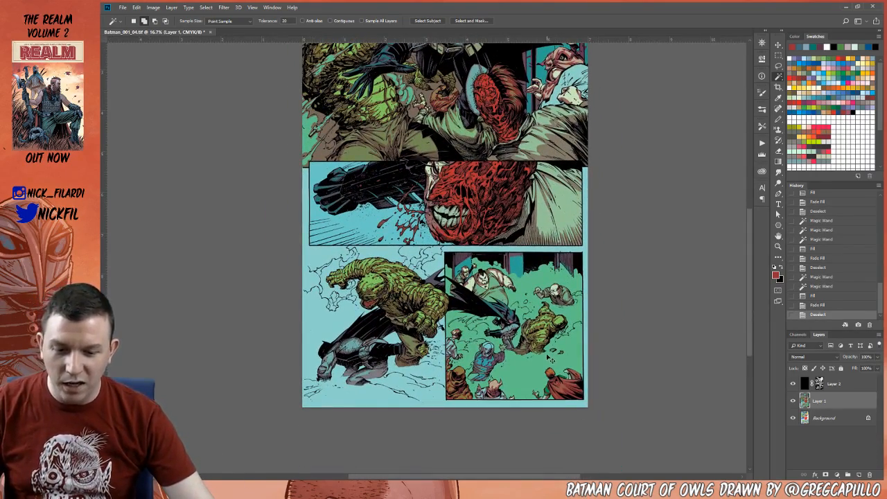
drag(548, 359, 570, 402)
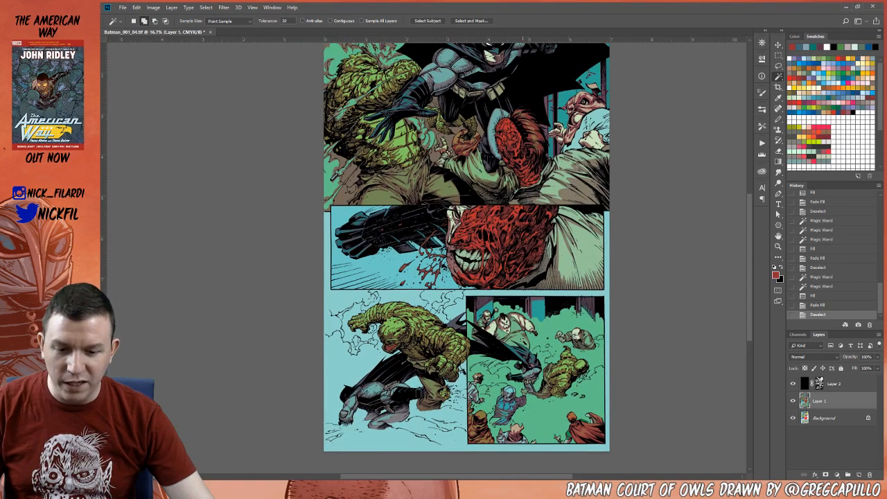
click(513, 322)
click(517, 335)
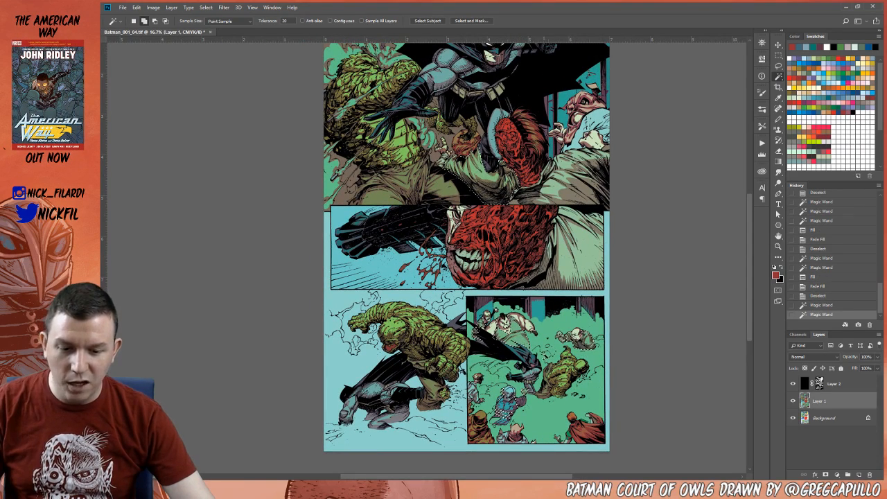
key(l)
drag(546, 371, 564, 357)
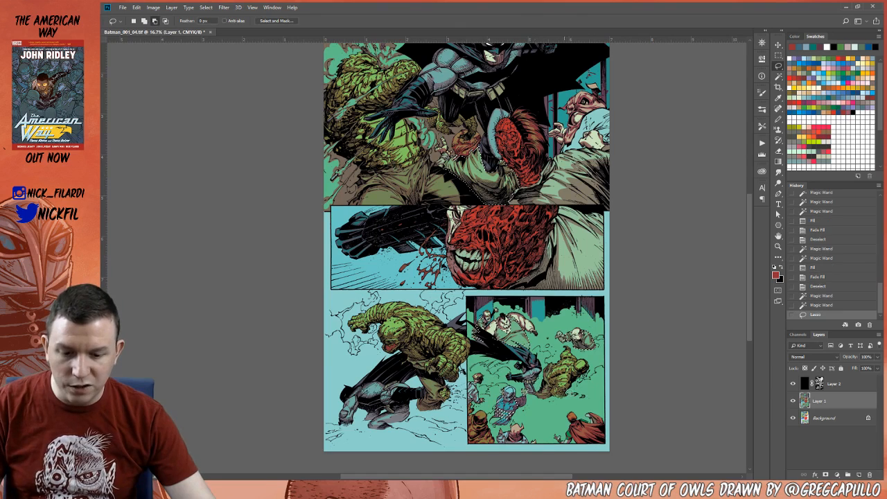
drag(564, 390, 549, 411)
key(d)
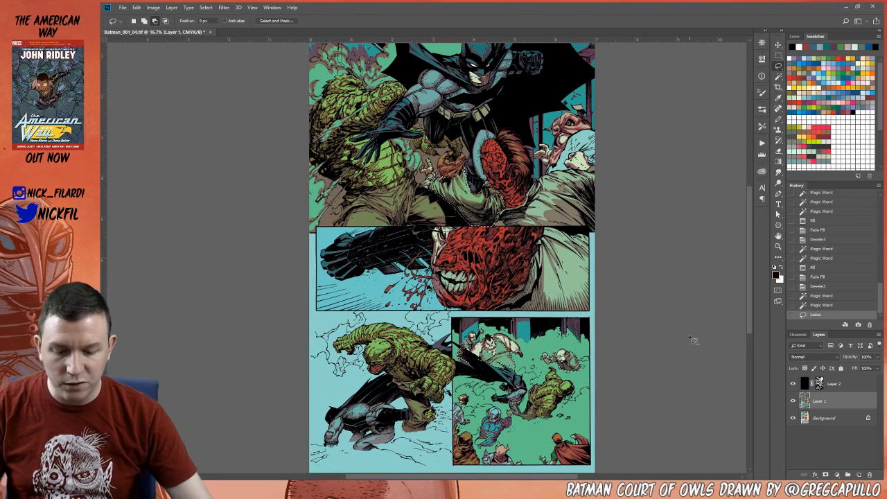
key(x)
- Try filling the selection with faded white, and go back to the Lasso selection in the history
key(F2)
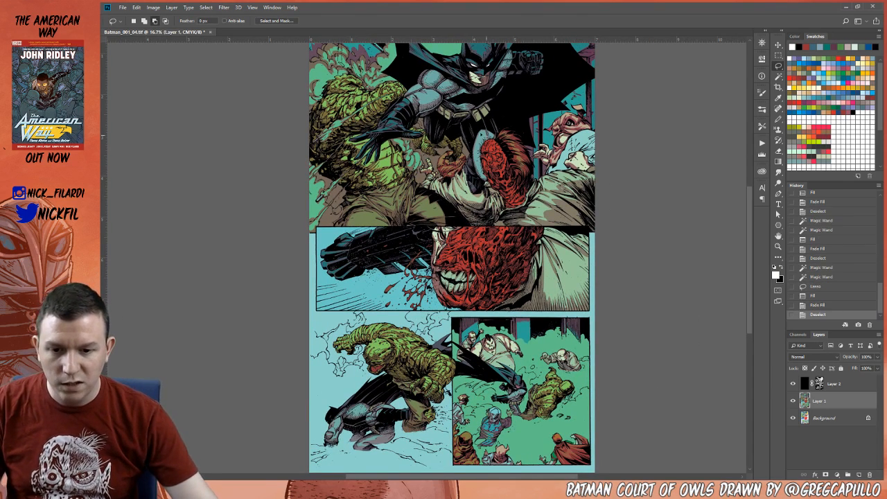
key(ctrl+z)
click(818, 295)
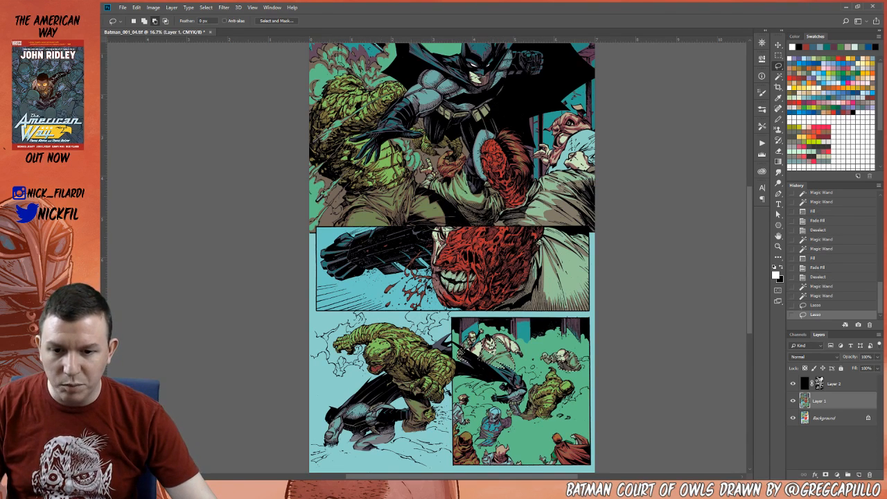
- Subtract the unwanted top-panel area with the Lasso, fill the remaining selection with white, fade the fill and deselect
drag(547, 232, 537, 194)
key(F2)
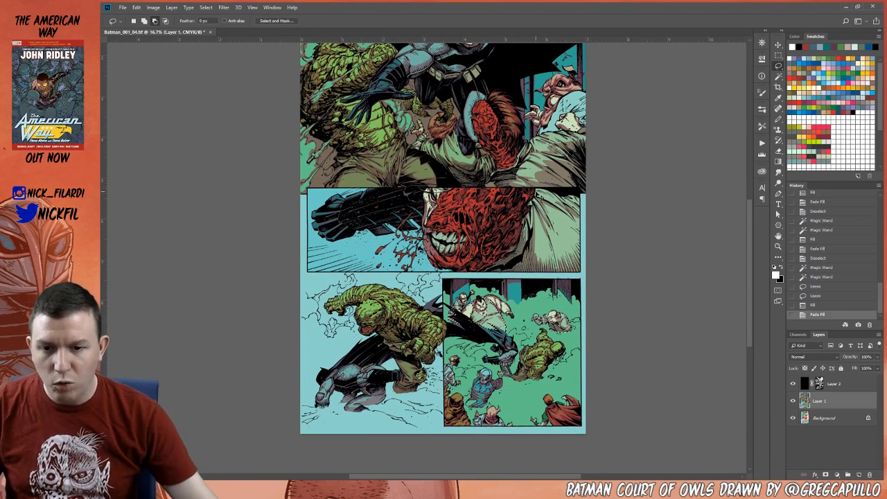
key(ctrl+d)
- Select the green background with the Magic Wand and subtract the top panel with the Rectangular Marquee, keeping the last panel's green selected
drag(435, 141, 450, 303)
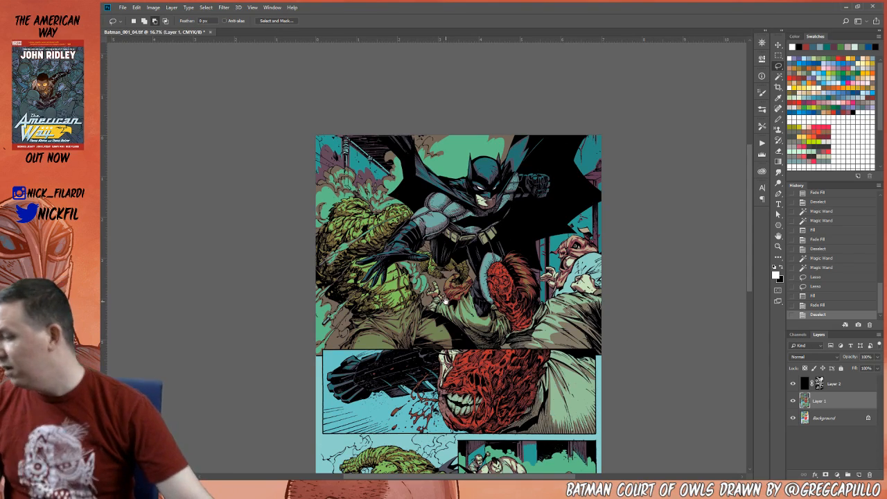
drag(457, 307, 472, 165)
drag(501, 316, 496, 261)
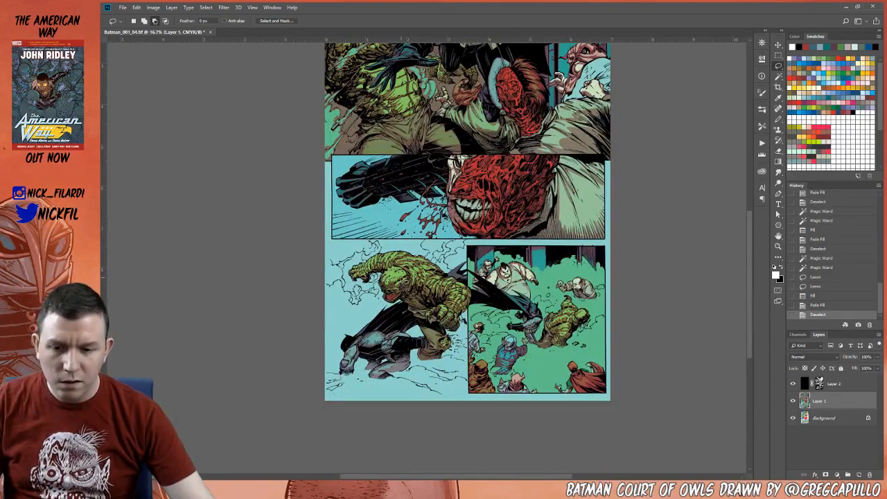
key(w)
click(344, 295)
key(ctrl+d)
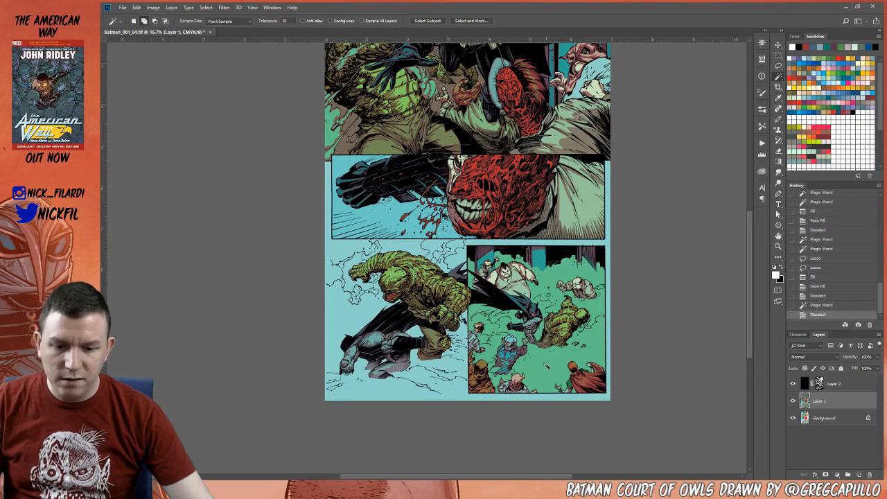
click(549, 365)
drag(557, 204, 572, 412)
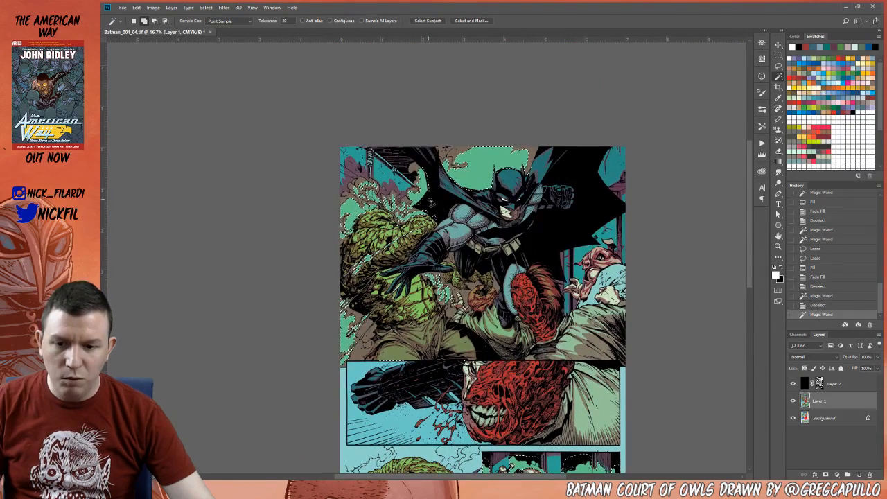
key(m)
mouse_move(263, 86)
mouse_down()
mouse_move(553, 352)
mouse_move(594, 362)
mouse_up()
- Sample the brown from the top panel's background and paint it with the Pencil into the last panel's green corner behind the red-caped figure
key(b)
alt+click(358, 345)
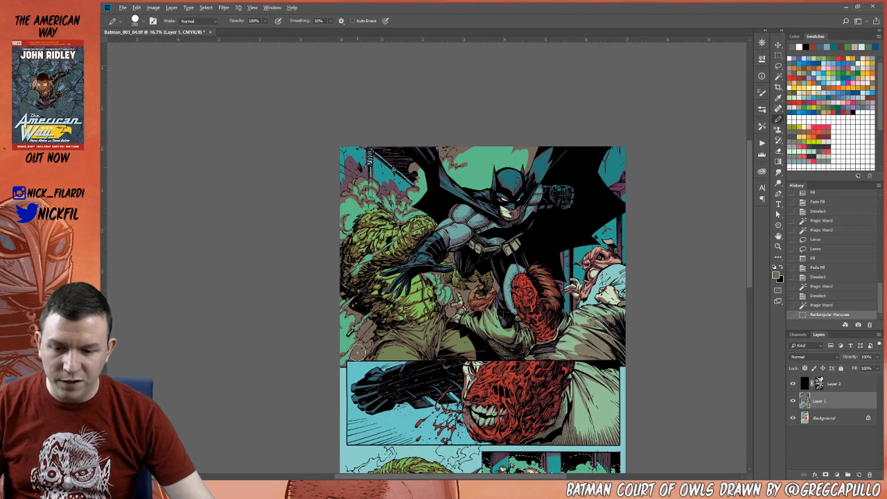
drag(488, 332, 460, 338)
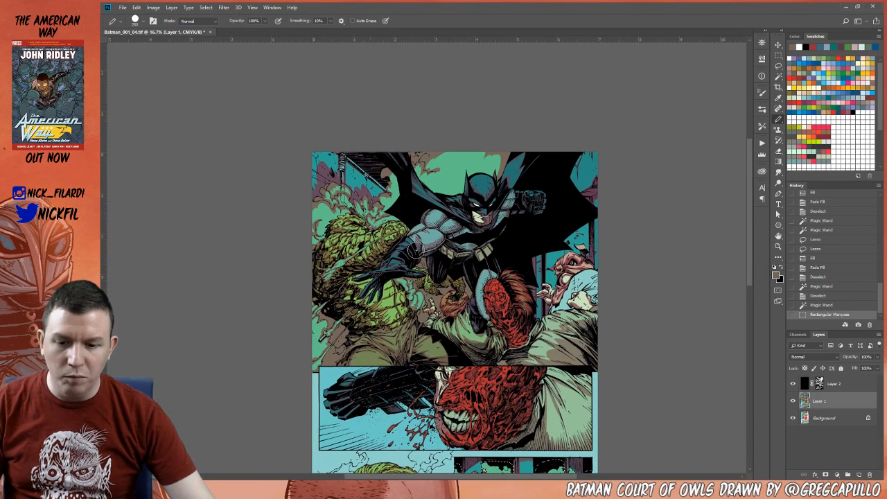
drag(485, 470, 453, 211)
key(z)
click(533, 259)
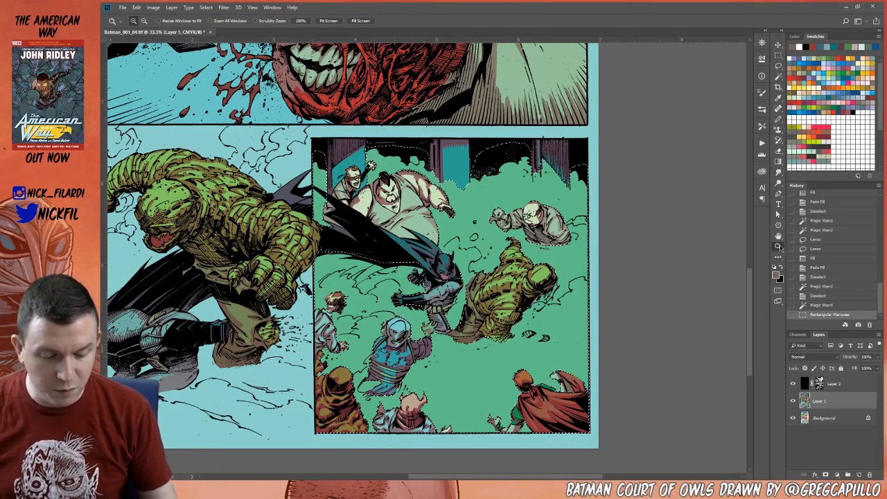
alt+click(690, 296)
key(b)
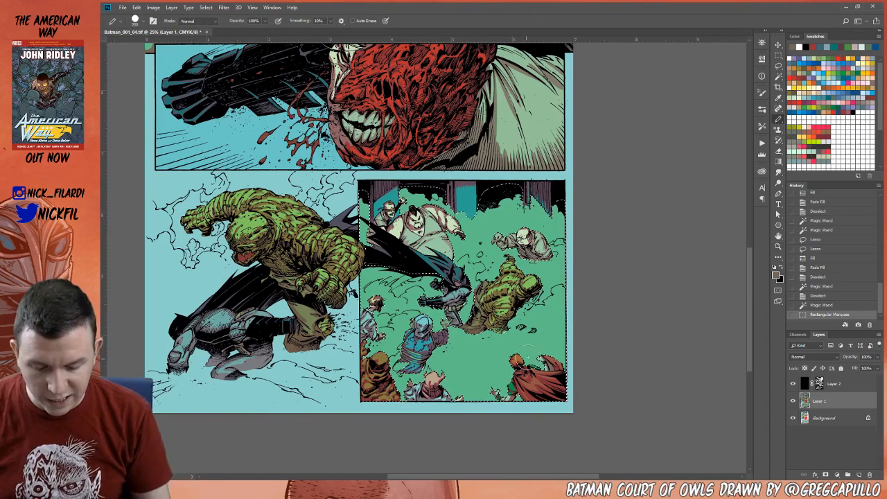
drag(541, 357, 557, 342)
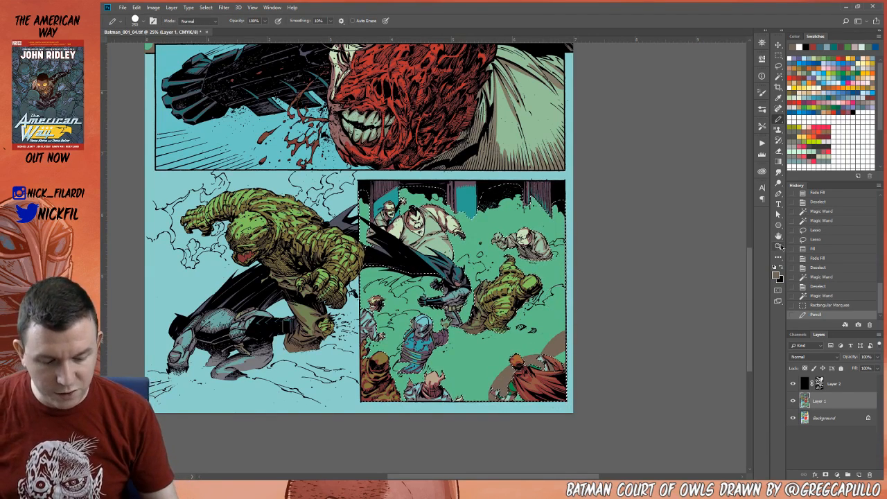
- Sample the light green of the top panel's background as the second colour alongside the brown, and return to the last panel
key(z)
alt+click(576, 334)
click(779, 121)
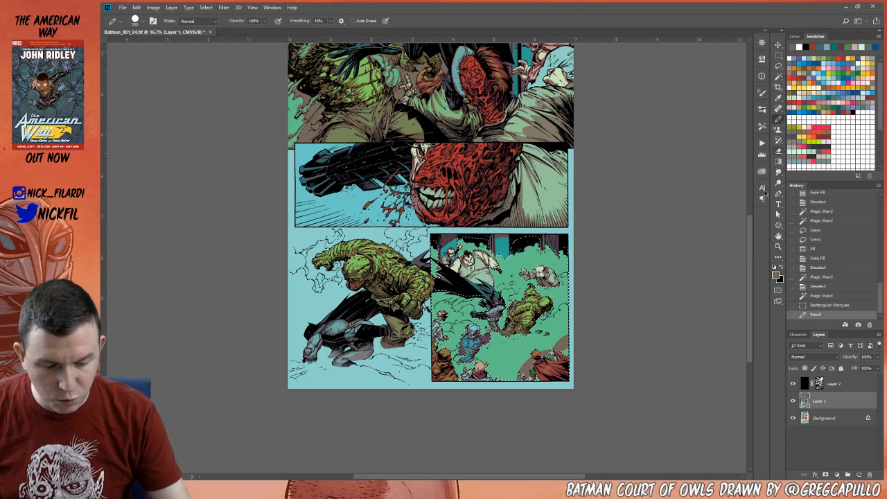
click(777, 235)
drag(571, 279, 570, 478)
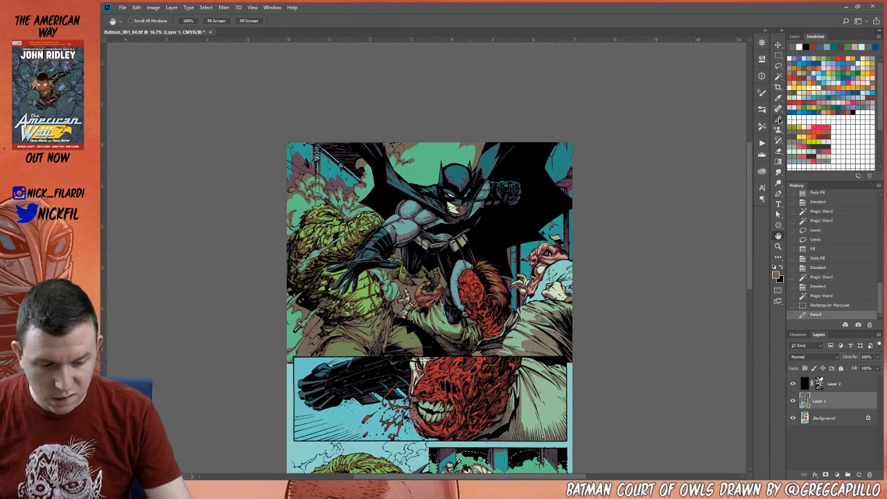
click(778, 120)
alt+click(422, 162)
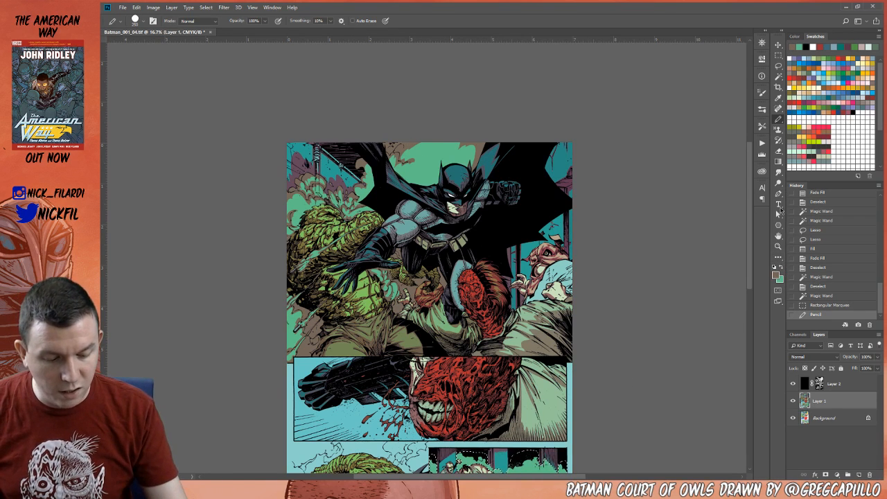
click(778, 236)
drag(566, 393, 572, 228)
drag(611, 373, 576, 360)
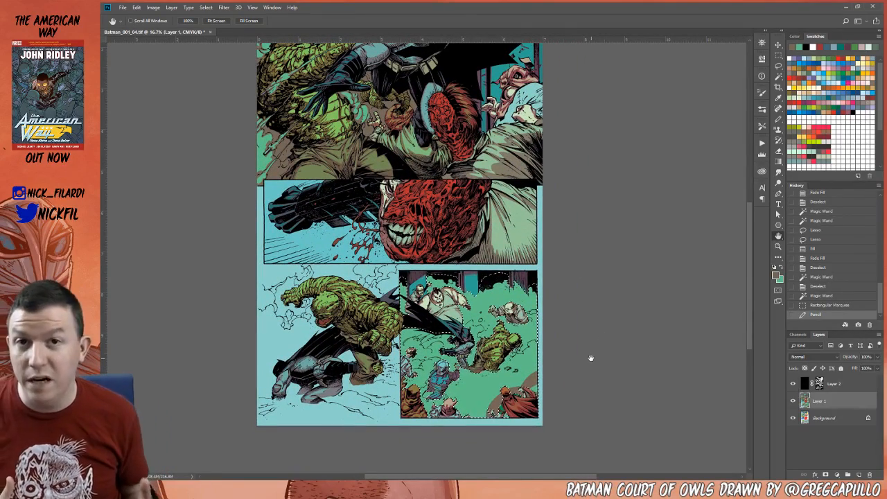
- Fill the last panel's selected background with the sampled light green, and pencil brown patches beside the green scaly villain
click(782, 270)
key(alt+BackSpace)
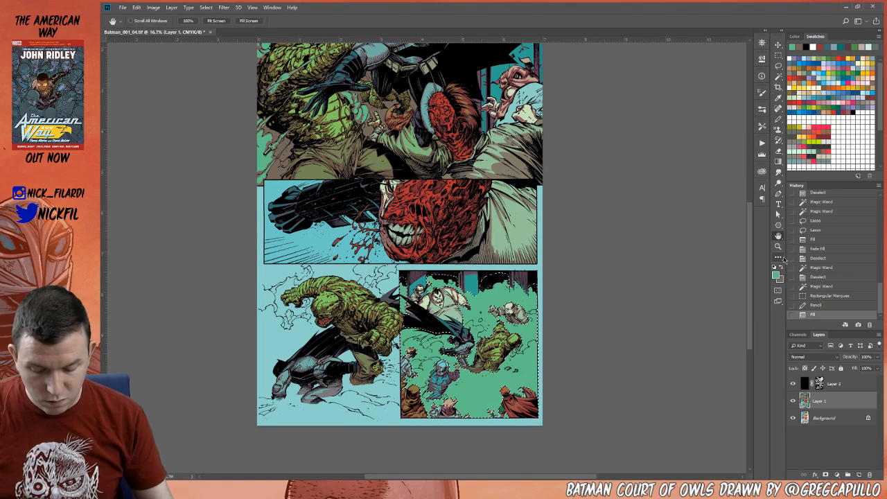
click(780, 119)
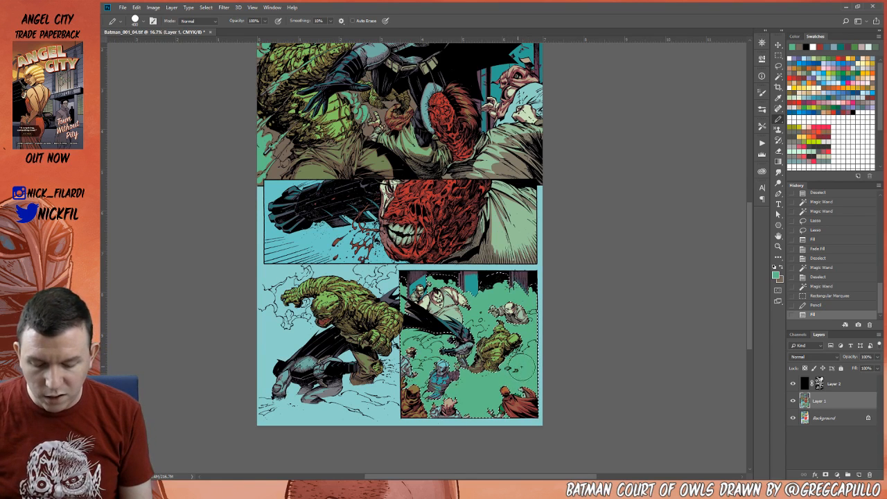
click(520, 367)
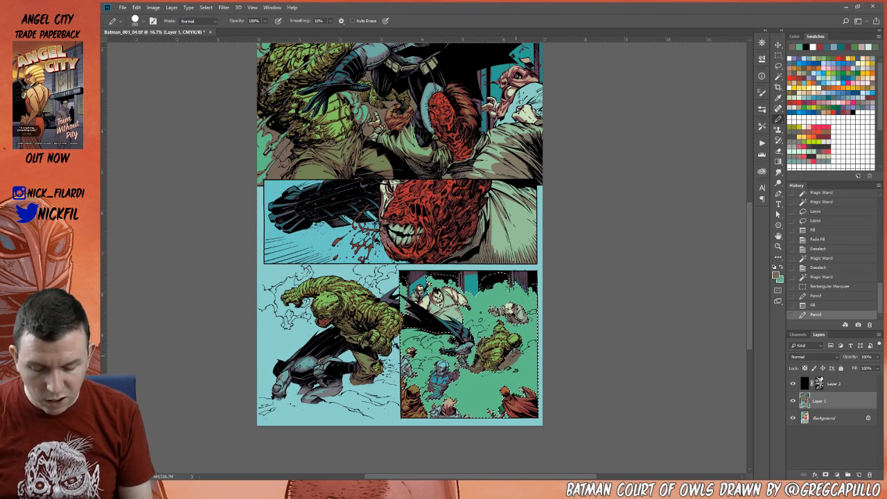
click(515, 355)
click(522, 359)
click(521, 356)
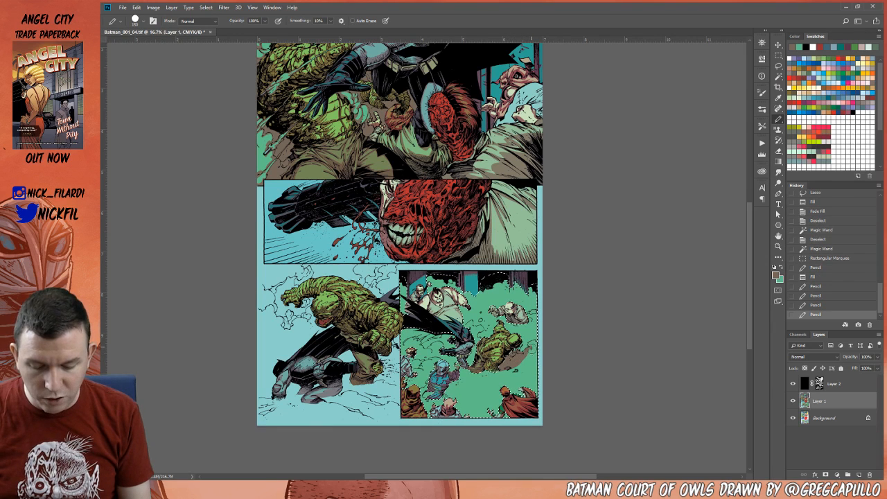
click(526, 353)
click(528, 350)
click(530, 347)
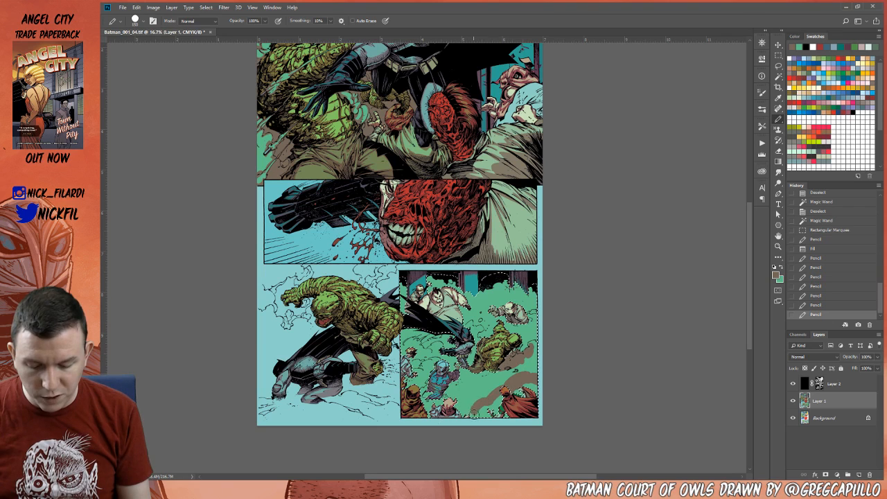
- Pencil large brown cloud areas across the last panel's foreground, upper background and around the figures beside the blue-armoured villain
drag(472, 384, 455, 380)
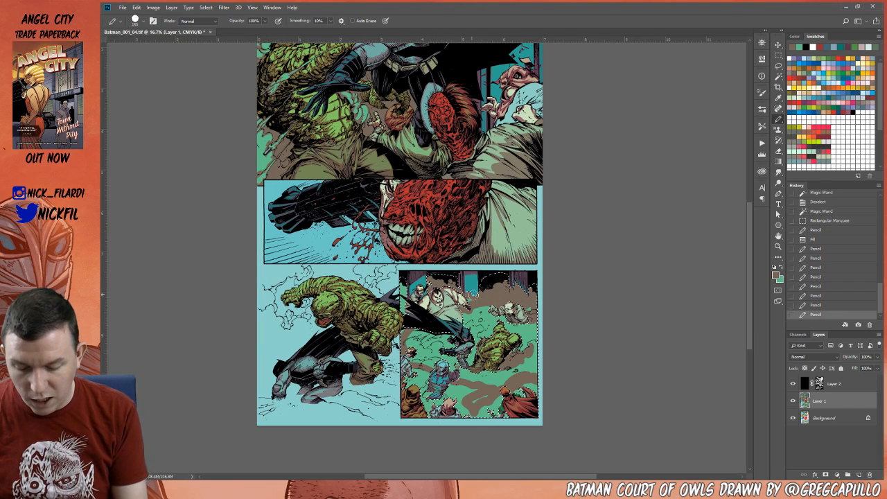
drag(395, 341, 406, 371)
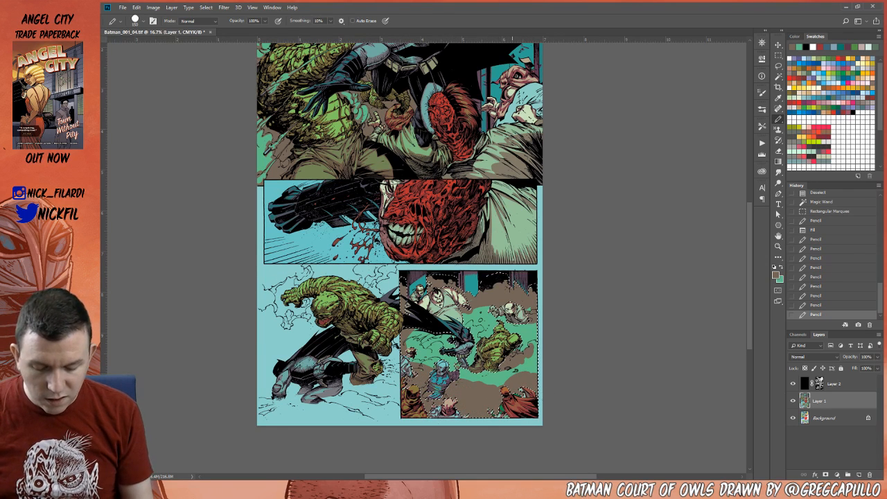
click(506, 400)
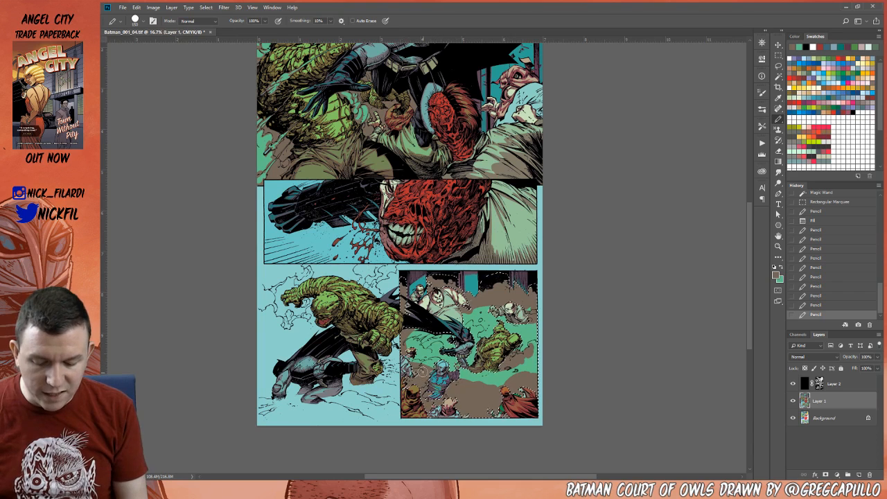
drag(422, 372, 419, 382)
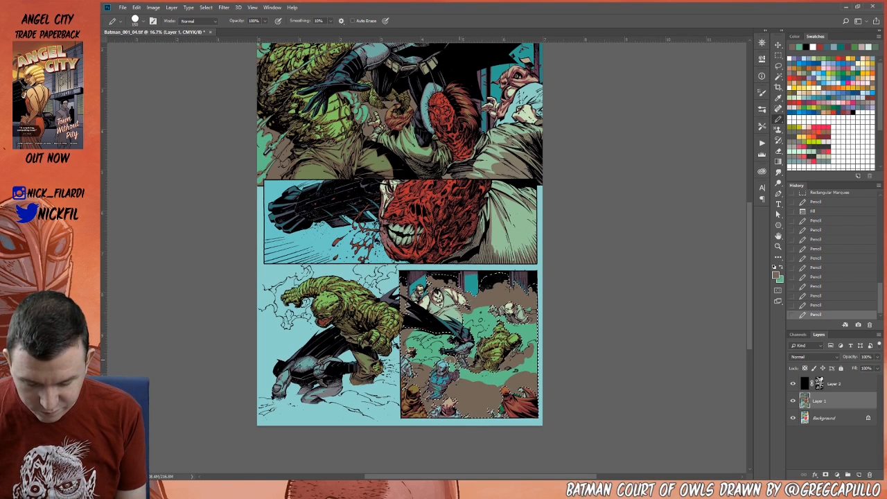
drag(460, 360, 430, 356)
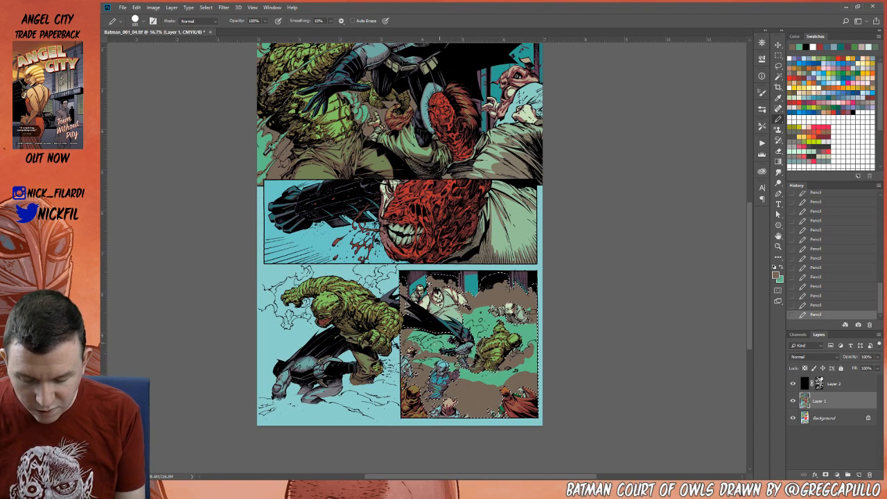
- Alternate sampled green and brown with the Pencil to shape the smoke beneath Batman's cape in the last panel
alt+click(411, 344)
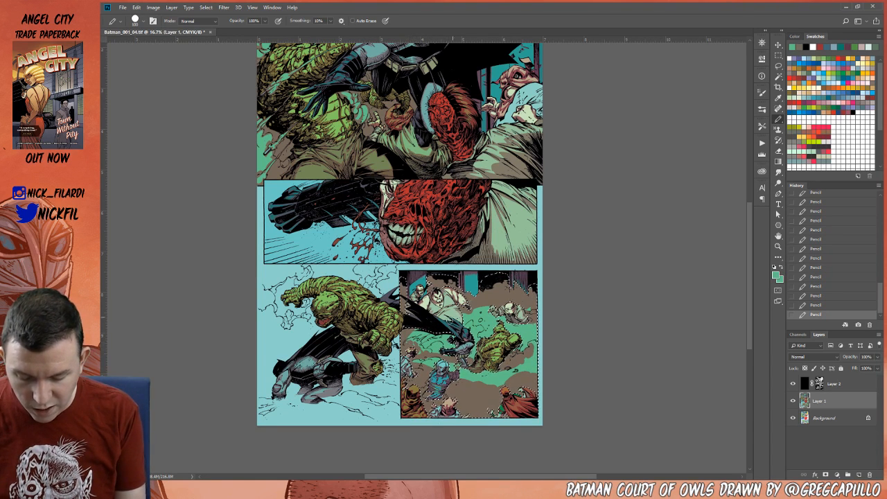
alt+click(435, 347)
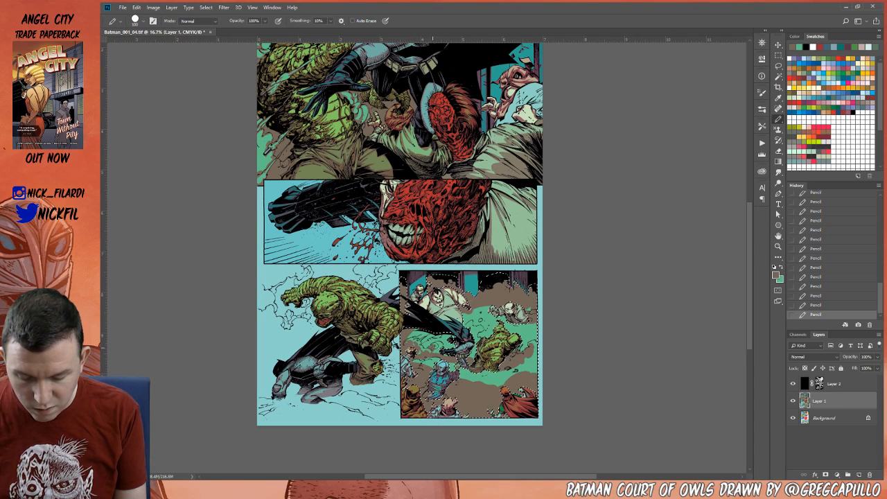
alt+click(435, 350)
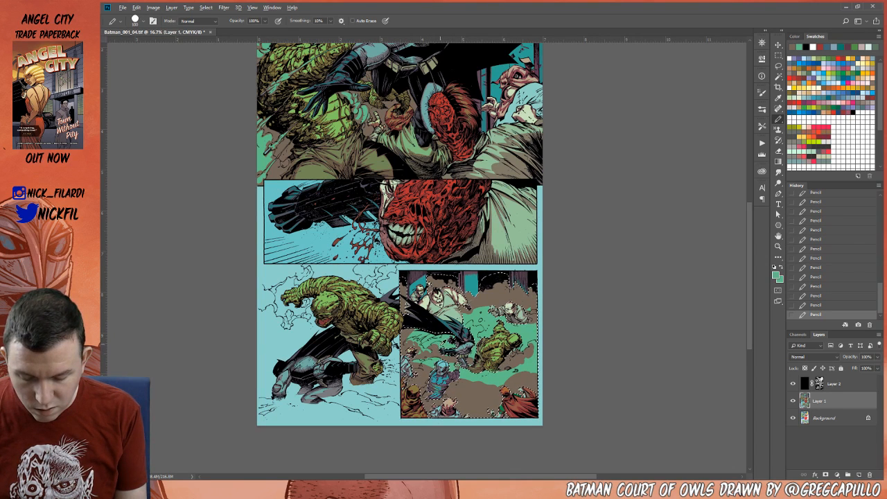
alt+click(438, 333)
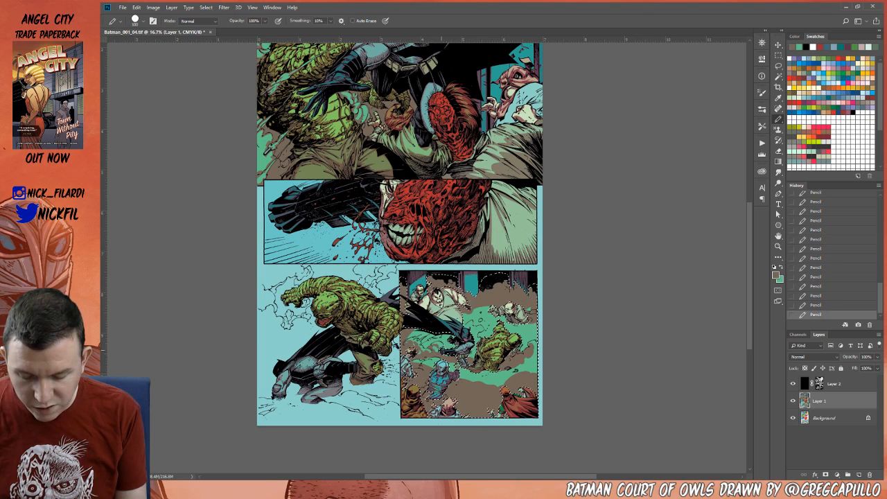
alt+click(433, 349)
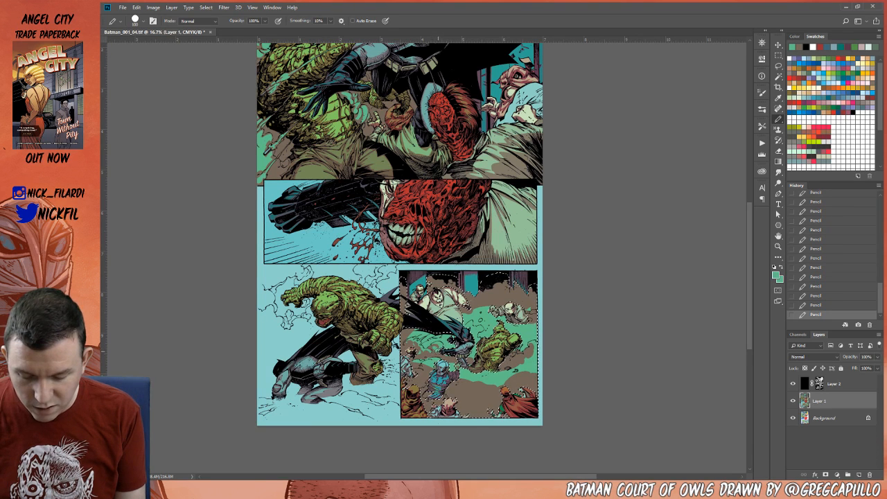
alt+click(433, 332)
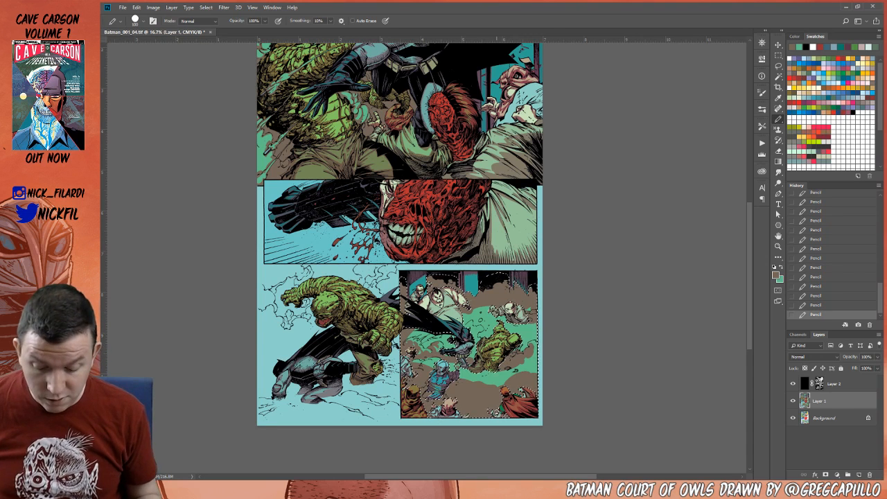
- Pencil sampled green and brown smoke shapes around the blue-armoured villain and across the last panel's brown foreground
alt+click(422, 365)
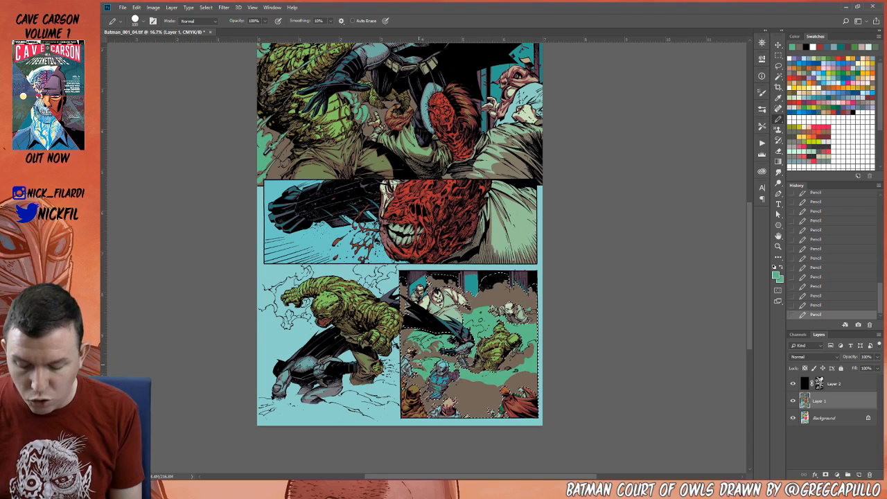
alt+click(416, 365)
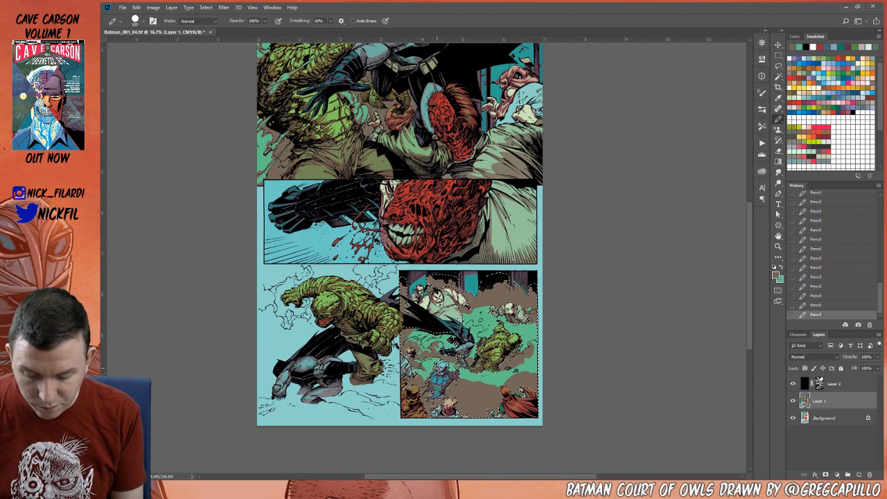
alt+click(423, 375)
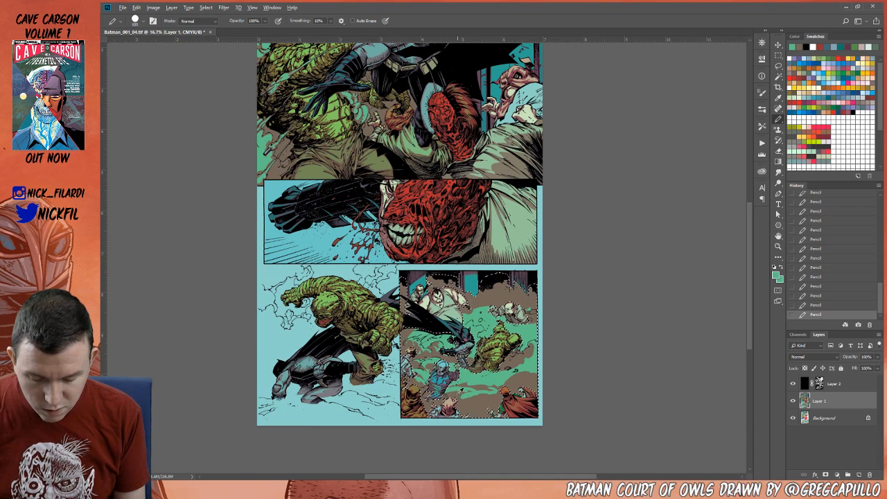
alt+click(455, 397)
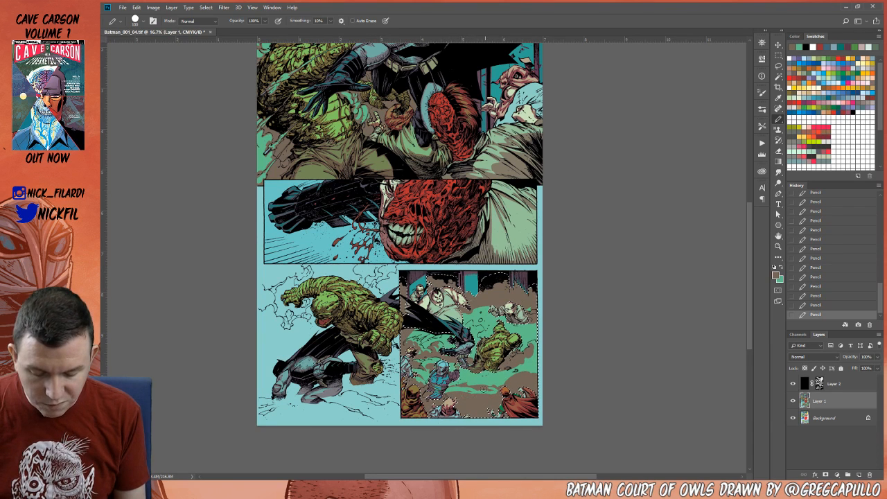
alt+click(460, 397)
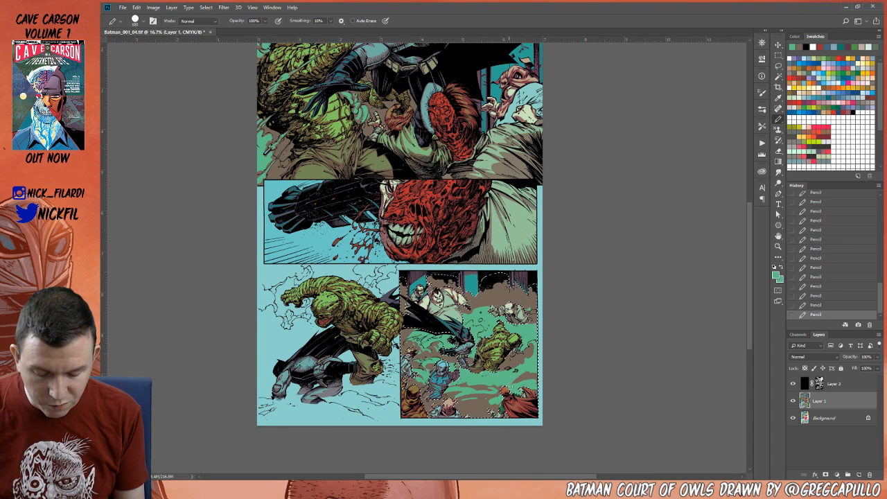
alt+click(526, 386)
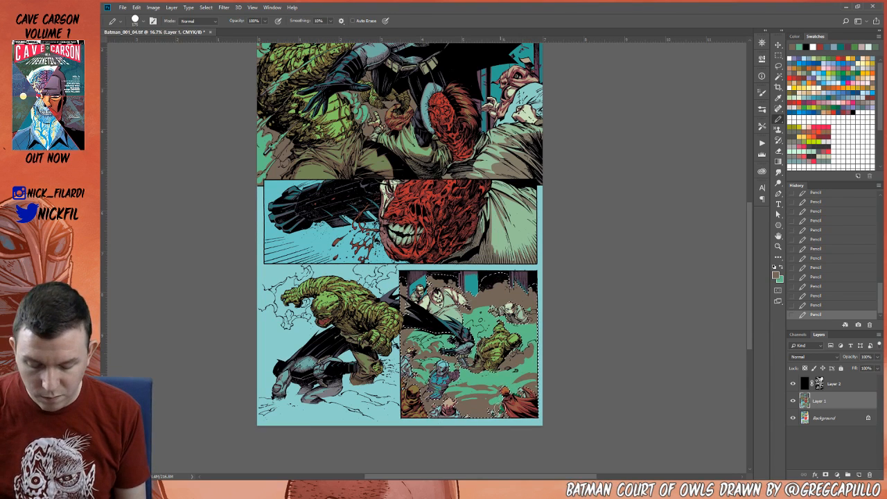
- Refine the edges of the green and brown smoke between the last panel's foreground villains with the Pencil, resampling both colours
alt+click(471, 400)
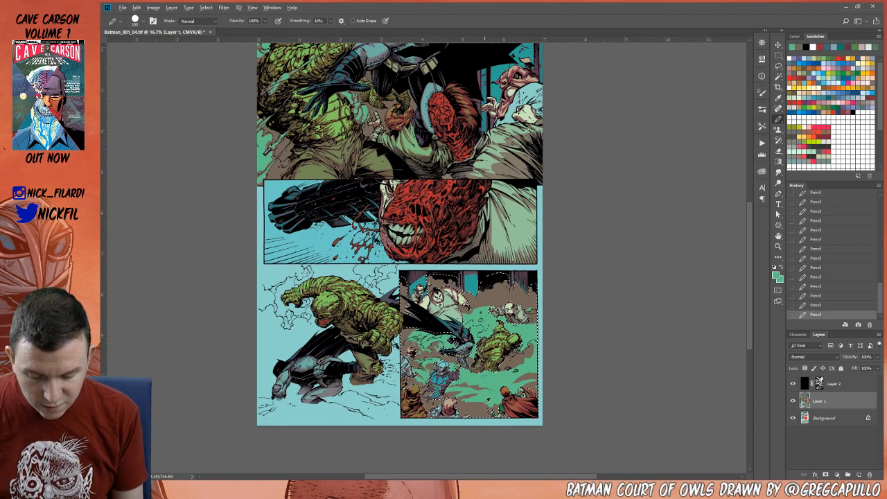
alt+click(486, 401)
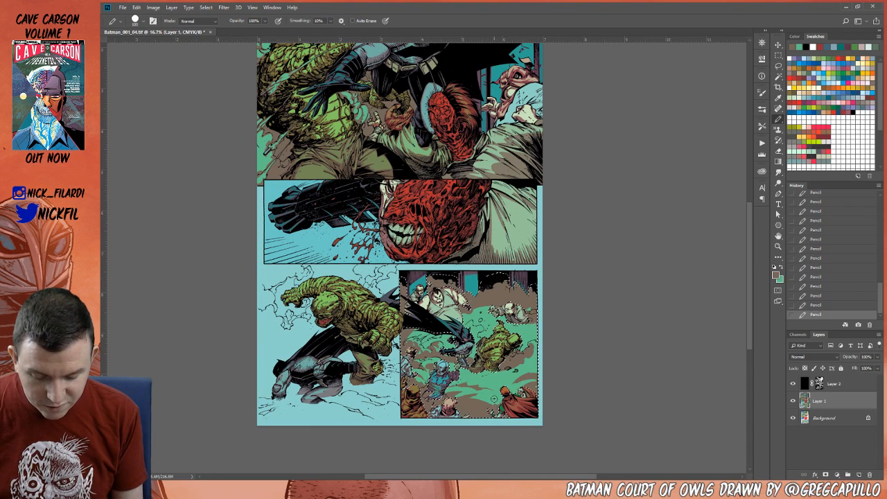
alt+click(487, 392)
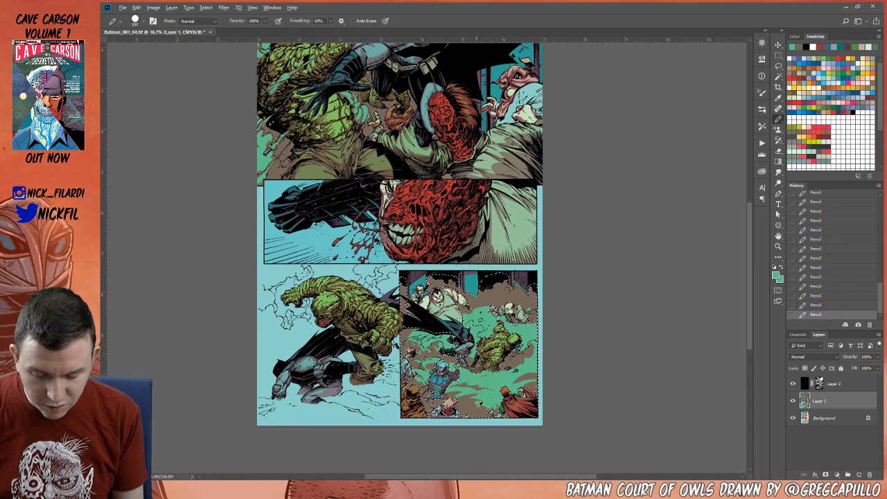
alt+click(488, 402)
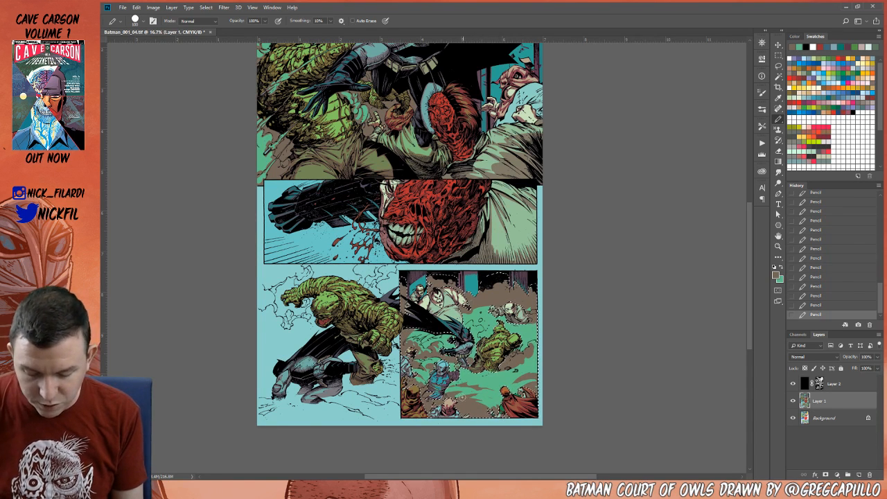
alt+click(465, 390)
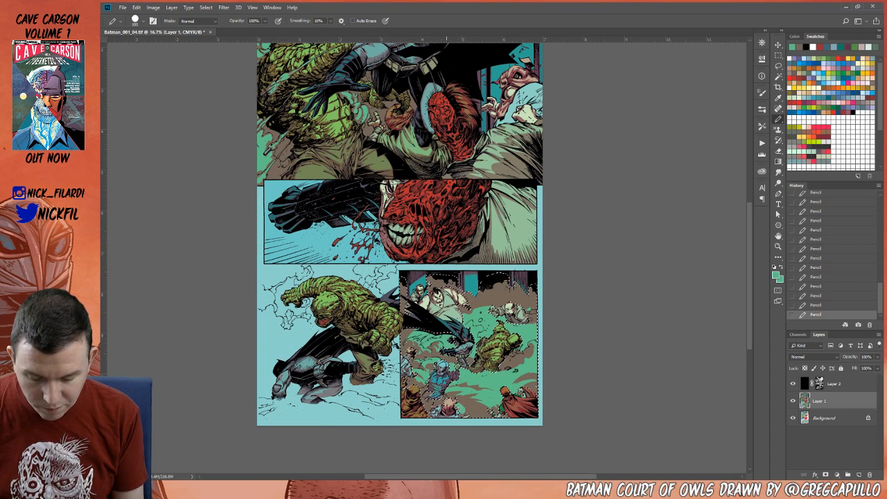
alt+click(478, 412)
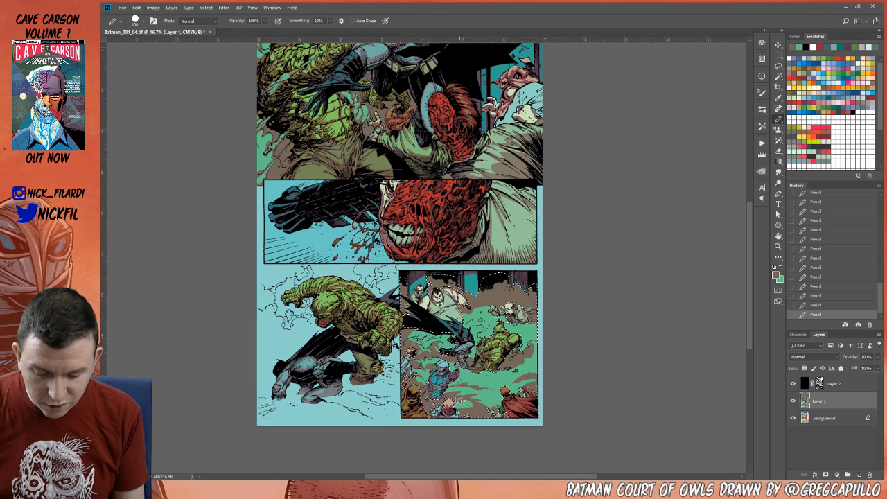
alt+click(470, 403)
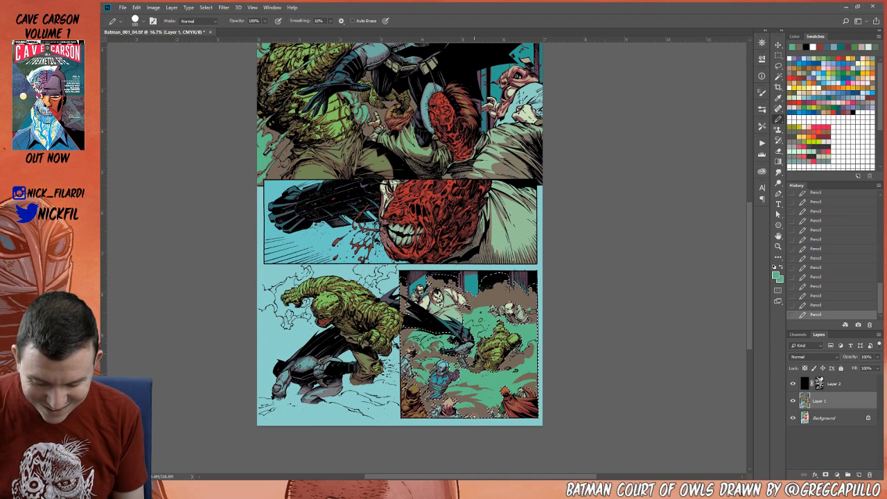
alt+click(468, 411)
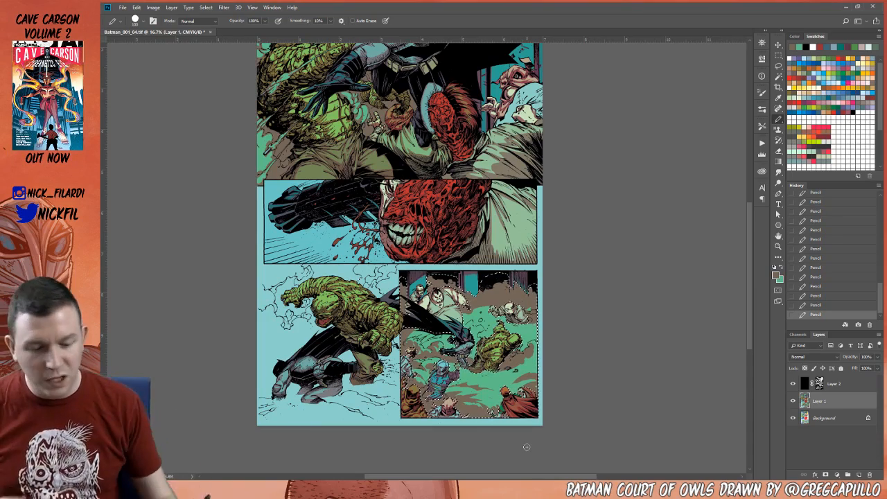
- Pencil sampled green and brown smoke streaks across the last panel's foreground, above the red-caped villain
key(z)
click(495, 375)
click(778, 236)
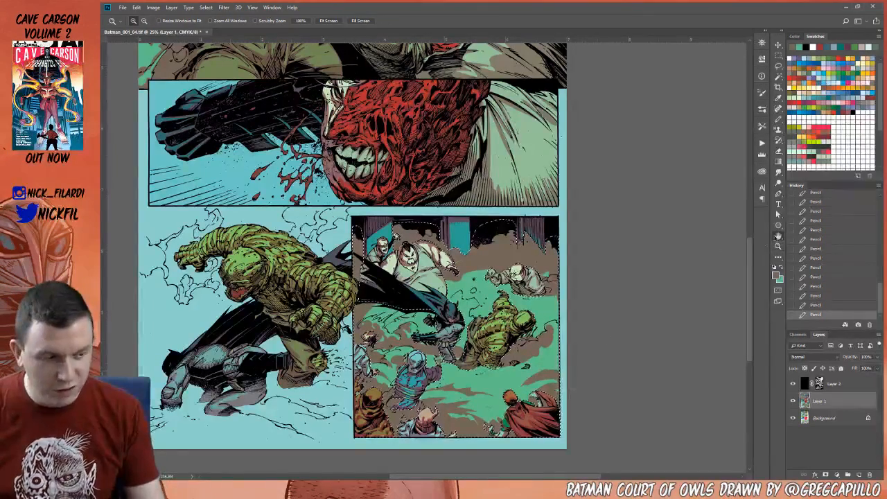
drag(522, 368, 519, 347)
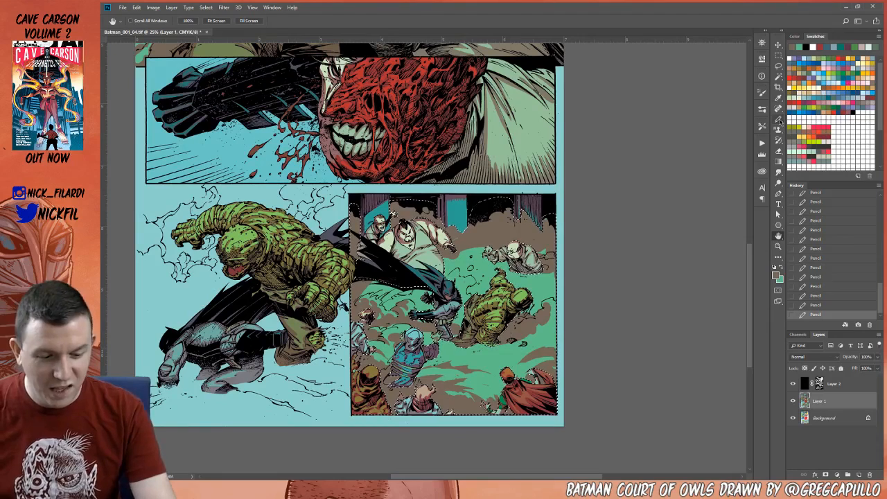
key(b)
alt+click(480, 390)
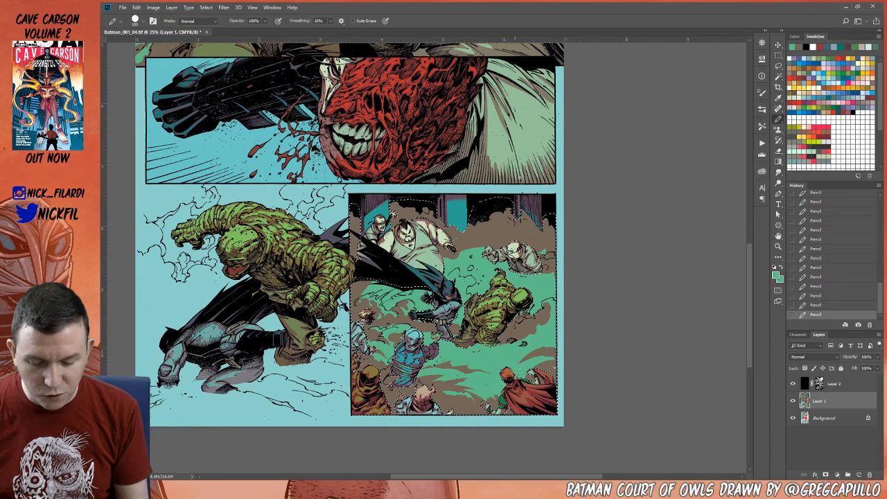
alt+click(554, 302)
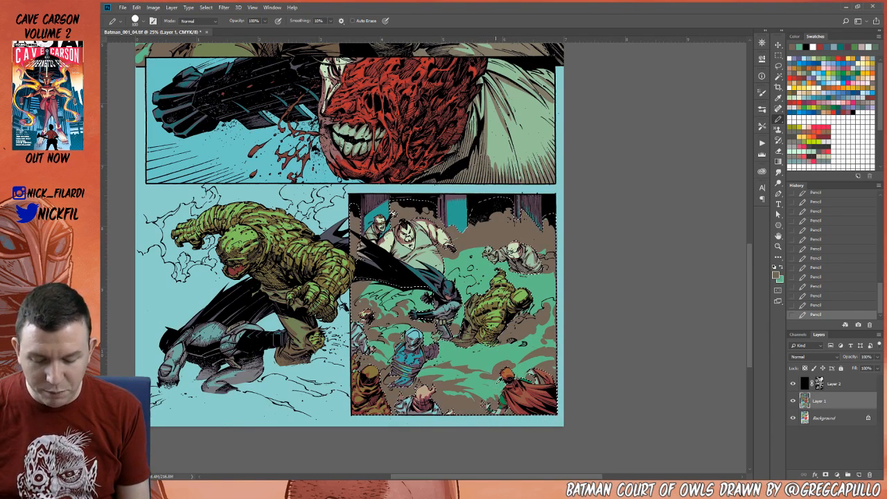
- Refine the smoke edges between the blue-armoured and red-caped villains with the Pencil, alternating the sampled green and brown
alt+click(532, 355)
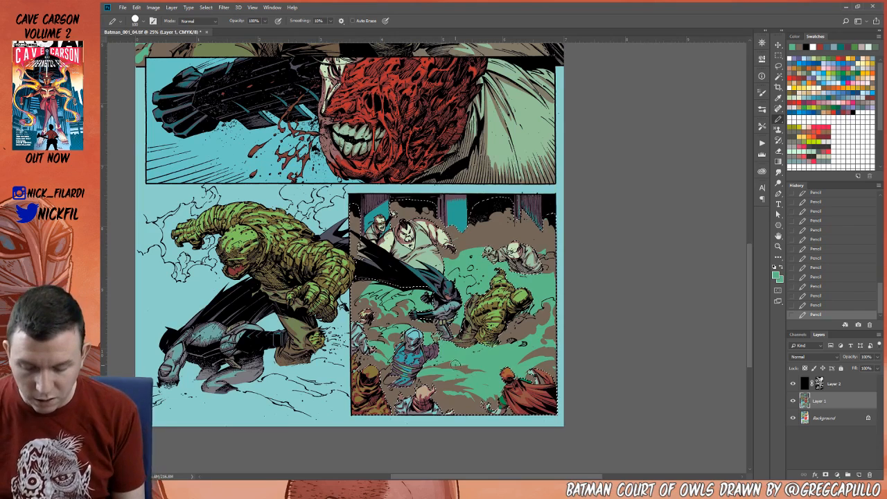
alt+click(466, 364)
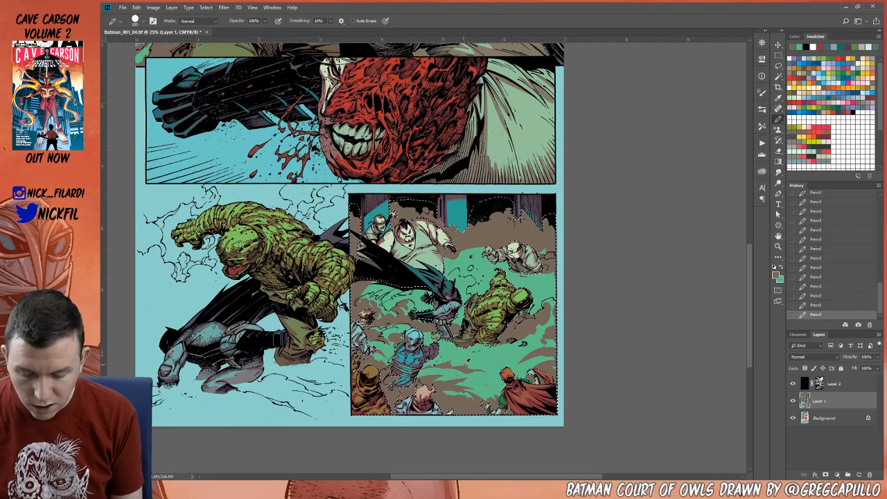
alt+click(370, 357)
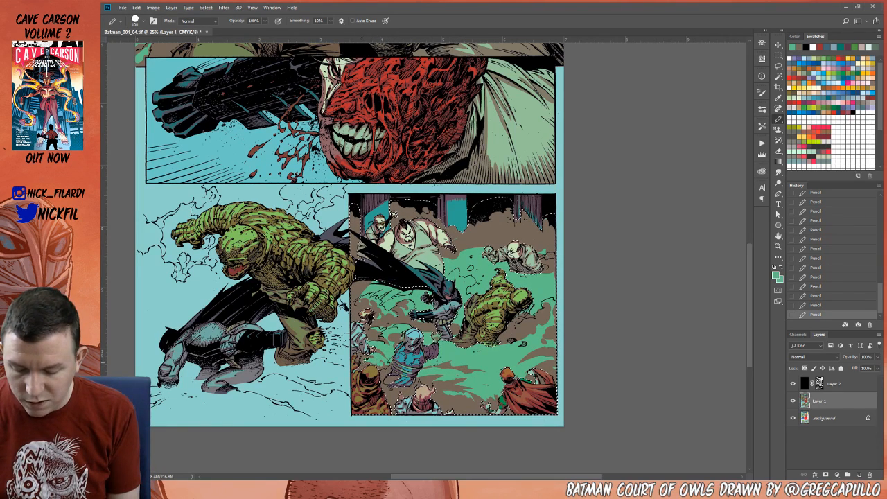
alt+click(452, 367)
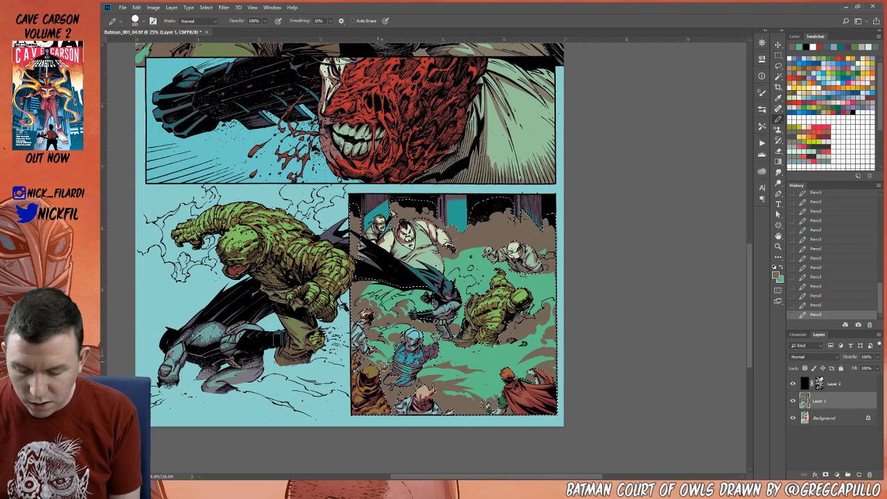
alt+click(390, 368)
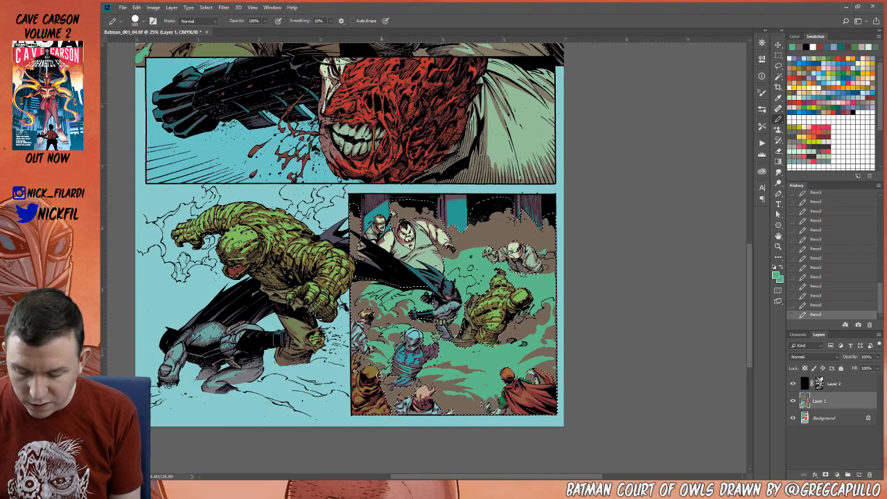
- Pencil brown over the last panel's upper background around the crouching bald figure, shaping green smoke puffs between Batman and the green monster
alt+click(393, 213)
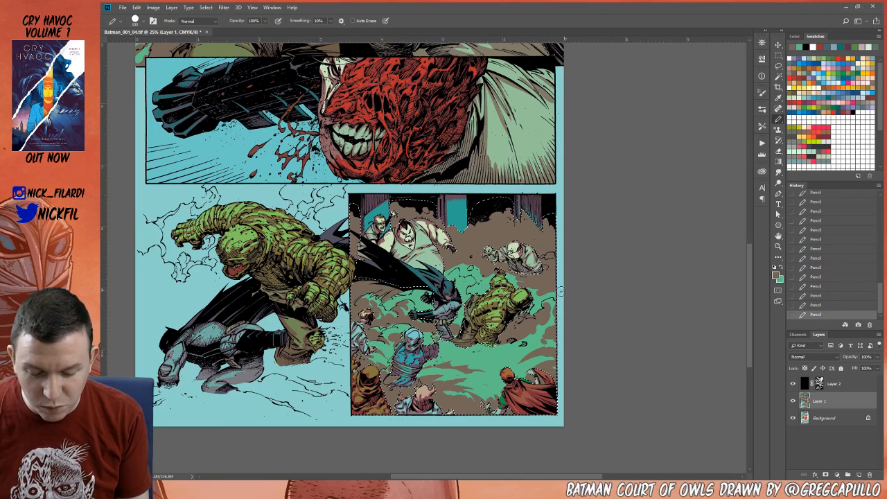
alt+click(533, 325)
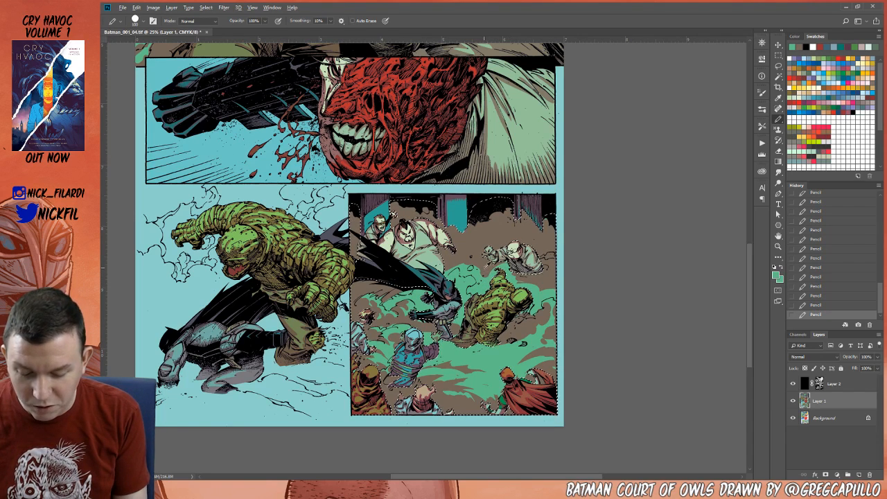
alt+click(473, 267)
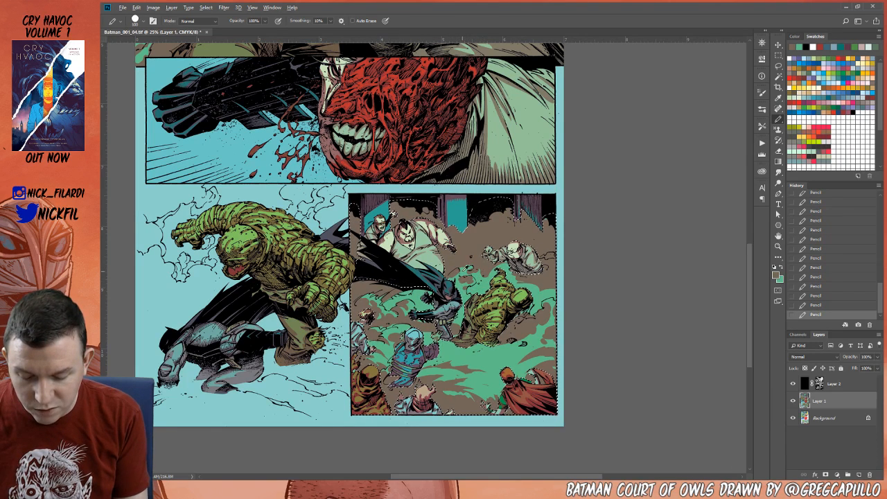
alt+click(463, 271)
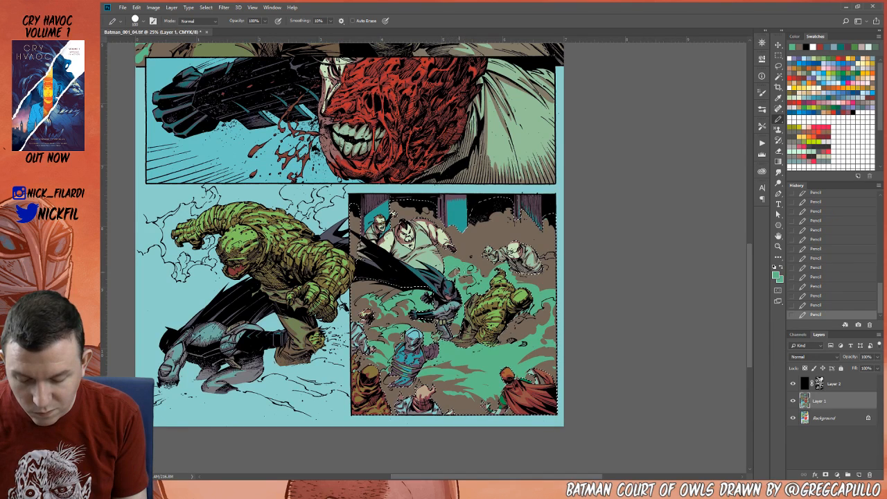
alt+click(464, 278)
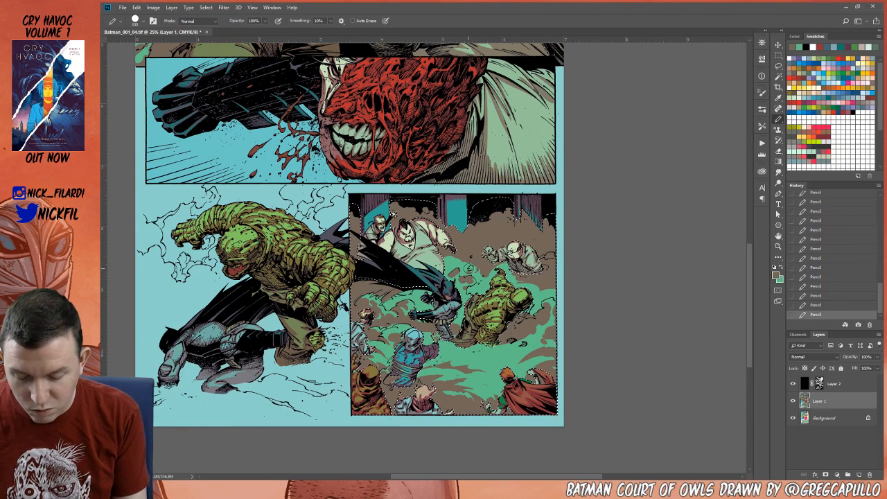
alt+click(480, 269)
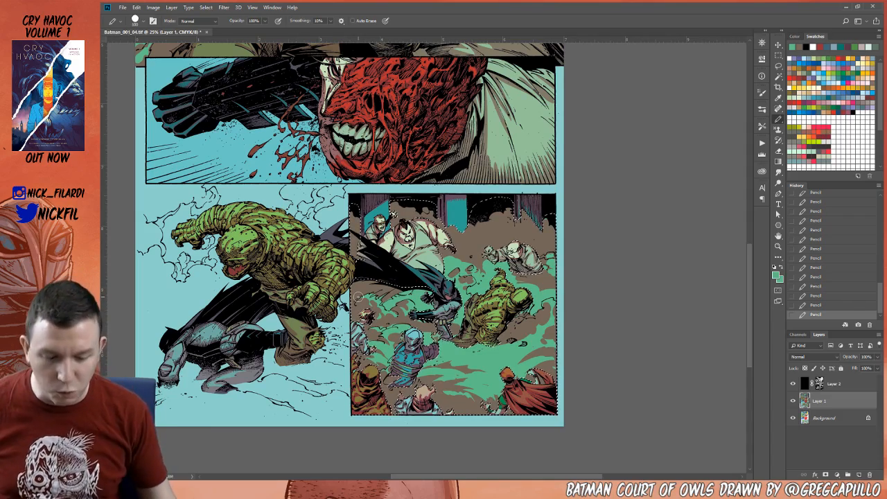
key(space)
drag(356, 298, 424, 309)
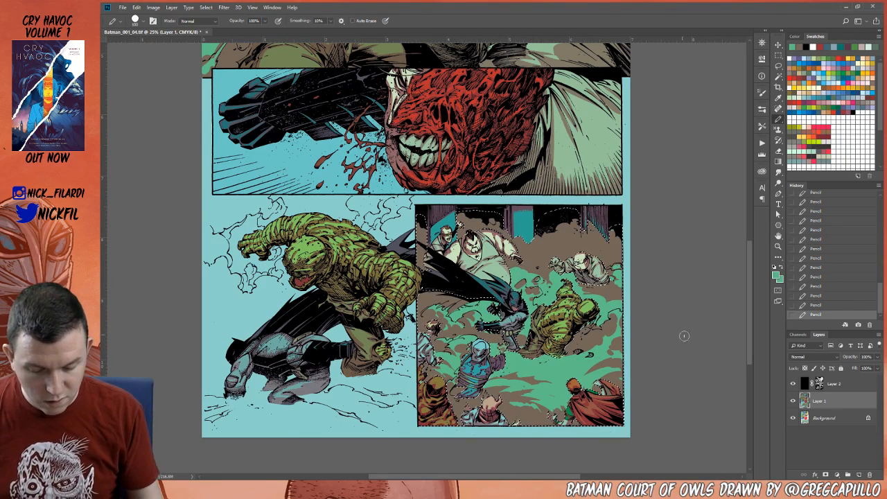
- Drop the current selection and select the light-blue gutters and panel backgrounds with the Magic Wand
key(ctrl+d)
key(z)
alt+click(594, 336)
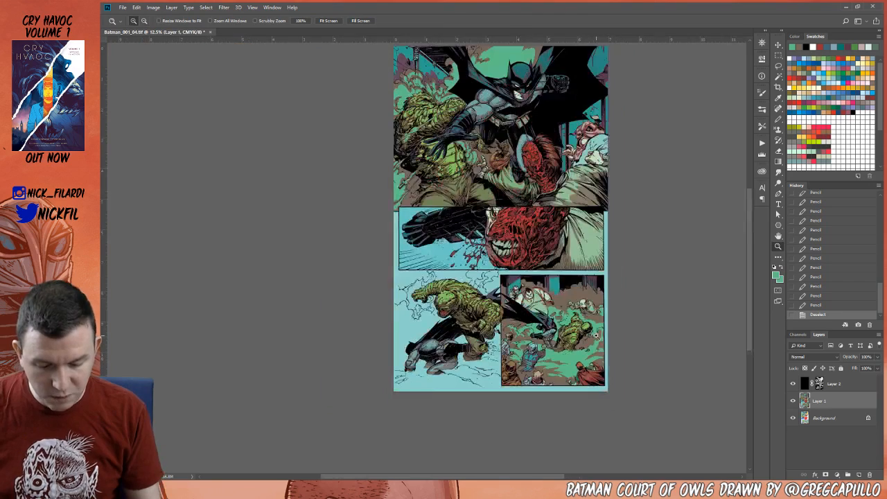
click(778, 76)
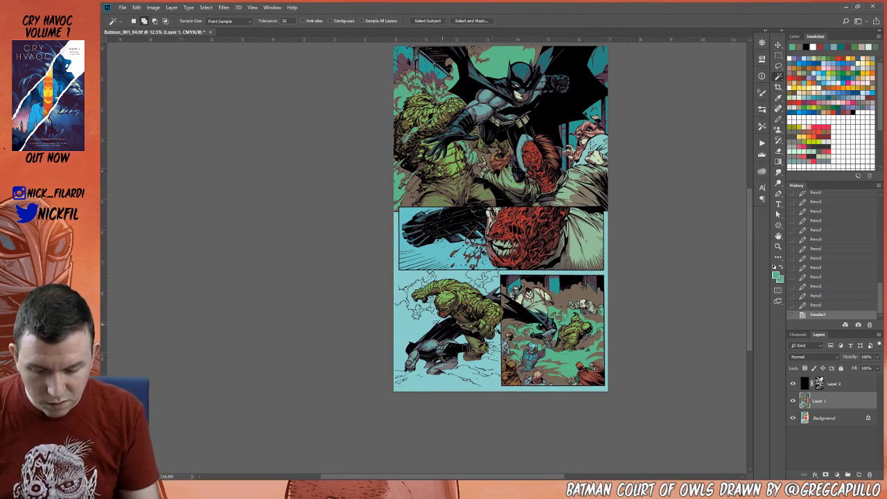
click(442, 324)
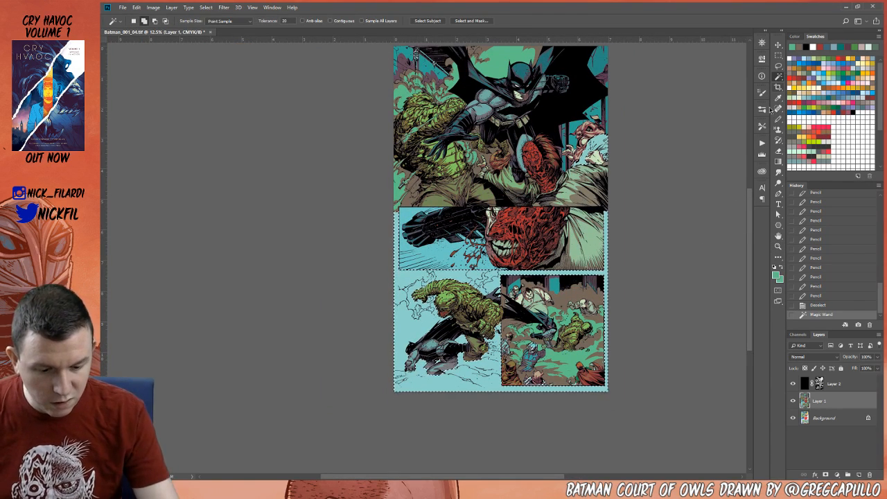
click(779, 66)
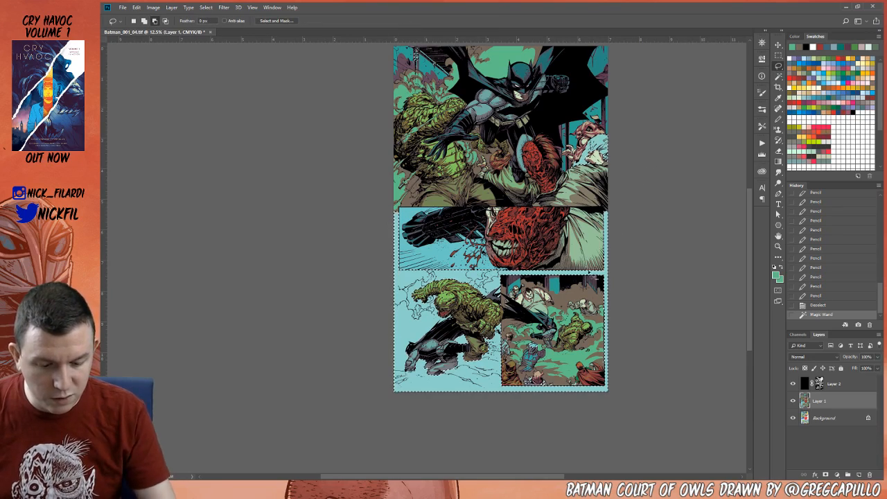
- Pencil sampled grey-green shadow shapes onto the pig-faced villain's light-blue shirt in the top panel
click(778, 237)
drag(683, 191, 550, 326)
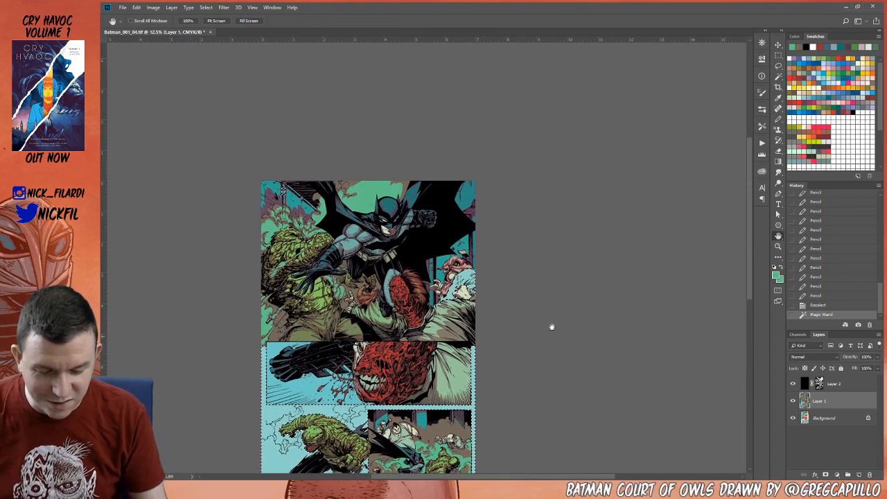
click(777, 246)
click(450, 330)
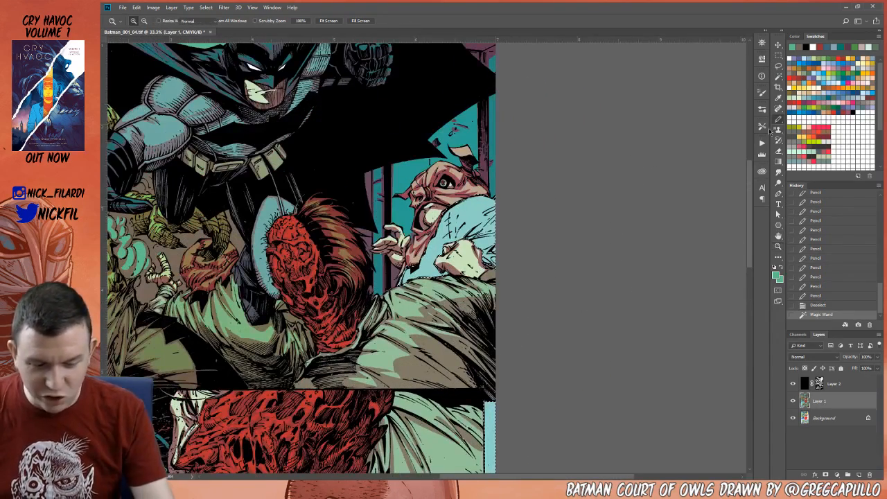
click(777, 119)
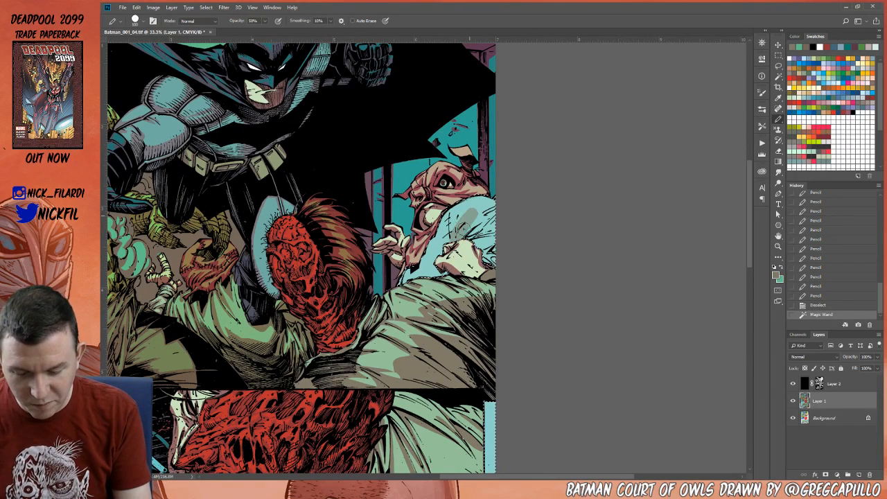
alt+click(471, 216)
drag(470, 216, 458, 233)
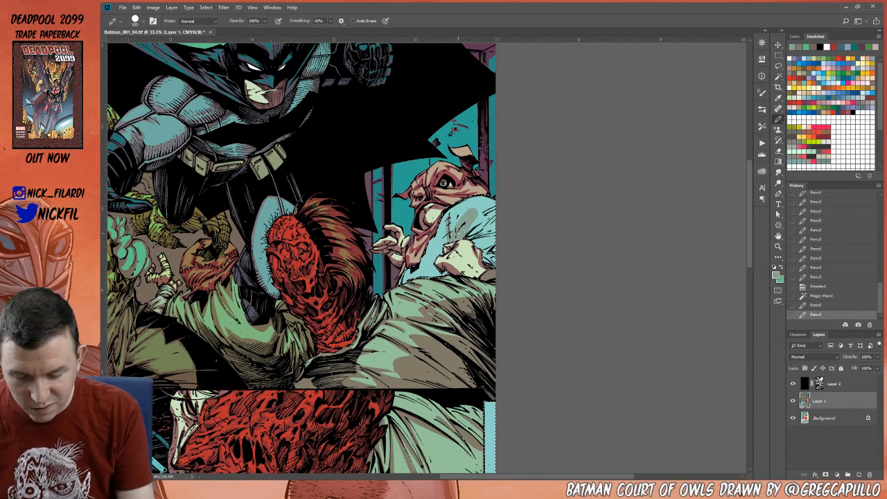
mouse_move(497, 212)
mouse_down()
mouse_move(490, 212)
mouse_move(503, 207)
mouse_move(459, 221)
mouse_up()
click(497, 201)
drag(464, 219, 462, 229)
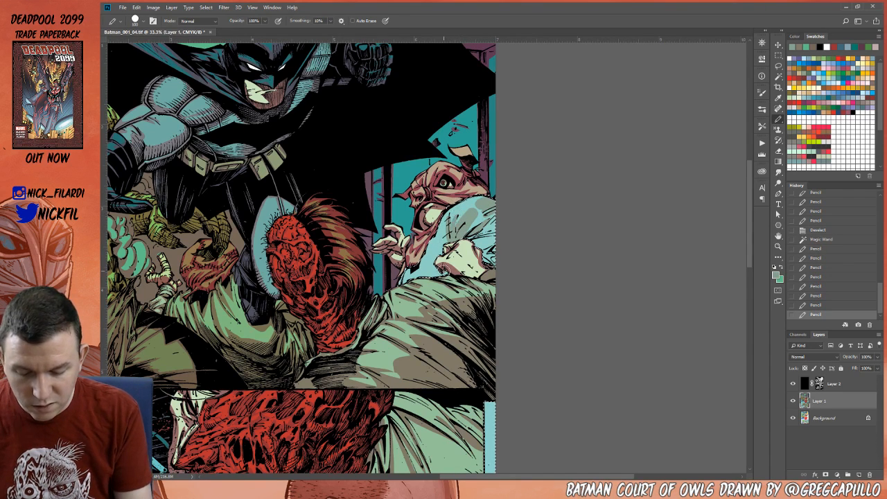
mouse_move(445, 265)
mouse_down()
mouse_move(420, 276)
mouse_move(444, 255)
mouse_up()
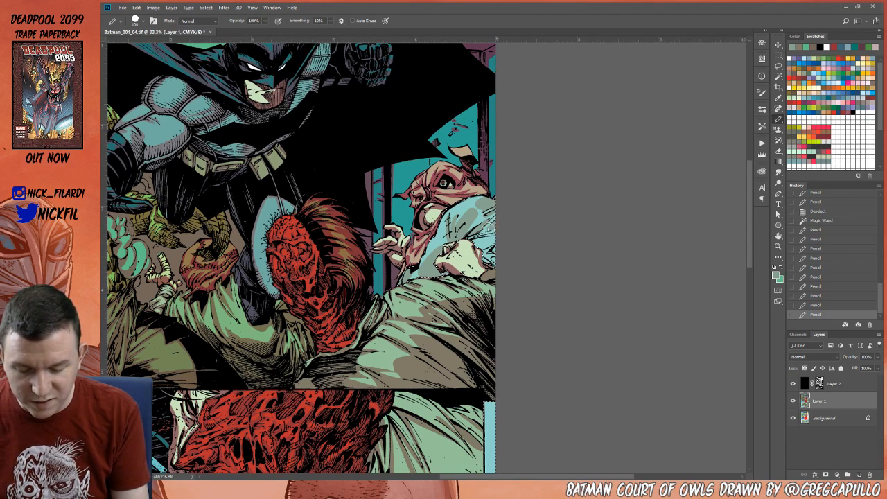
mouse_move(491, 224)
mouse_down()
mouse_move(479, 246)
mouse_move(498, 244)
mouse_move(495, 258)
mouse_up()
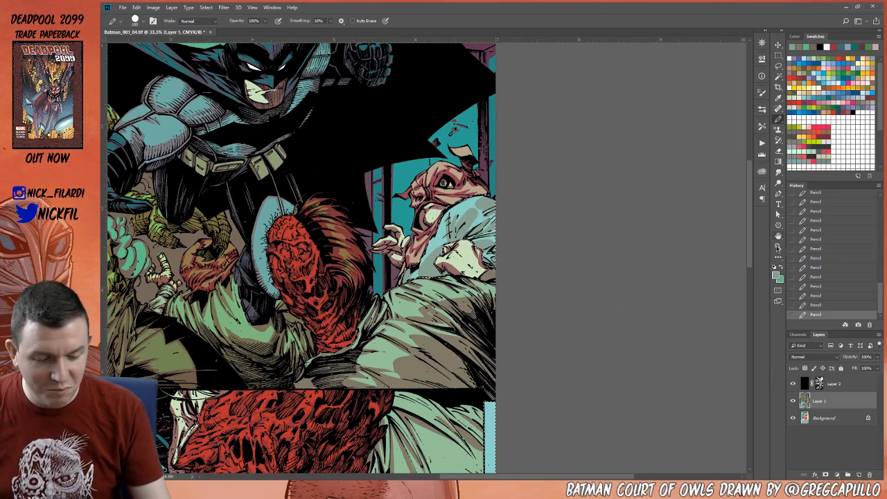
- Lasso the second panel out of the selection, and fill the remaining gutters and third-panel background with faded green
key(space)
drag(524, 367, 557, 171)
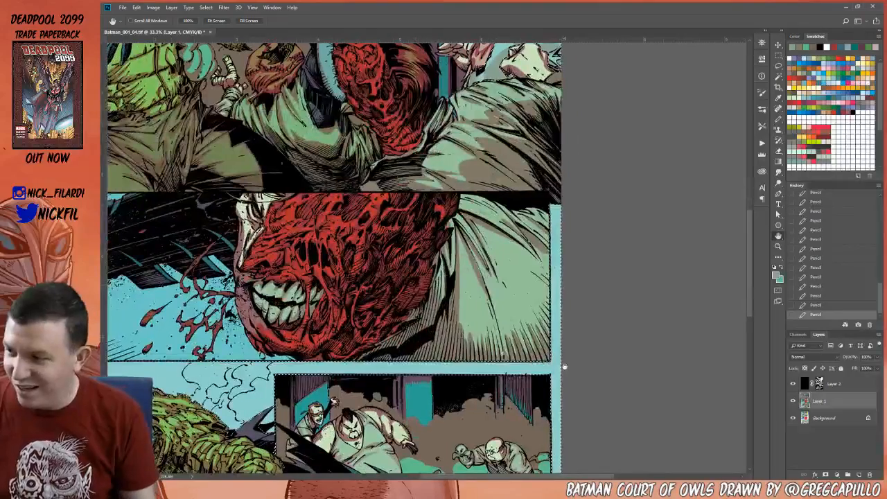
drag(564, 366, 745, 252)
click(778, 246)
alt+click(615, 326)
alt+click(615, 326)
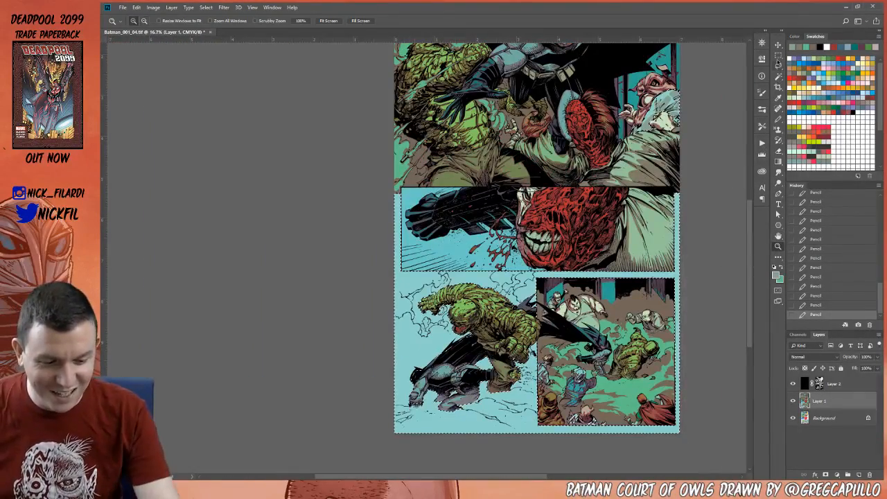
click(778, 66)
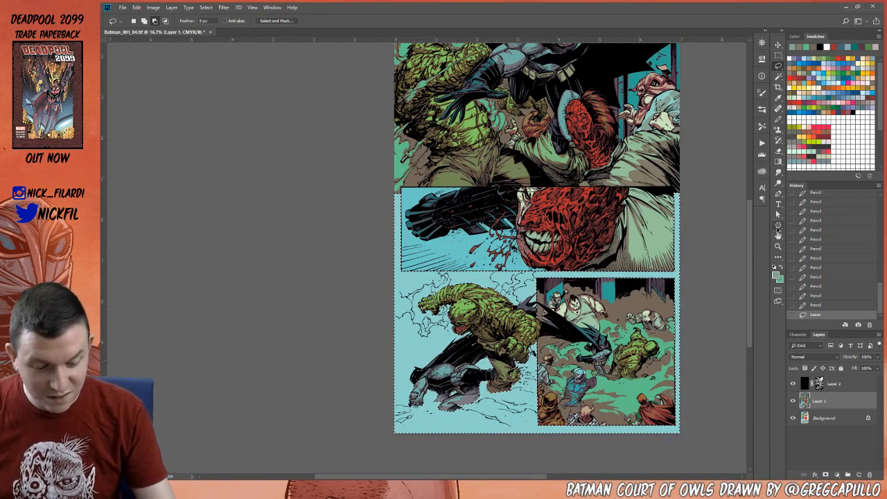
click(779, 236)
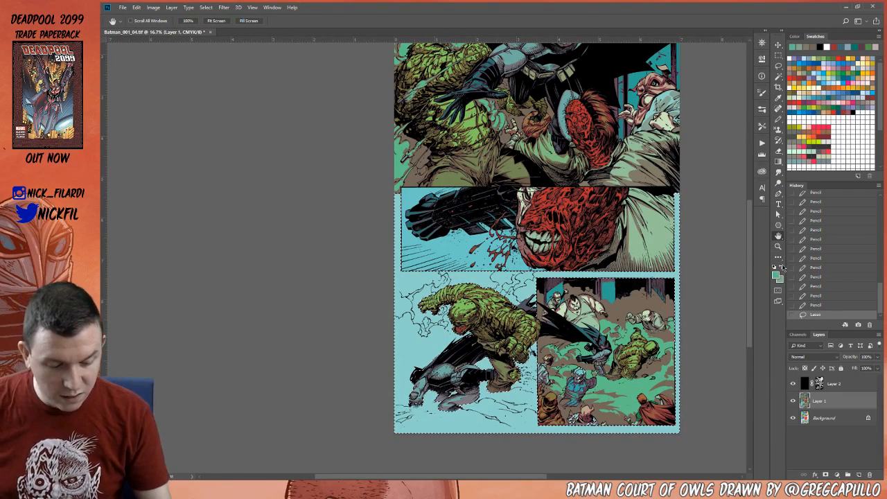
key(alt+BackSpace)
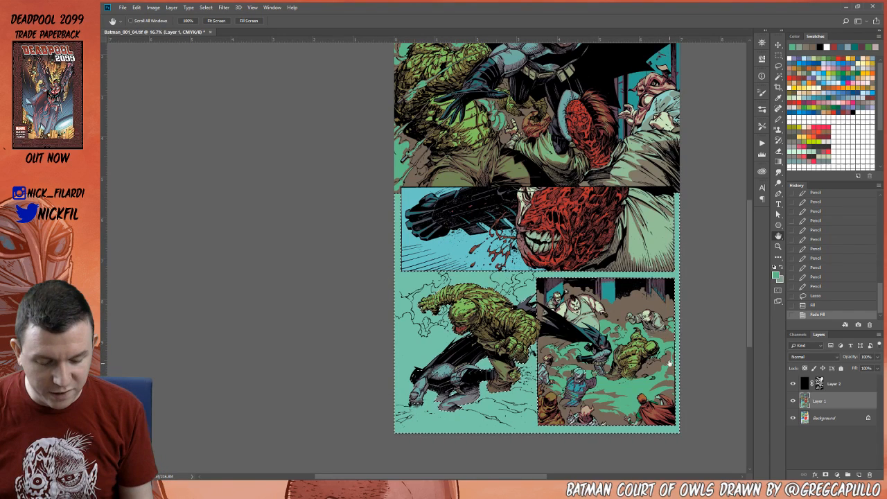
- Pencil white over the third panel's upper background, filling the gap between the smoke puffs above the green monster's back
key(z)
click(496, 345)
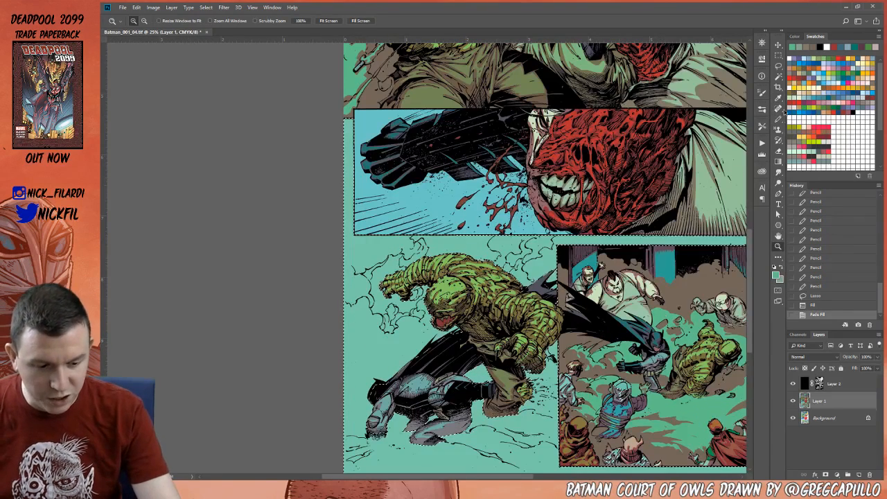
click(778, 119)
click(827, 47)
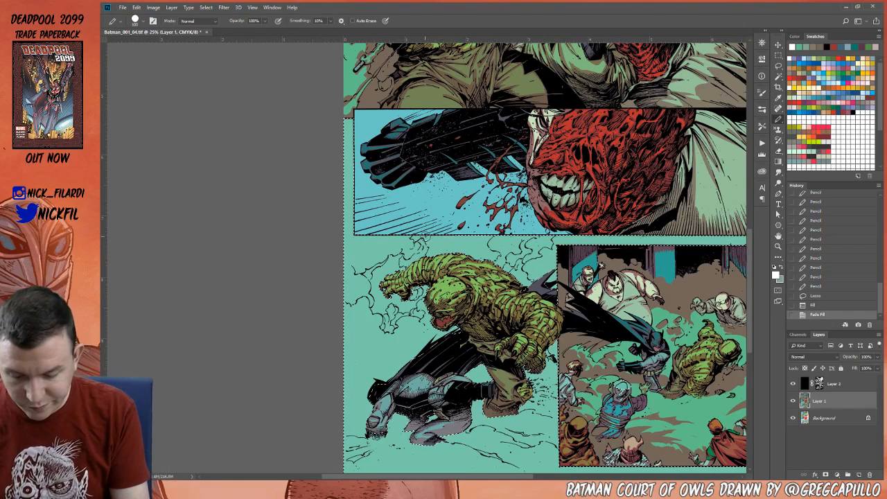
mouse_move(426, 237)
mouse_down()
mouse_move(489, 229)
mouse_move(488, 253)
mouse_up()
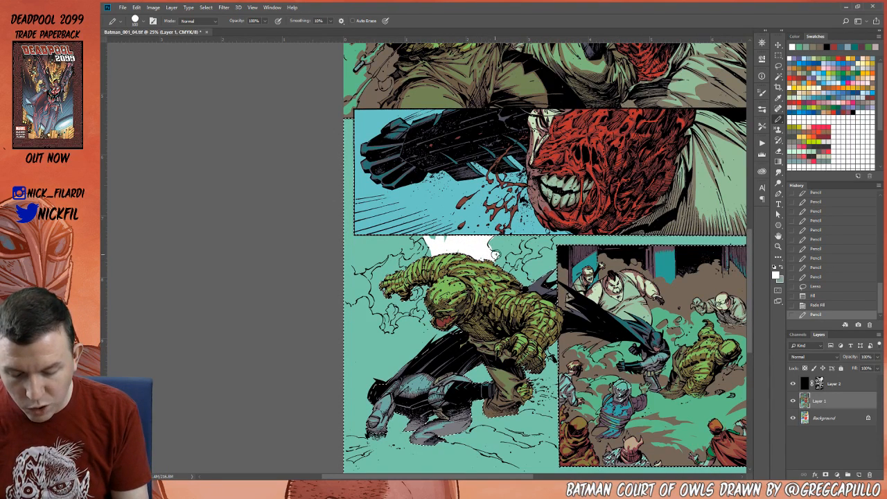
click(494, 254)
click(500, 253)
mouse_move(431, 238)
mouse_down()
mouse_move(457, 252)
mouse_move(420, 239)
mouse_move(432, 254)
mouse_move(425, 247)
mouse_move(436, 240)
mouse_up()
alt+click(447, 237)
alt+click(420, 247)
alt+click(433, 247)
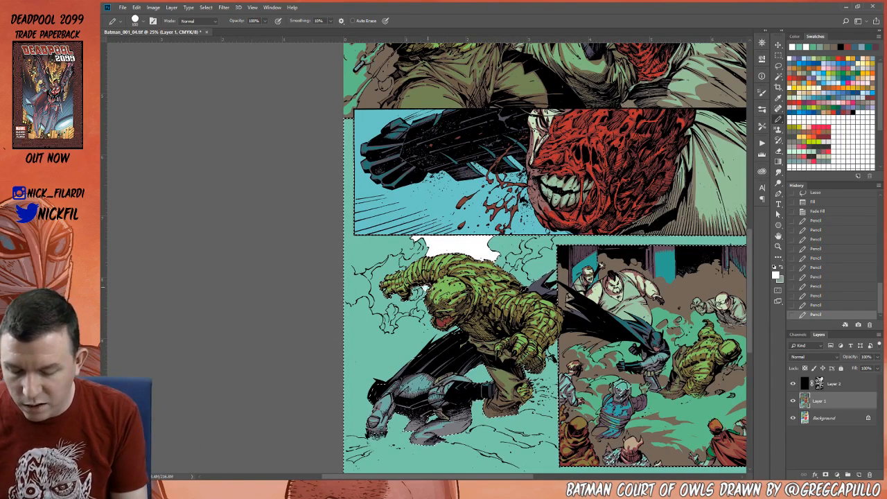
- Pencil white around the green monster's raised fist and beneath its arm, following the inked smoke outlines
click(427, 287)
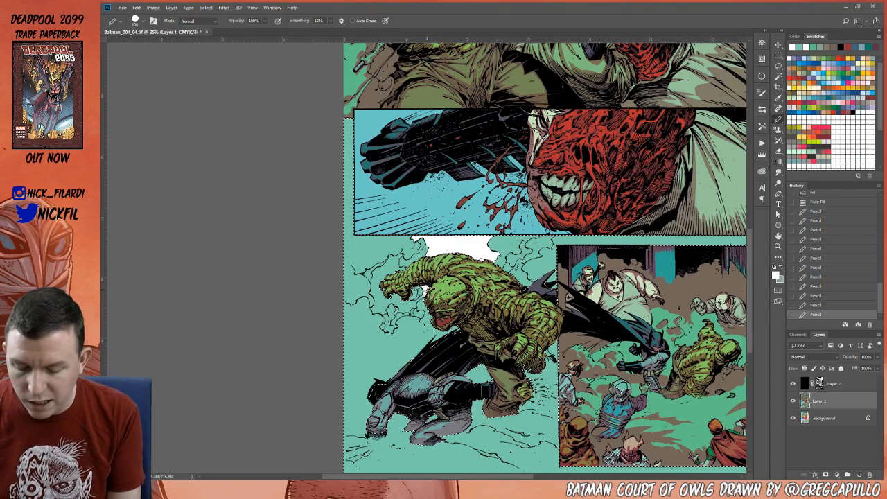
click(423, 296)
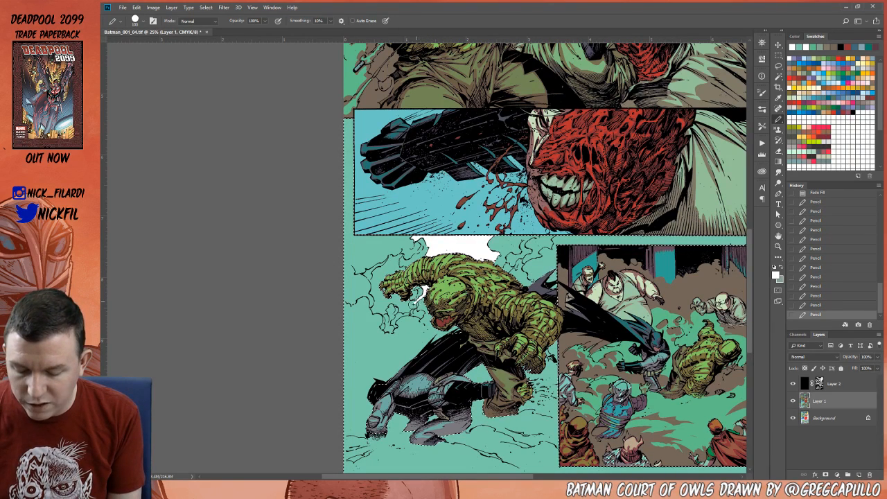
click(393, 301)
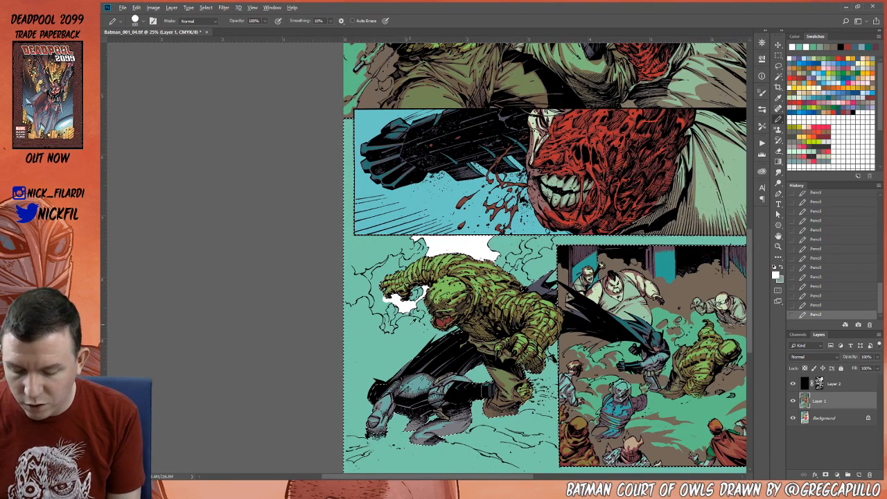
alt+click(409, 324)
alt+click(406, 306)
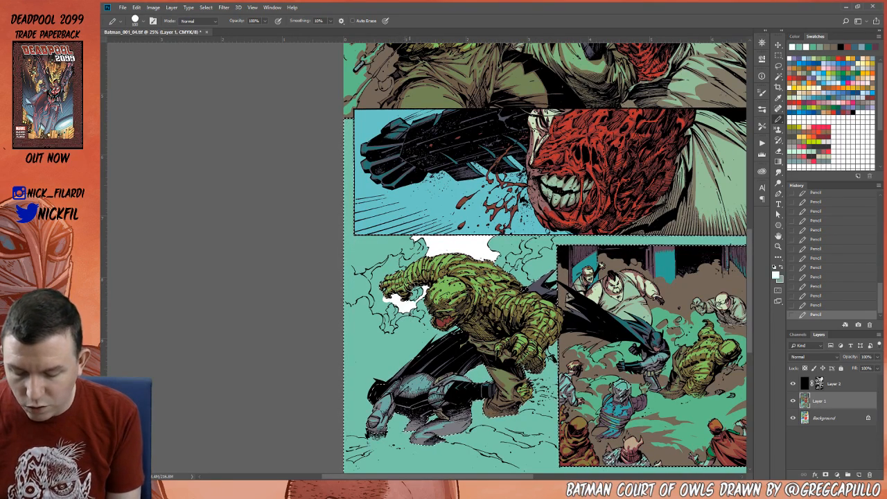
drag(385, 302, 377, 281)
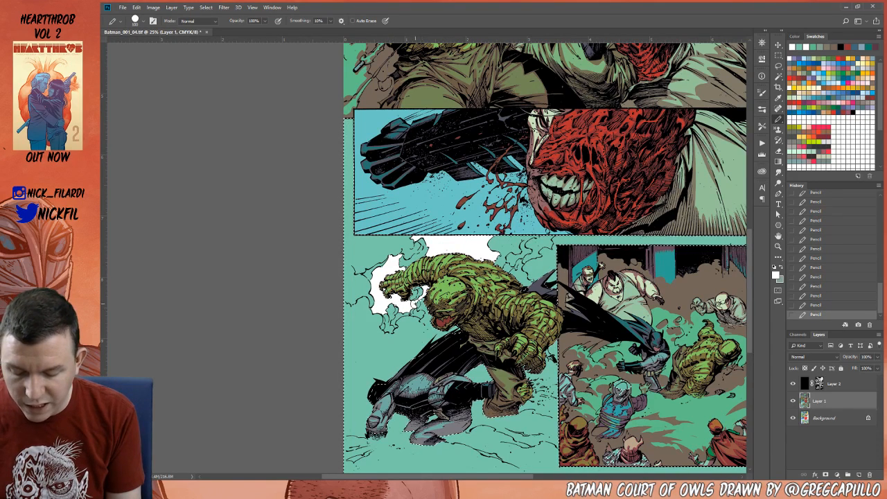
alt+click(369, 276)
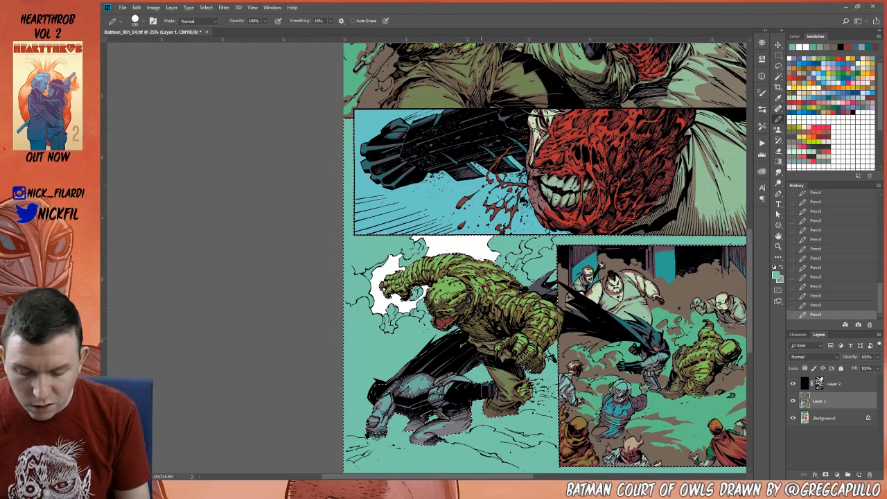
- Lasso the area around the last panel out of the active selection
key(x)
key(z)
alt+click(511, 355)
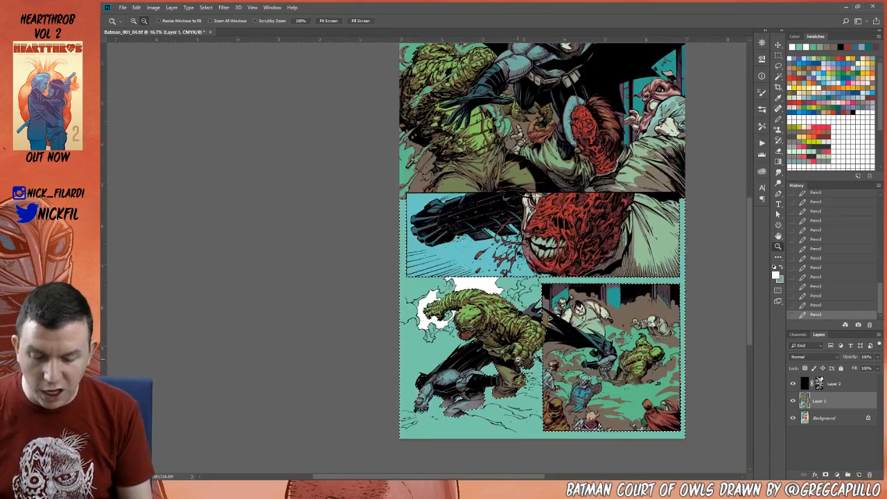
alt+click(516, 359)
key(h)
drag(704, 274, 657, 268)
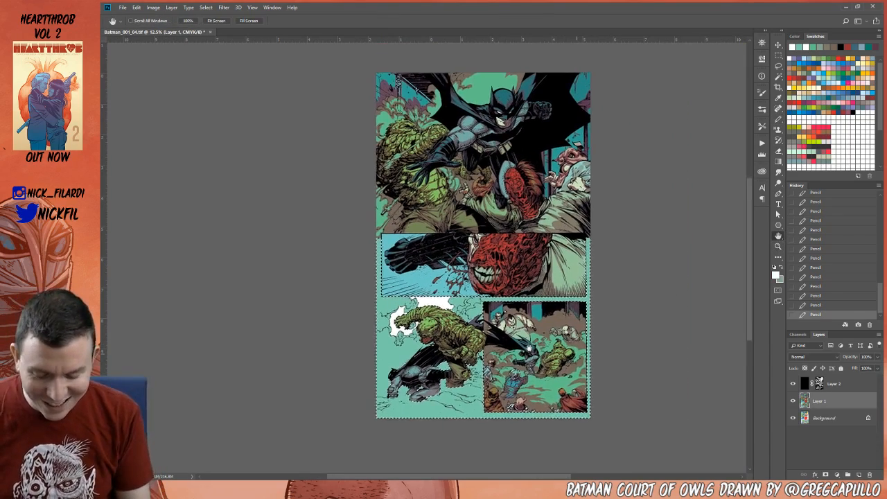
key(z)
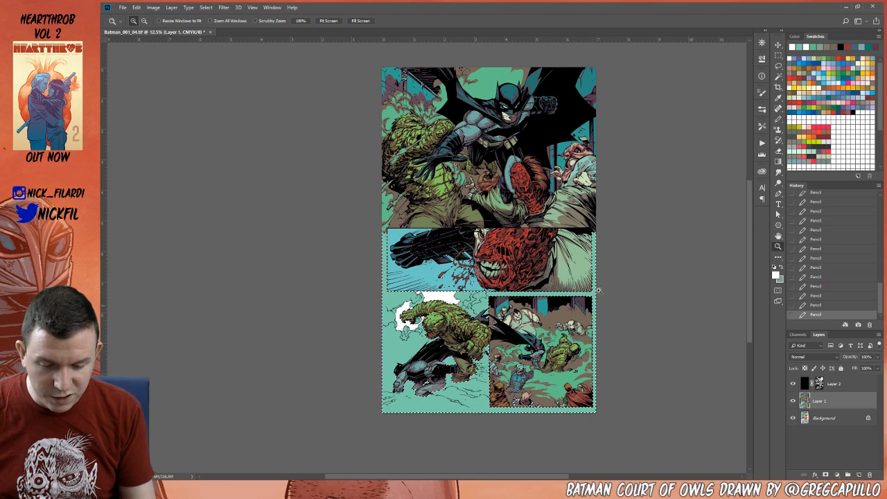
click(778, 119)
alt+click(577, 169)
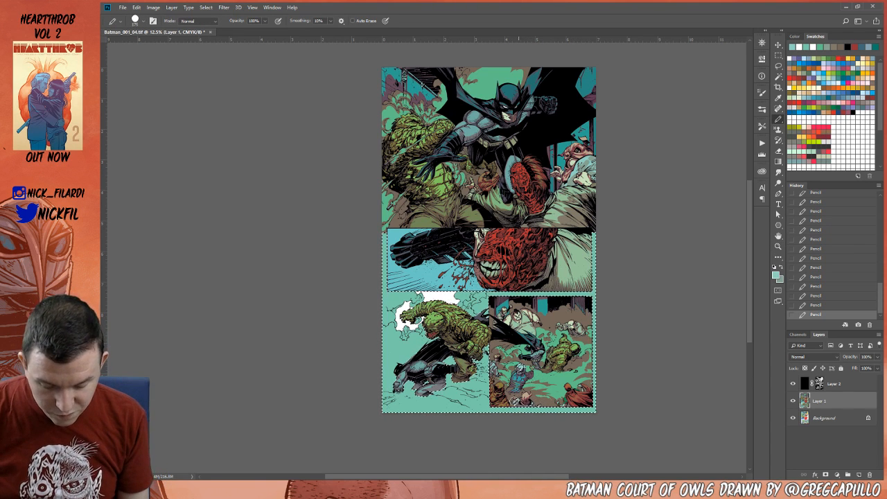
key(l)
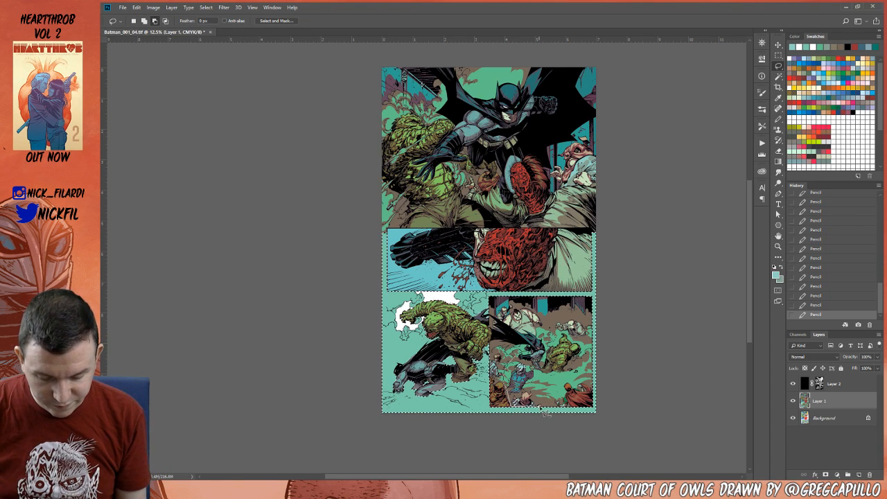
drag(546, 414, 534, 413)
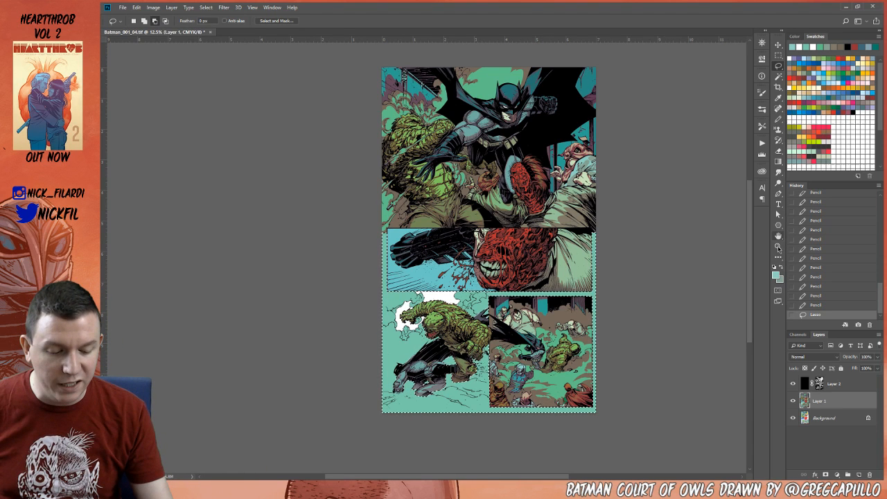
- Sample the last panel's brown and pencil it with a smaller tip into the third panel's upper-left background beside the smoke puffs
click(779, 247)
click(445, 331)
click(778, 236)
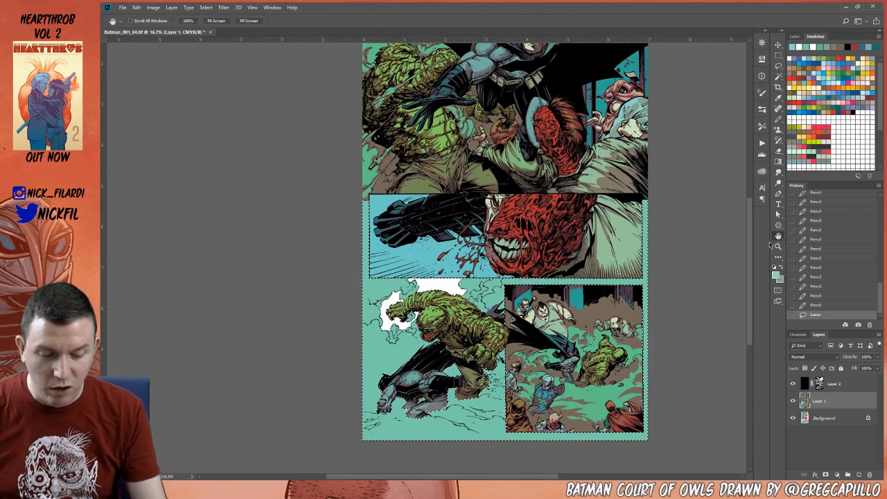
drag(433, 430, 456, 391)
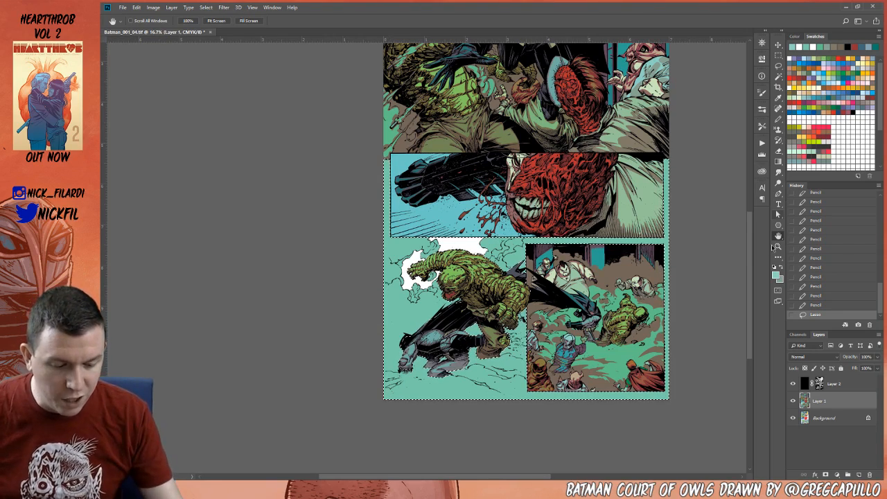
mouse_move(497, 331)
mouse_down()
mouse_move(472, 363)
mouse_move(471, 337)
mouse_up()
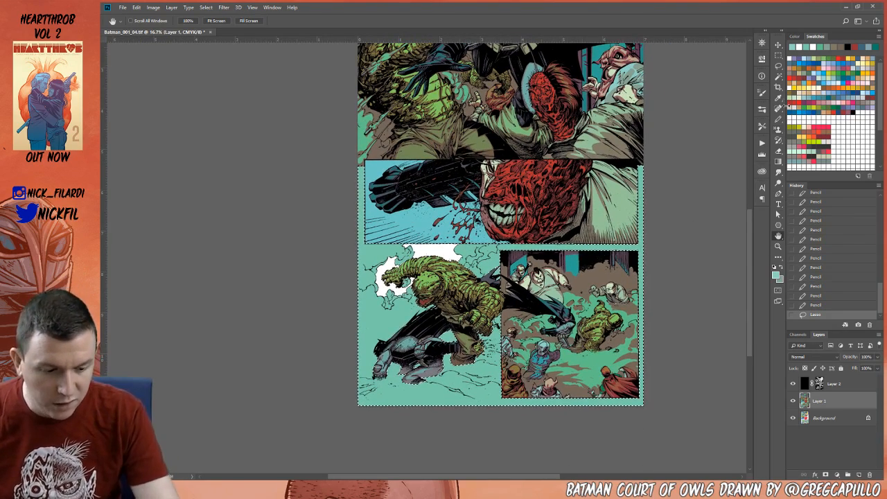
click(778, 121)
alt+click(516, 324)
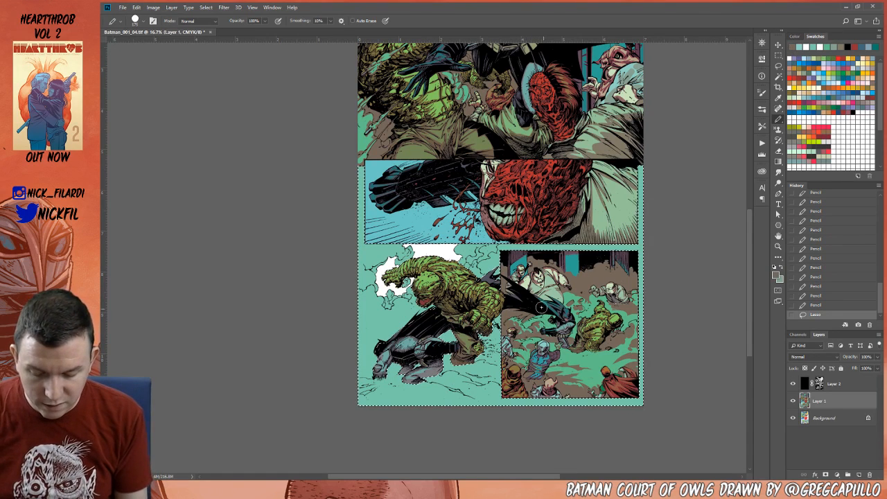
key(bracketleft)
key(bracketleft)
key(bracketleft)
key(bracketleft)
key(bracketleft)
key(bracketleft)
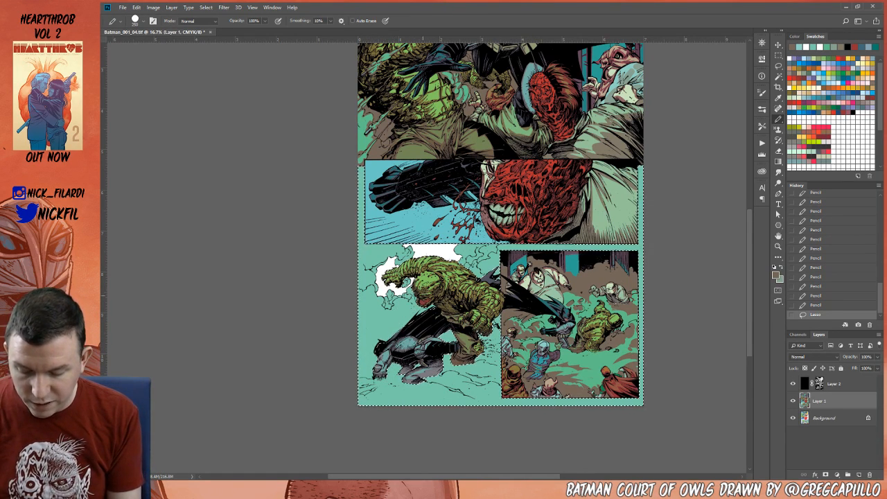
click(779, 247)
key(ctrl+plus)
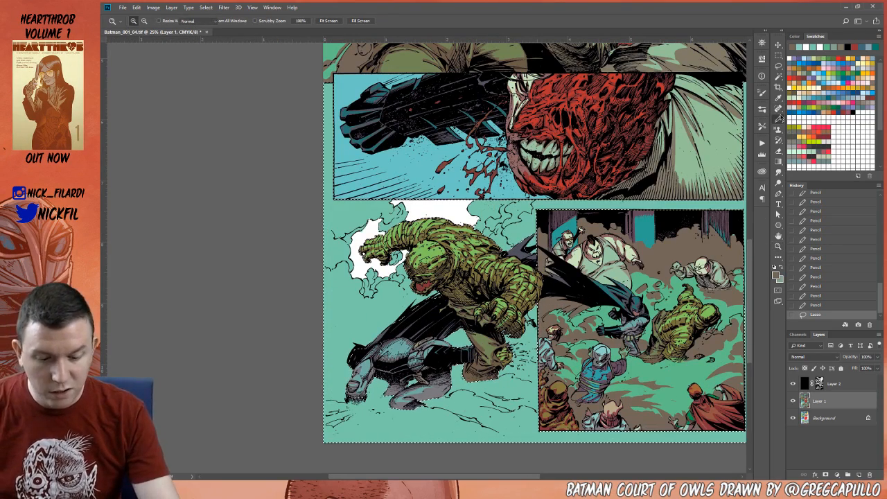
click(778, 119)
mouse_move(336, 202)
mouse_down()
mouse_move(323, 220)
mouse_move(367, 206)
mouse_up()
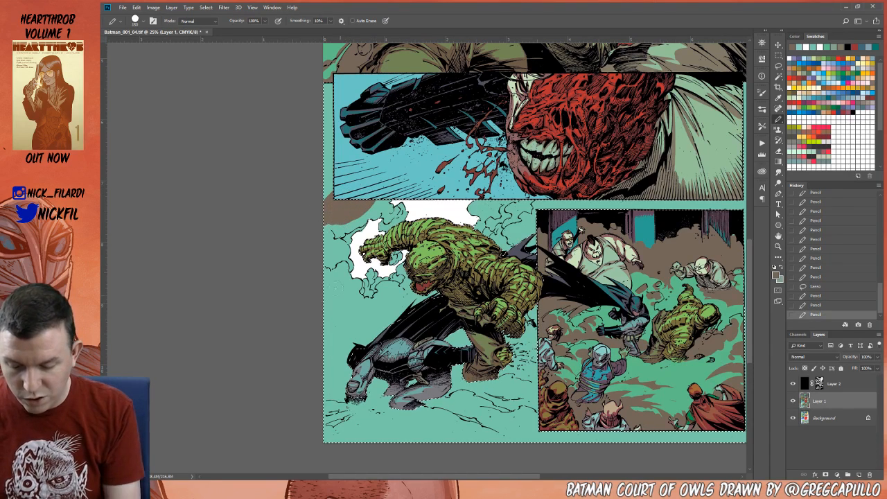
drag(322, 234, 331, 256)
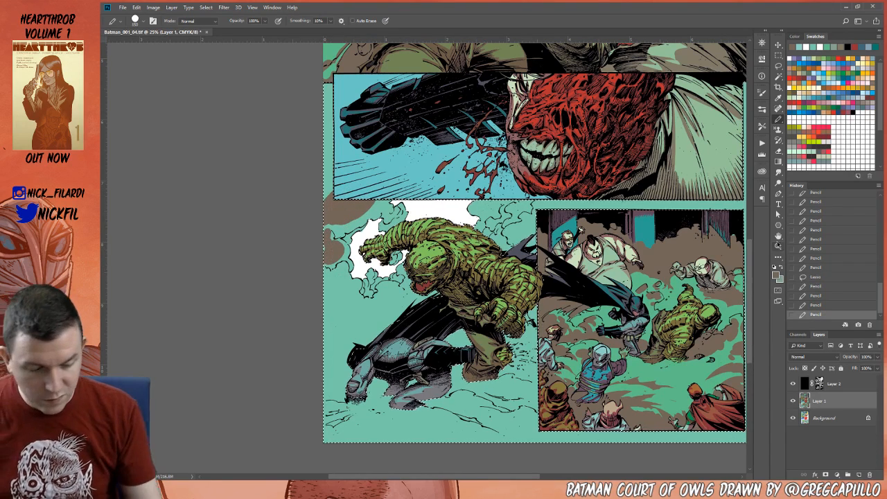
- Pencil the same brown over the smoke puffs in the third panel's upper-right corner, behind the green monster's back
click(778, 246)
alt+click(485, 332)
click(777, 120)
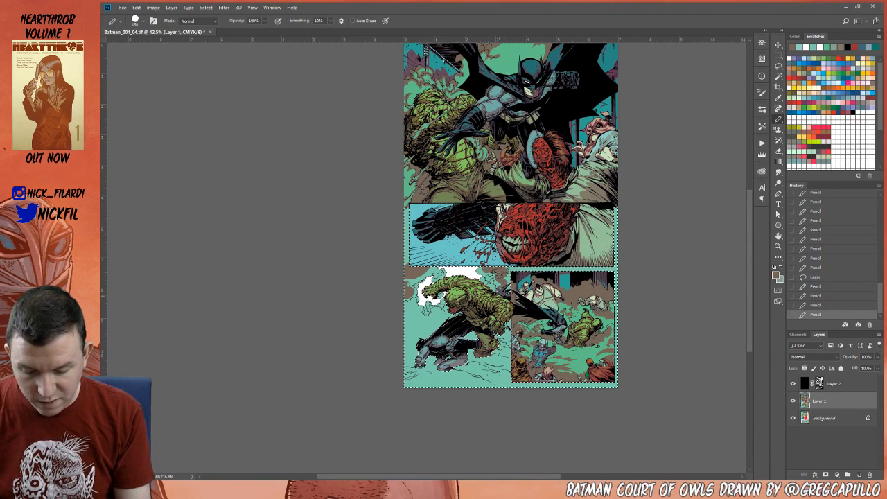
click(495, 280)
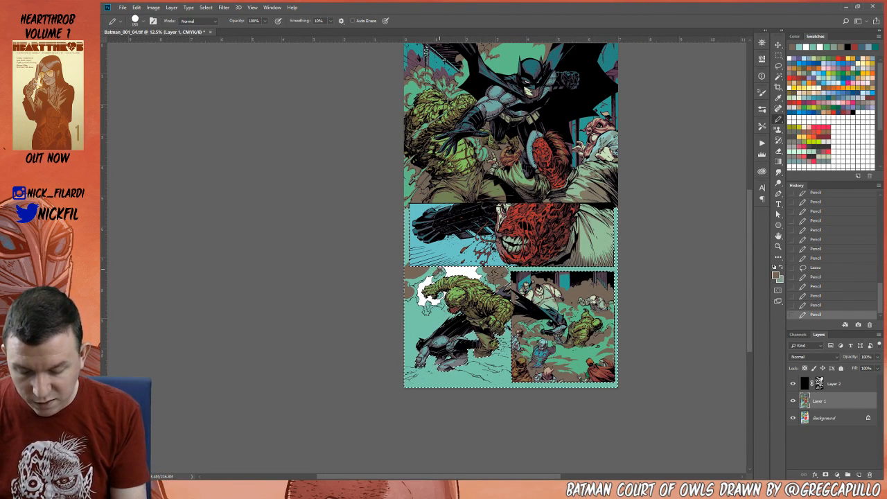
- Enlarge the Pencil tip and paint brown down the third panel's left edge and across the ground beneath Batman and the monster
mouse_move(439, 269)
mouse_down()
mouse_move(397, 356)
mouse_move(407, 321)
mouse_move(408, 355)
mouse_move(426, 376)
mouse_move(407, 377)
mouse_move(422, 372)
mouse_move(409, 366)
mouse_move(466, 364)
mouse_up()
key(bracketright)
key(bracketright)
key(bracketright)
key(bracketright)
key(bracketright)
key(bracketright)
drag(475, 361, 486, 357)
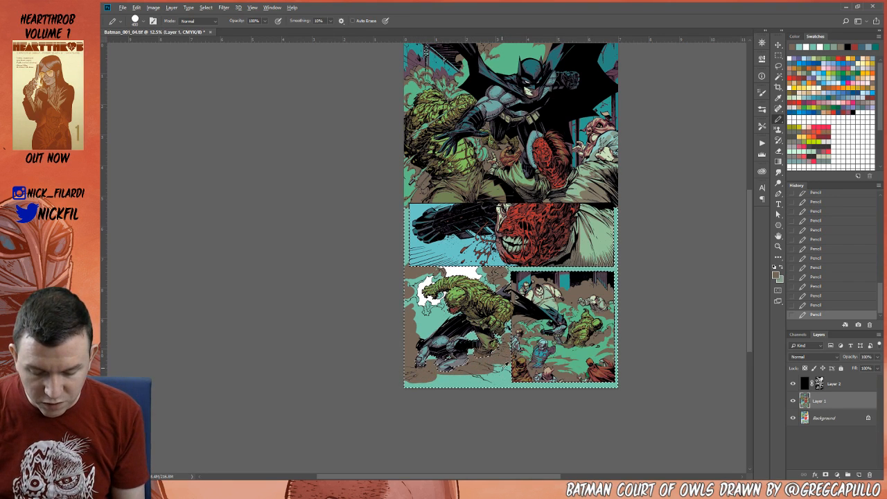
alt+click(502, 368)
mouse_move(502, 364)
mouse_down()
mouse_move(488, 388)
mouse_move(405, 390)
mouse_up()
alt+click(478, 365)
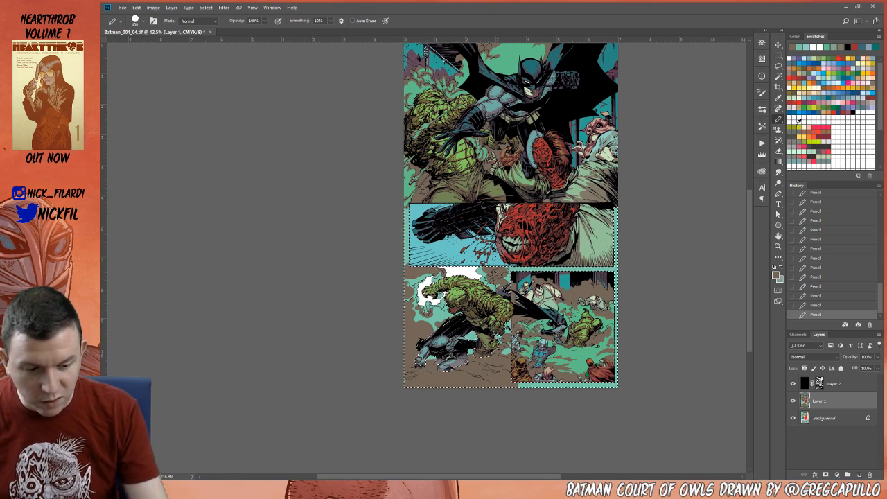
- Subtract the third panel's white background from the selection with the Magic Wand, and pencil sampled green smoke around the crouching Batman
click(777, 78)
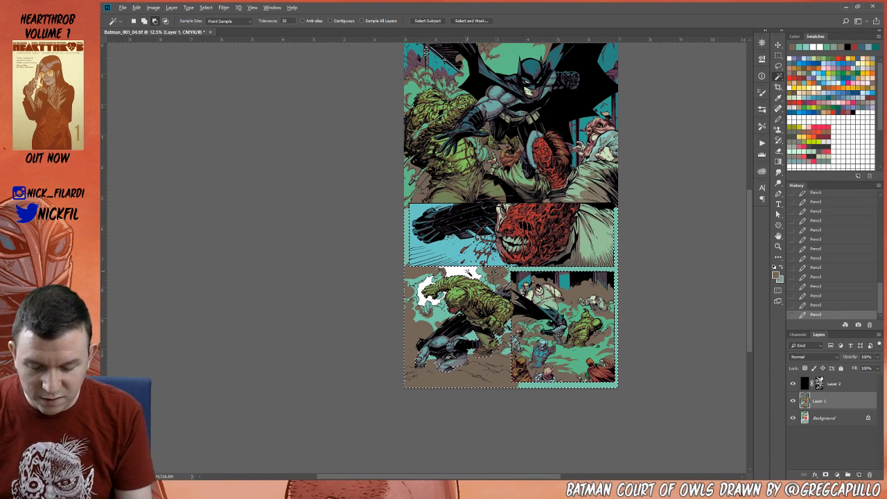
click(778, 120)
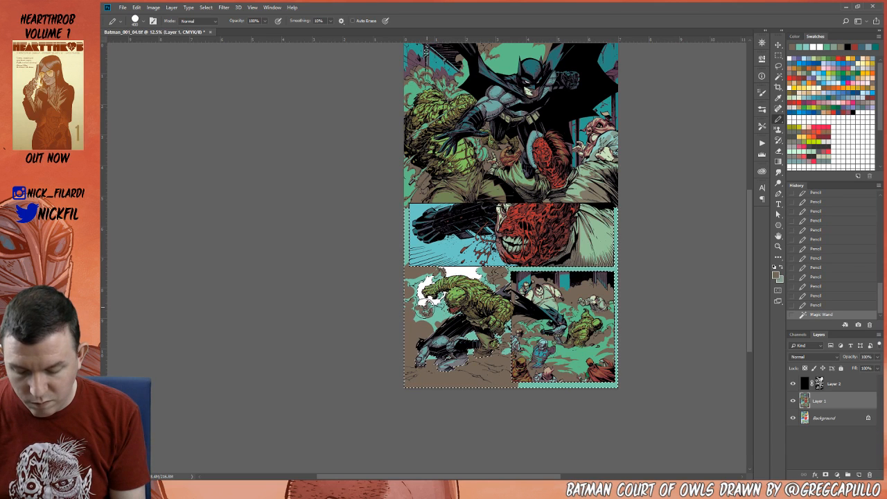
mouse_move(426, 307)
mouse_down()
mouse_move(438, 303)
mouse_move(443, 320)
mouse_move(459, 321)
mouse_move(423, 342)
mouse_move(425, 336)
mouse_up()
alt+click(432, 323)
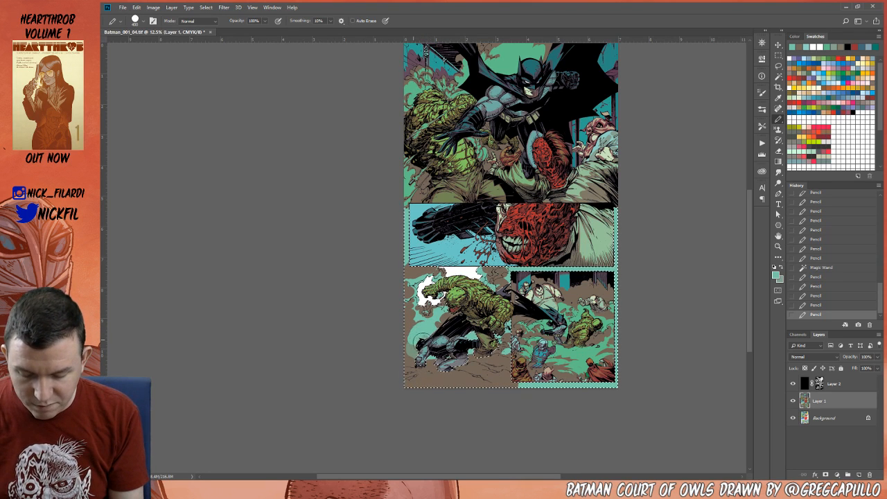
mouse_move(428, 359)
mouse_down()
mouse_move(402, 357)
mouse_move(420, 329)
mouse_move(405, 342)
mouse_move(427, 372)
mouse_move(413, 360)
mouse_move(415, 329)
mouse_move(411, 361)
mouse_move(420, 338)
mouse_up()
alt+click(412, 347)
alt+click(416, 338)
alt+click(424, 335)
drag(420, 338, 409, 352)
- Pencil sampled green at 50% opacity over the third panel's brown ground to create a muted grey-green floor
alt+click(422, 334)
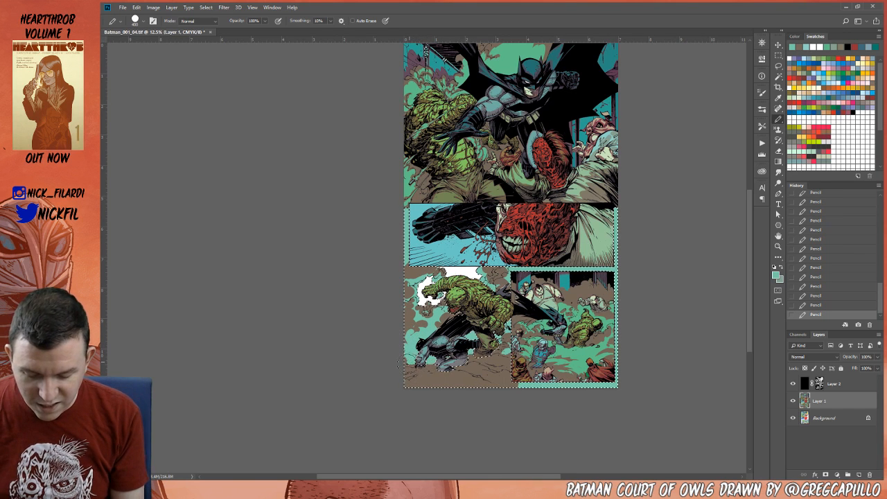
key(5)
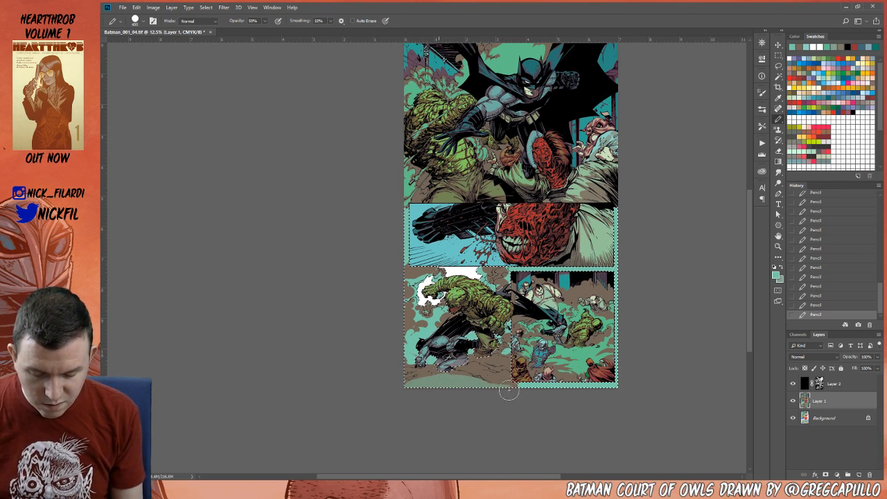
alt+click(502, 381)
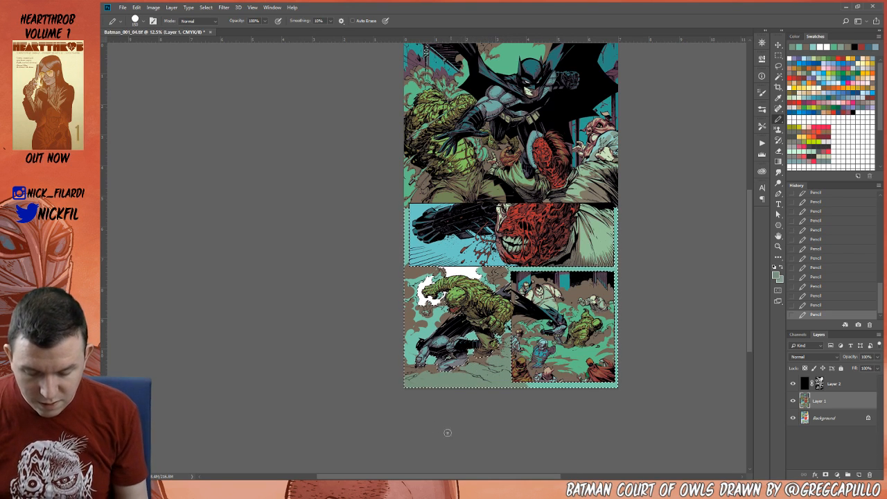
click(778, 246)
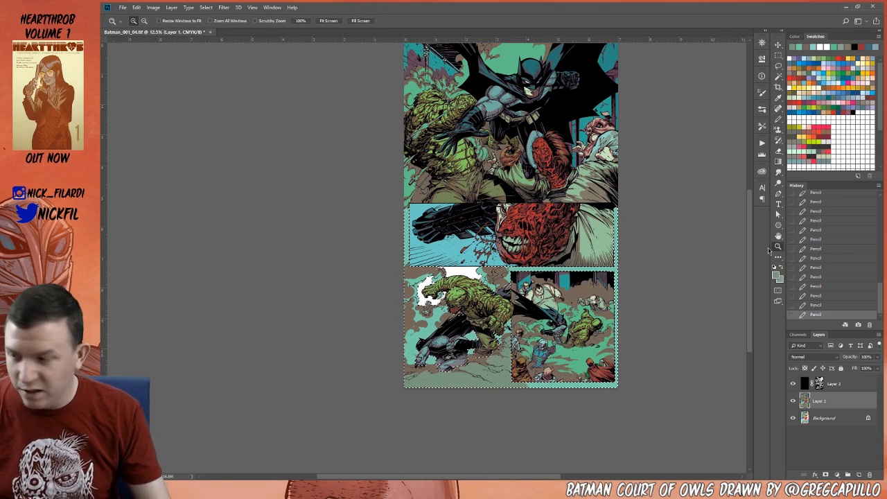
- Pencil sampled brown and green over the smoke puffs in the third panel's upper-left area, around the white background
click(461, 342)
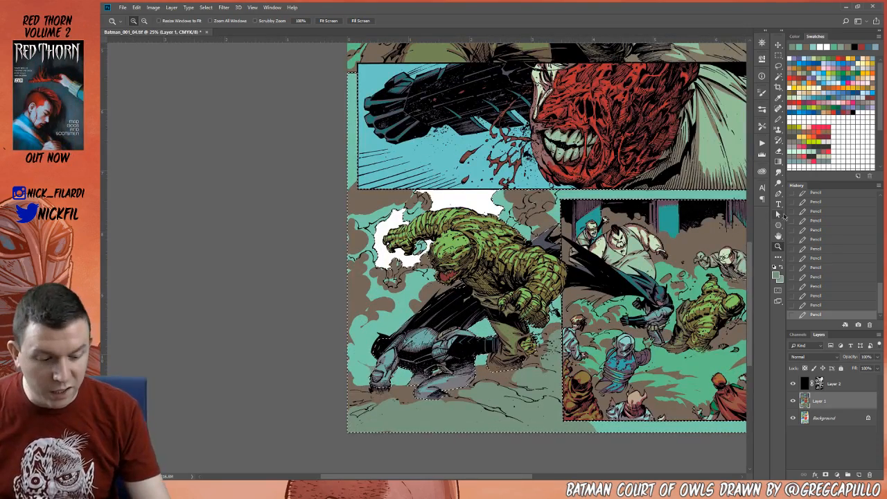
click(778, 236)
drag(652, 222, 677, 291)
click(778, 119)
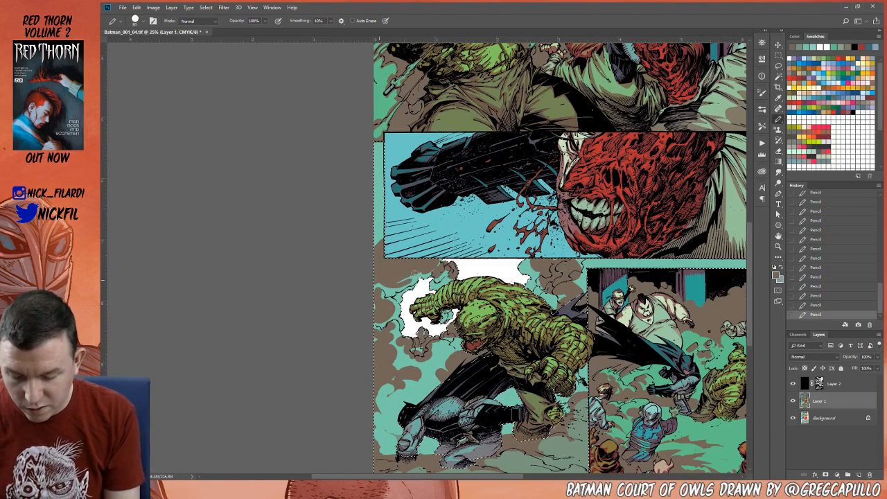
alt+click(397, 300)
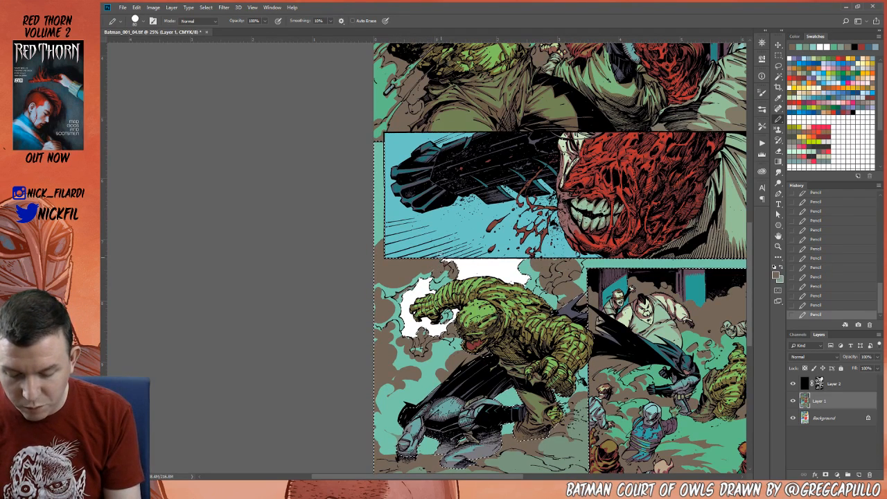
alt+click(433, 273)
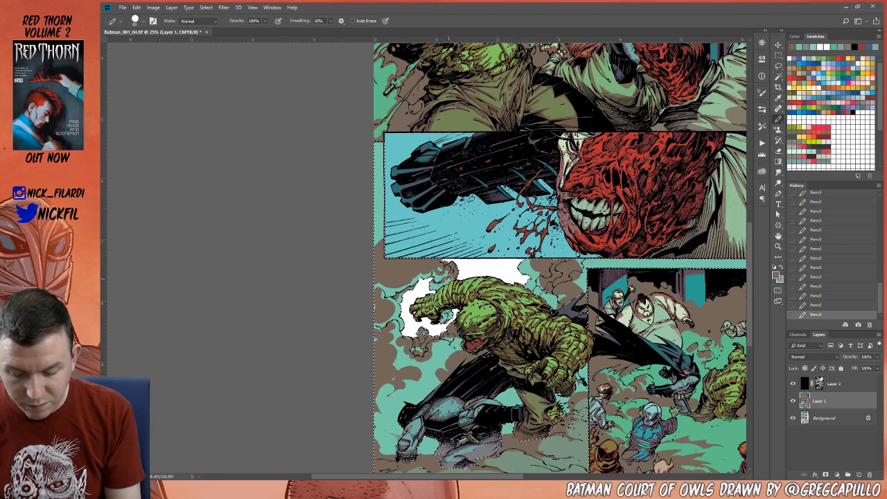
alt+click(448, 281)
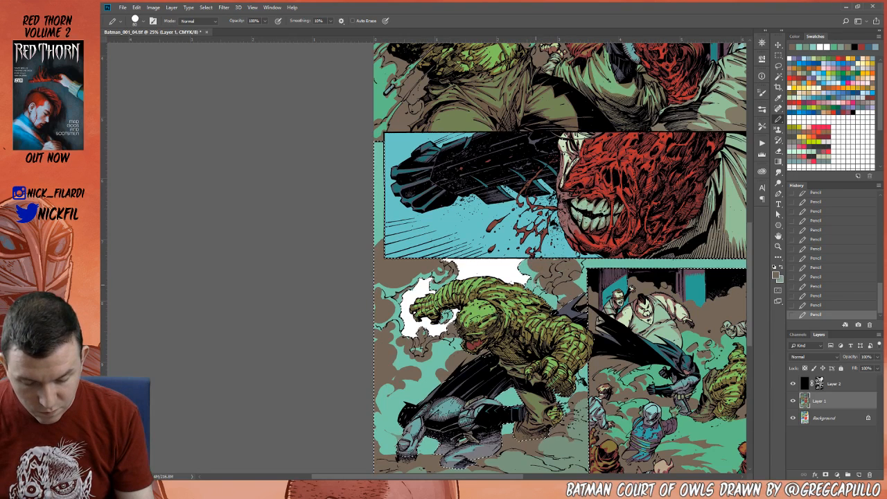
- Pencil sampled green and brown into the smoke puffs behind the monster's back, extending the brown into the gutter above the fourth panel
alt+click(541, 280)
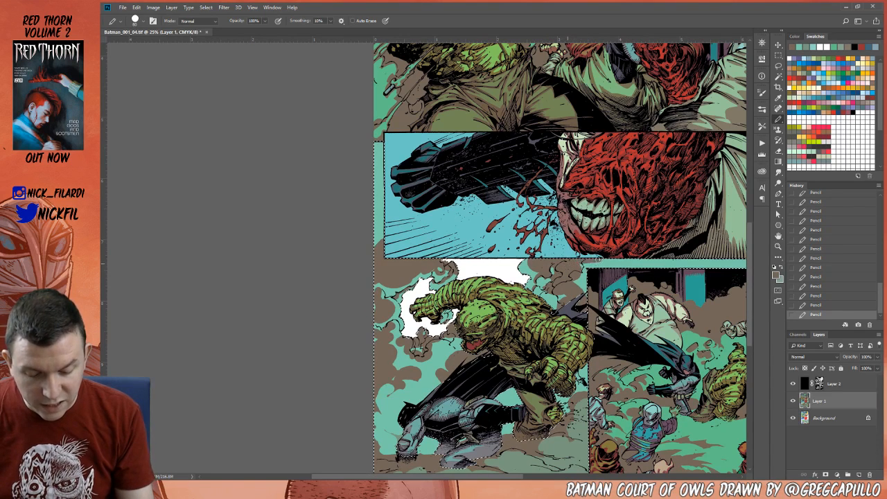
drag(605, 264, 593, 264)
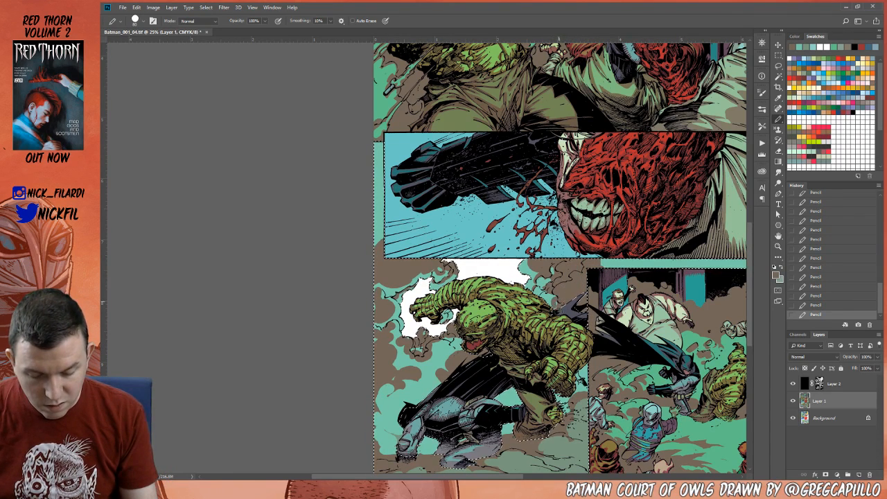
alt+click(548, 296)
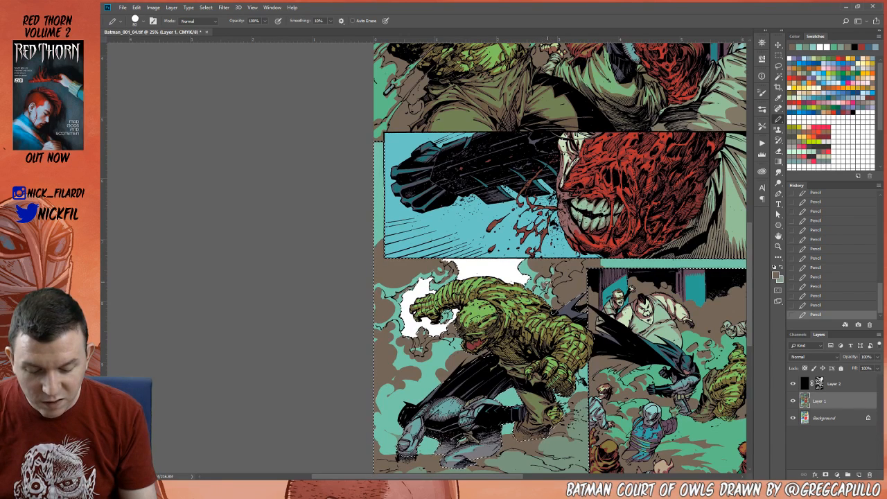
alt+click(556, 280)
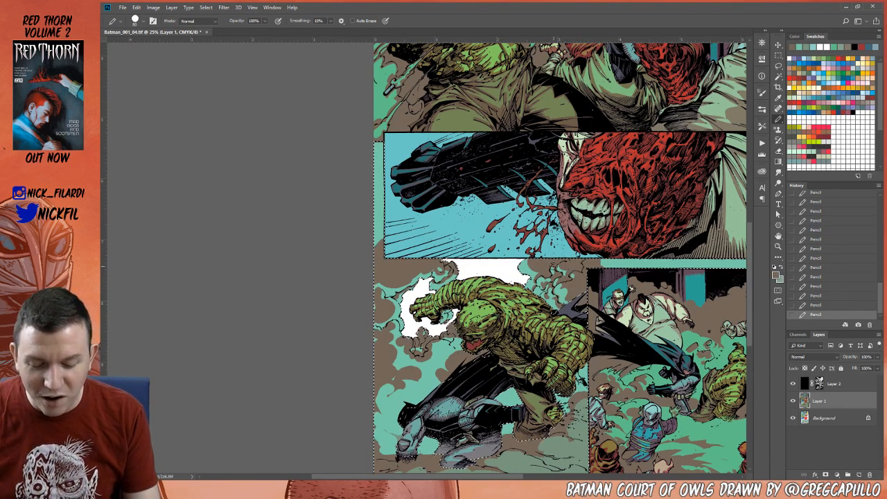
alt+click(560, 300)
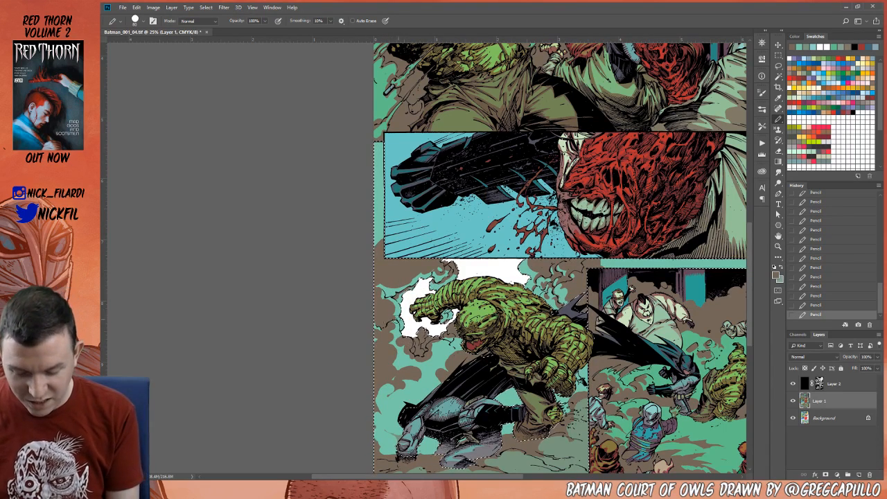
- Refine the smoke along the third panel's left edge, beside crouching Batman, with Pencil strokes in sampled green and brown
alt+click(407, 386)
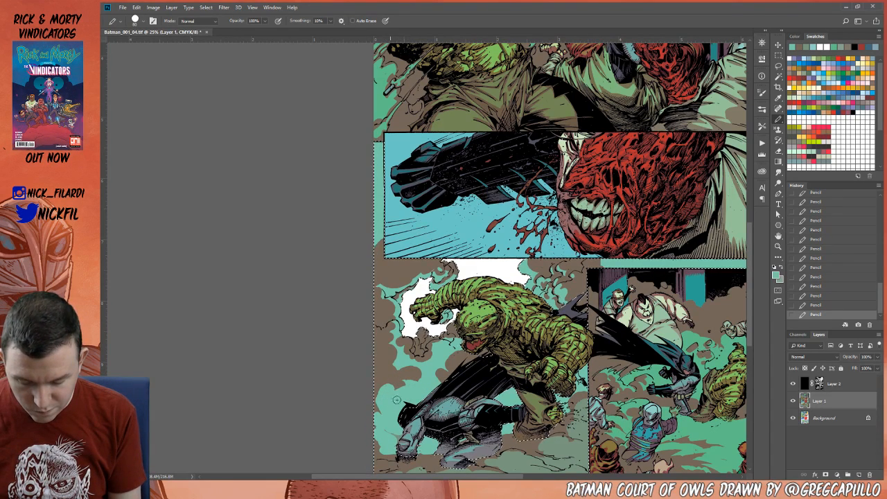
alt+click(404, 386)
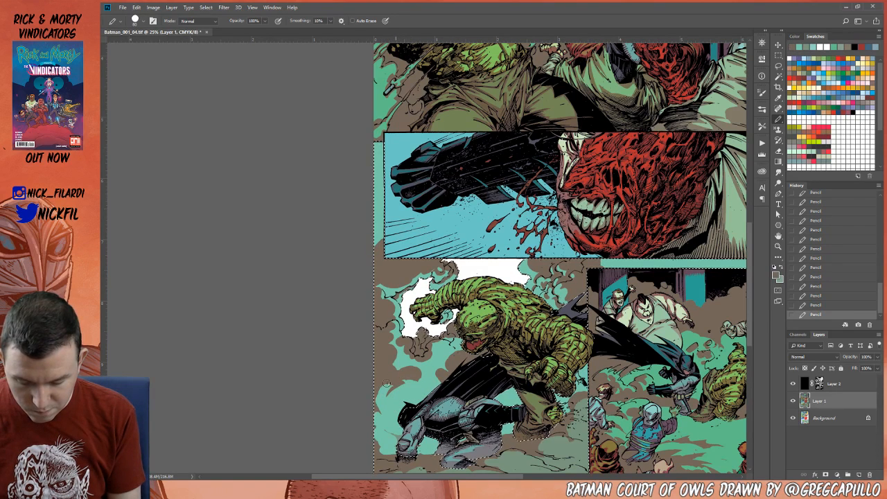
alt+click(378, 396)
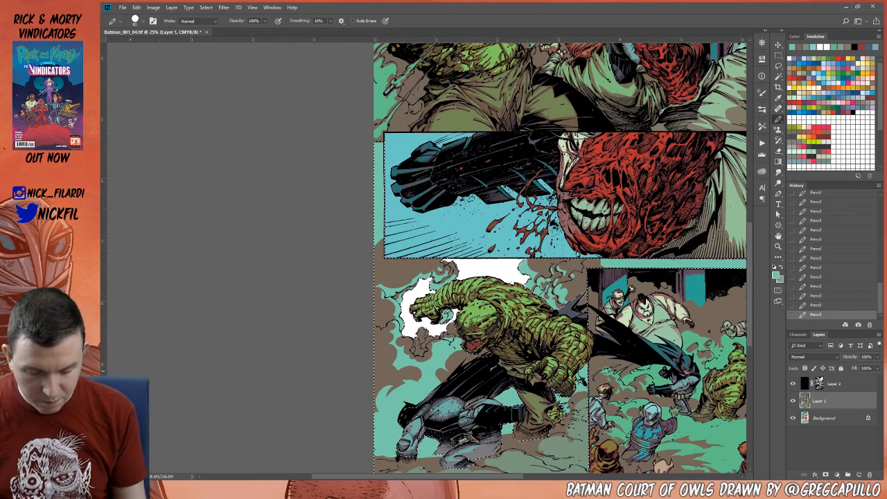
- Rework the smoke puff beneath the monster's raised fist with Pencil strokes in sampled brown and green
click(778, 235)
drag(624, 277, 565, 247)
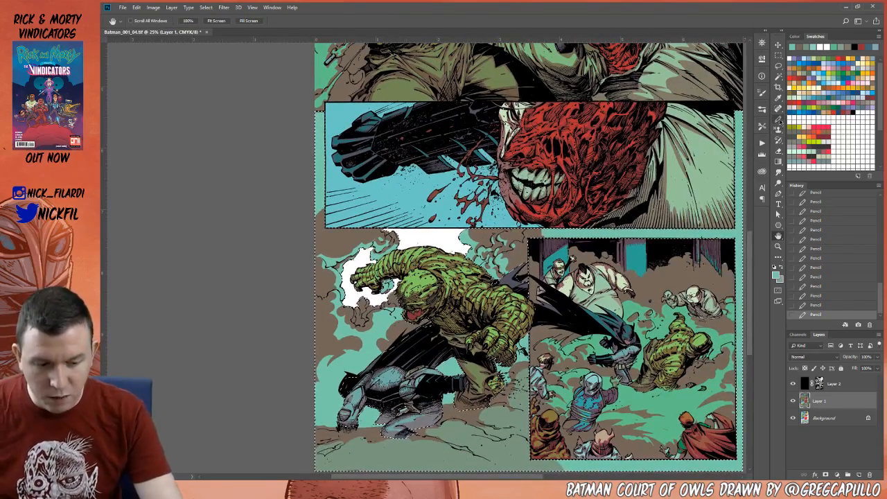
alt+click(369, 331)
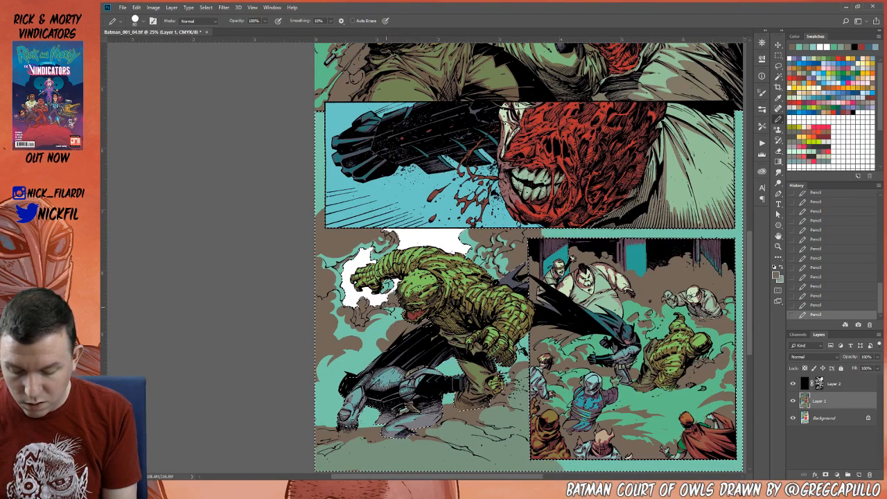
alt+click(390, 306)
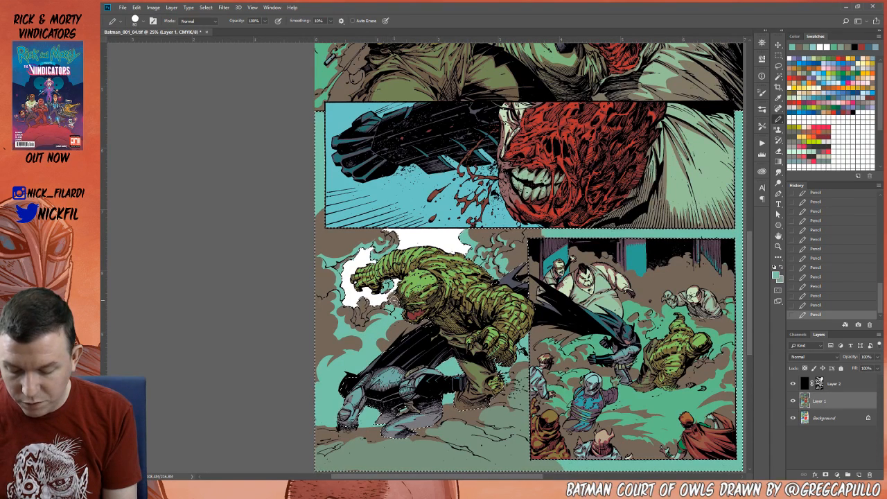
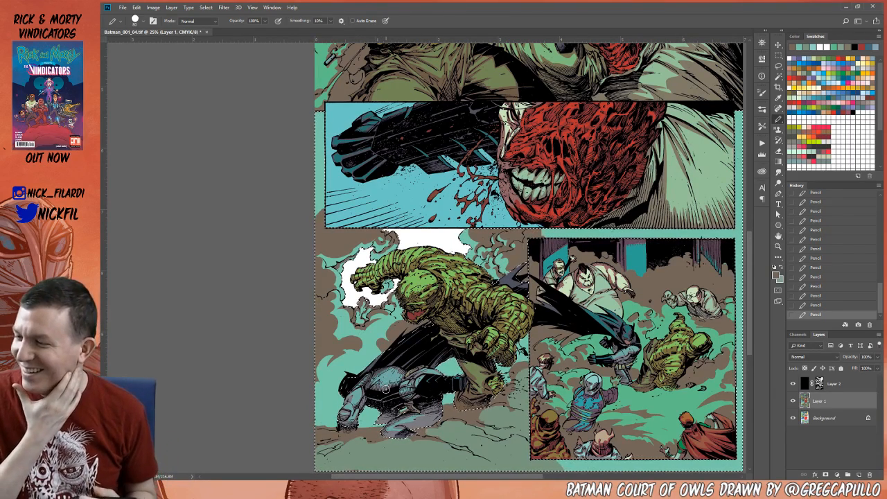
- Pencil sampled green and brown around the flying debris at the monster's feet, beside the third panel's edge
click(778, 246)
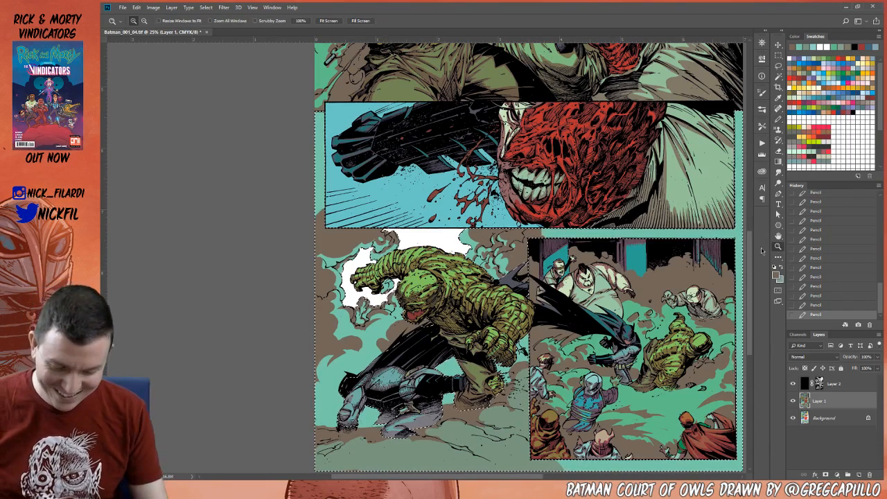
alt+click(520, 385)
click(778, 118)
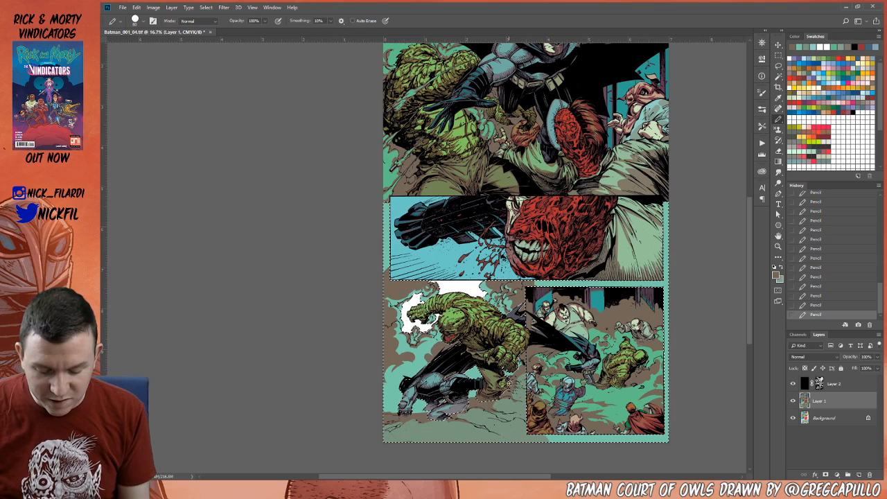
alt+click(483, 401)
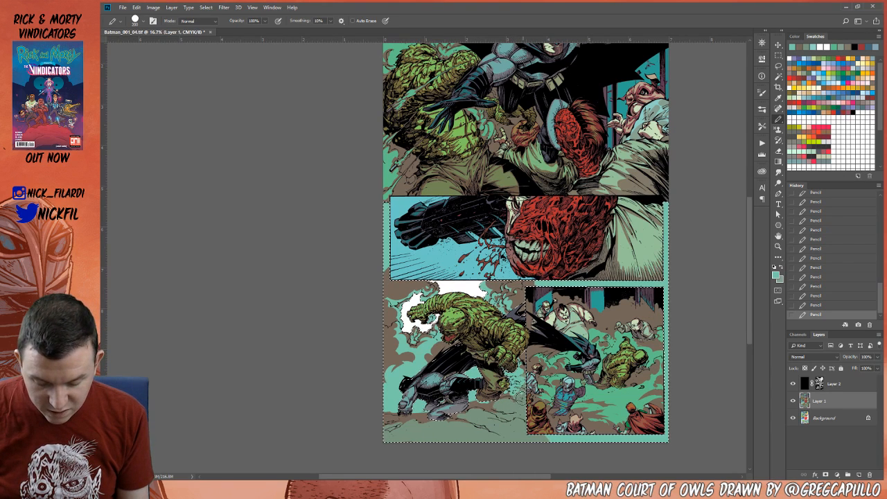
alt+click(509, 395)
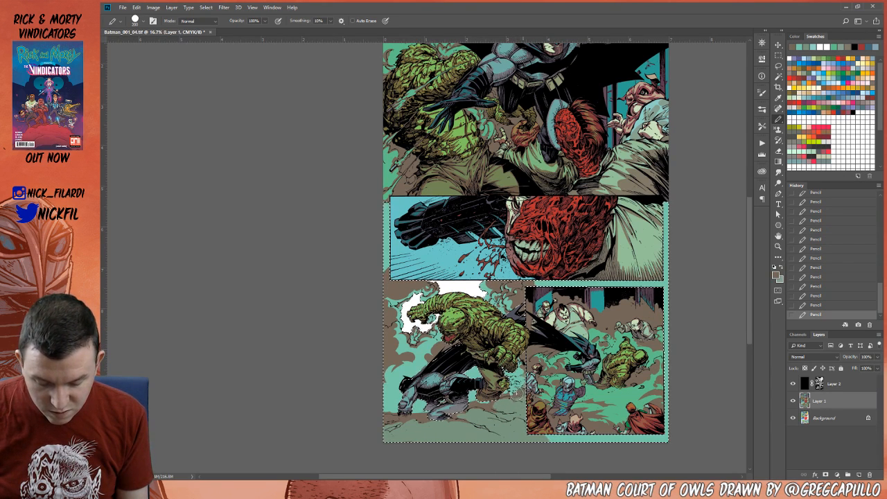
alt+click(513, 384)
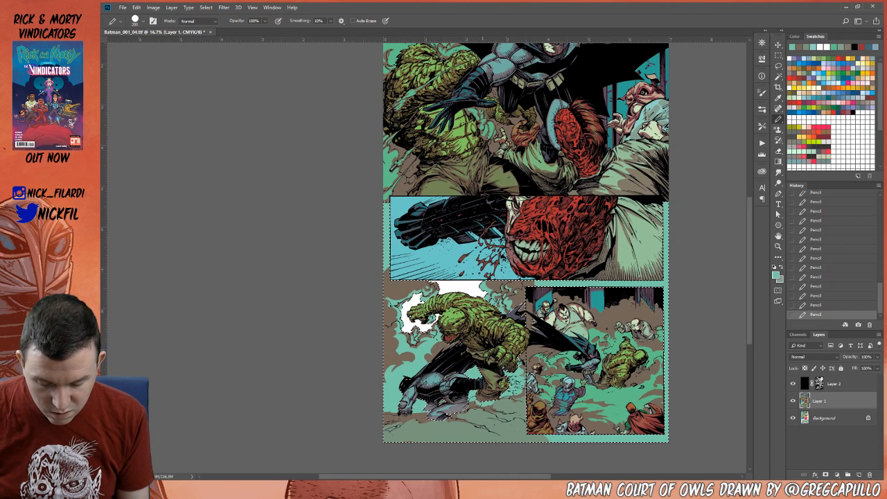
- Fill the selected third-panel background with white, fade the fill to a light tint below 50% opacity, and deselect
key(space)
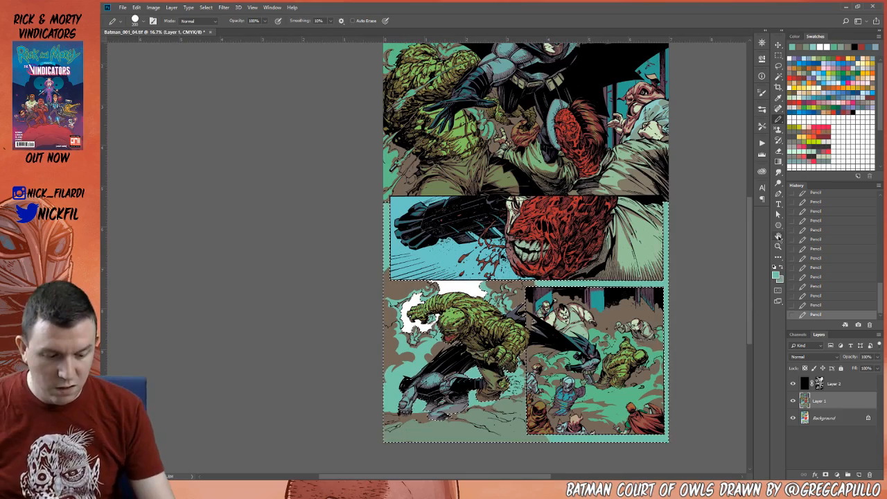
drag(700, 384, 623, 392)
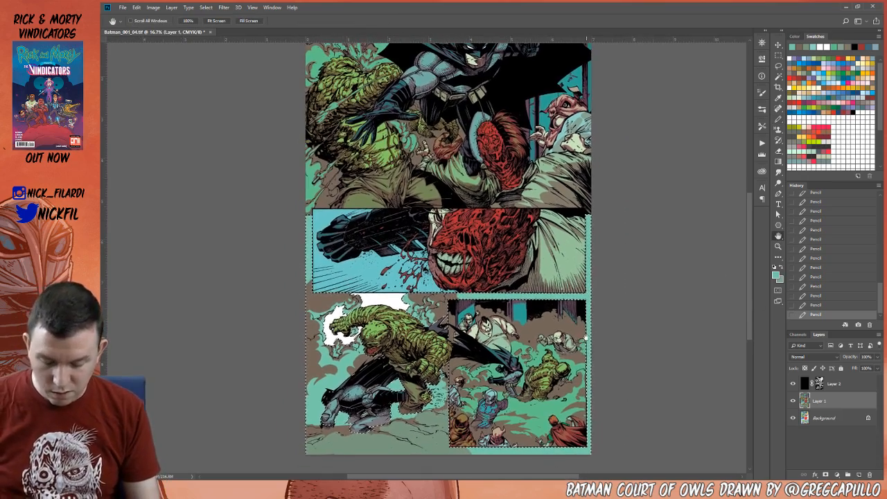
click(844, 138)
key(alt+BackSpace)
key(ctrl+shift+f)
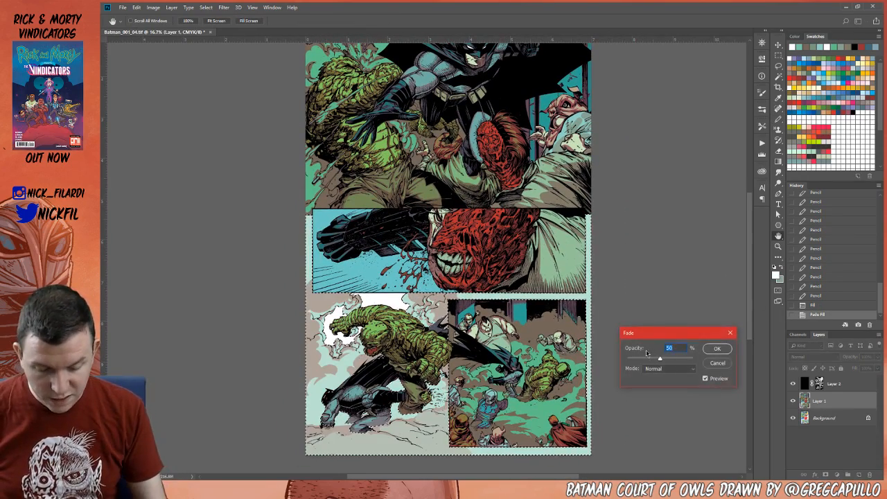
drag(660, 359, 640, 358)
click(716, 349)
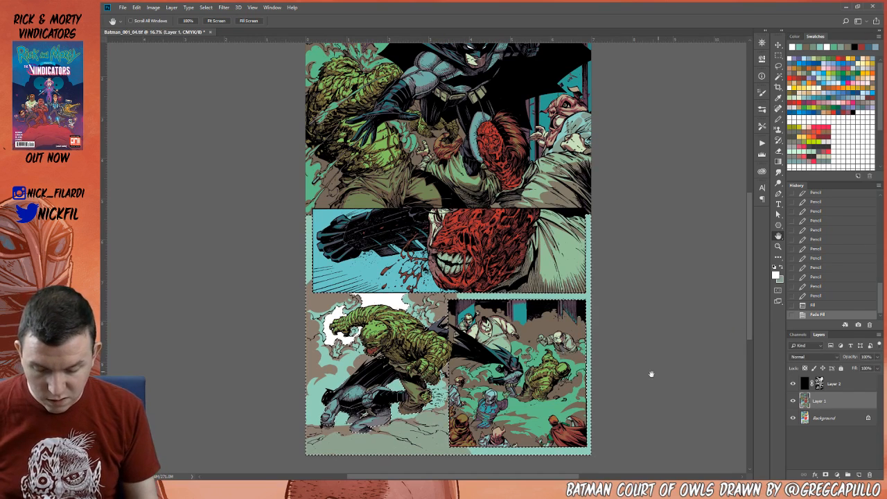
key(ctrl+d)
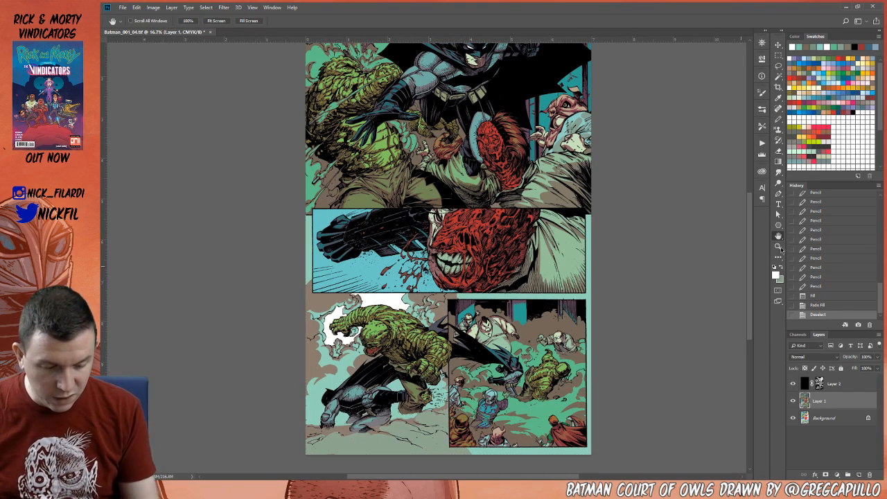
- Select the pale patch beside the pig-faced man in the first panel with the Magic Wand
key(z)
alt+click(530, 347)
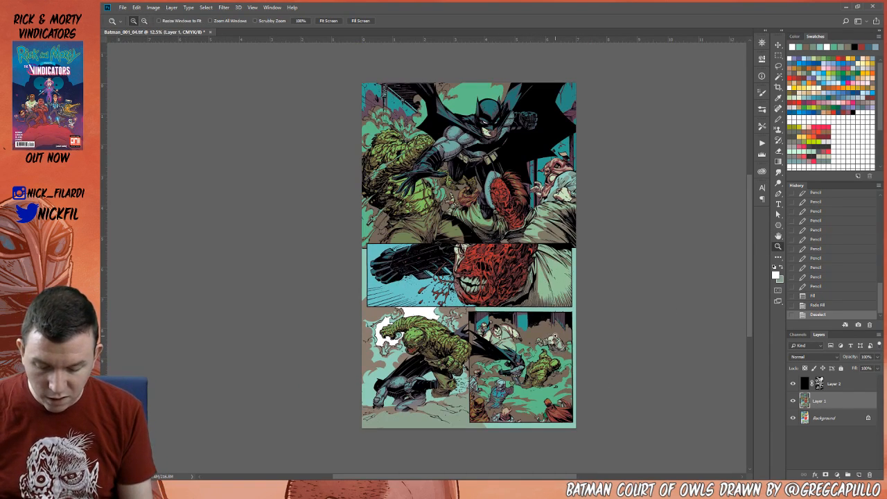
click(779, 236)
mouse_move(577, 272)
mouse_down()
mouse_move(566, 281)
mouse_move(563, 270)
mouse_up()
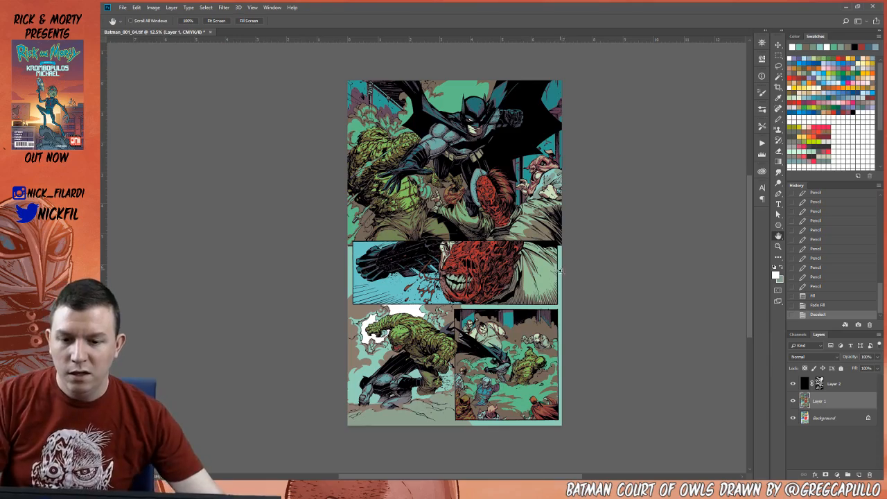
key(z)
click(514, 161)
key(w)
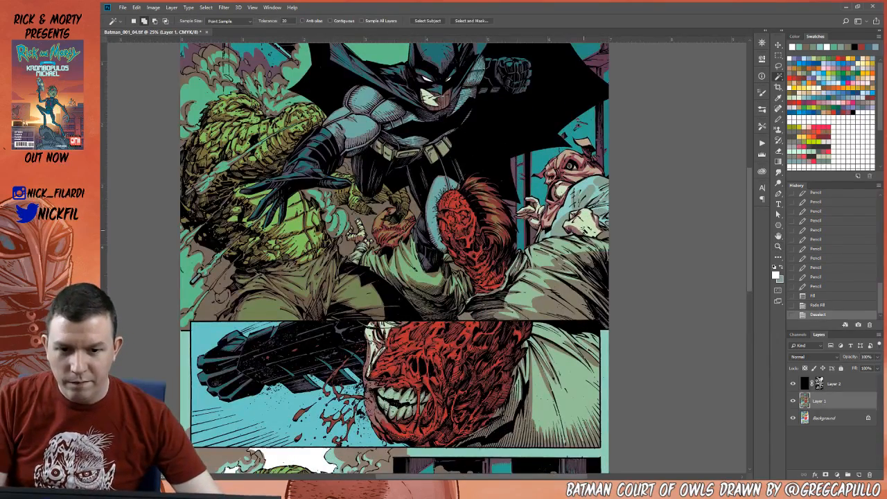
click(582, 226)
click(582, 230)
- Try a faded white fill on the selected pale areas, and undo back to the Magic Wand selection
key(z)
drag(636, 353, 623, 206)
key(d)
key(x)
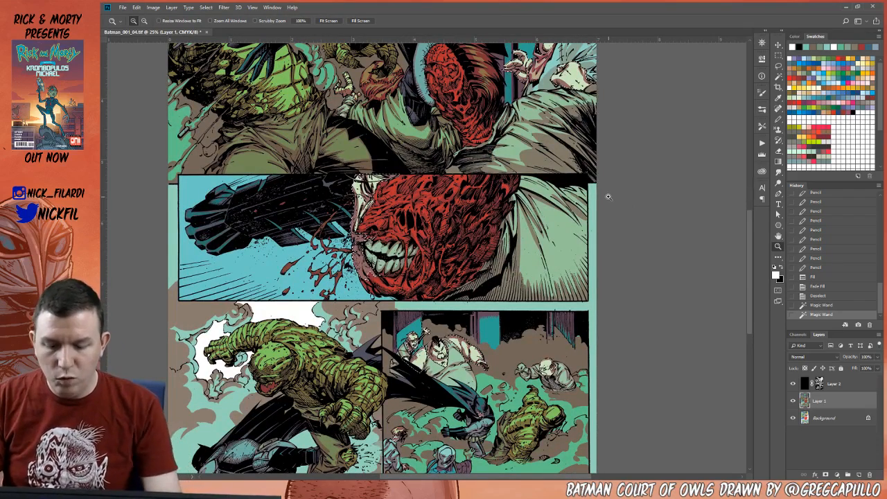
key(F2)
key(ctrl+d)
alt+click(458, 196)
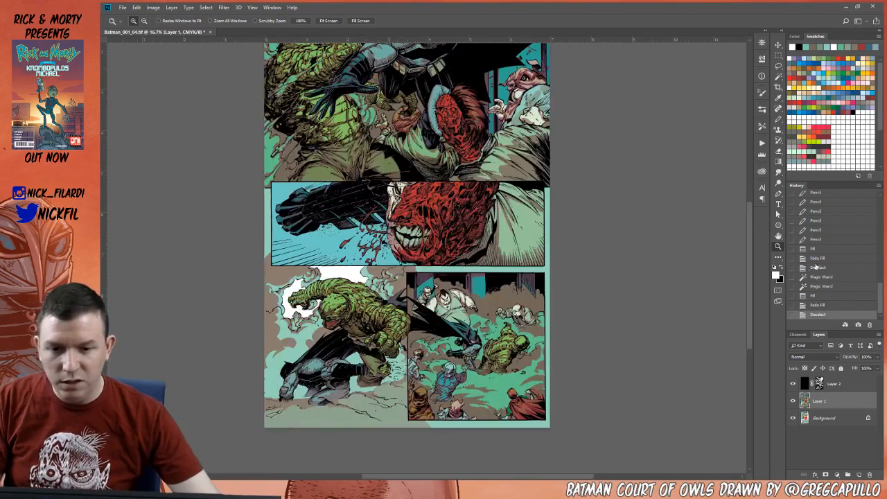
key(ctrl+alt+z)
key(ctrl+alt+z)
key(ctrl+alt+z)
- Fill the selected pale areas with a light peach swatch, fade the fill, and deselect
click(819, 87)
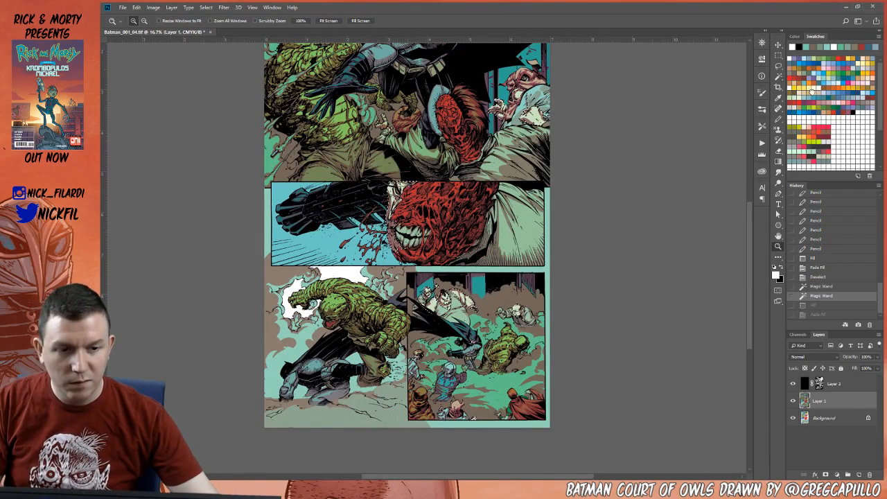
key(alt+BackSpace)
key(ctrl+shift+f)
key(Return)
key(ctrl+d)
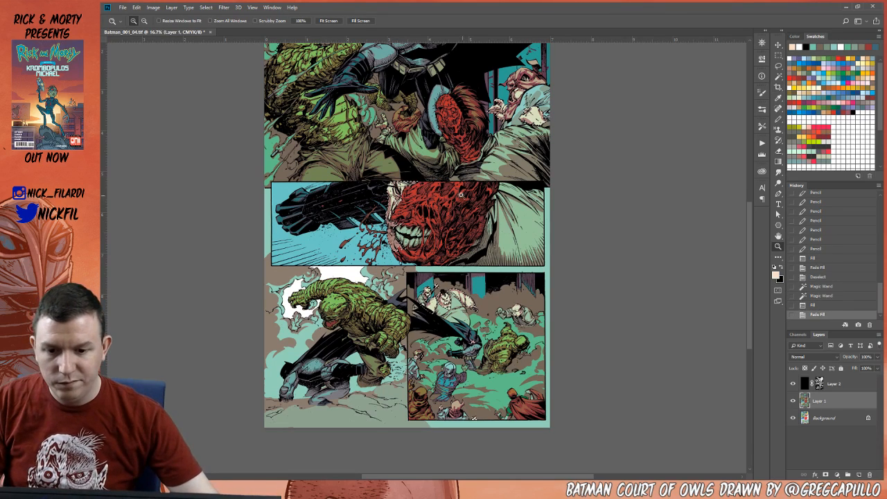
alt+click(464, 212)
drag(471, 215, 470, 287)
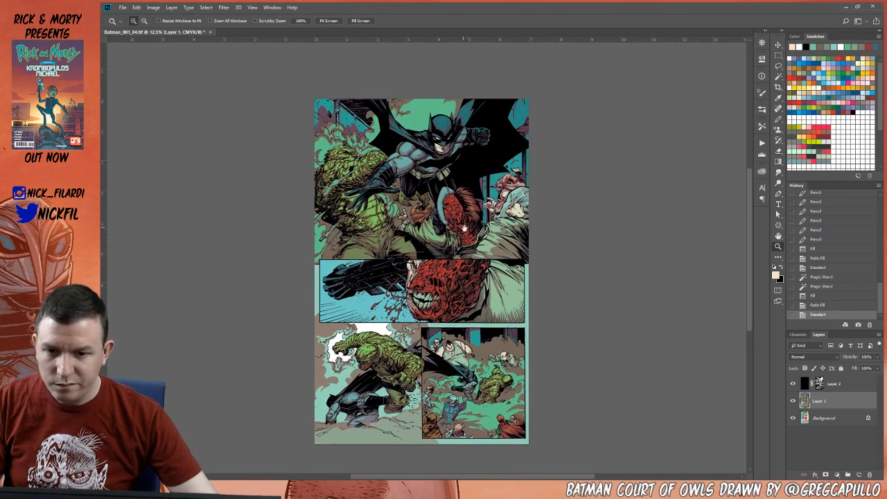
- Examine the recoloured page up close at the first panel's upper corner and as a whole layout
mouse_move(519, 316)
mouse_down()
mouse_move(531, 265)
mouse_move(533, 305)
mouse_up()
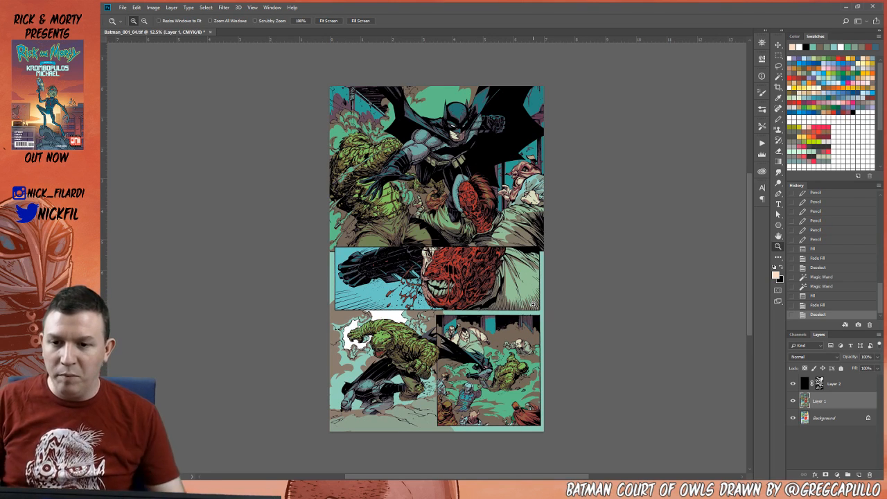
click(317, 88)
click(317, 87)
click(317, 88)
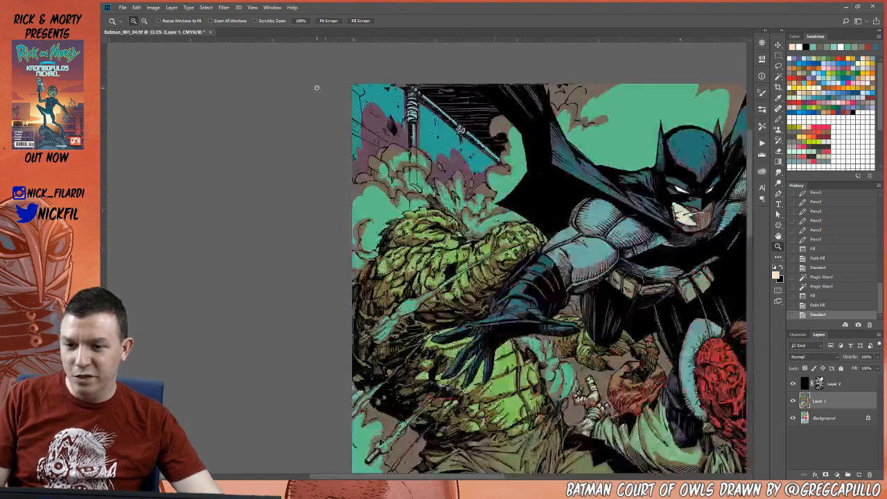
click(317, 87)
drag(397, 165, 411, 223)
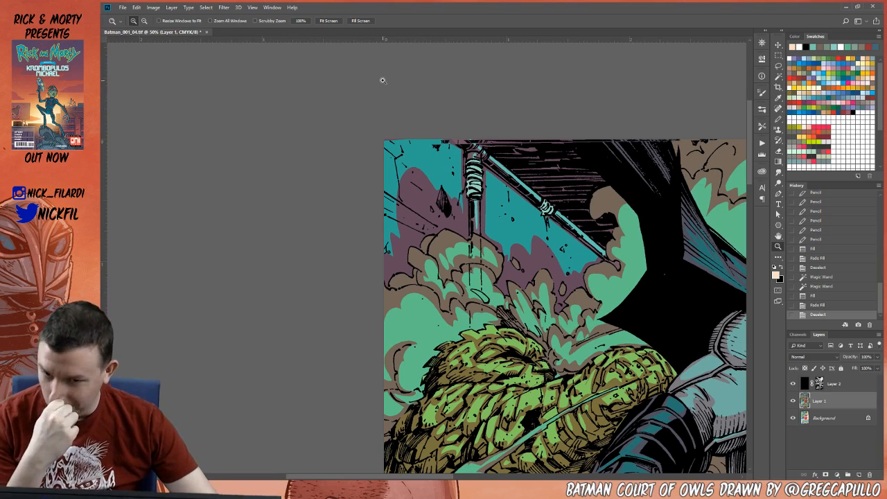
alt+click(458, 190)
alt+click(457, 191)
alt+click(457, 191)
drag(582, 391, 543, 275)
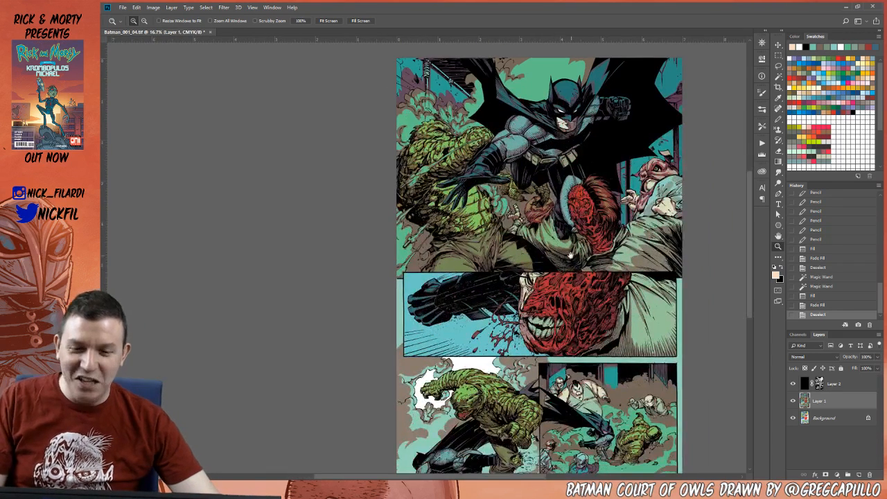
alt+click(502, 288)
drag(520, 323, 486, 314)
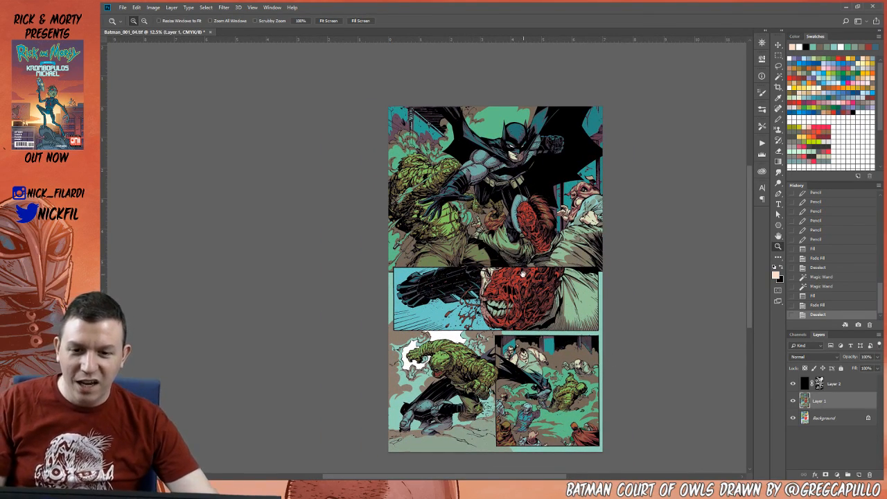
drag(520, 268, 523, 290)
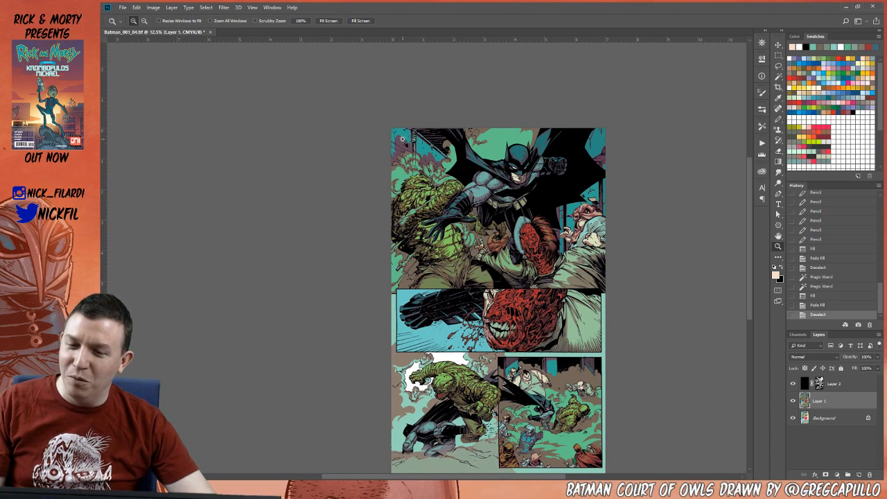
- Select the teal background areas with the Magic Wand, fill them with a slate blue swatch, fade the fill, and deselect
key(w)
click(404, 144)
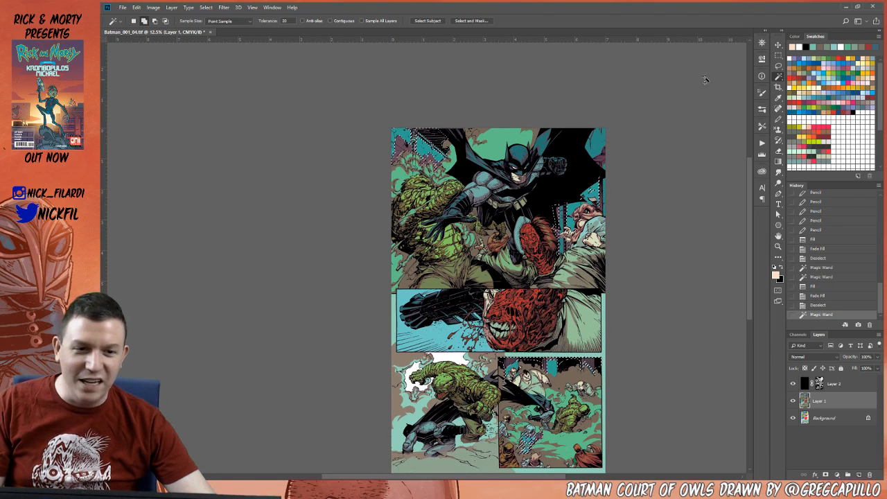
click(796, 60)
key(alt+BackSpace)
key(ctrl+shift+f)
key(Return)
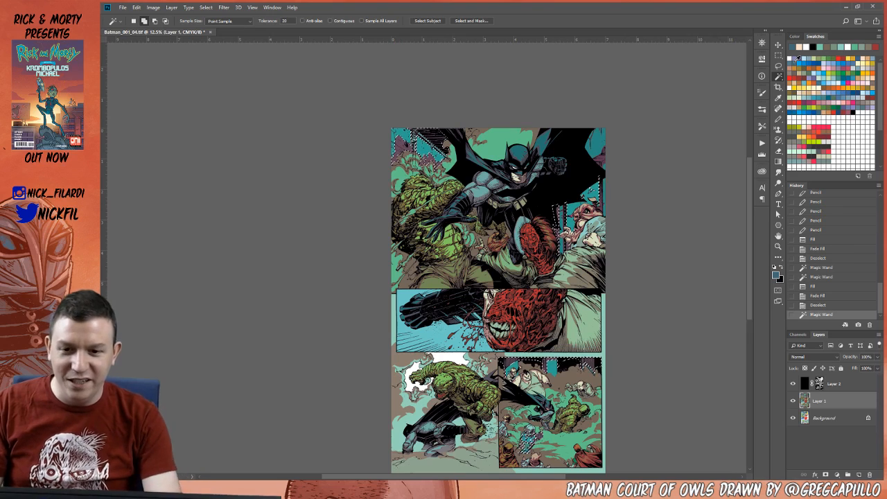
key(ctrl+d)
drag(562, 265, 582, 211)
- Select the background patch at the first panel's outer edge, apply a faded fill of the same slate blue, and deselect
key(z)
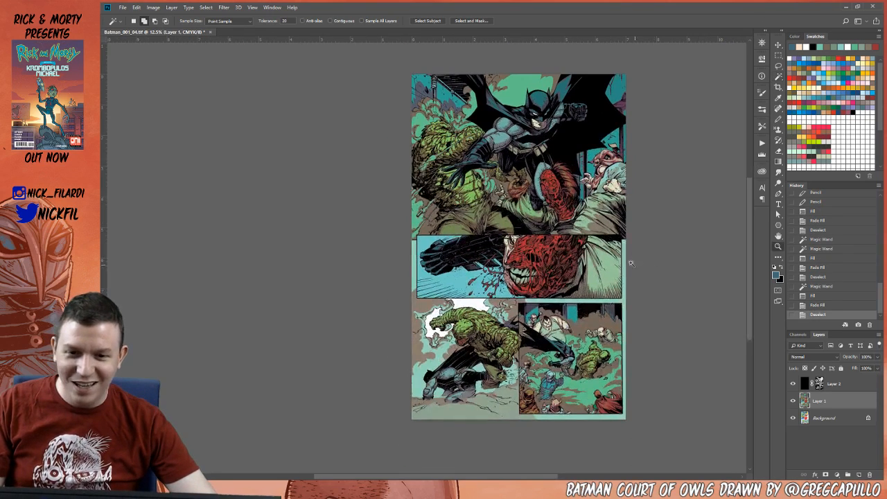
click(621, 107)
key(w)
click(622, 108)
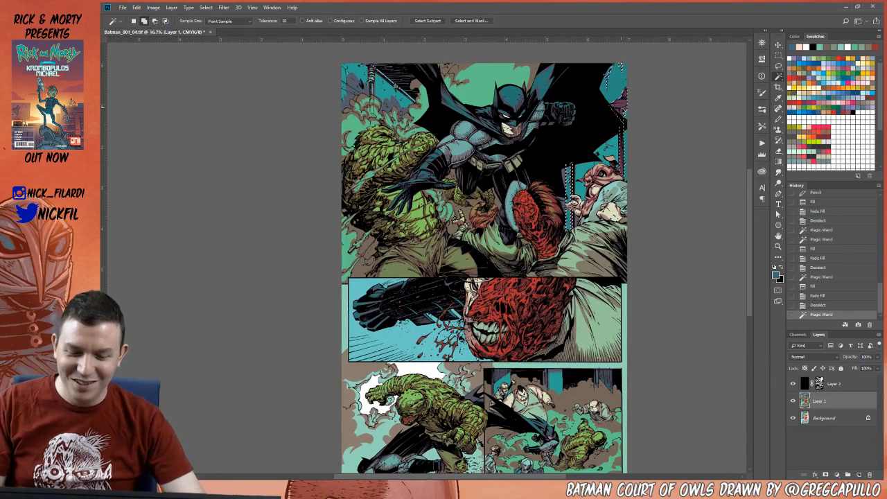
key(alt+BackSpace)
key(ctrl+shift+f)
key(Return)
key(ctrl+d)
key(z)
alt+click(559, 80)
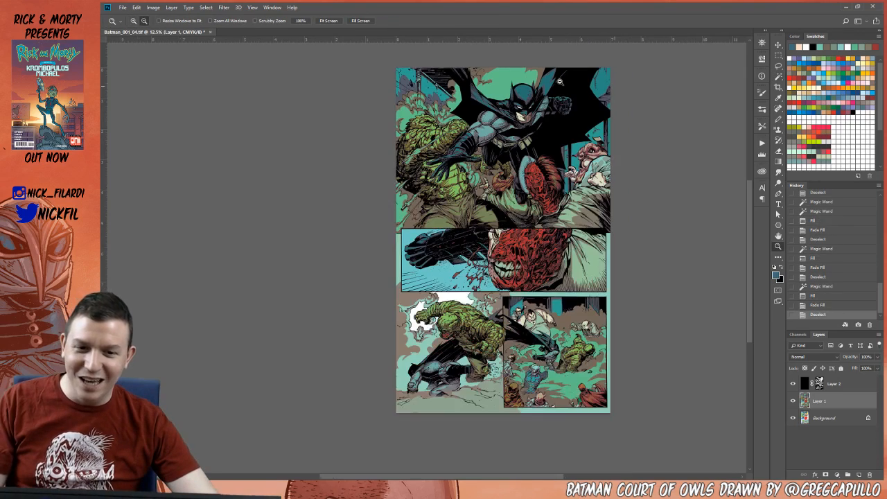
drag(642, 318, 628, 242)
key(w)
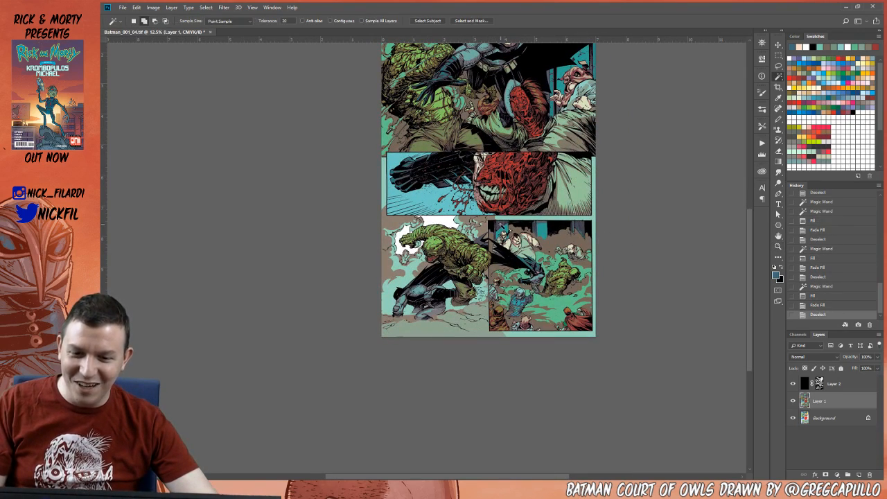
click(492, 230)
drag(492, 230, 497, 297)
key(ctrl+d)
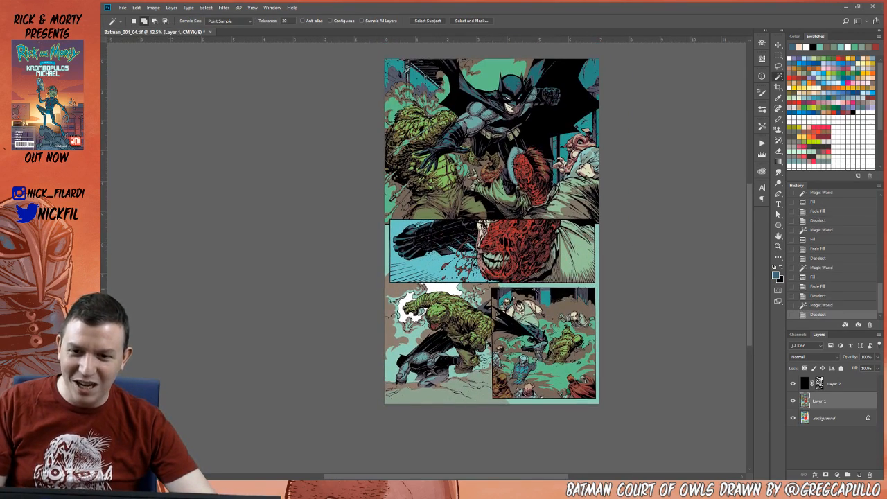
- Examine the upper and lower panels closely to compare their colours across the page
key(z)
scroll(511, 249, up, 1)
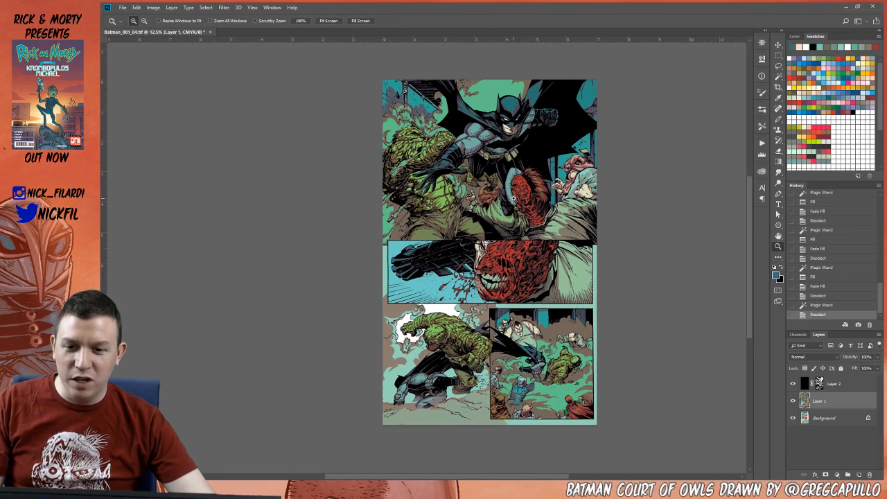
click(514, 198)
drag(499, 169, 518, 323)
drag(557, 408, 526, 316)
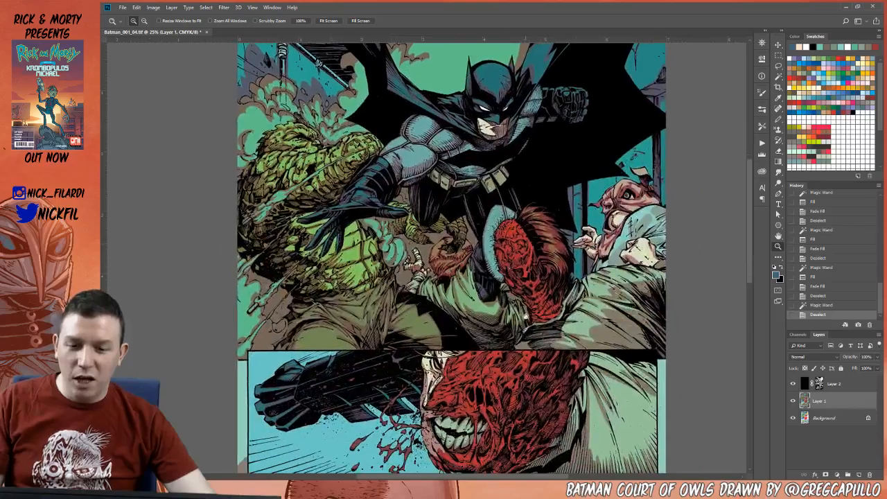
scroll(524, 315, down, 5)
scroll(520, 347, up, 6)
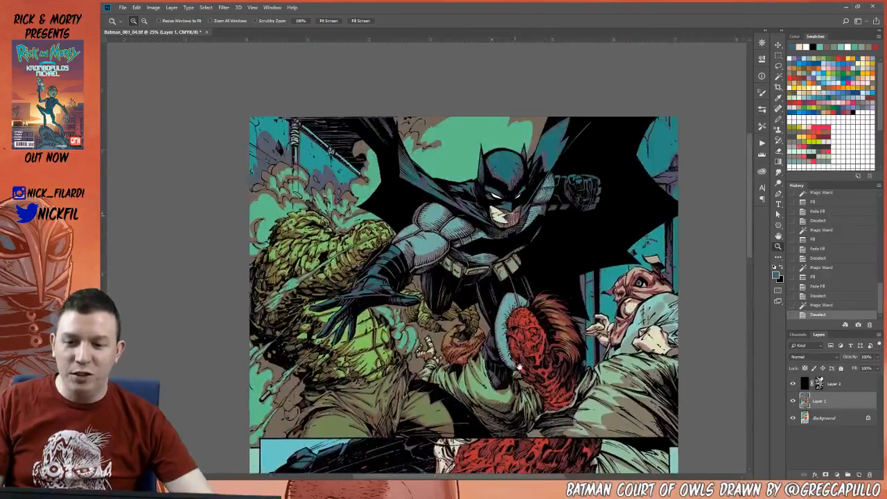
scroll(518, 367, down, 5)
scroll(522, 326, up, 4)
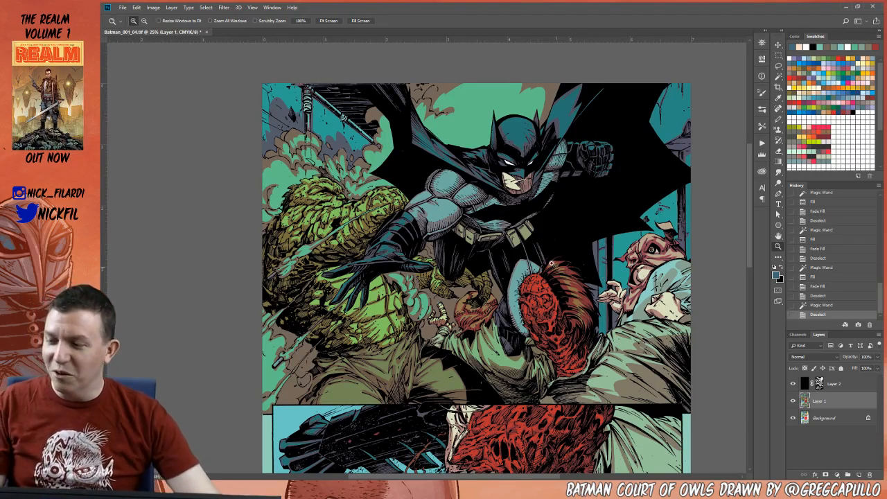
scroll(501, 211, down, 5)
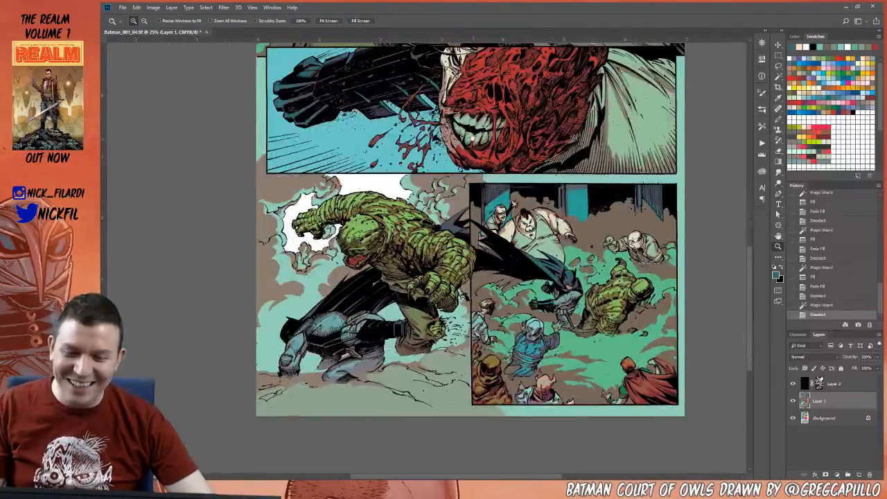
scroll(452, 321, up, 4)
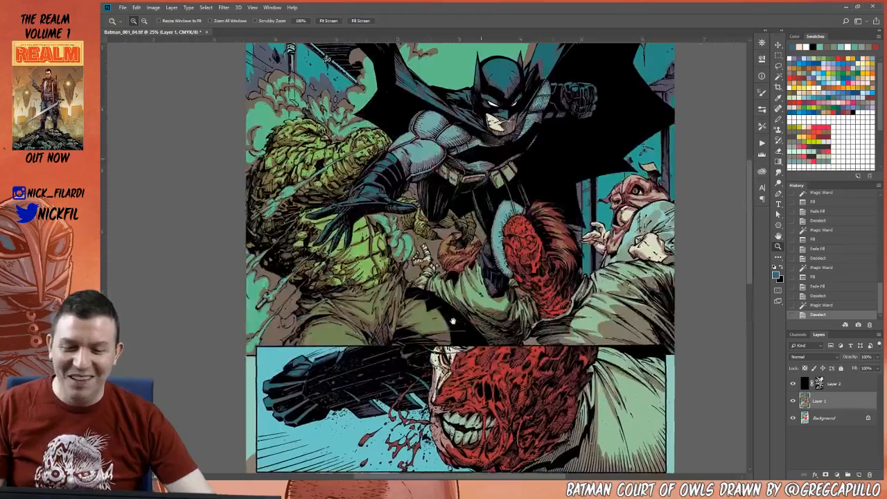
- Select the light blue background of the second panel with the Magic Wand
alt+click(408, 283)
alt+click(408, 283)
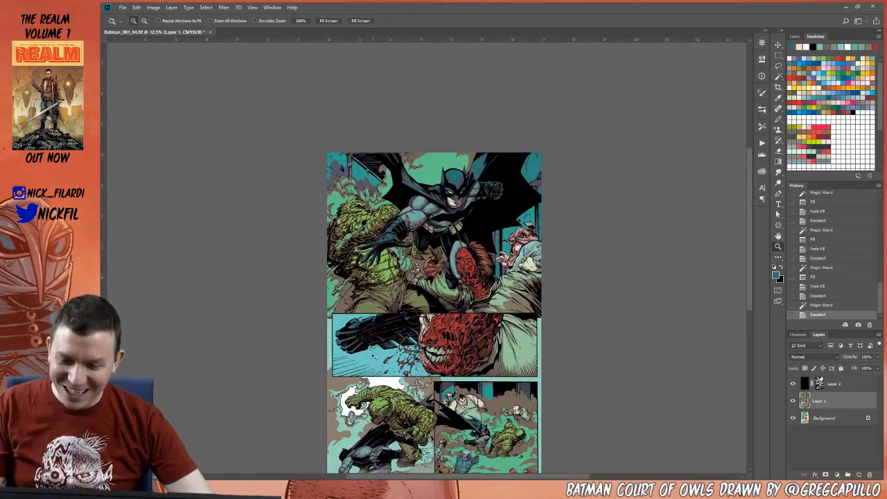
key(w)
click(375, 356)
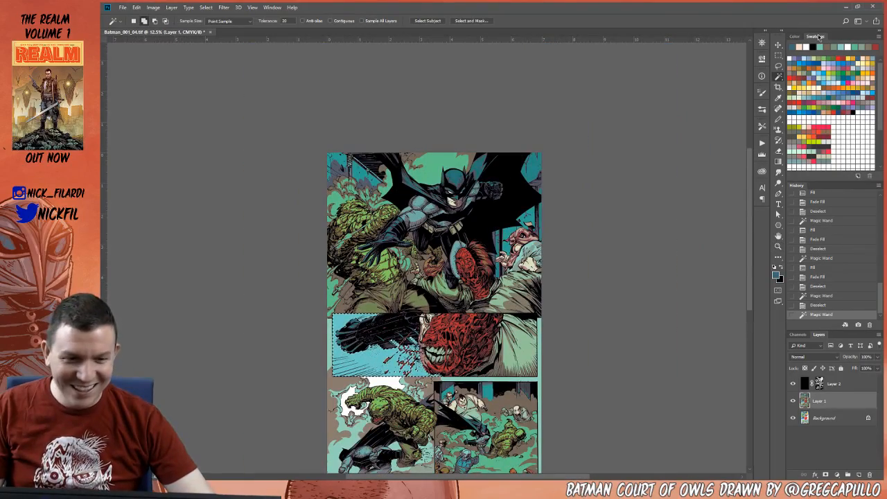
- Try an orange fill on the second-panel background, and bring back the selection after deselecting
click(811, 79)
key(alt+BackSpace)
key(ctrl+d)
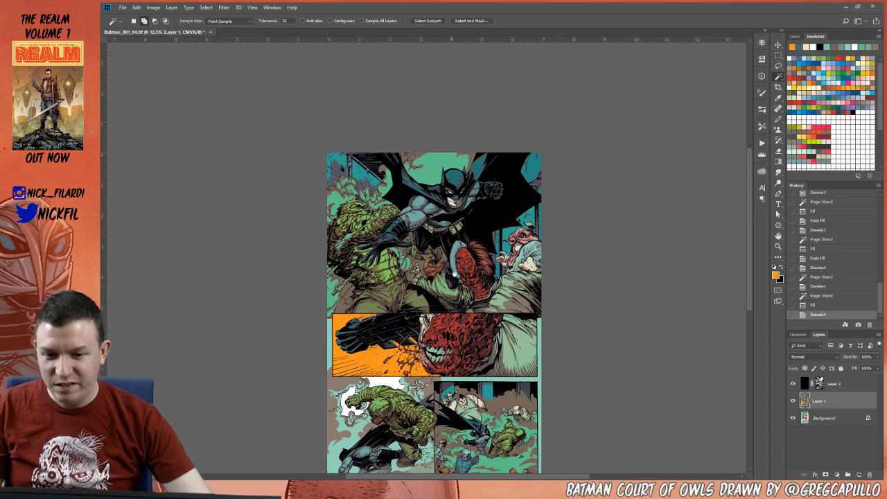
drag(498, 341, 512, 286)
key(ctrl+z)
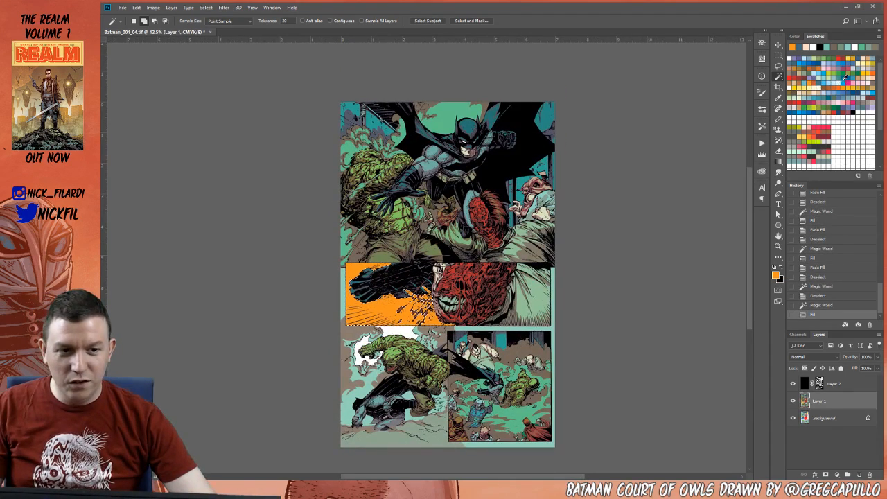
- Try a bright yellow fill on the second-panel background, and bring back the selection after deselecting
click(828, 73)
key(alt+BackSpace)
key(ctrl+d)
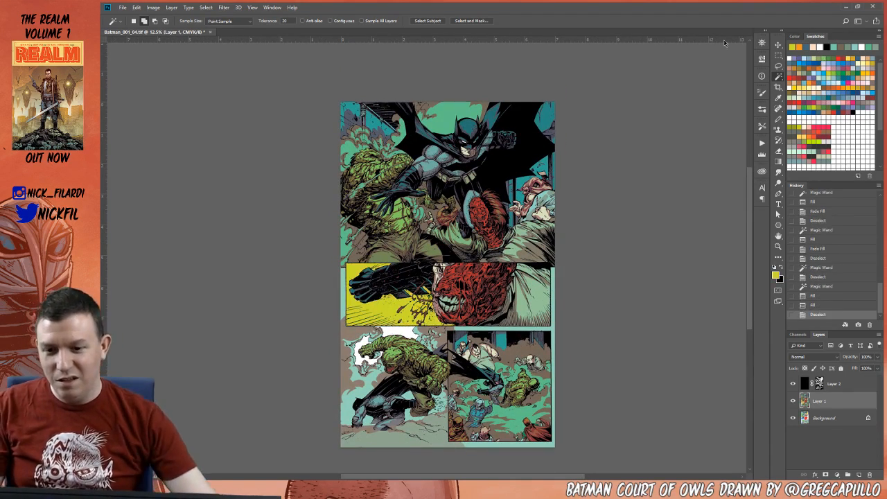
drag(465, 237, 471, 188)
key(ctrl+z)
- Try a faded white fill over the yellow second-panel background, and bring back the selection after deselecting
key(d)
key(x)
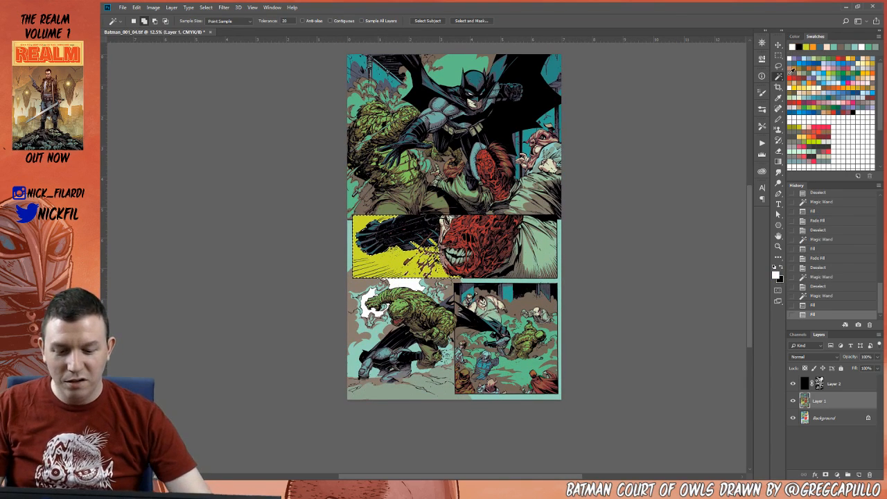
key(alt+BackSpace)
key(ctrl+shift+f)
key(ctrl+d)
drag(520, 230, 519, 290)
key(ctrl+z)
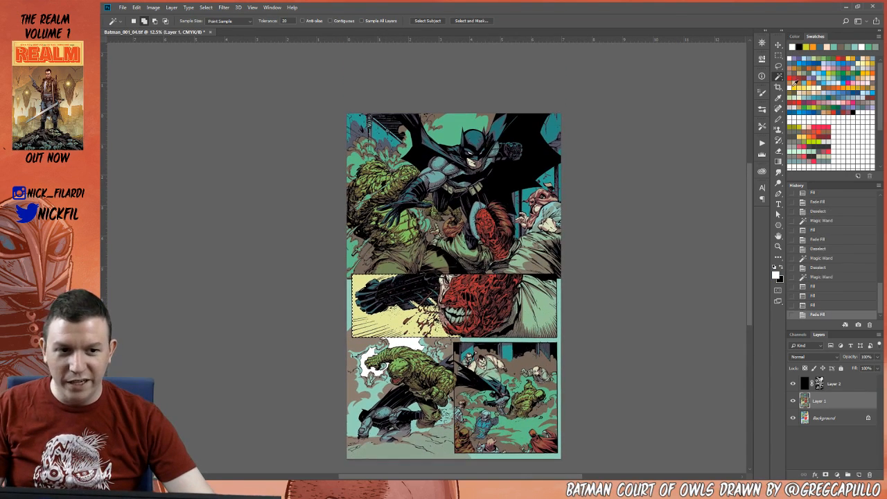
- Fill the selected second-panel background with light orange-yellow, add a faded bright yellow fill over it, and deselect
click(799, 88)
key(alt+BackSpace)
key(ctrl+d)
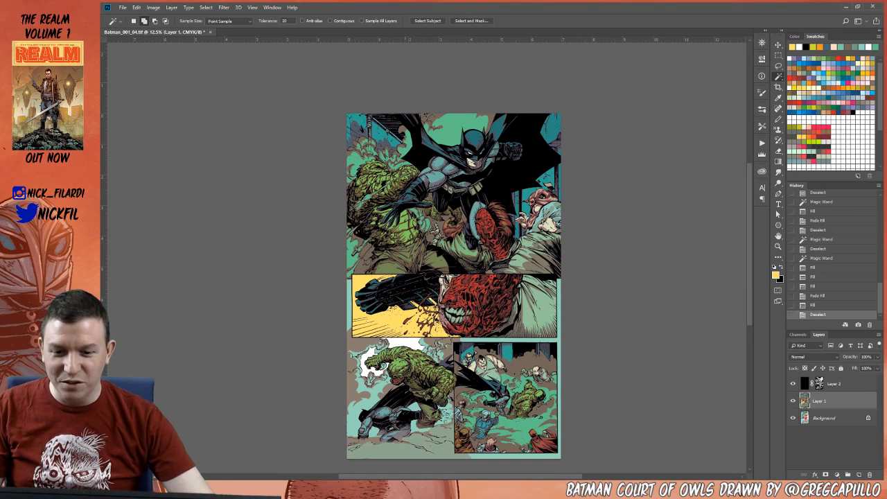
key(ctrl+z)
click(824, 66)
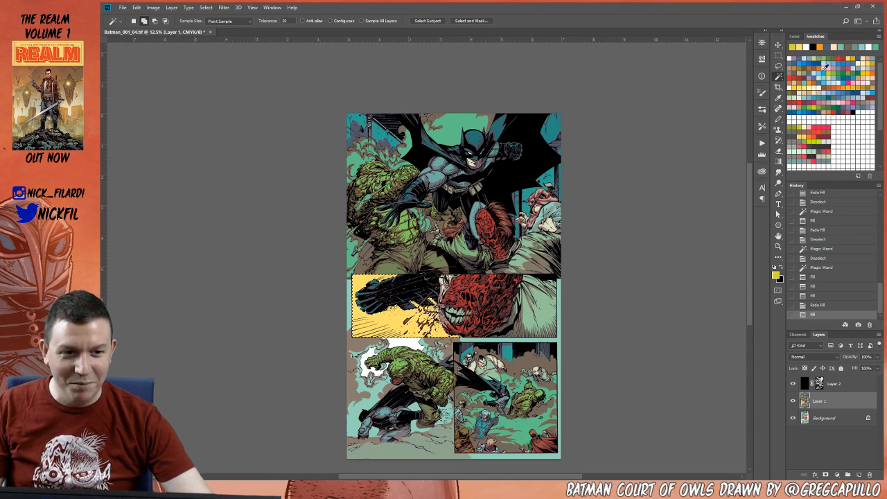
key(alt+BackSpace)
key(ctrl+d)
drag(509, 268, 503, 335)
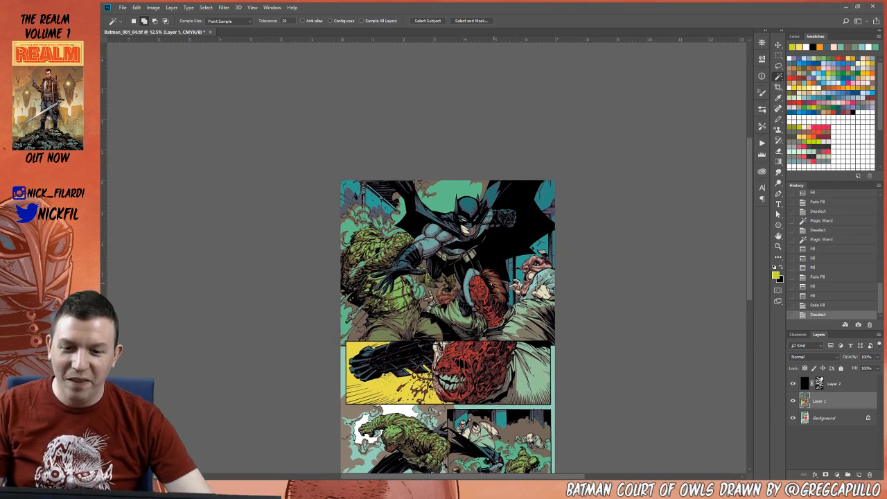
- Examine the yellow second-panel background against the first panel and the lower panels
key(z)
click(448, 226)
click(448, 225)
scroll(452, 262, down, 2)
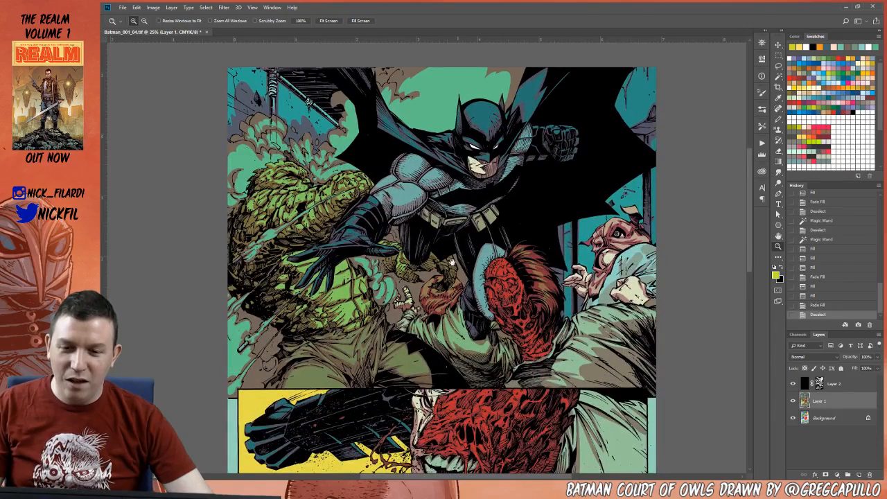
scroll(452, 261, up, 2)
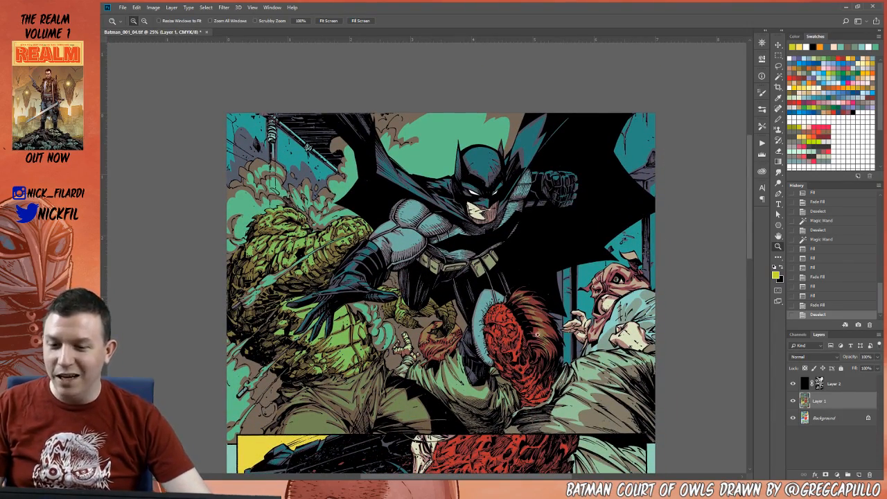
scroll(521, 353, down, 10)
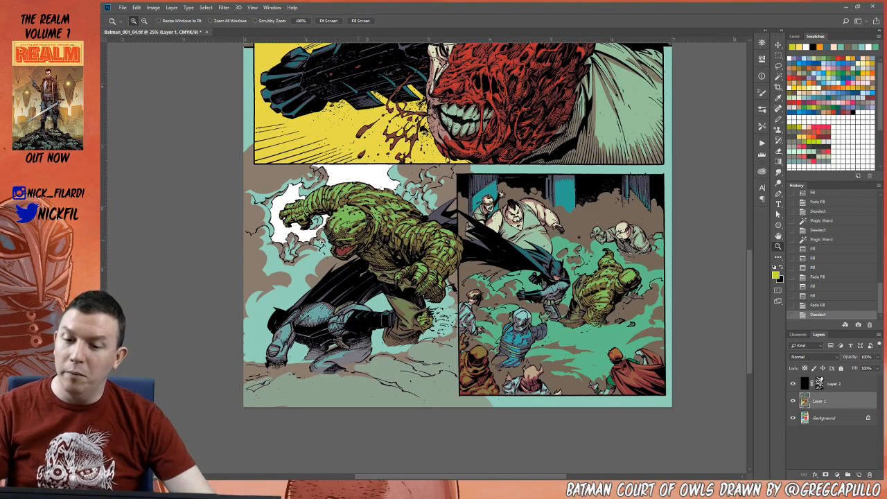
drag(425, 287, 449, 329)
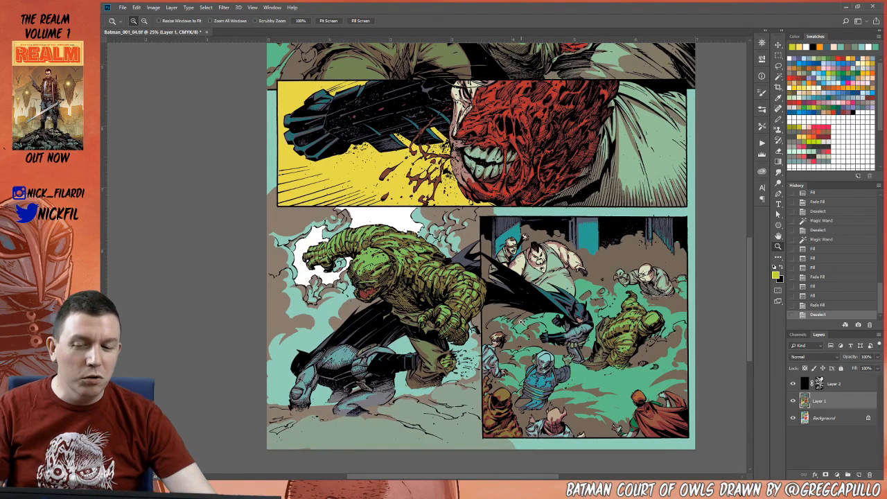
scroll(521, 321, up, 3)
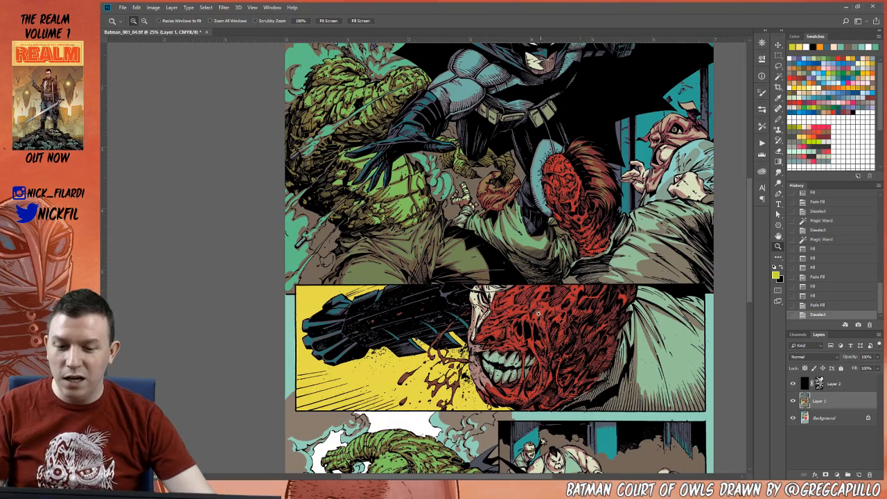
drag(557, 338, 540, 308)
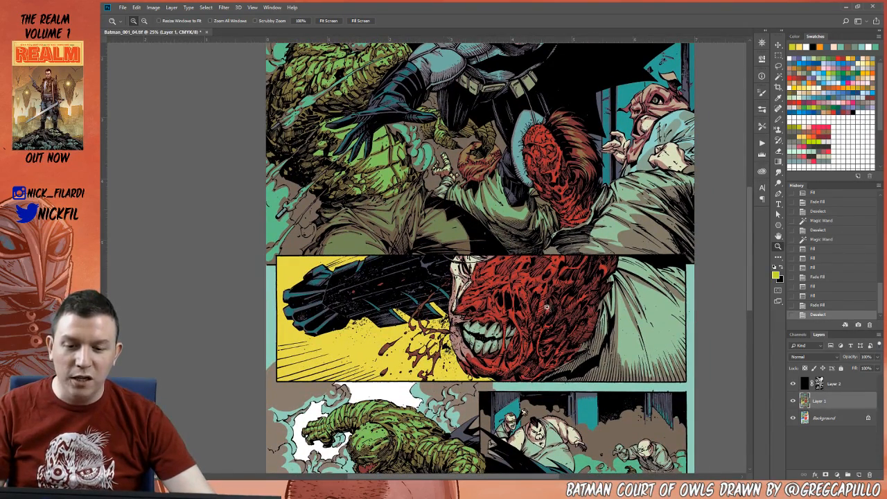
- Examine the recoloured page from the first panel down, then at reduced size to judge the overall colour balance across all four panels
drag(594, 239, 600, 282)
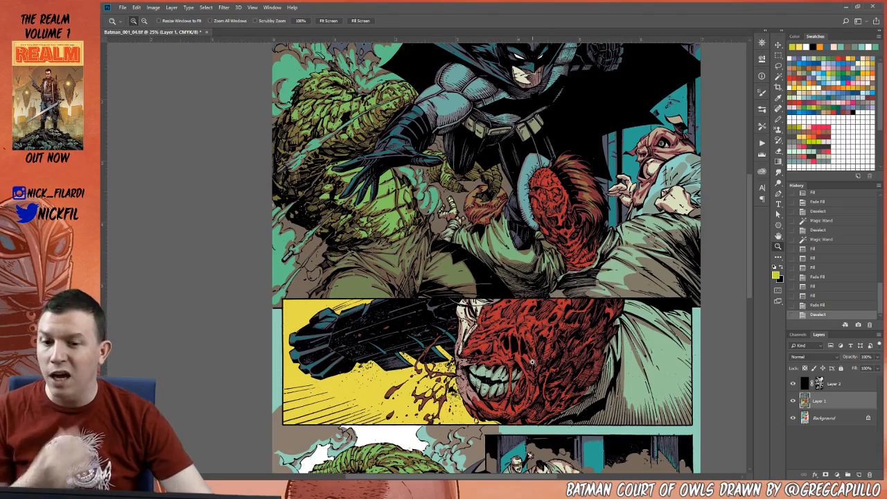
drag(548, 157, 549, 270)
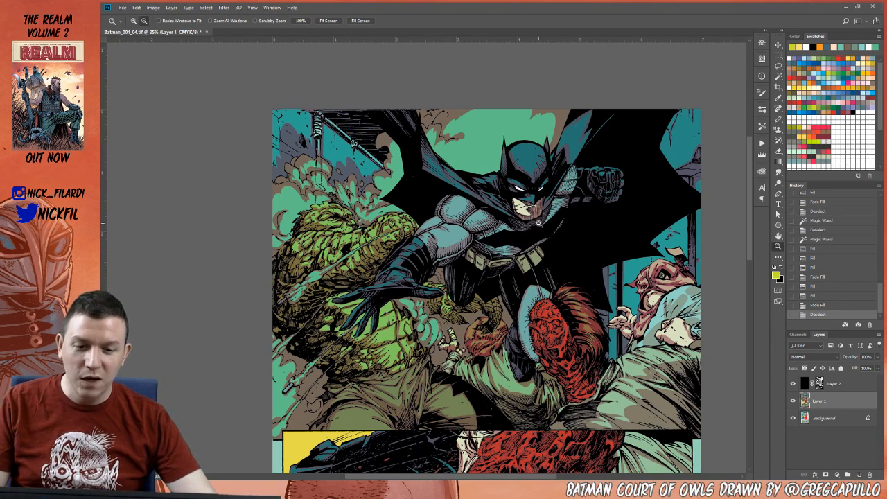
alt+click(537, 221)
drag(578, 359, 569, 339)
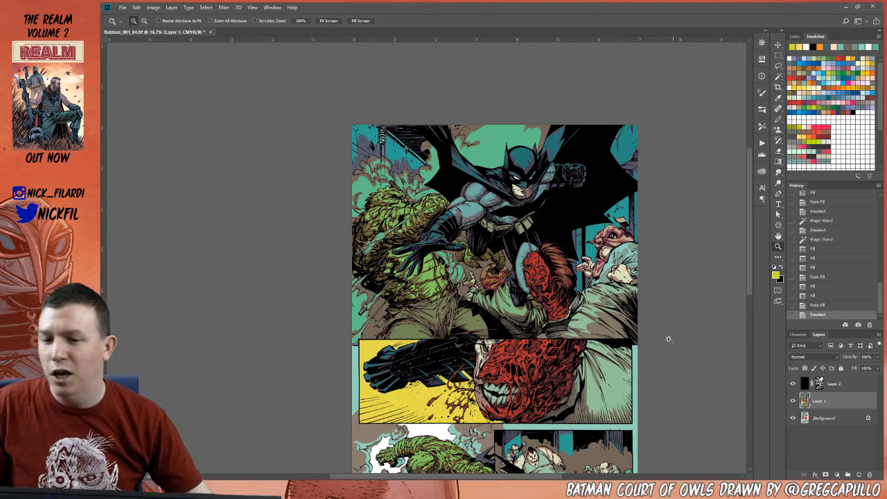
scroll(528, 284, down, 3)
scroll(525, 214, up, 3)
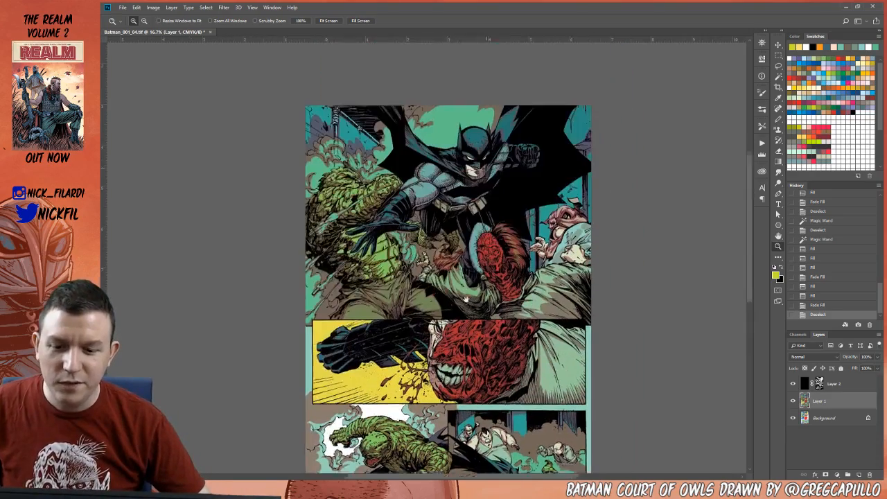
alt+click(454, 211)
scroll(457, 257, down, 2)
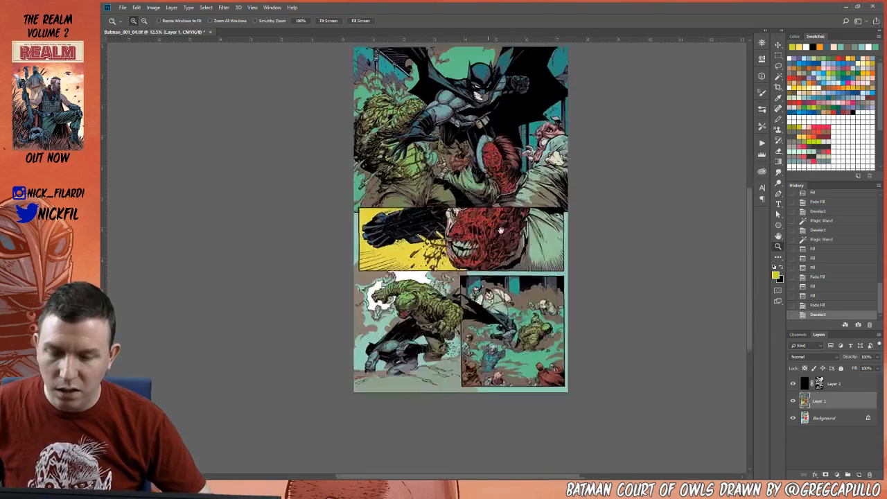
scroll(489, 228, up, 1)
alt+click(488, 201)
scroll(492, 199, up, 1)
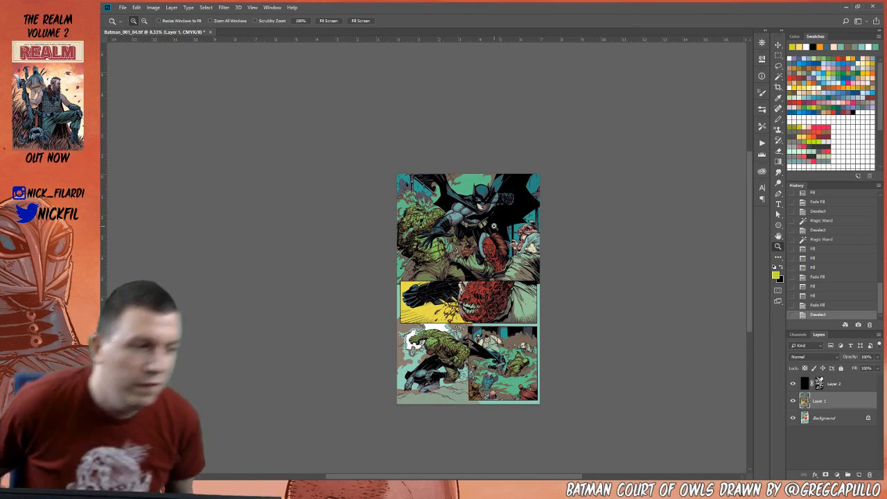
click(549, 190)
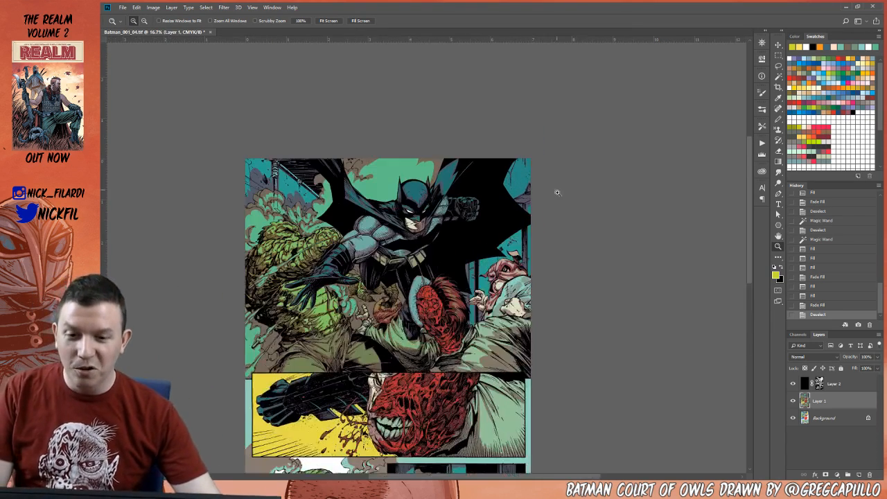
drag(522, 282, 579, 158)
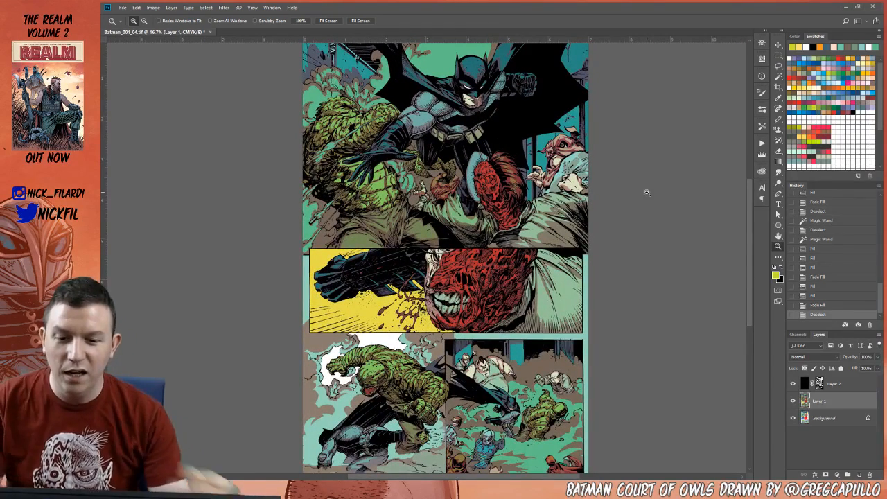